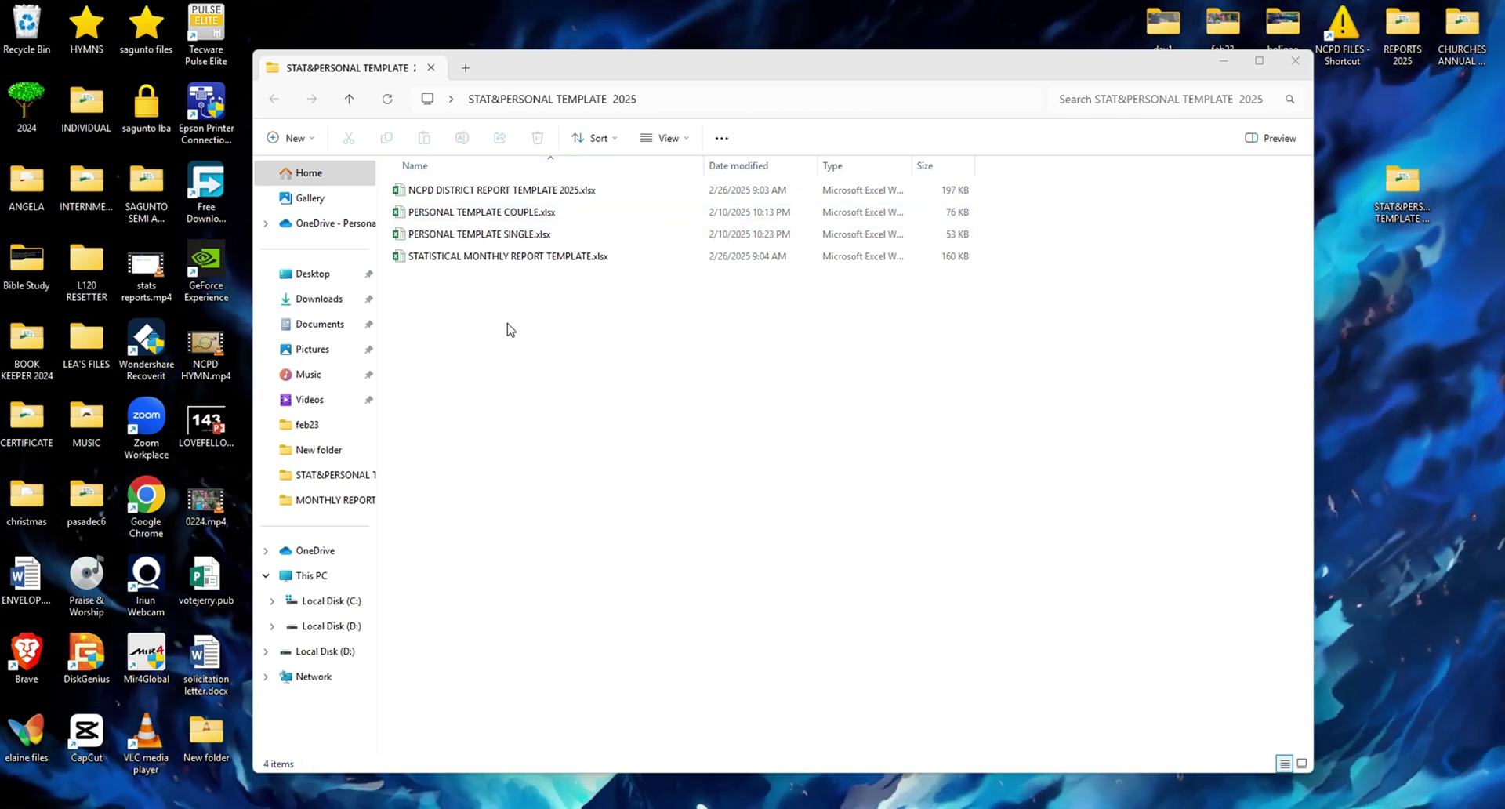
# Step: Open the workbook STATISTICAL MONTHLY REPORT TEMPLATE.xlsx from the STAT&PERSONAL TEMPLATE 2025 folder
pyautogui.click(500, 265)
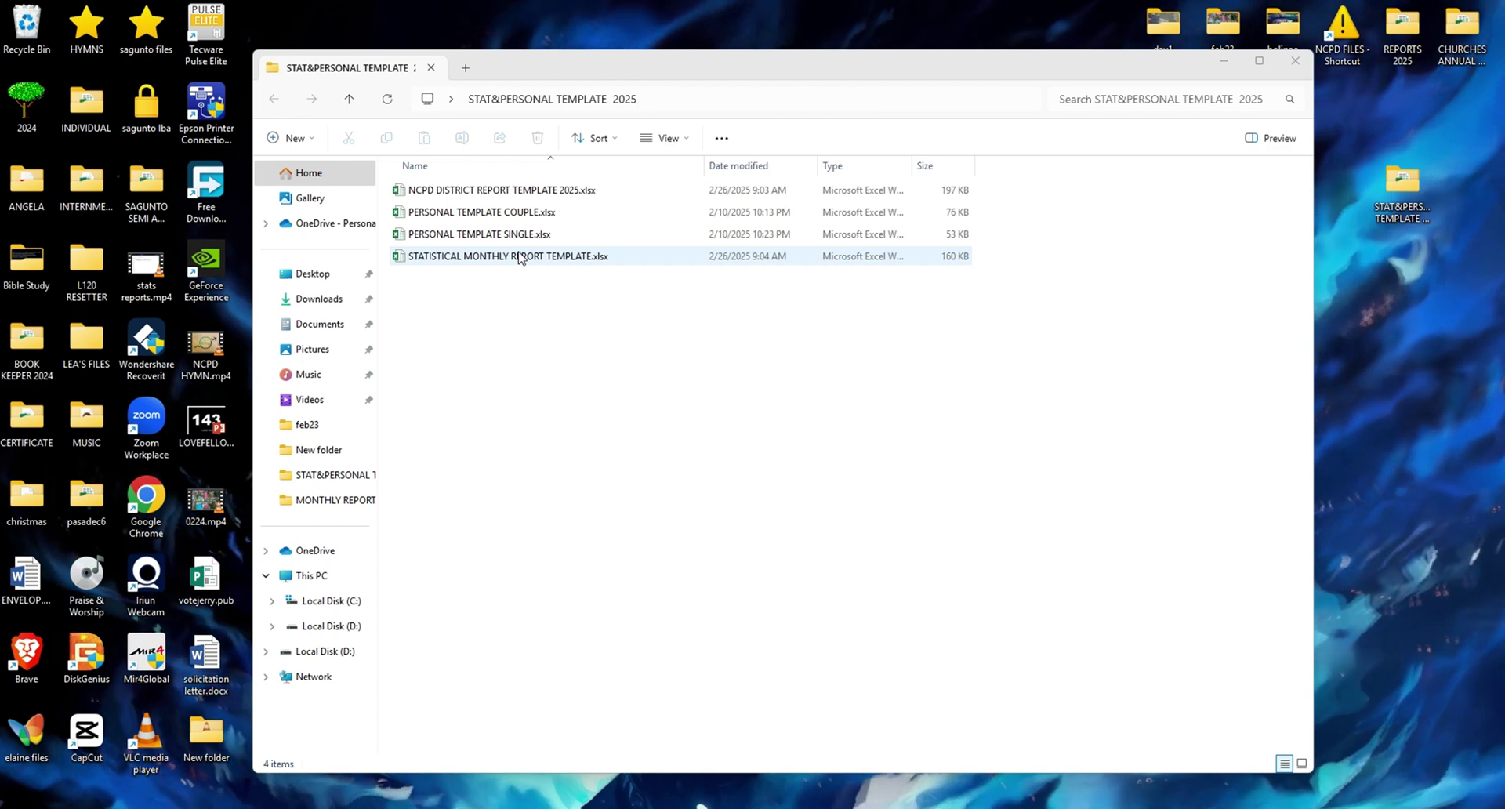
pyautogui.click(518, 258)
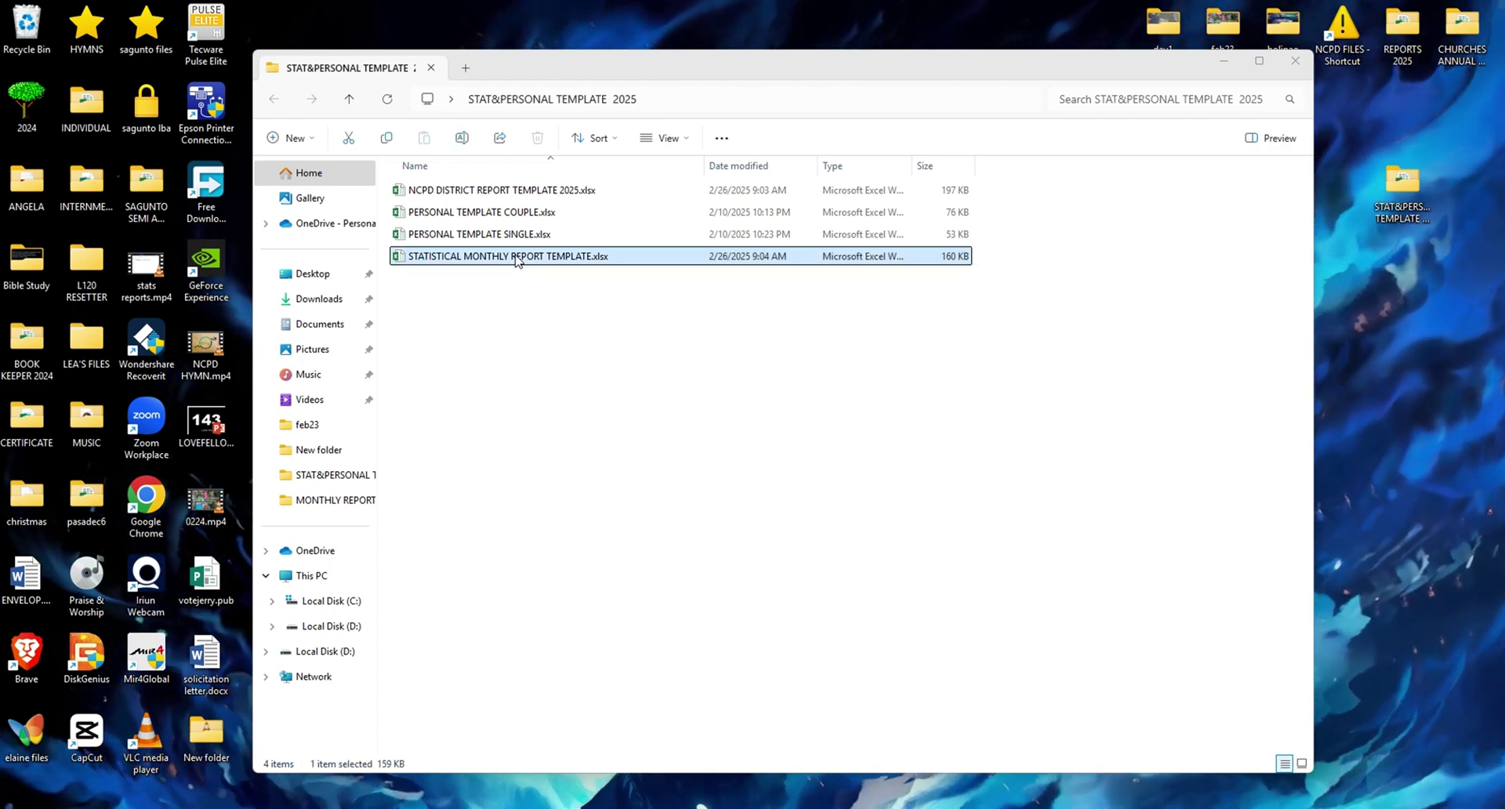
pyautogui.click(486, 234)
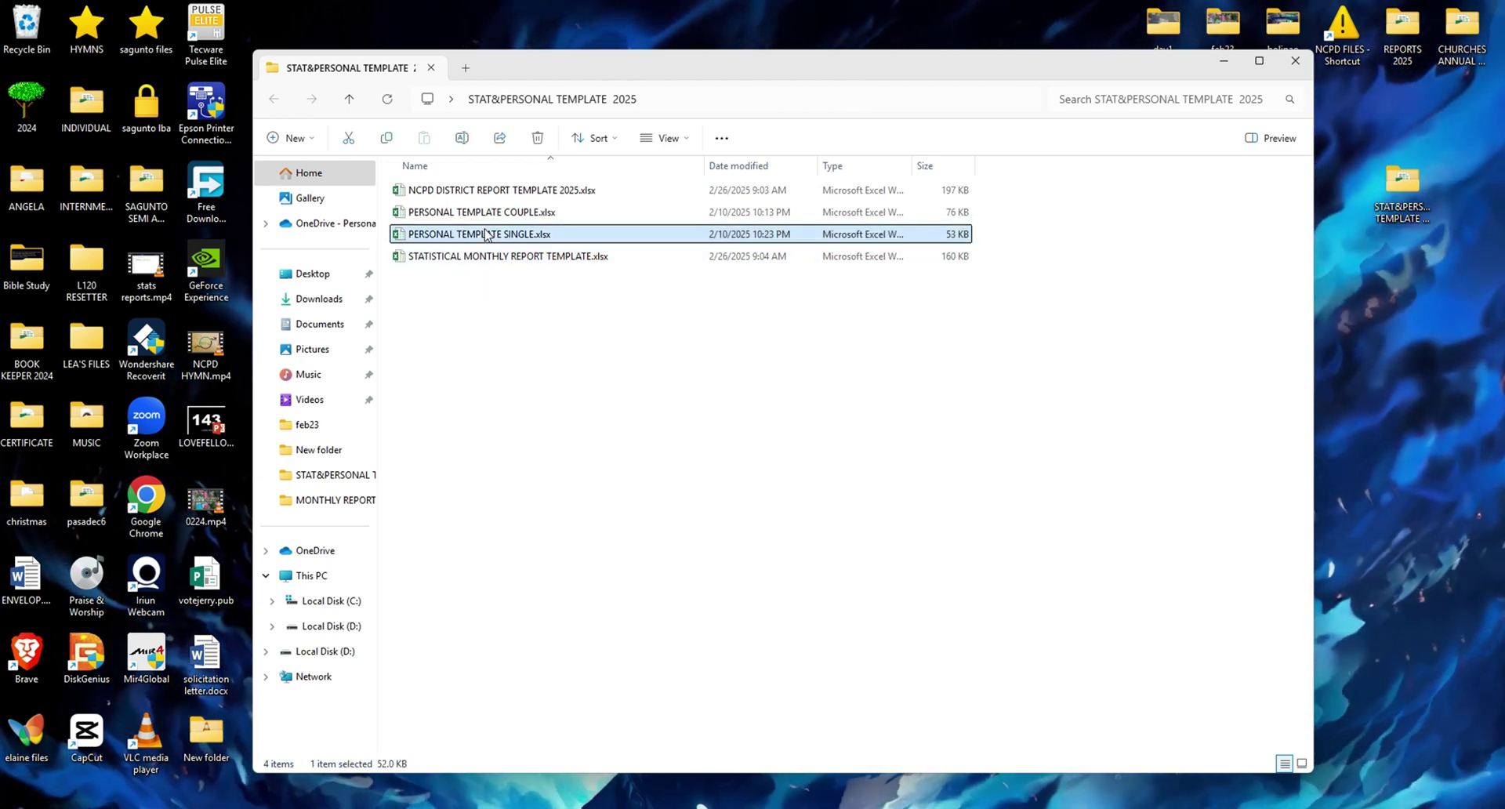
pyautogui.click(489, 214)
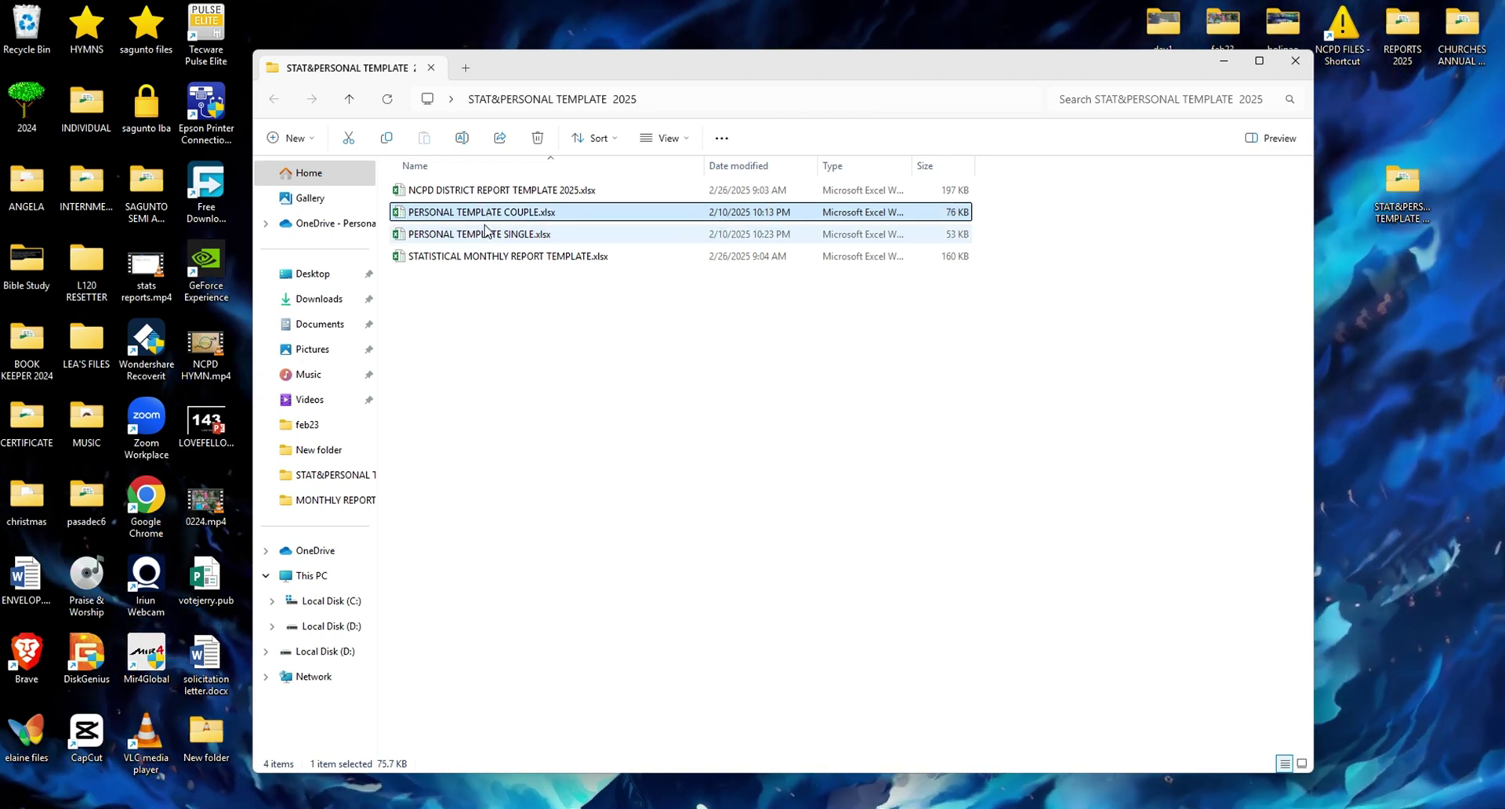
pyautogui.click(484, 232)
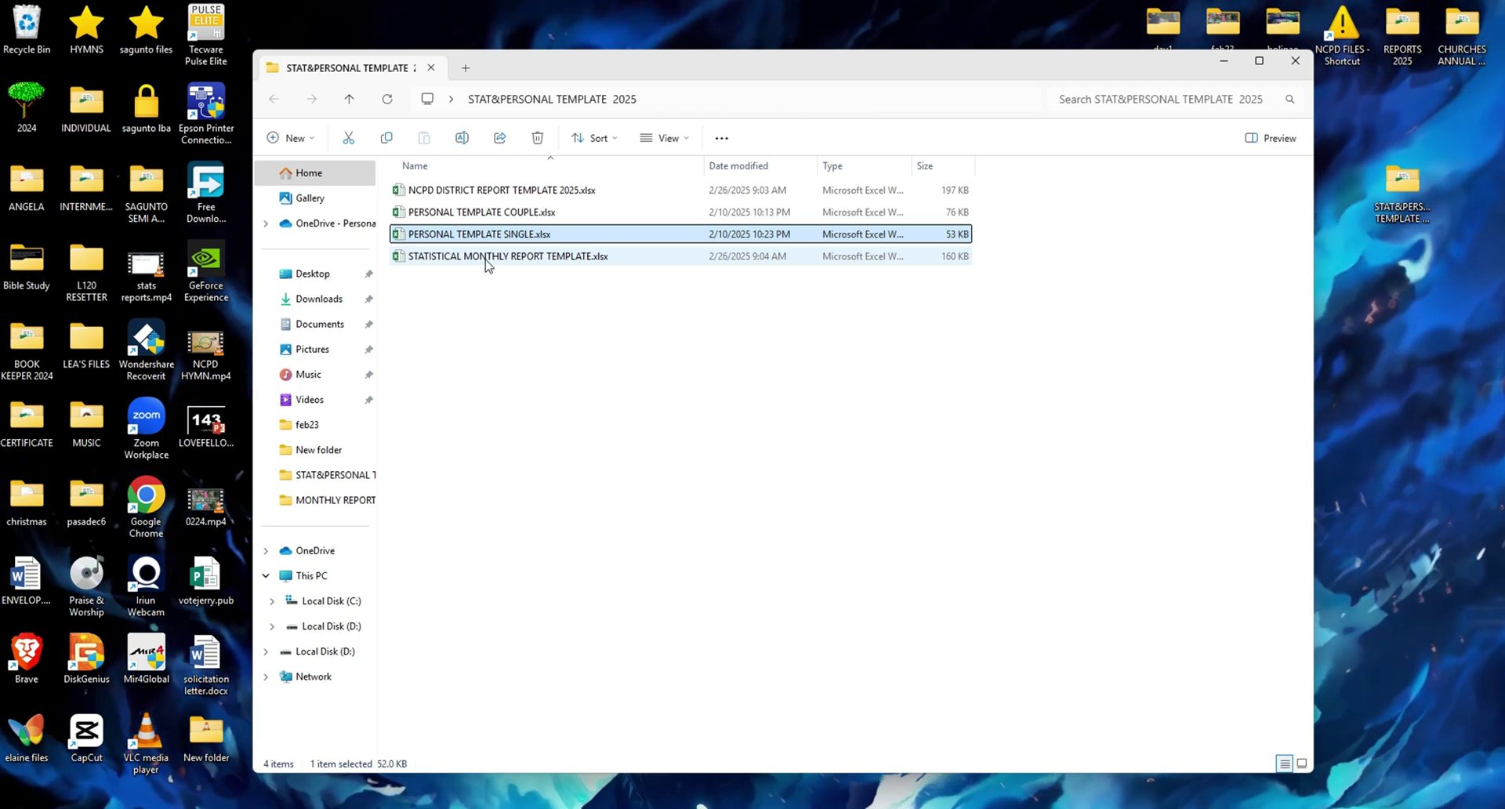
pyautogui.click(528, 329)
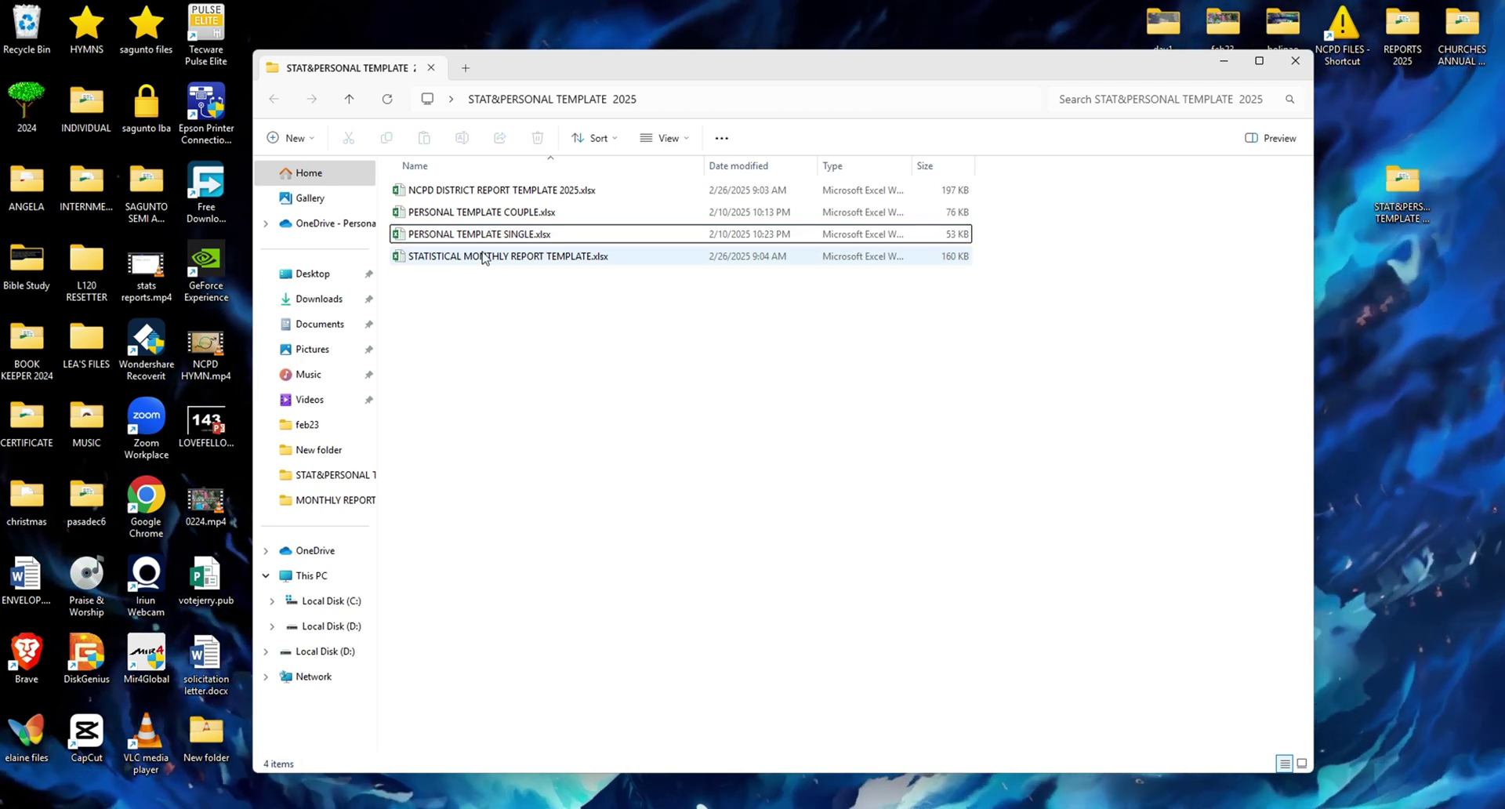
pyautogui.doubleClick(484, 257)
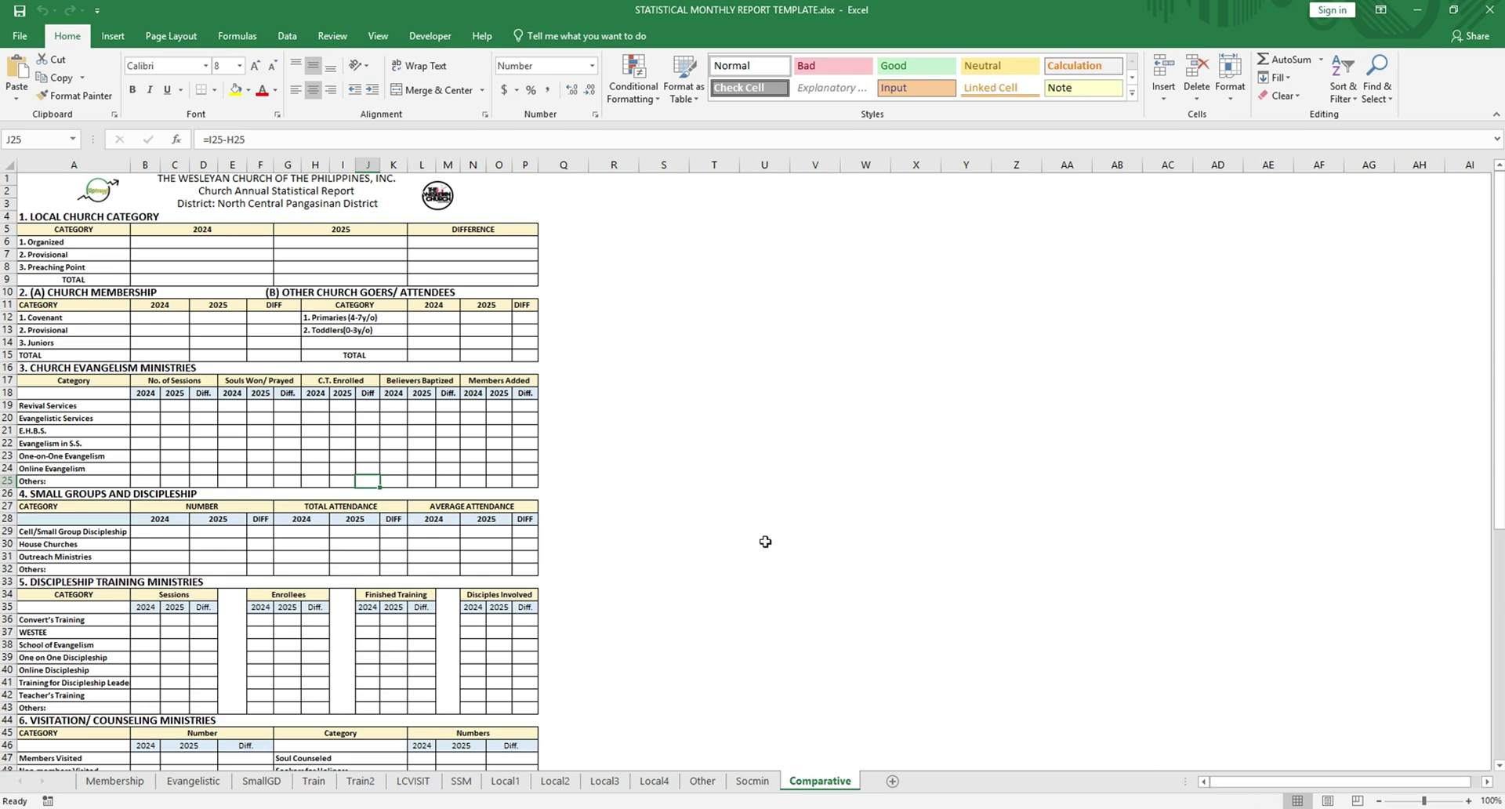
# Step: Examine the report categories on the Comparative sheet at a readable zoom level
pyautogui.scroll(-3, 722, 566)
pyautogui.keyDown('ctrl'); pyautogui.scroll(5, 656, 600); pyautogui.keyUp('ctrl')
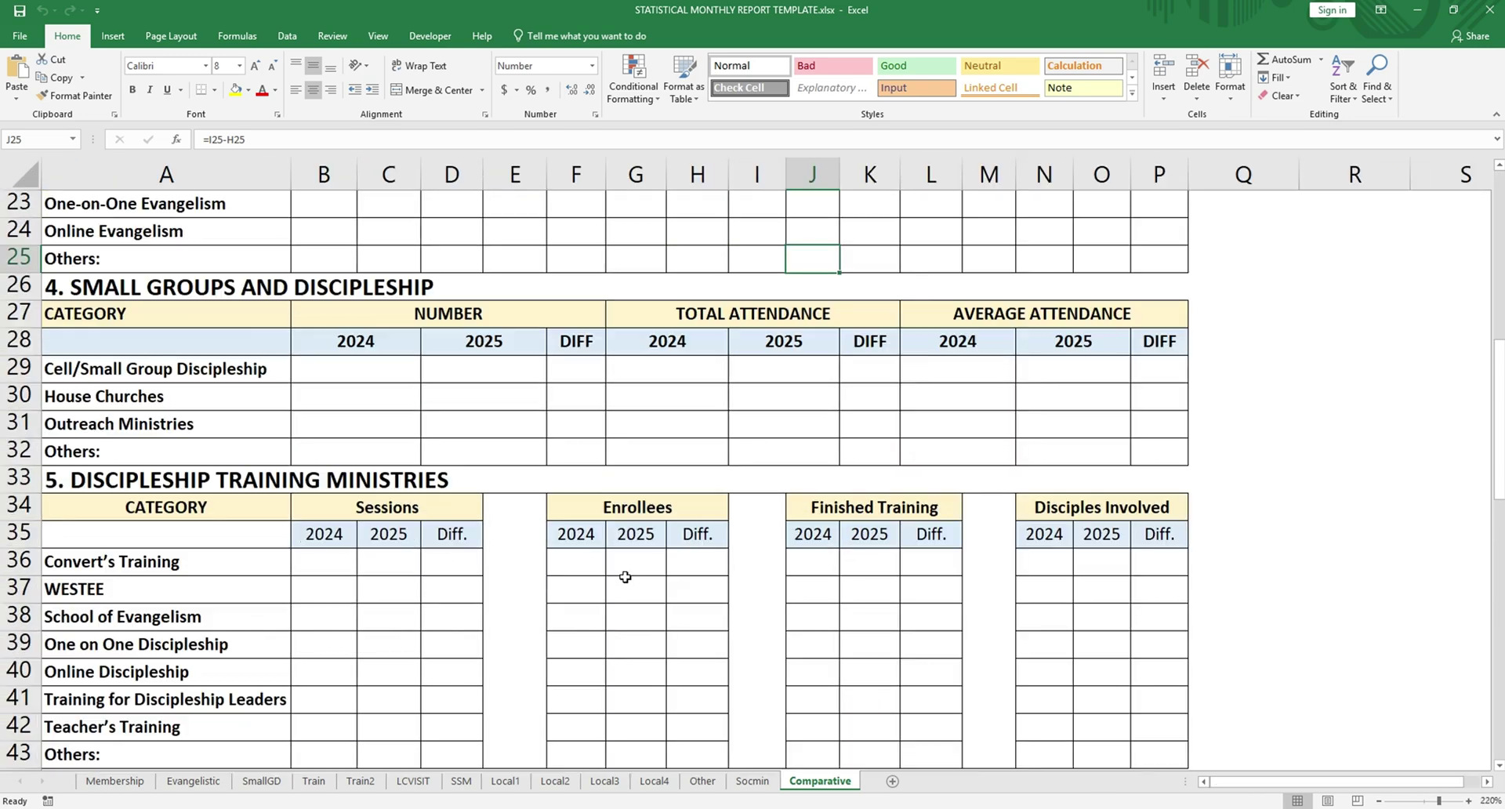
pyautogui.scroll(6, 642, 579)
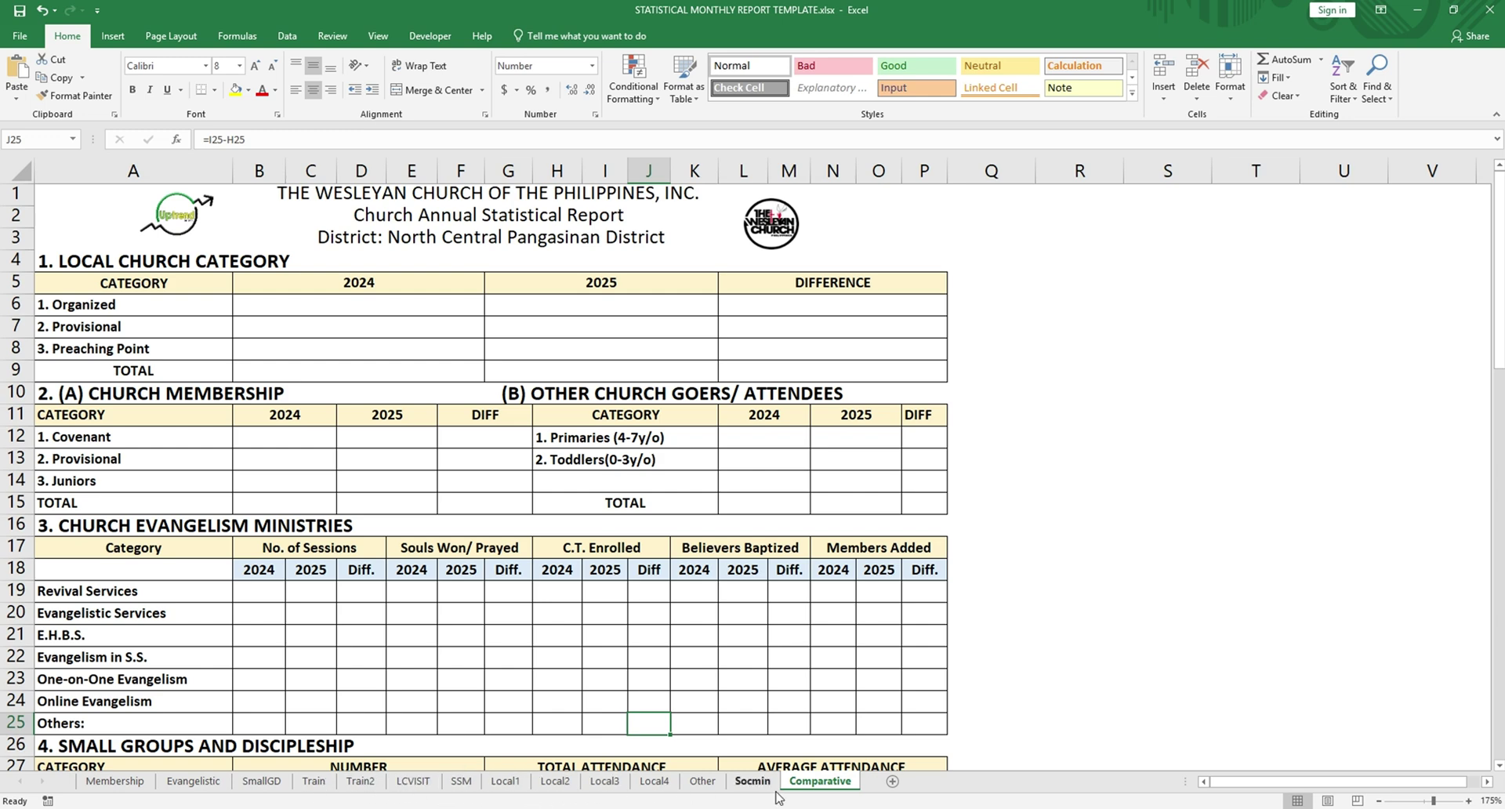
pyautogui.scroll(-2, 209, 544)
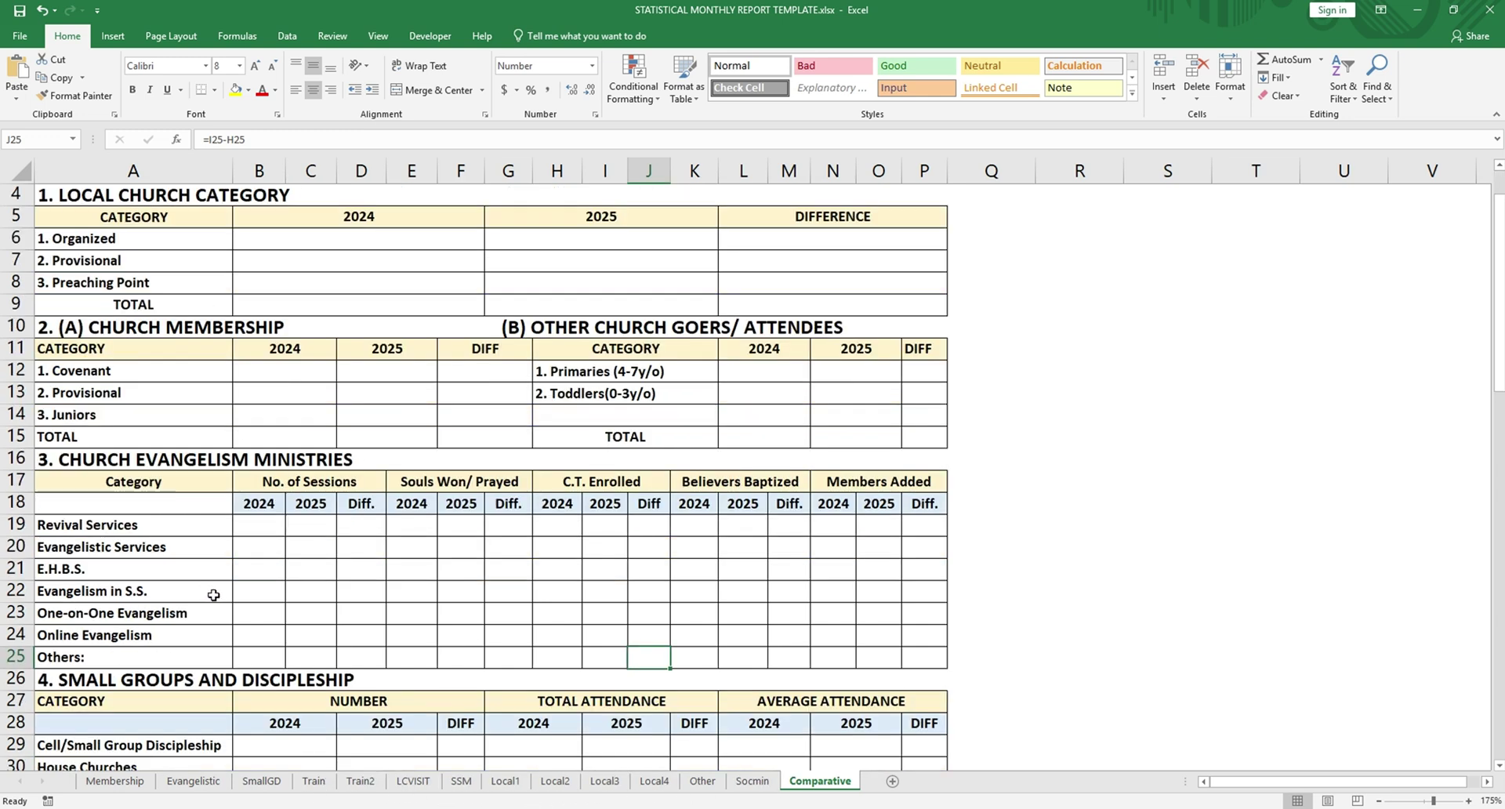
pyautogui.scroll(2, 355, 526)
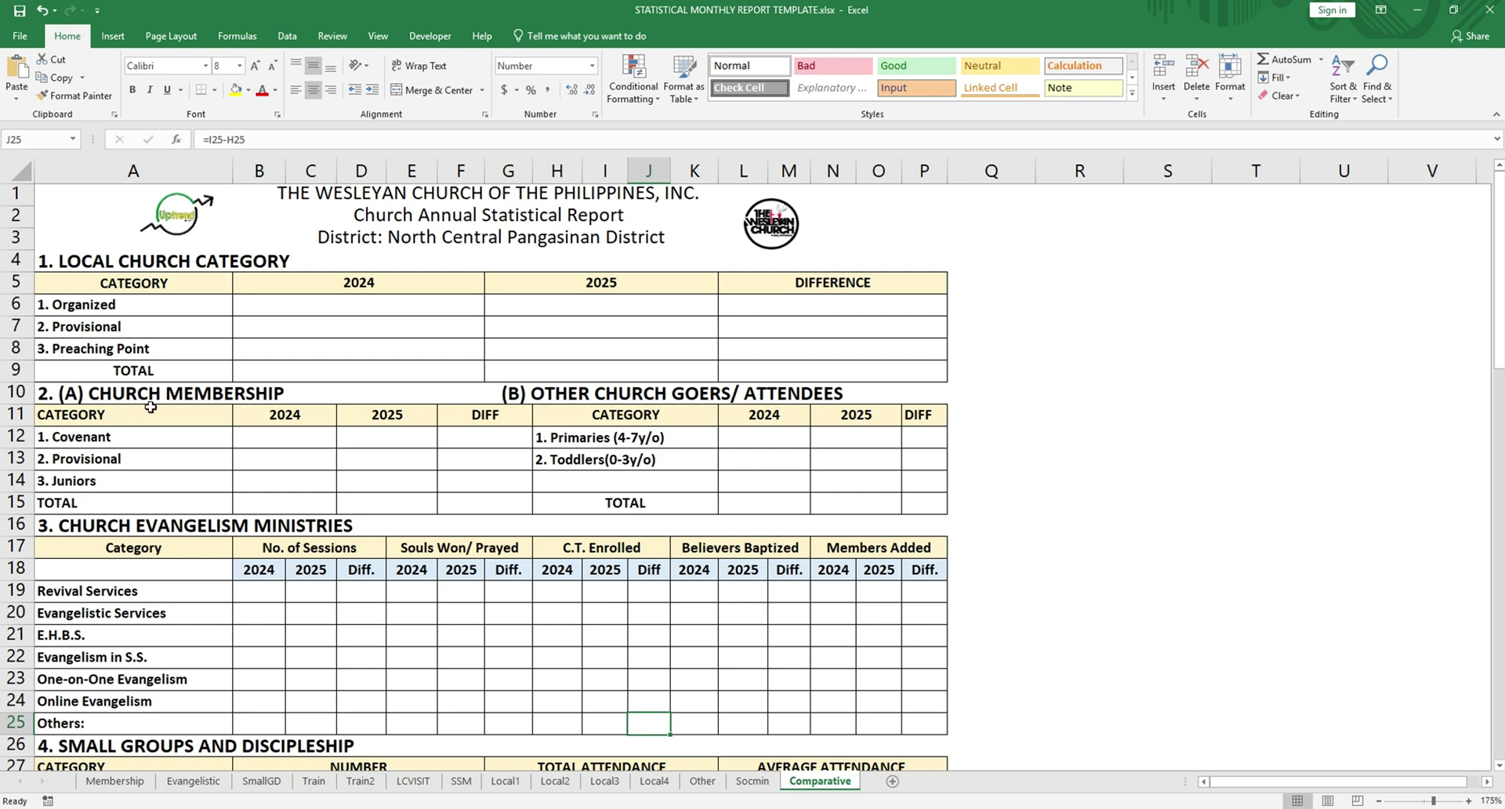
# Step: Compare the Membership and Evangelistic sheets with the church membership and evangelism sections of the Comparative sheet
pyautogui.click(130, 788)
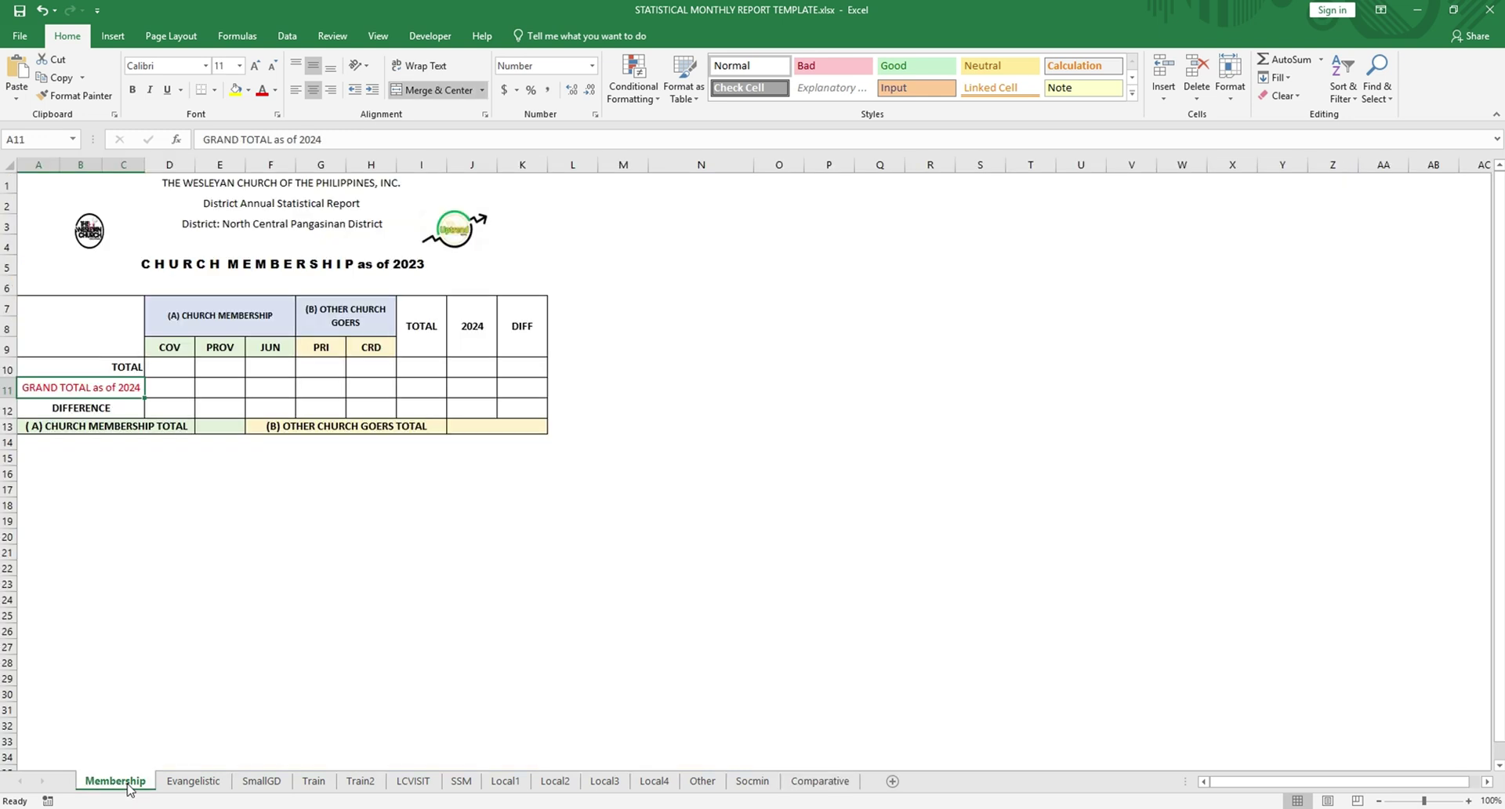
pyautogui.click(820, 781)
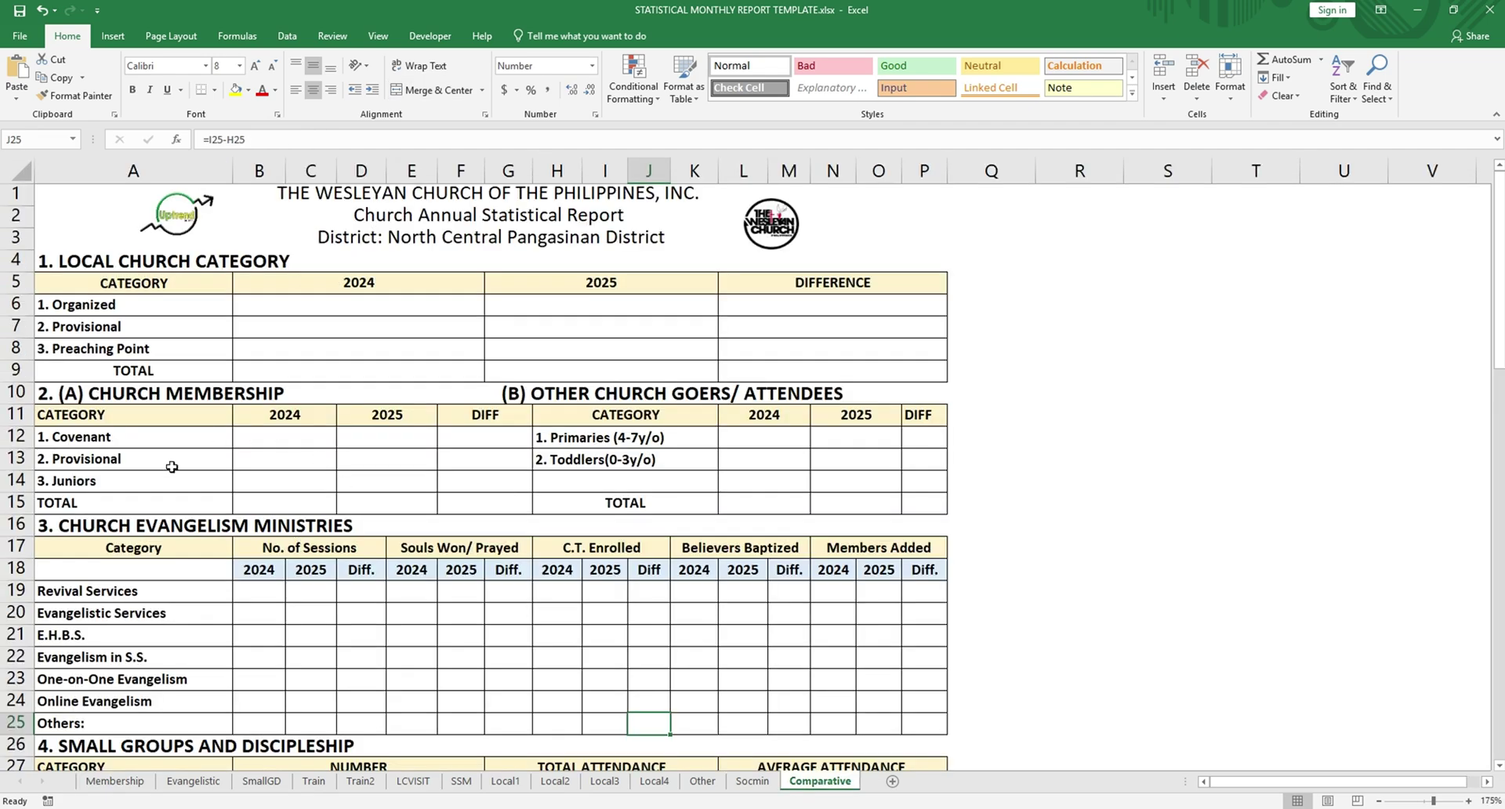
pyautogui.scroll(-1, 153, 558)
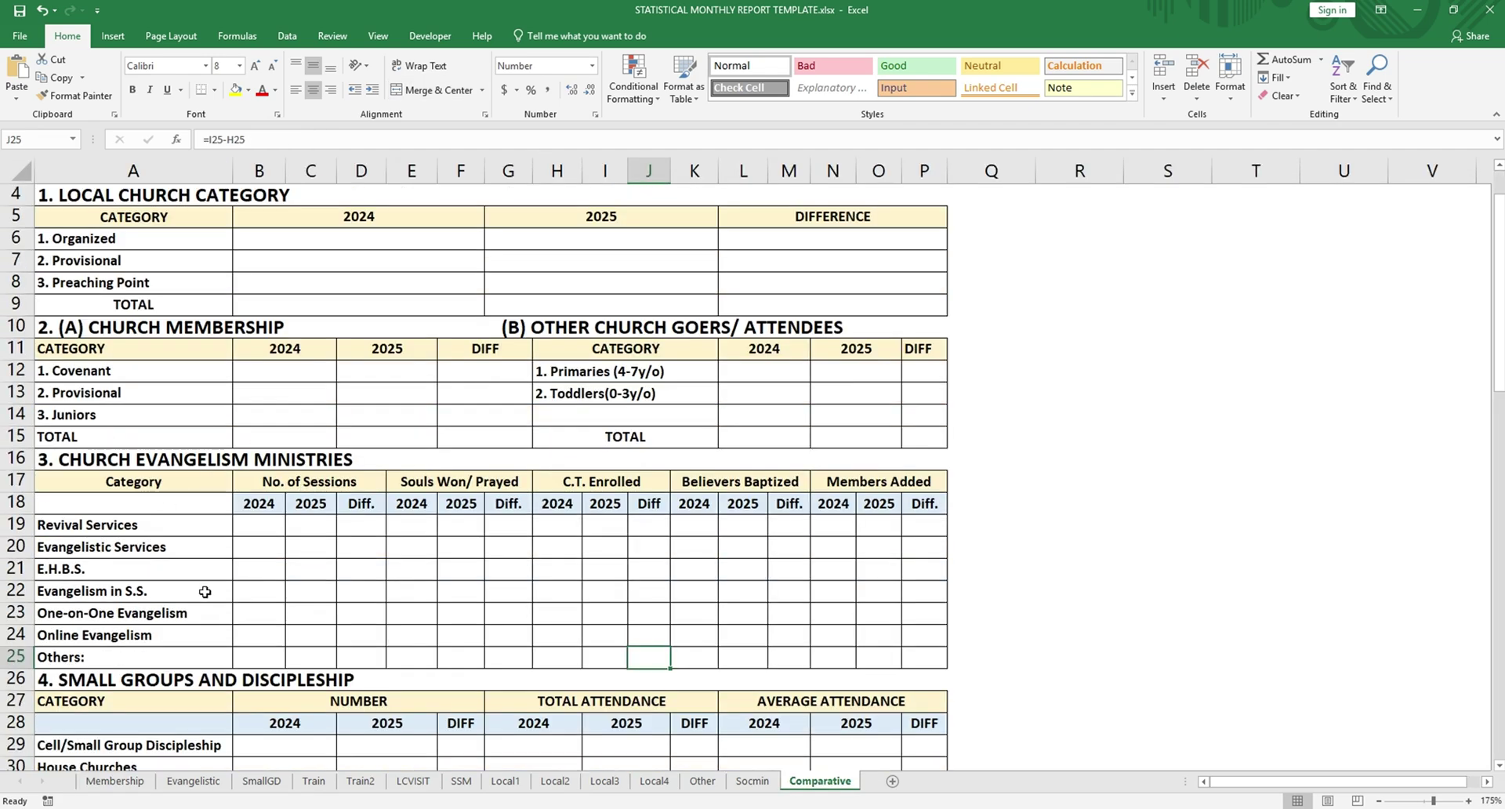
pyautogui.click(217, 783)
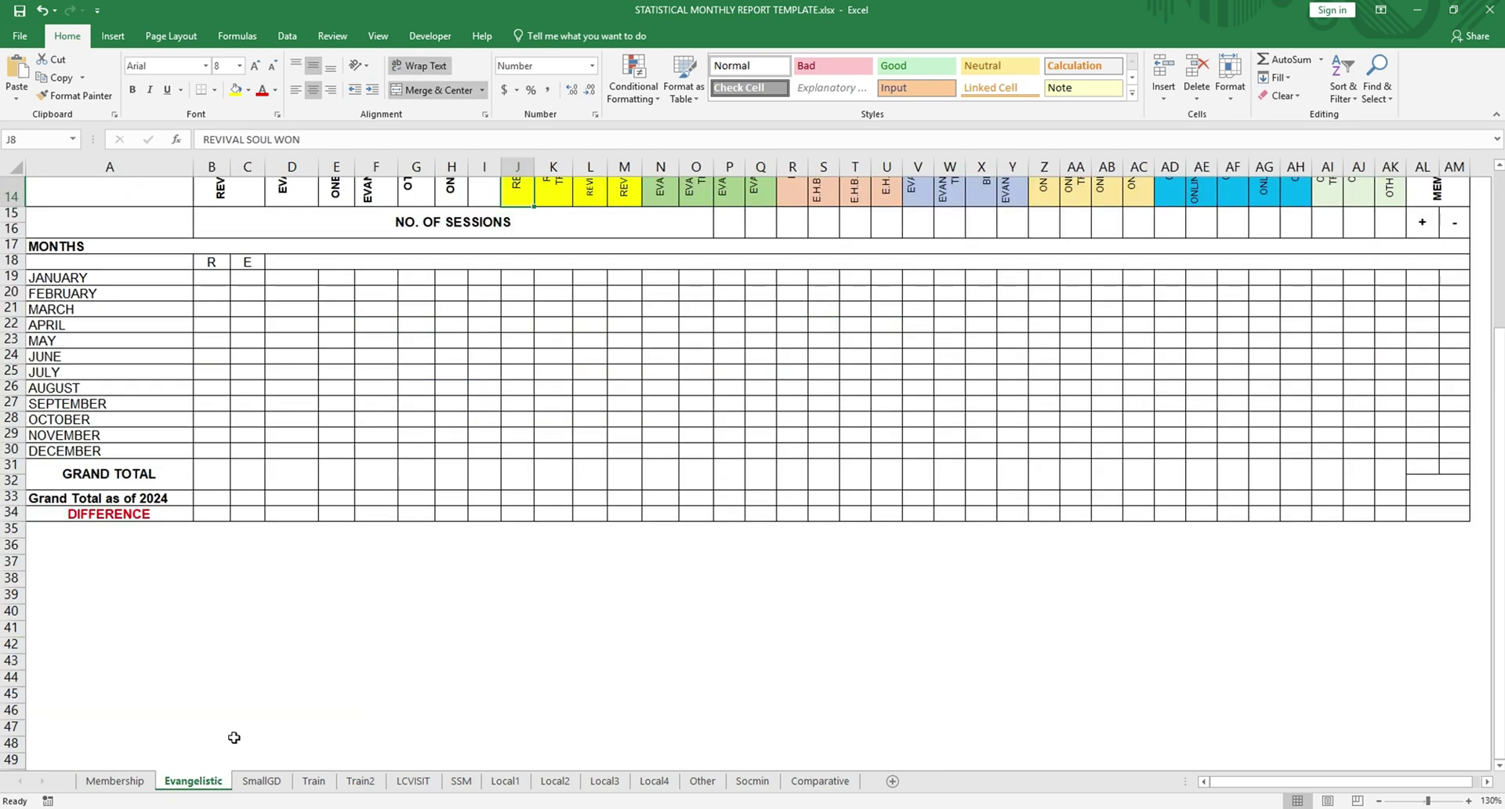
pyautogui.scroll(1, 616, 285)
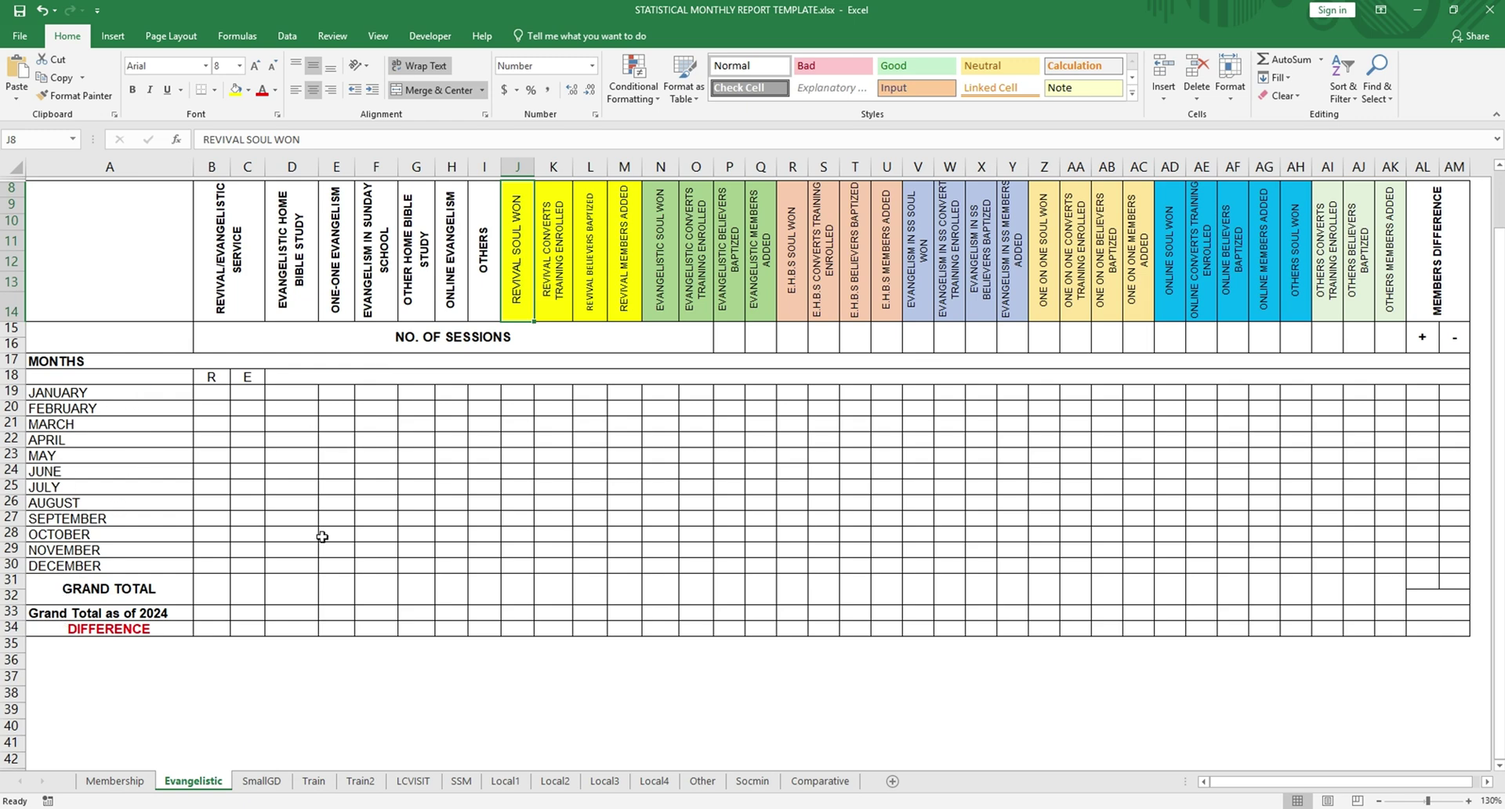
# Step: Check the SmallGD, Train and Train2 sheets against the small groups and discipleship training sections of the Comparative sheet
pyautogui.click(847, 784)
pyautogui.scroll(-3, 364, 547)
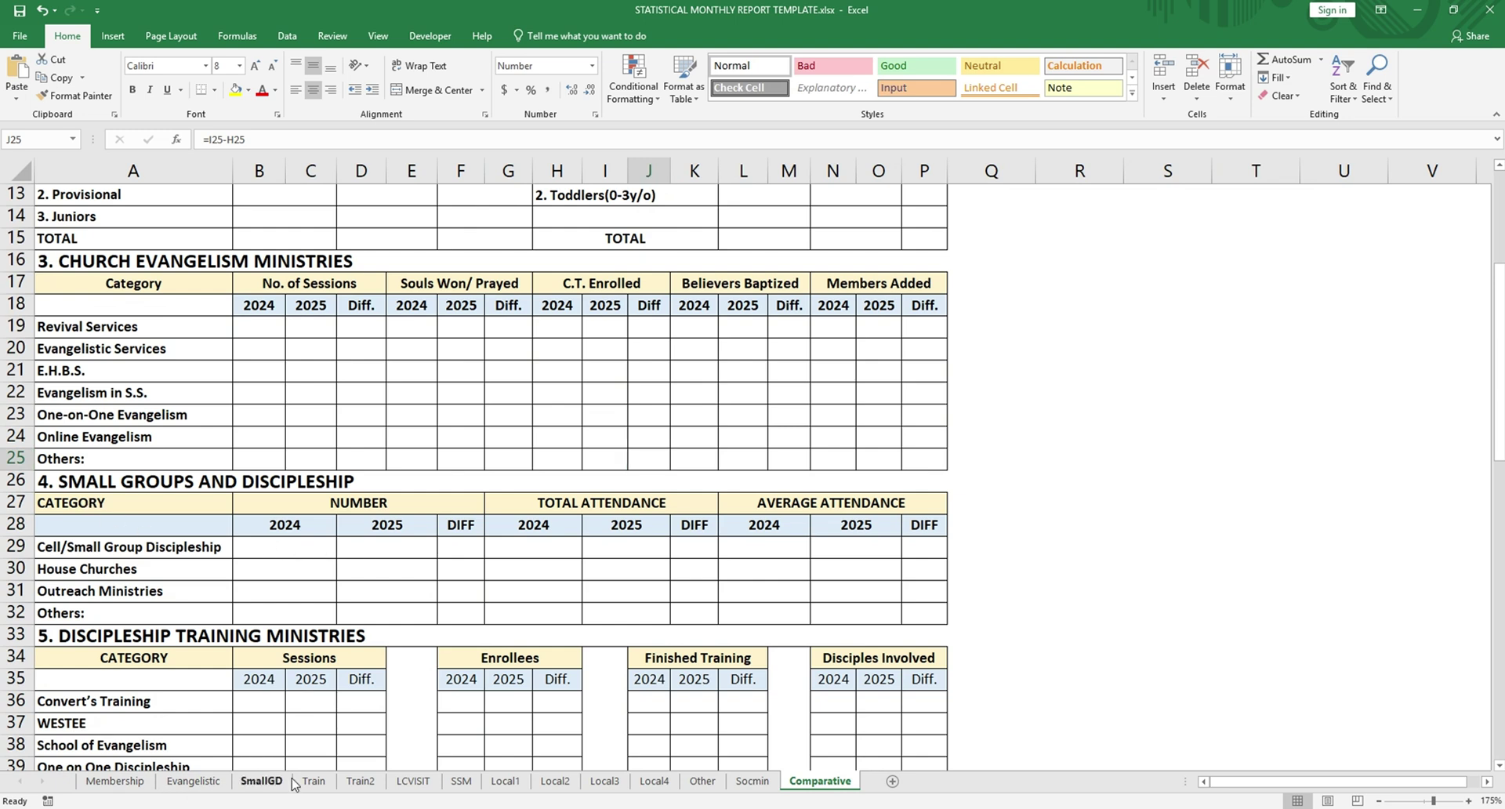
pyautogui.click(261, 780)
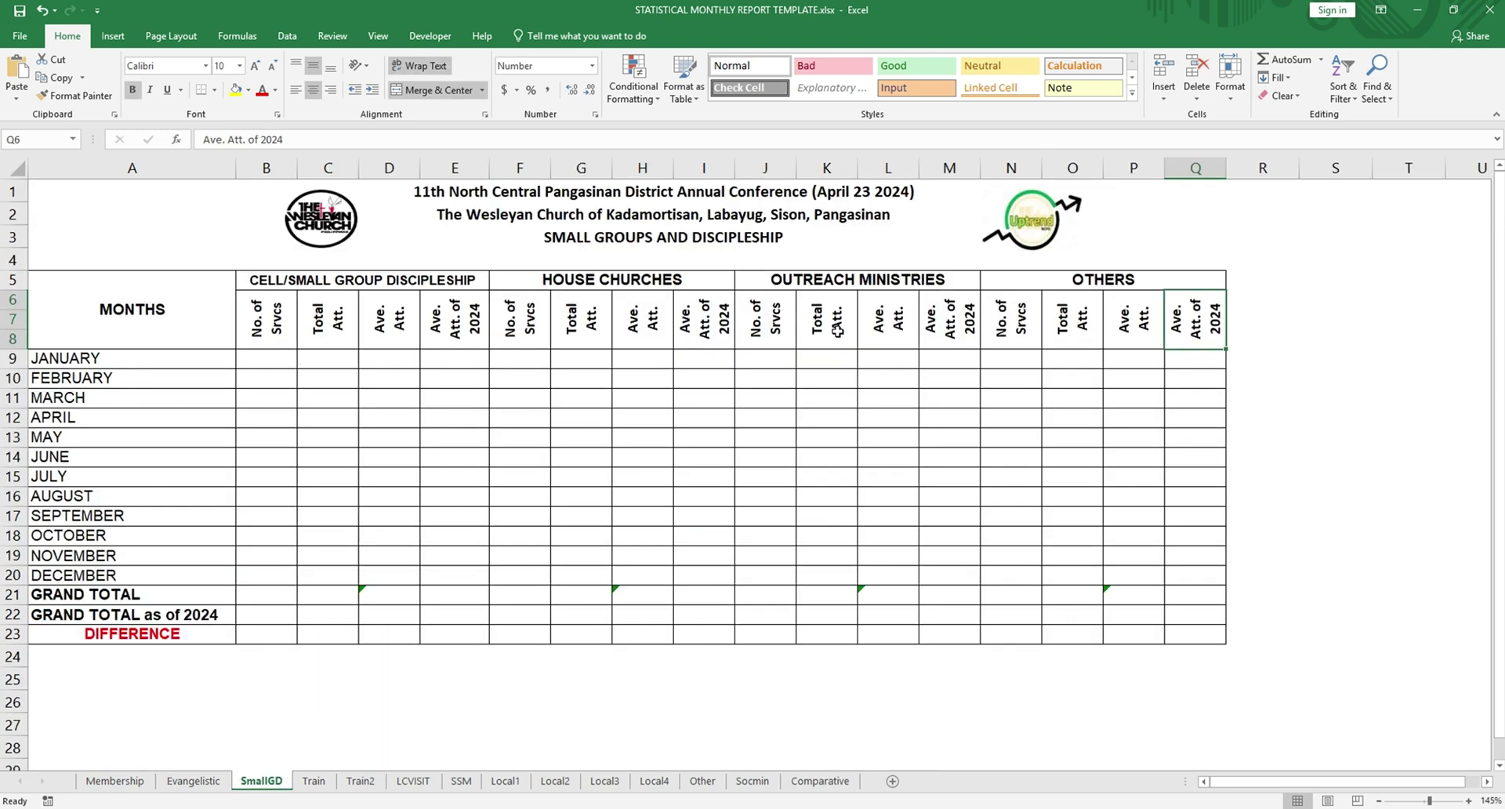
pyautogui.click(822, 782)
pyautogui.scroll(-2, 237, 537)
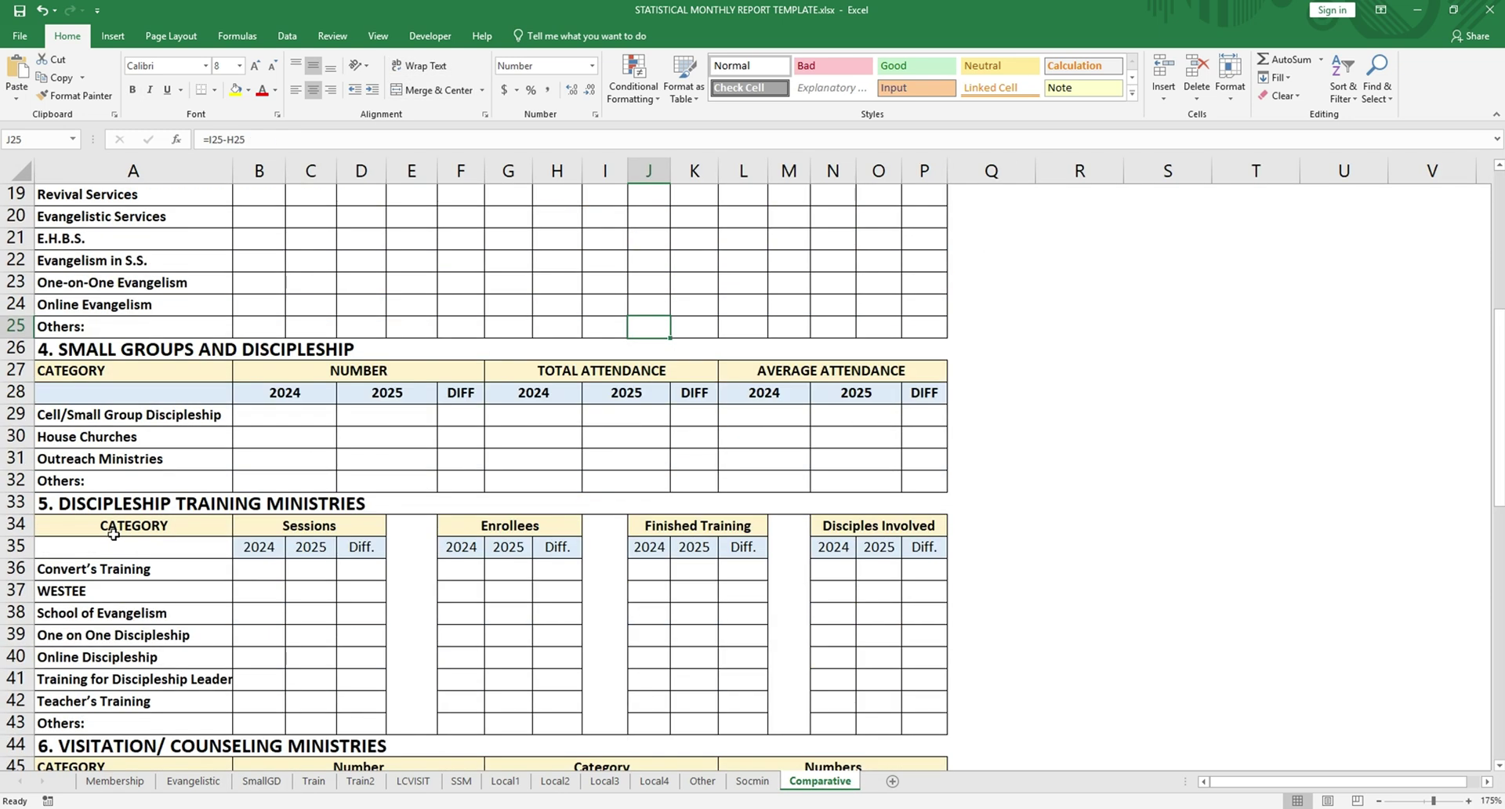
pyautogui.click(314, 782)
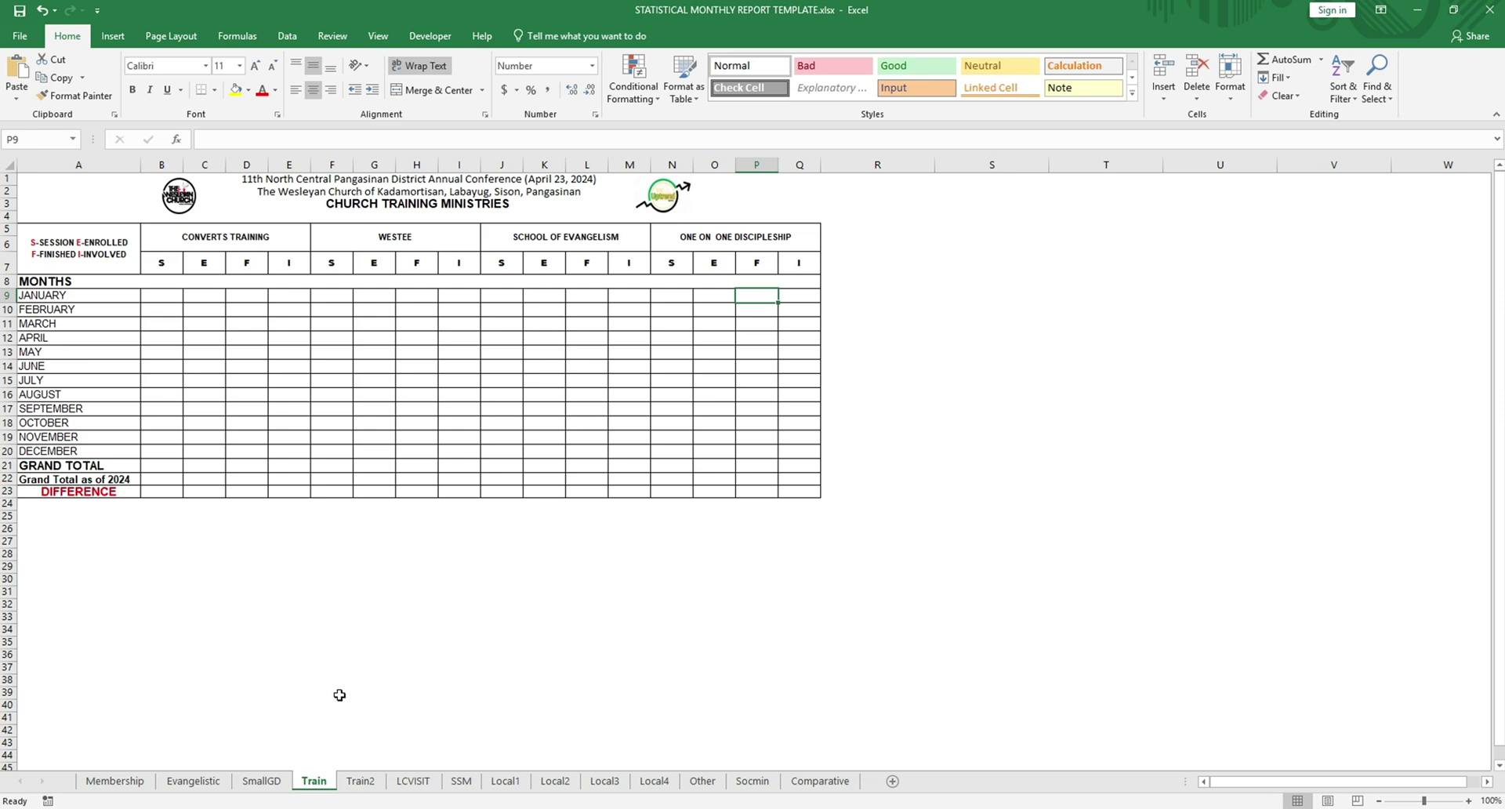
pyautogui.click(362, 781)
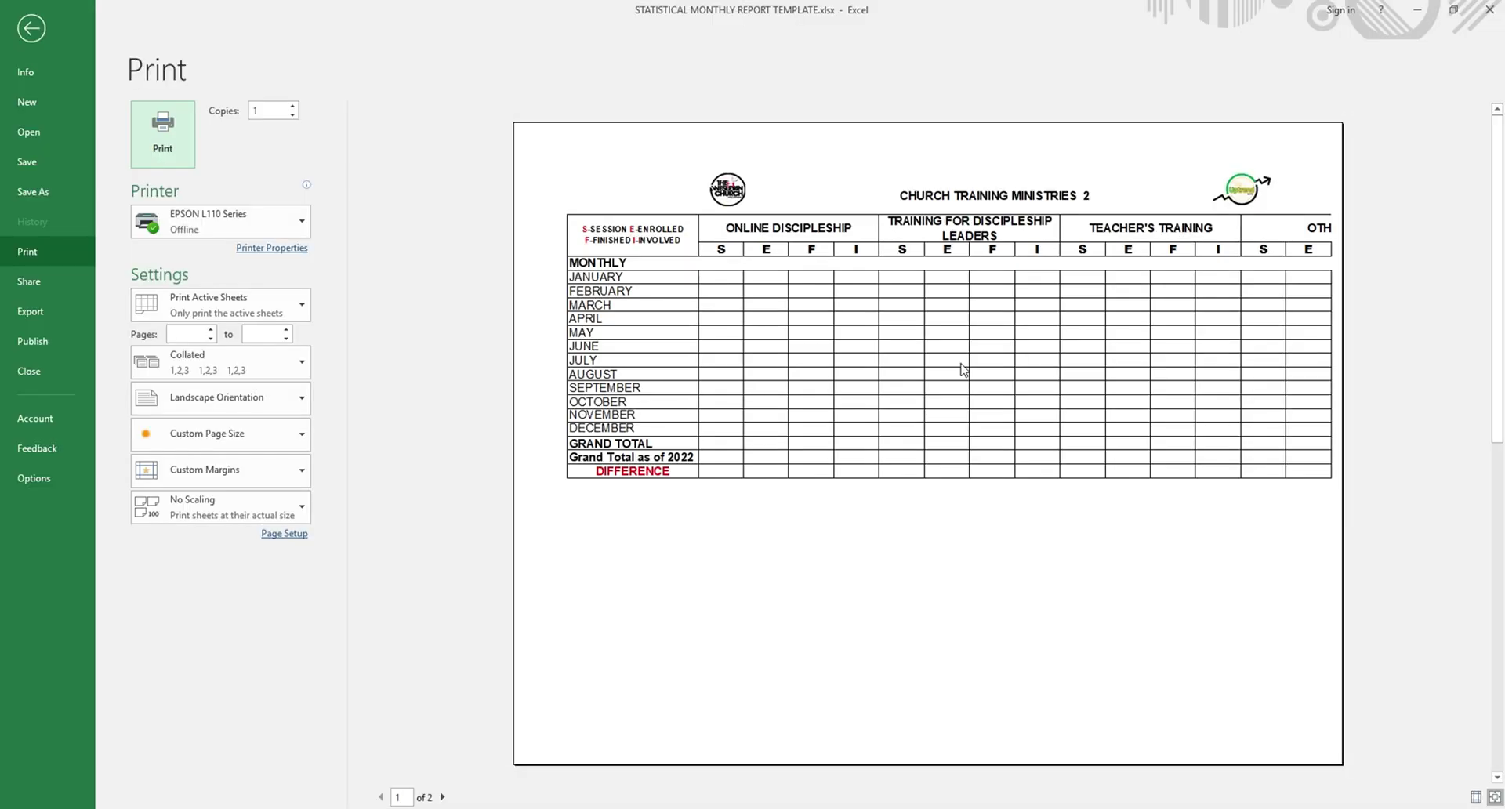
pyautogui.press('Escape')
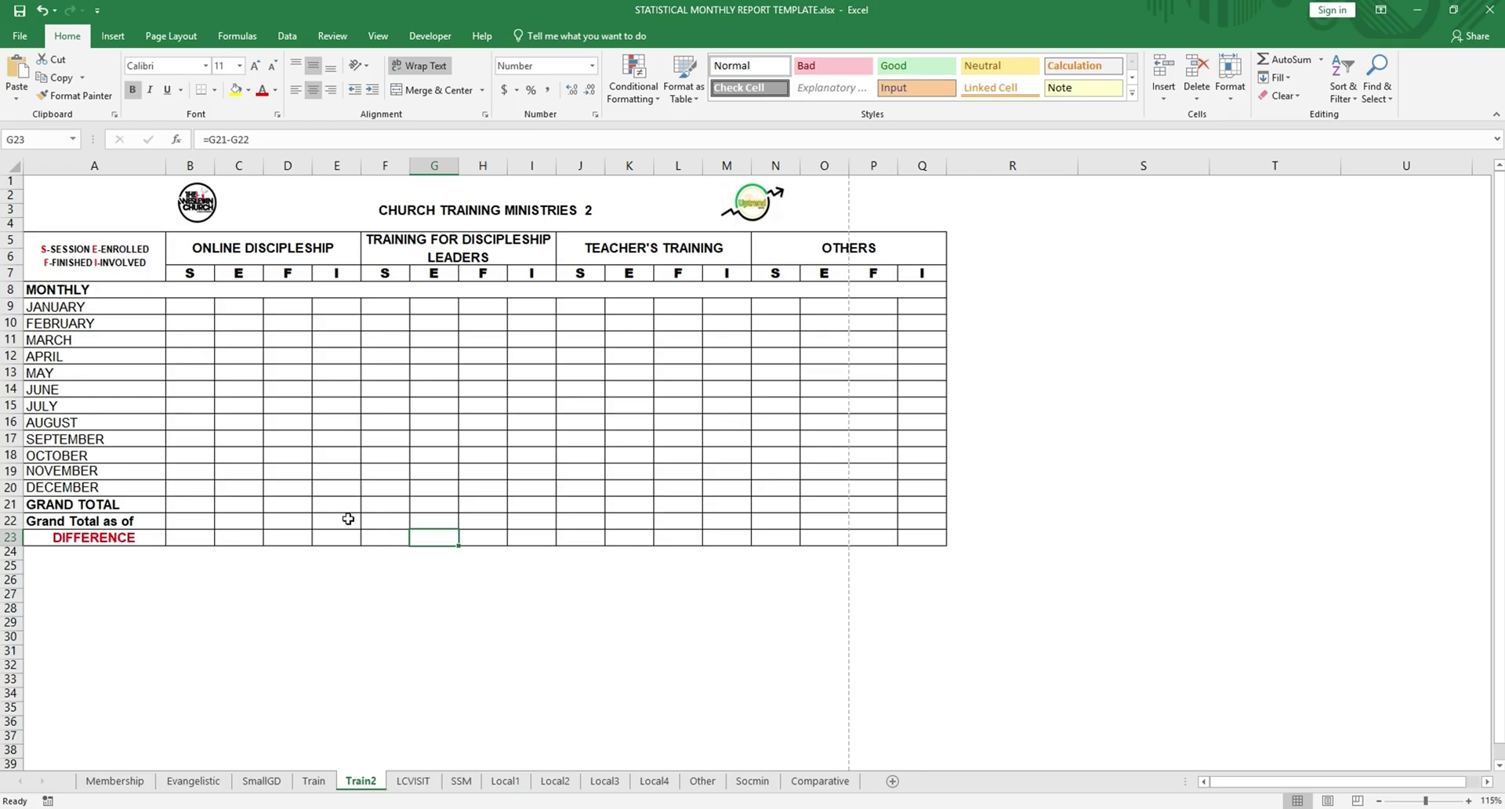
# Step: Review the visitation/counseling and Sunday school sections of the Comparative sheet alongside the LCVISIT and SSM sheets
pyautogui.click(820, 780)
pyautogui.scroll(-1, 617, 648)
pyautogui.scroll(-5, 352, 500)
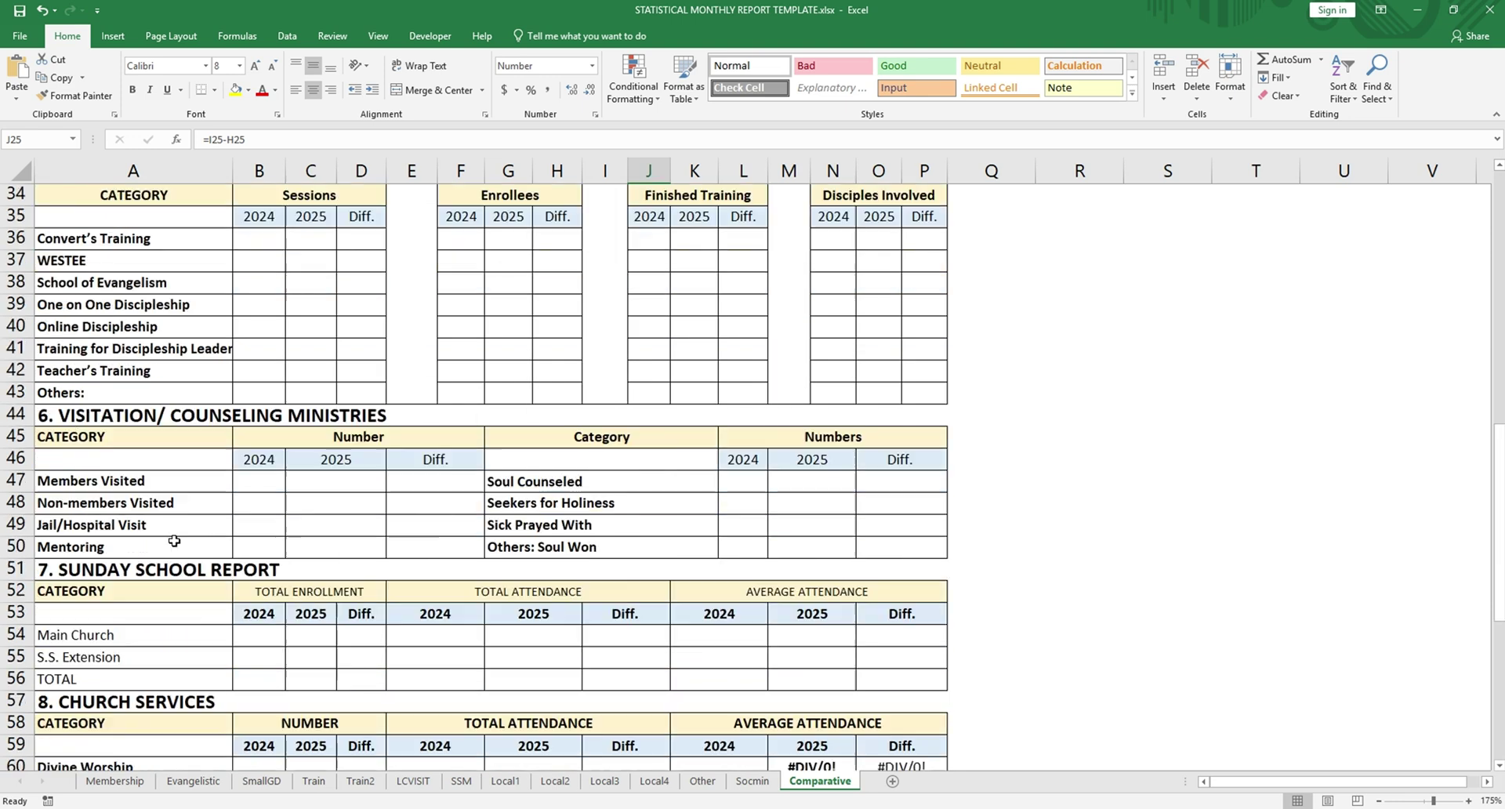
pyautogui.click(403, 785)
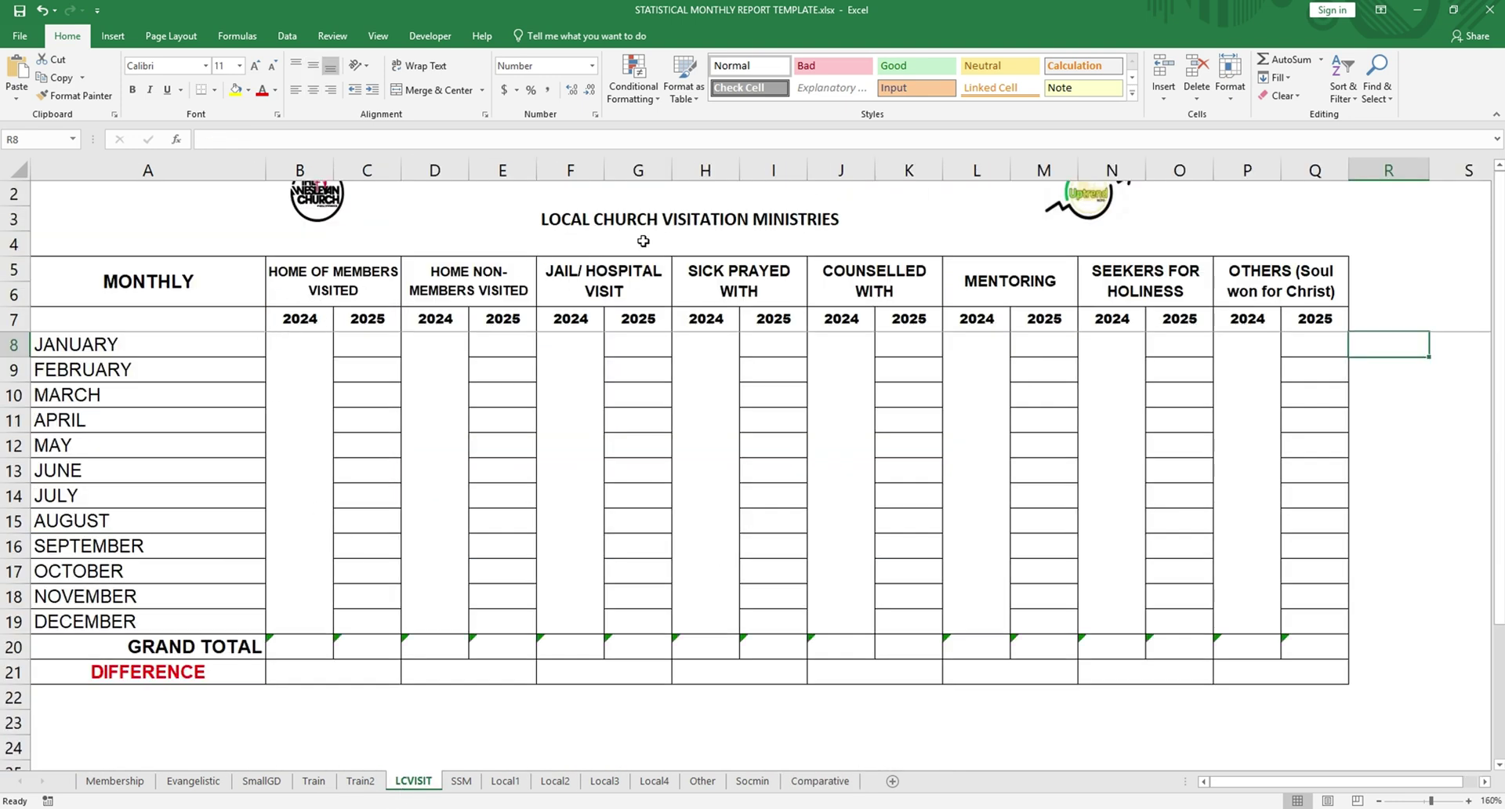
pyautogui.click(820, 781)
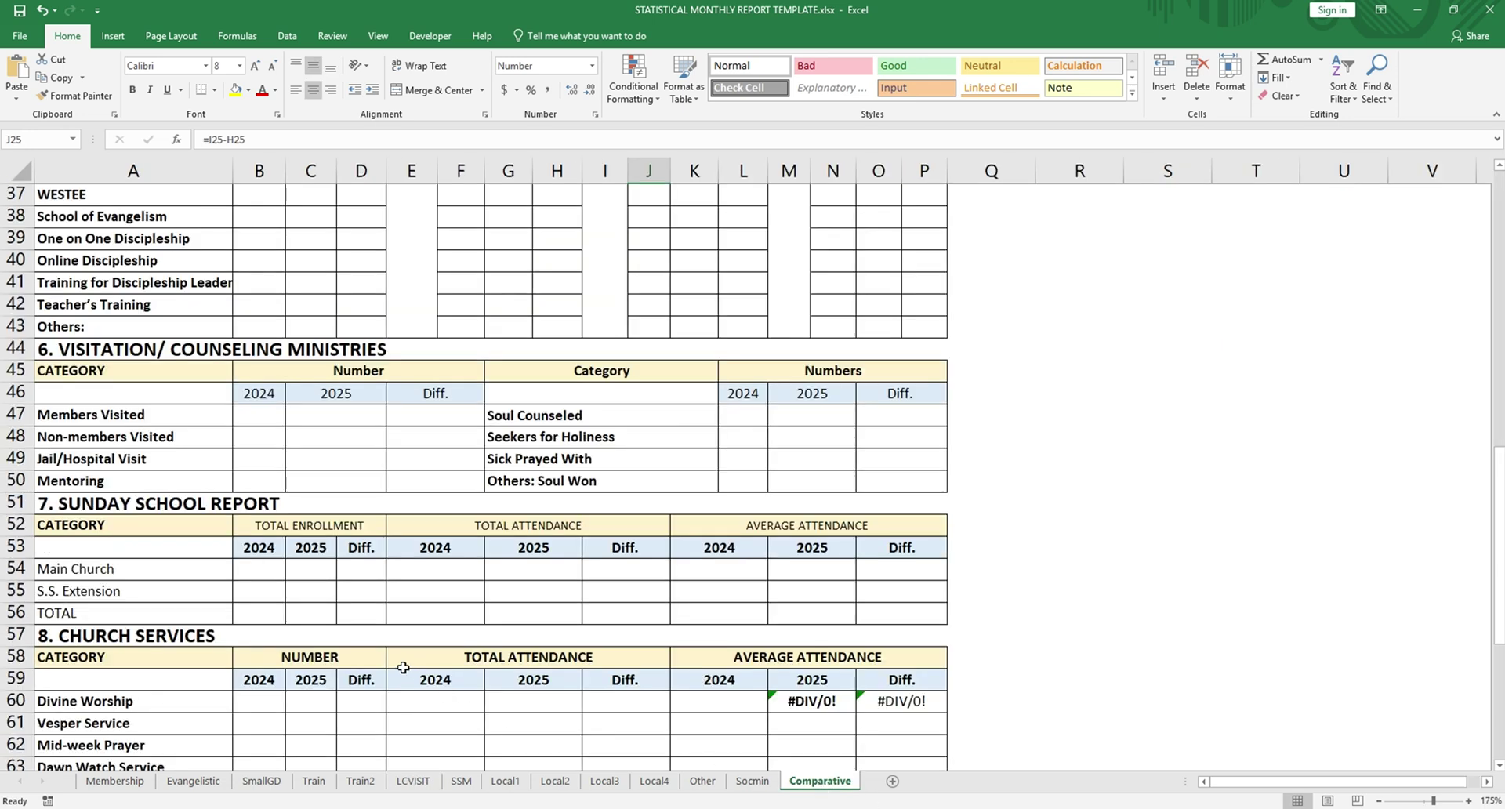
pyautogui.scroll(-3, 302, 651)
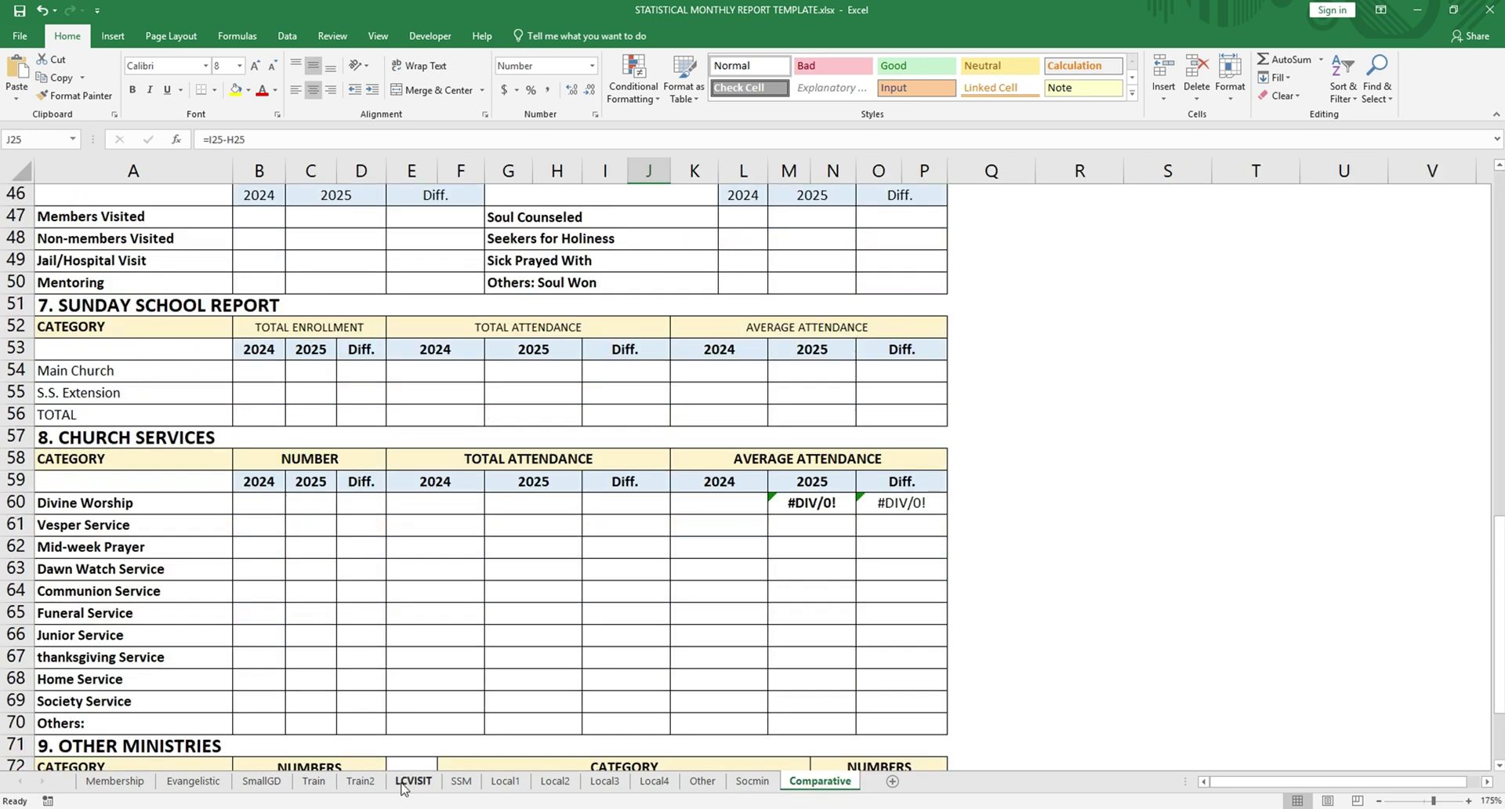
pyautogui.click(460, 782)
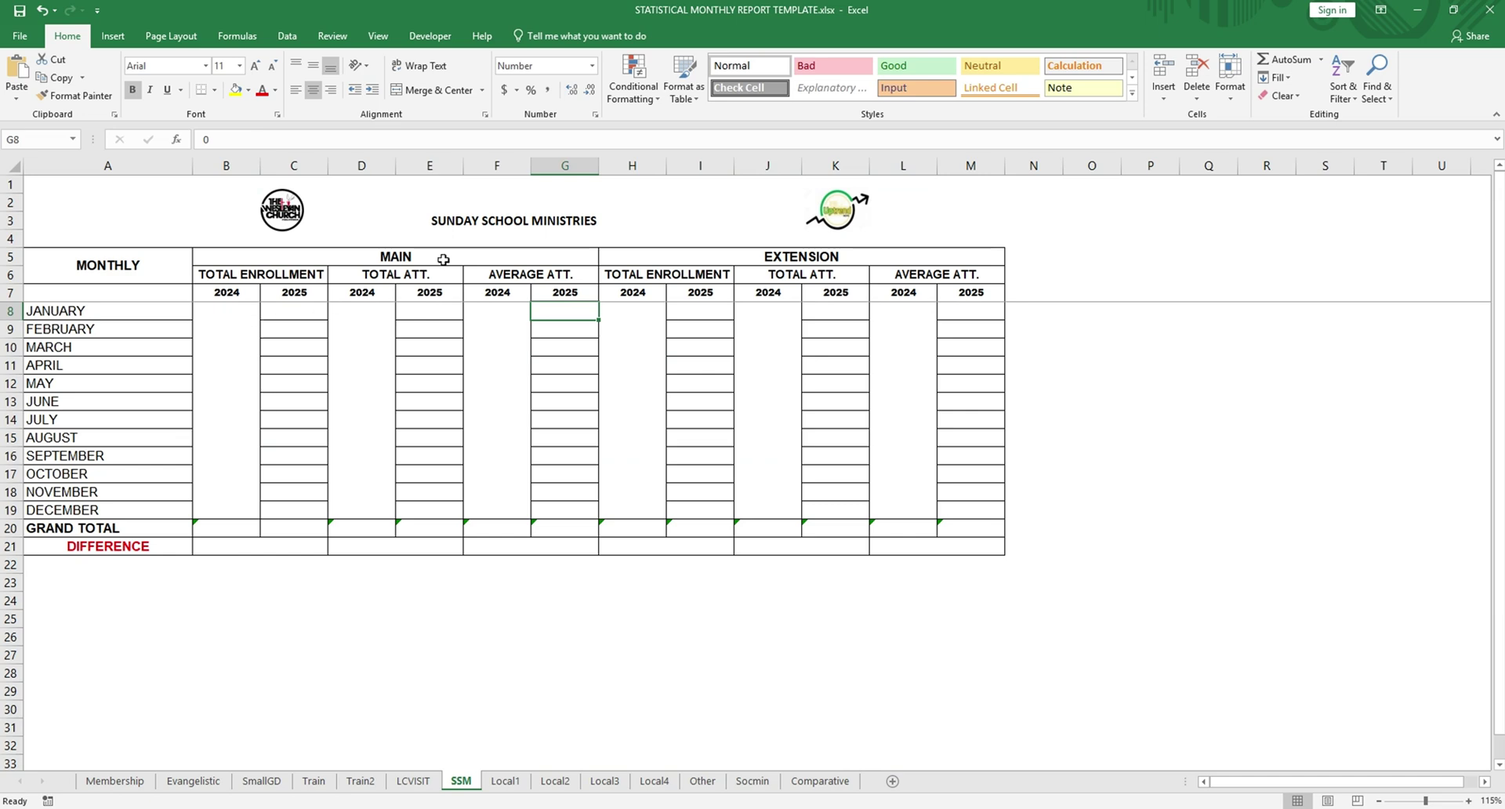
# Step: View the Church Services section of the Comparative sheet and its source sheets Local1 through Local4
pyautogui.click(820, 781)
pyautogui.scroll(-3, 353, 531)
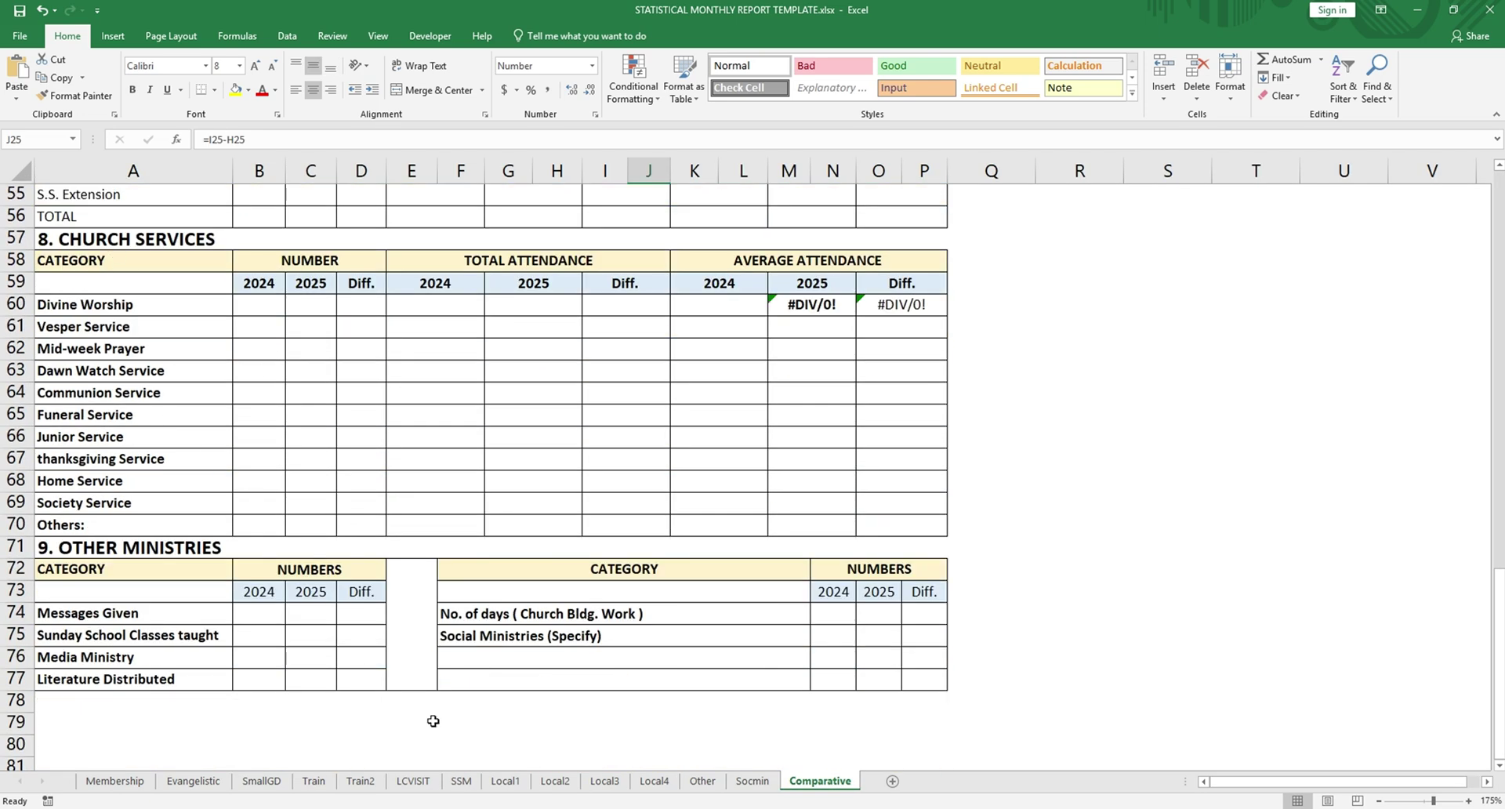
pyautogui.click(516, 784)
pyautogui.click(555, 782)
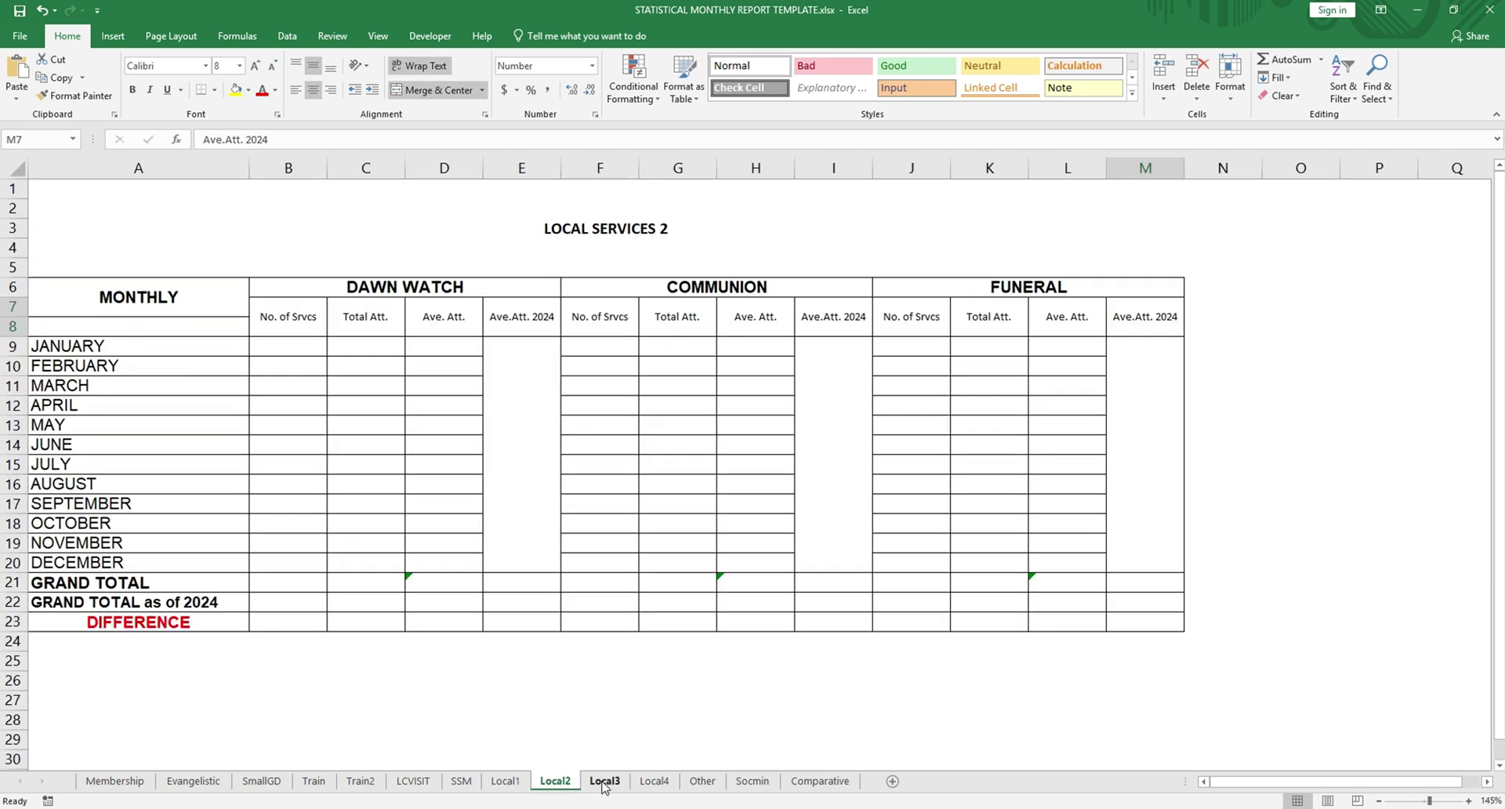
pyautogui.click(604, 782)
pyautogui.click(654, 782)
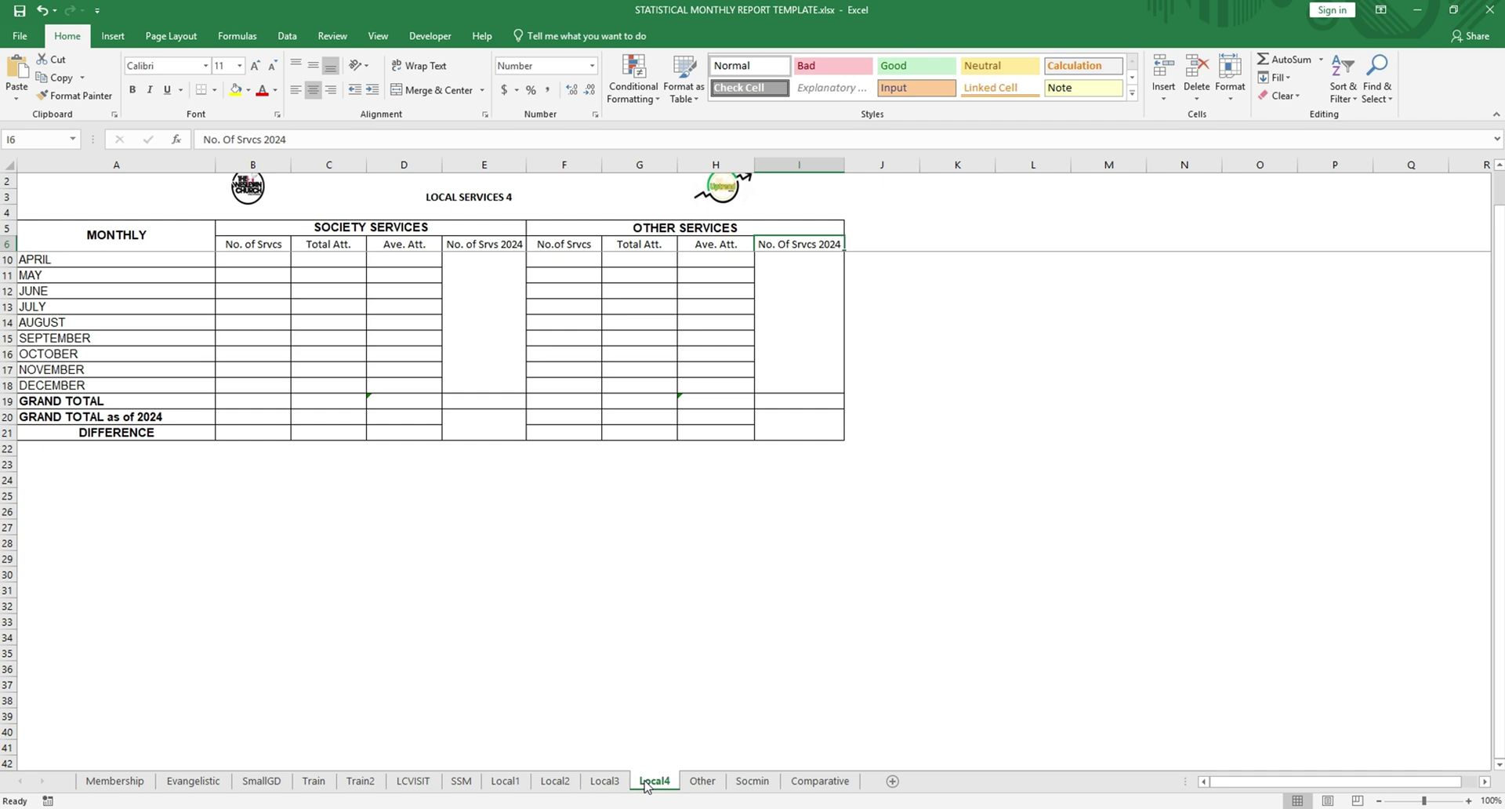
# Step: Compare the Other Ministries section of the Comparative sheet with the Other and Socmin sheets
pyautogui.click(819, 782)
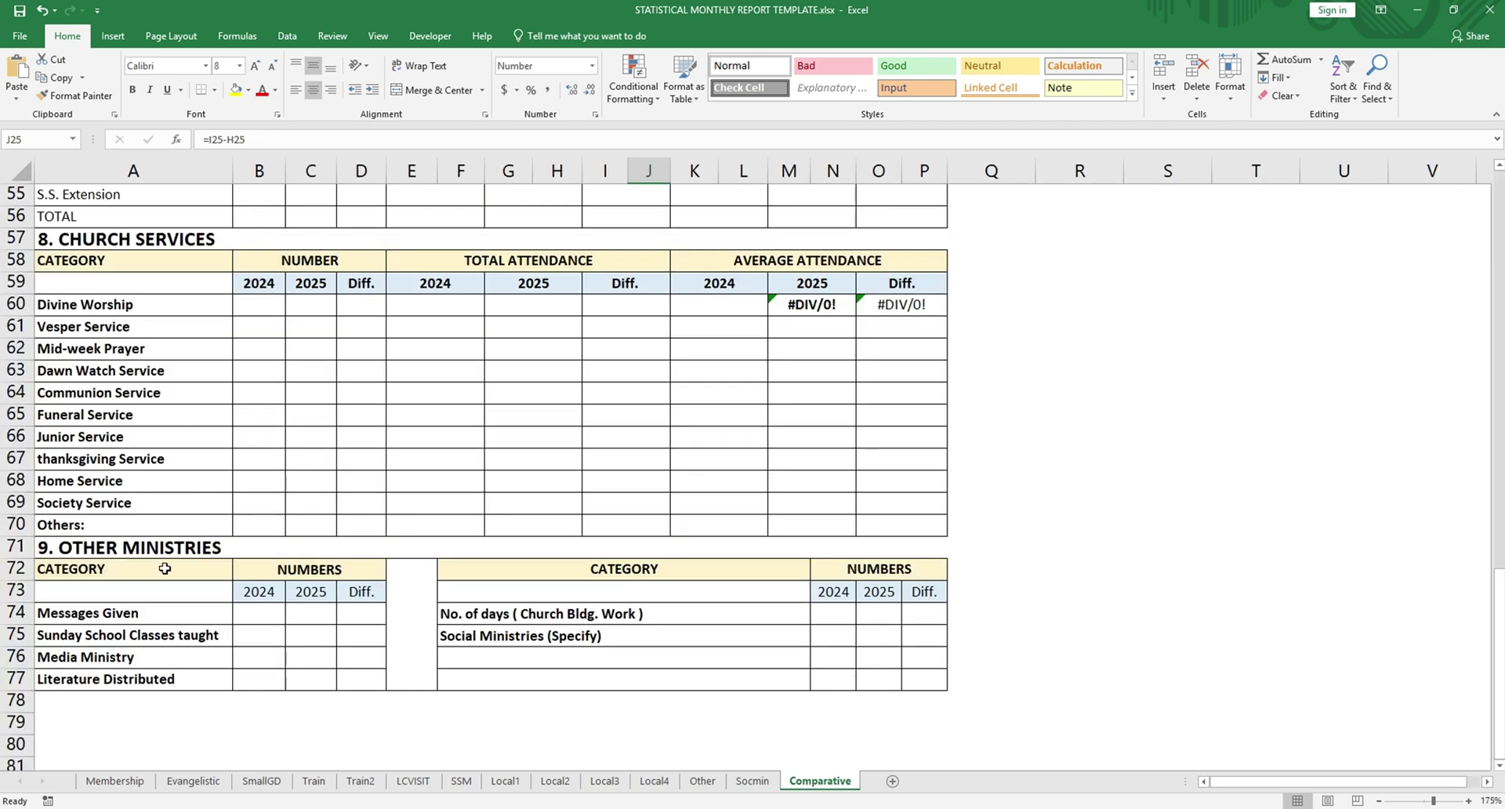
pyautogui.click(702, 780)
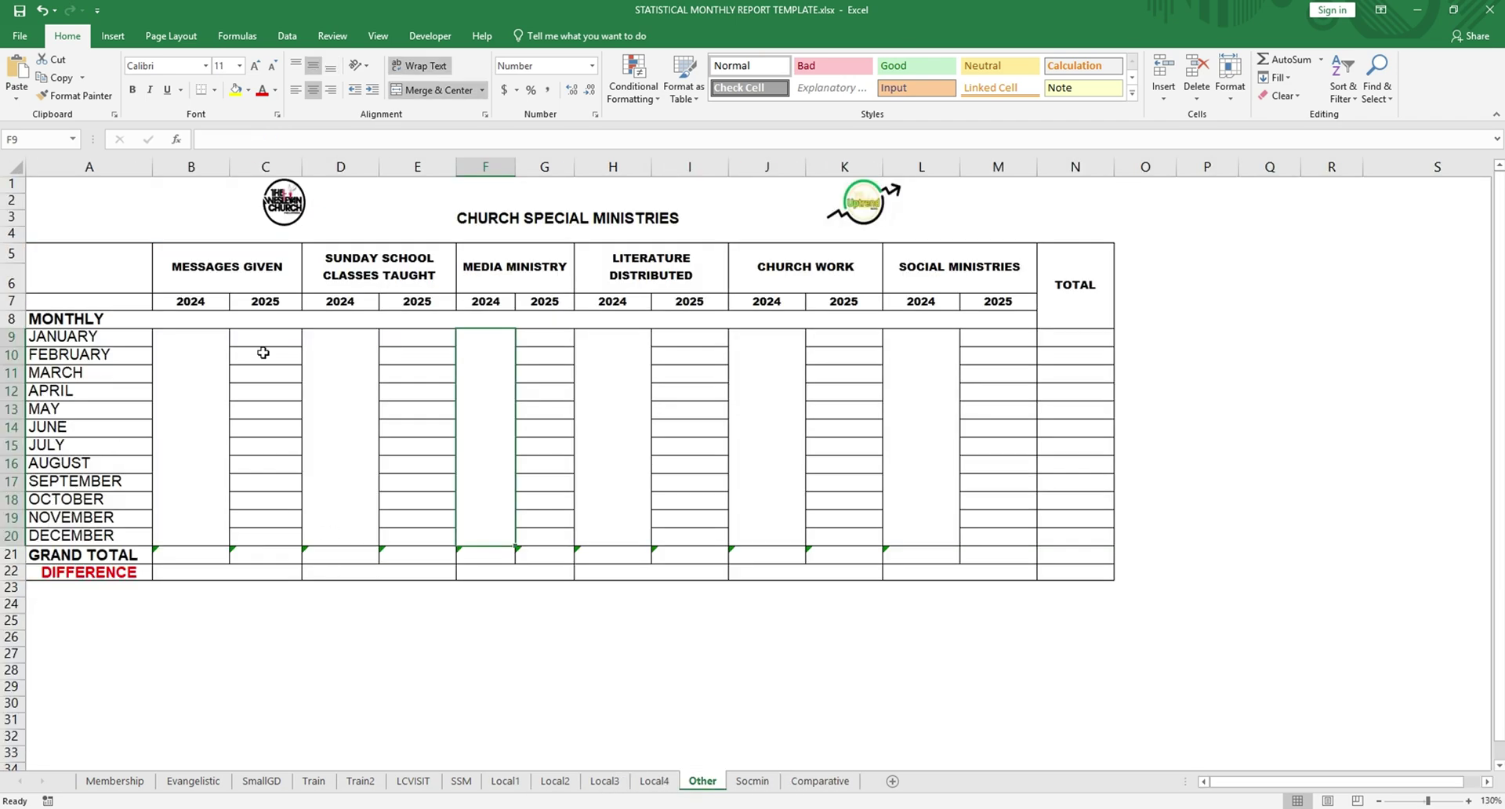
pyautogui.click(819, 782)
pyautogui.click(752, 781)
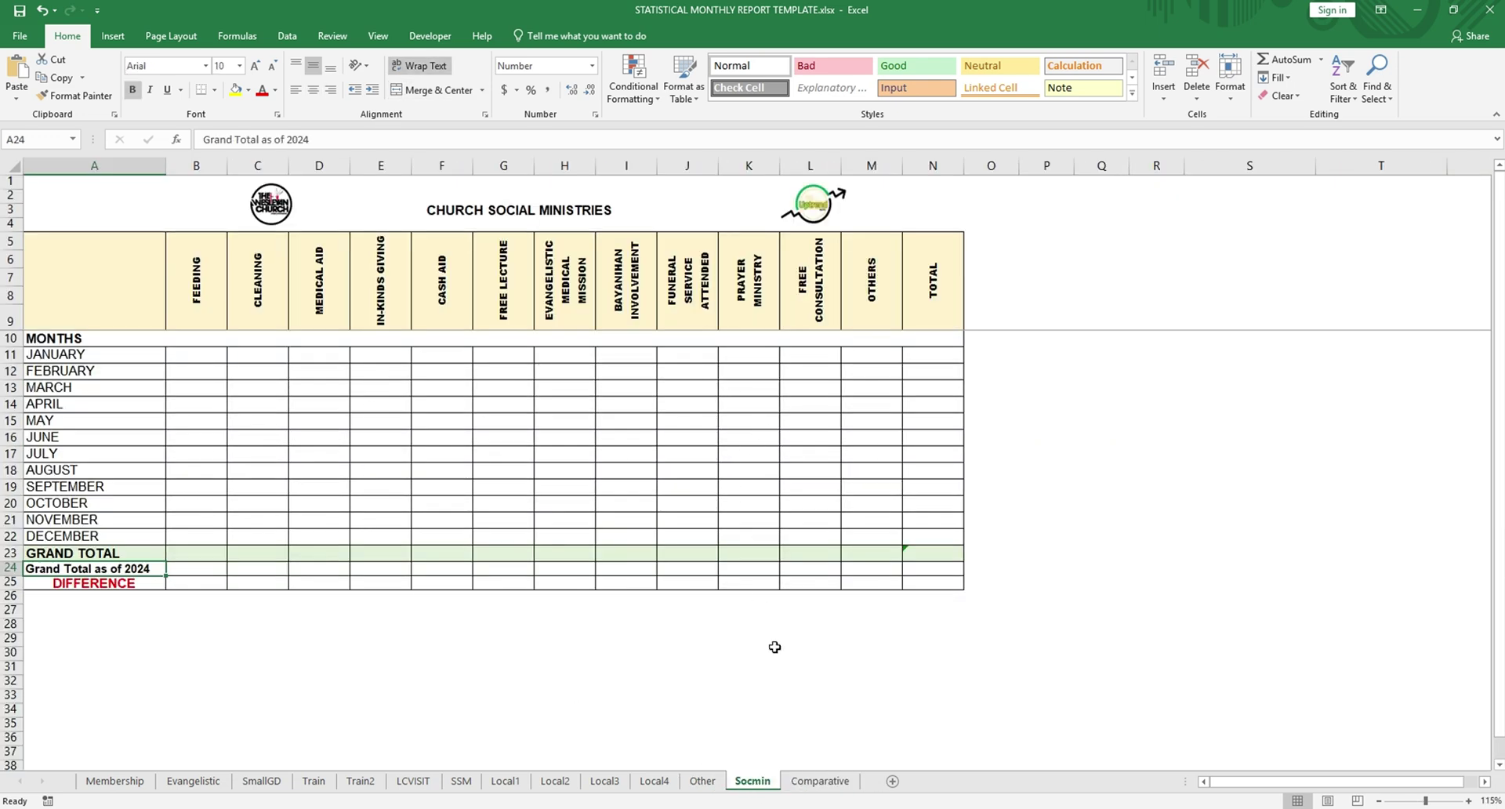
pyautogui.click(820, 782)
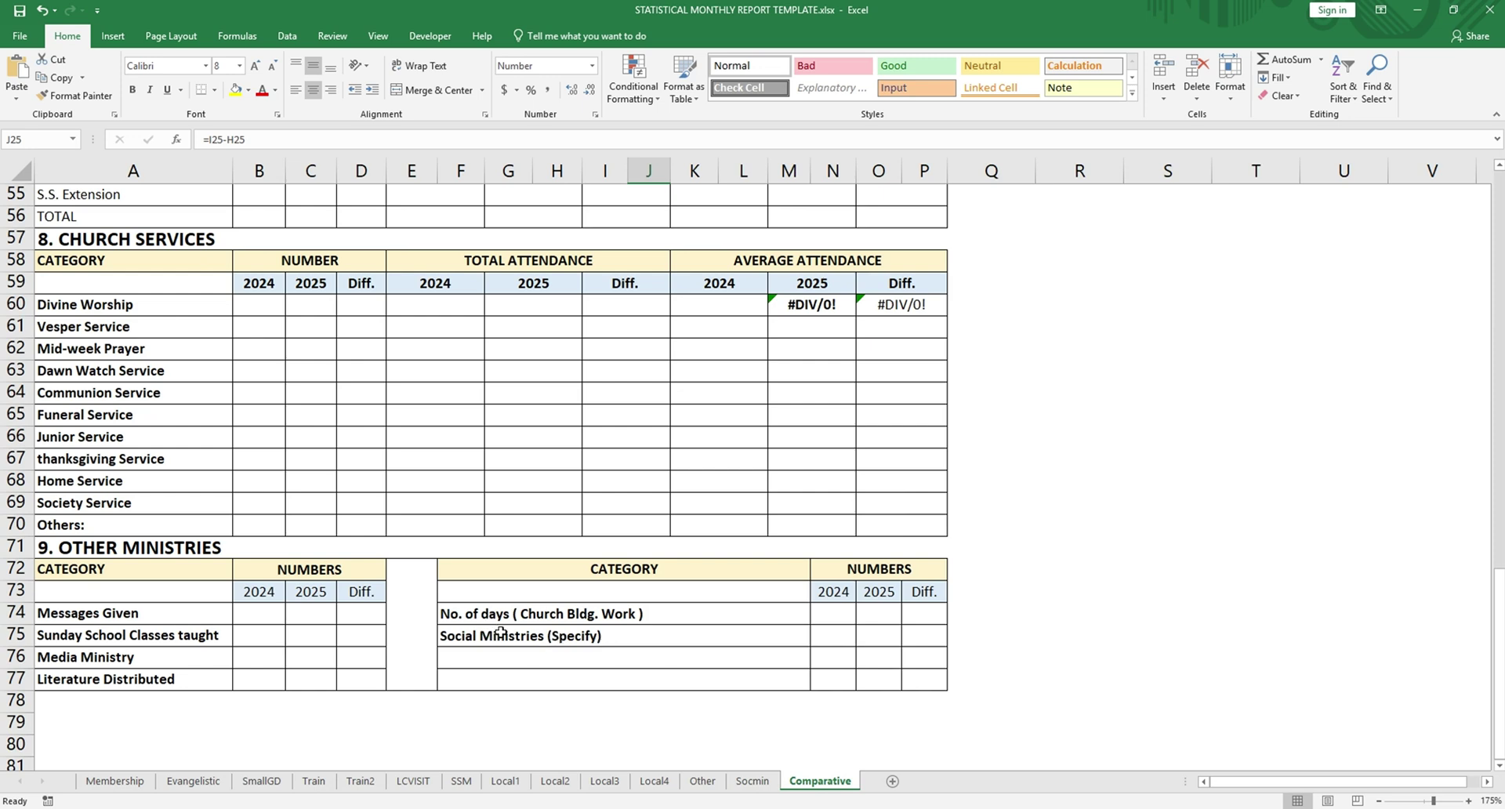
pyautogui.click(752, 781)
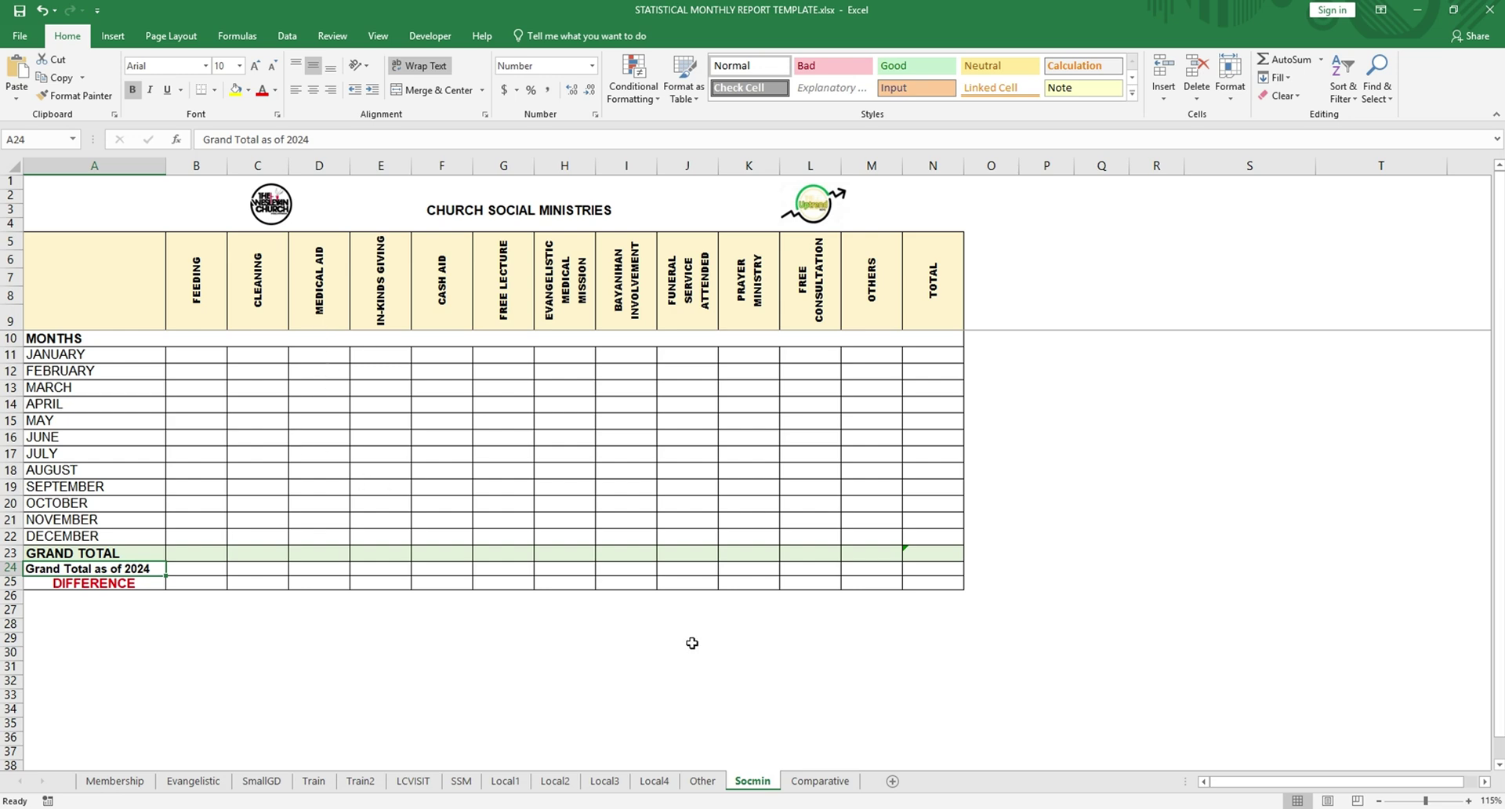
# Step: In the Local Church Category section of the Comparative sheet, enter 1 organized church for both 2024 and 2025
pyautogui.click(820, 780)
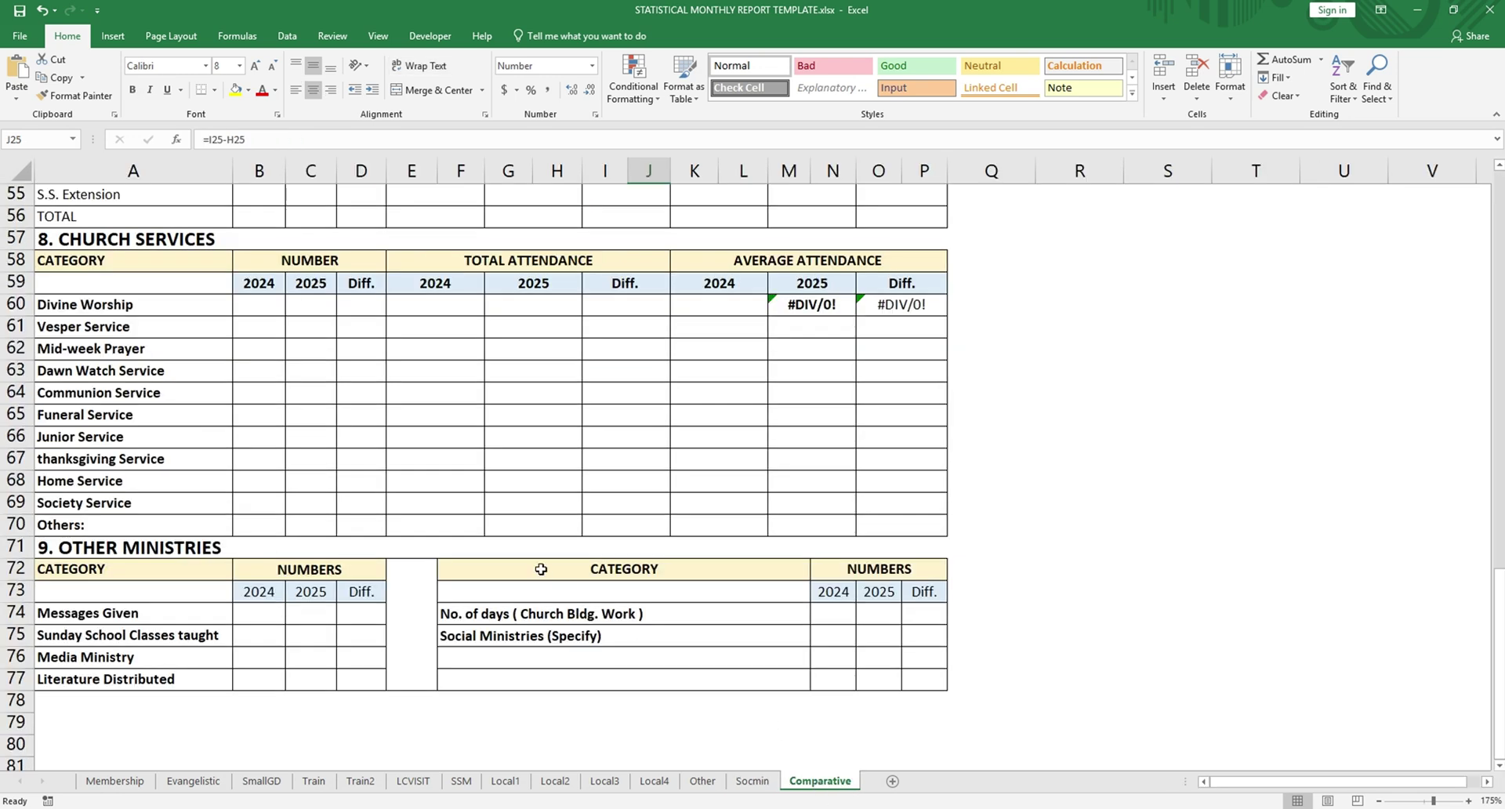
pyautogui.scroll(9, 541, 572)
pyautogui.scroll(9, 526, 568)
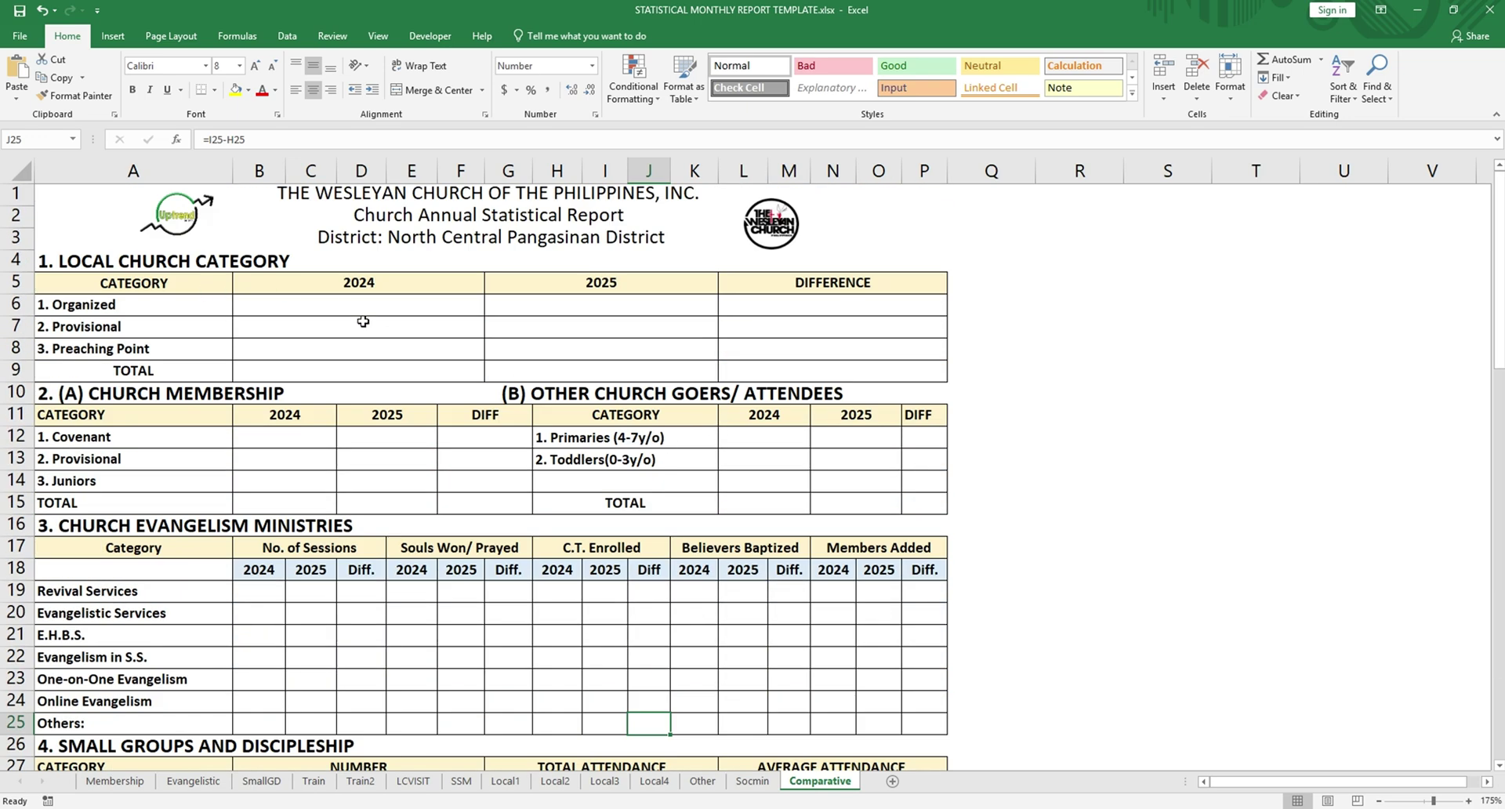
pyautogui.click(348, 303)
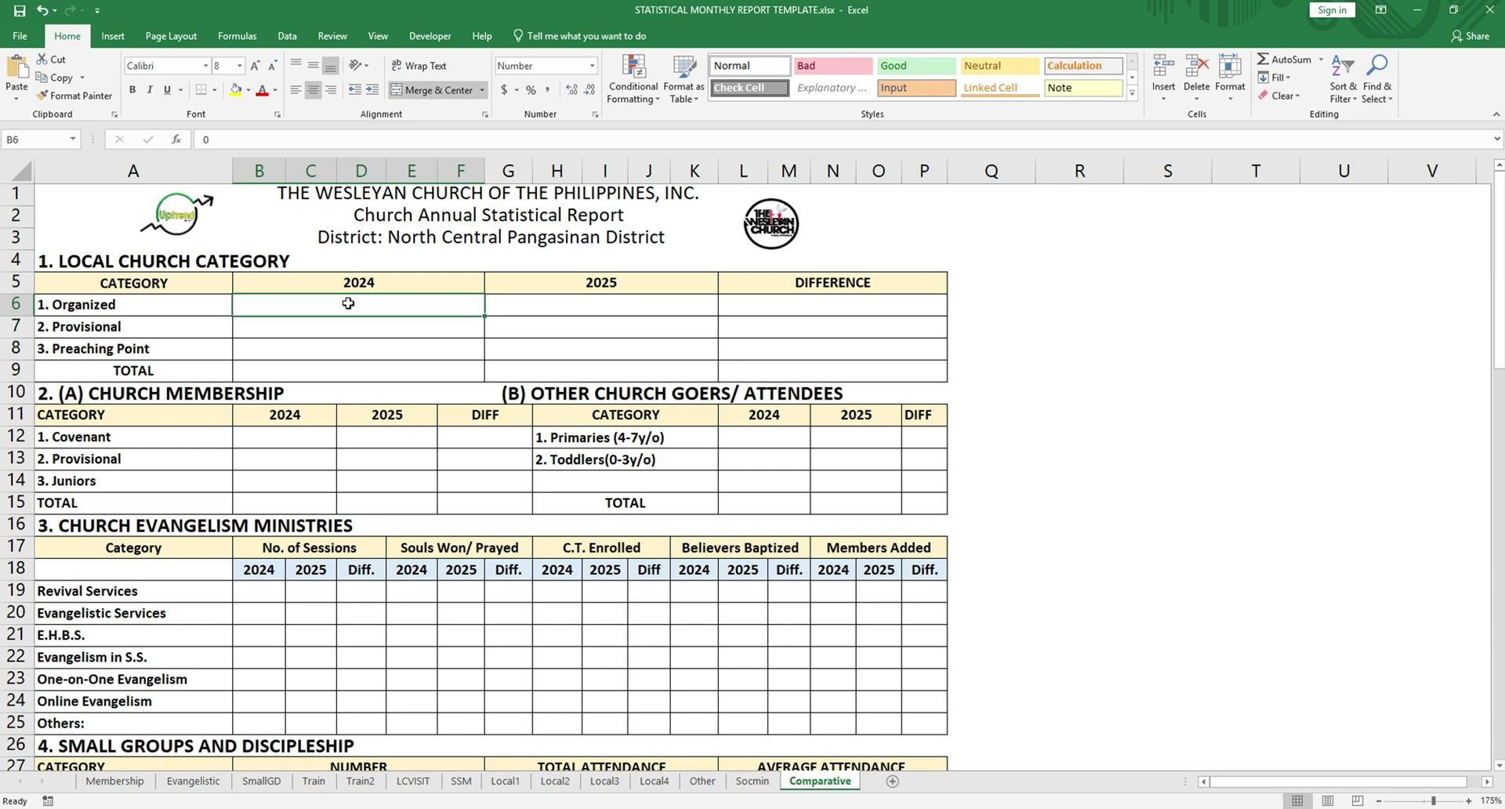
pyautogui.write('1')
pyautogui.press('Tab')
pyautogui.write('1')
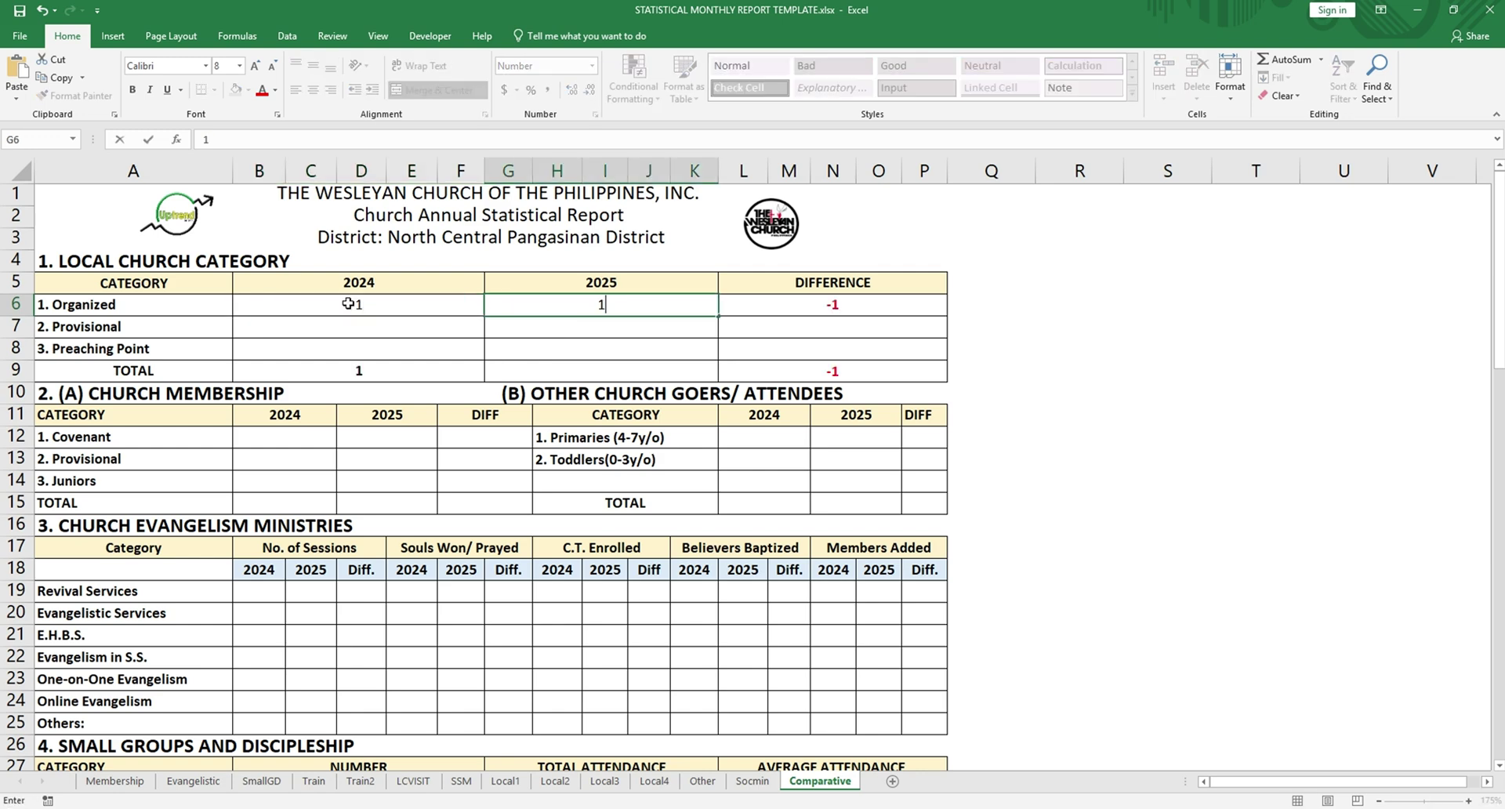
pyautogui.press('Tab')
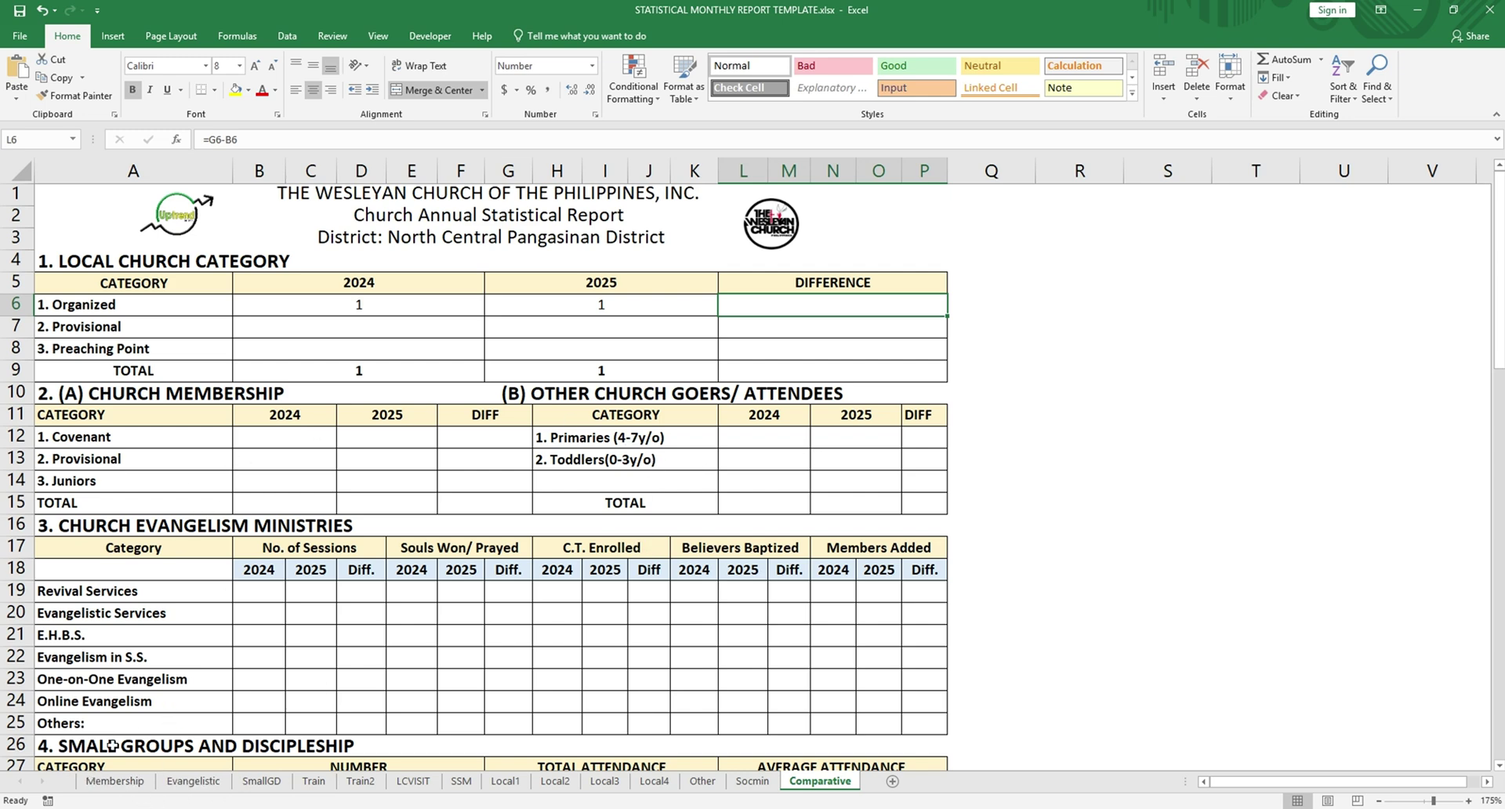
pyautogui.click(115, 781)
pyautogui.click(193, 781)
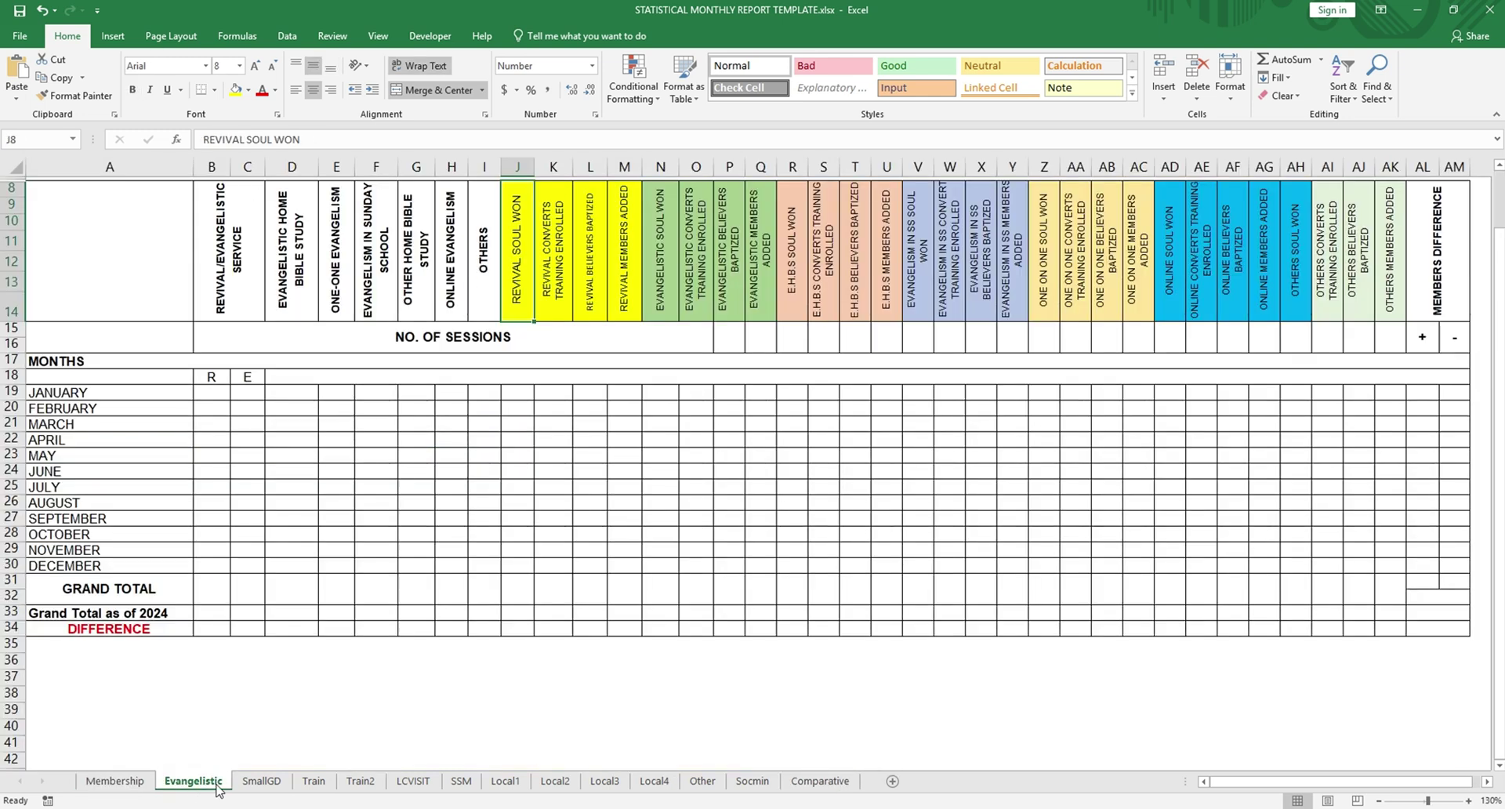
pyautogui.click(261, 781)
pyautogui.click(820, 781)
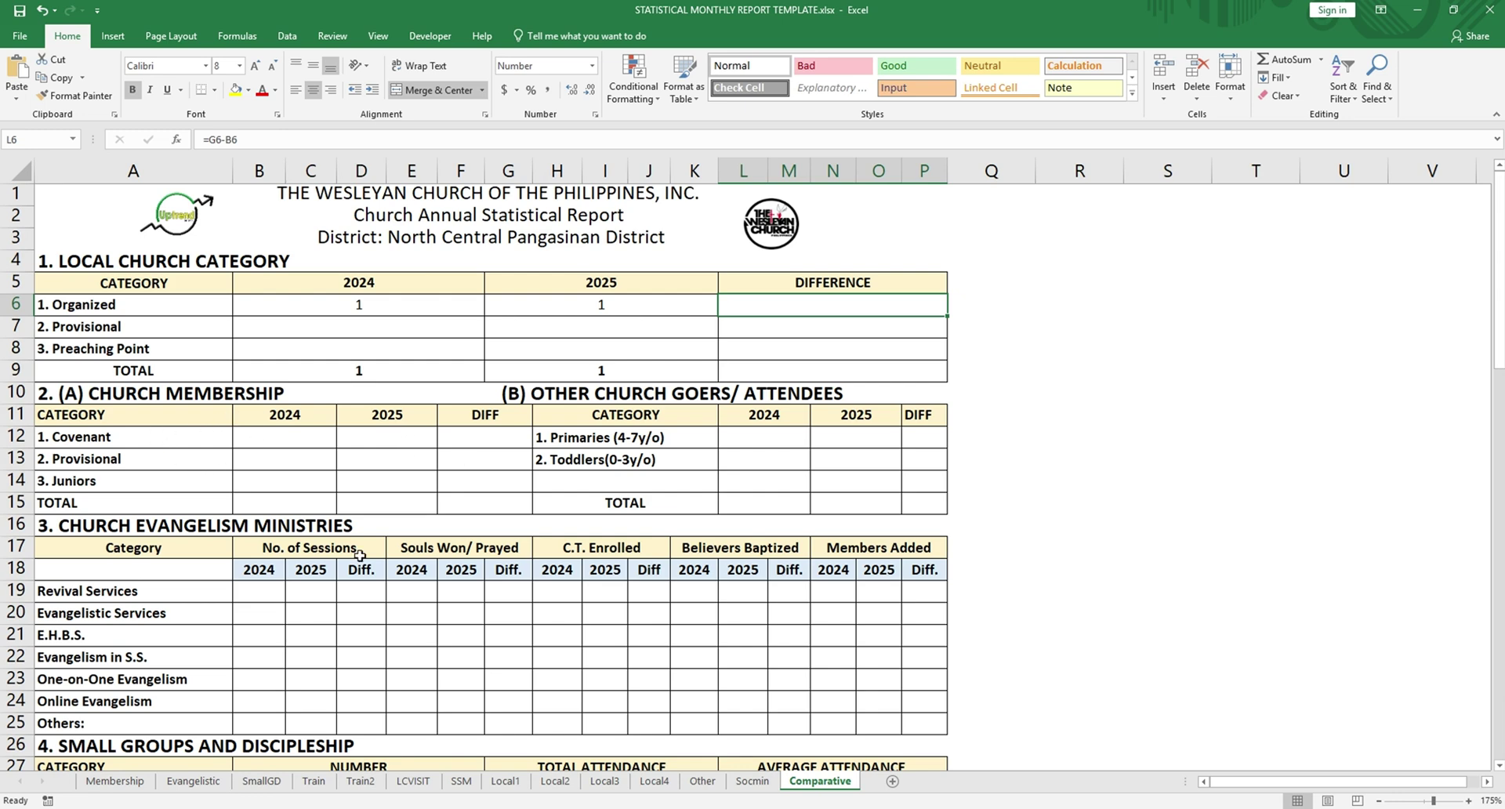
# Step: Fill the TOTAL row of the Membership sheet with COV 12, PROV 13, JUN 14, PRI 15 and CRD 16
pyautogui.click(117, 782)
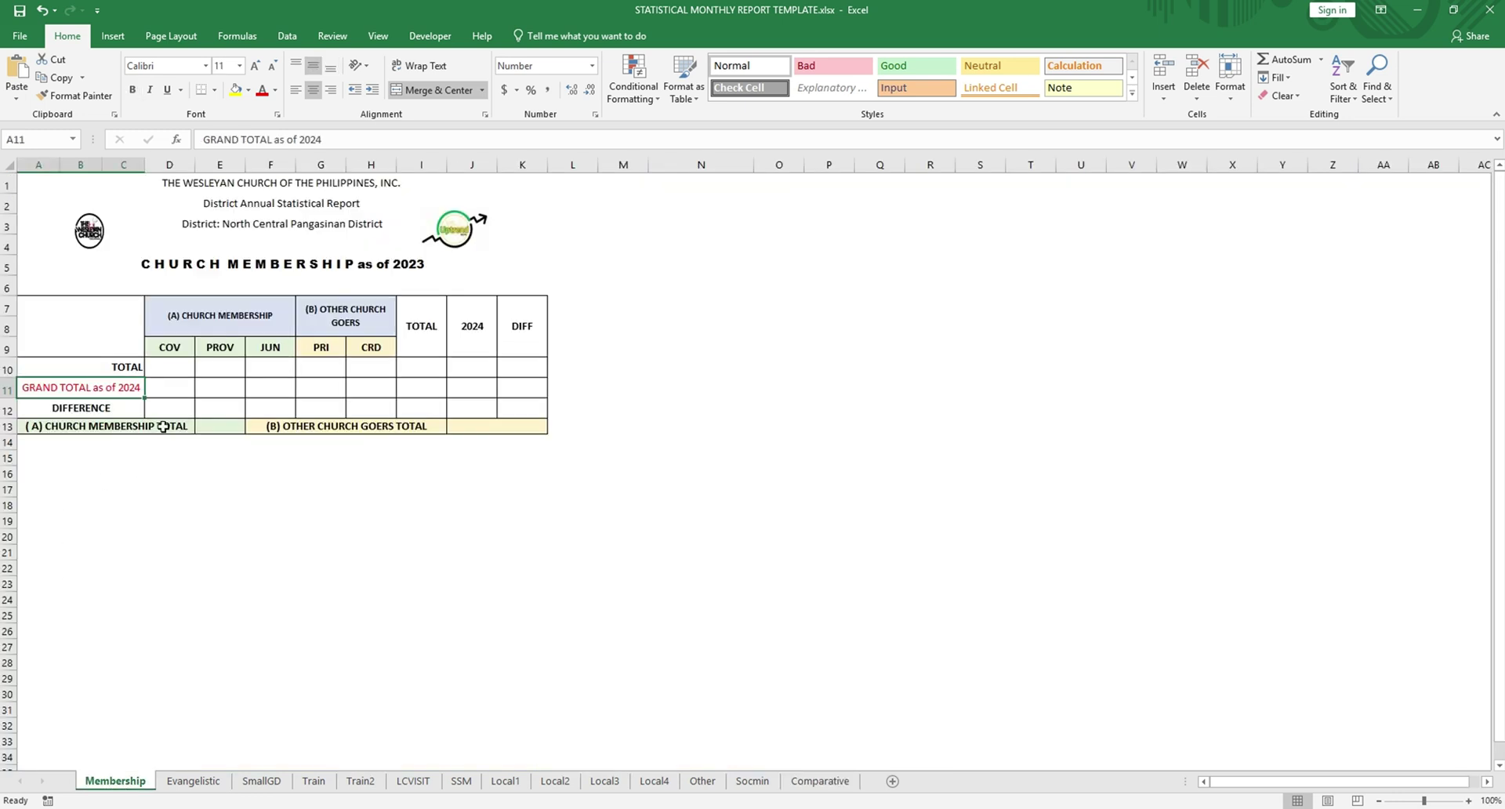
pyautogui.click(172, 368)
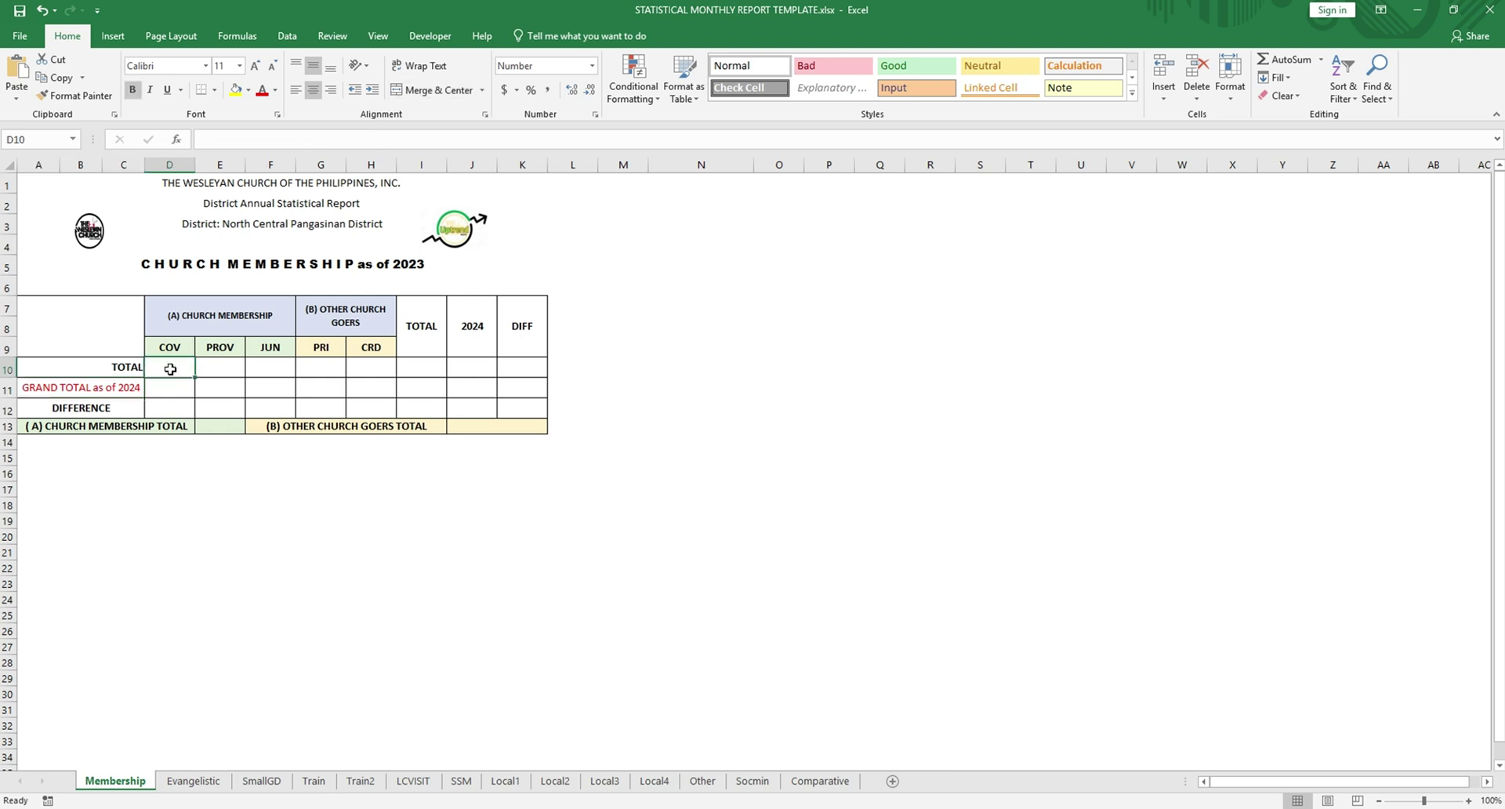
pyautogui.write('12')
pyautogui.press('Tab')
pyautogui.write('13')
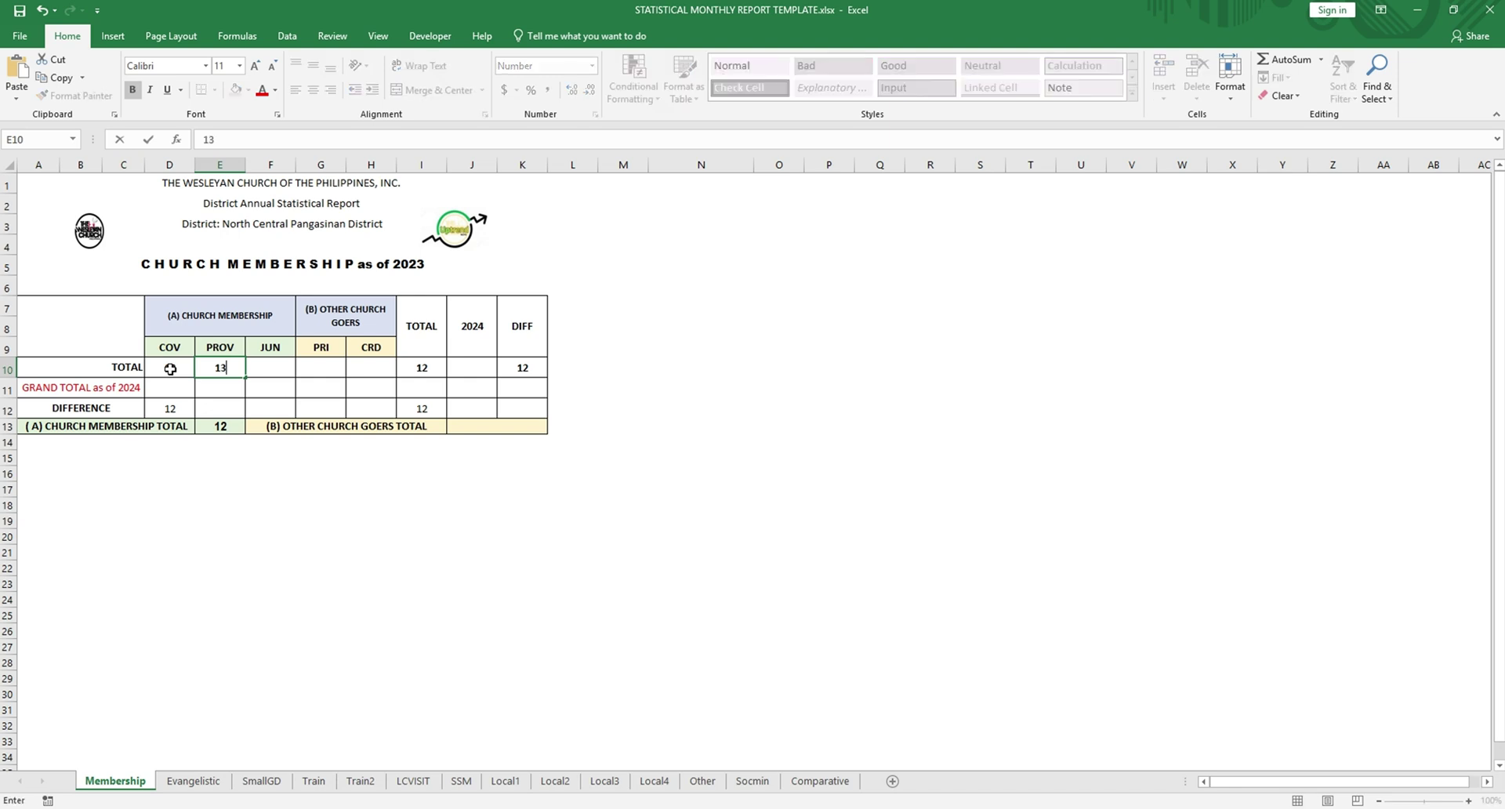
pyautogui.press('Tab')
pyautogui.write('14')
pyautogui.press('Tab')
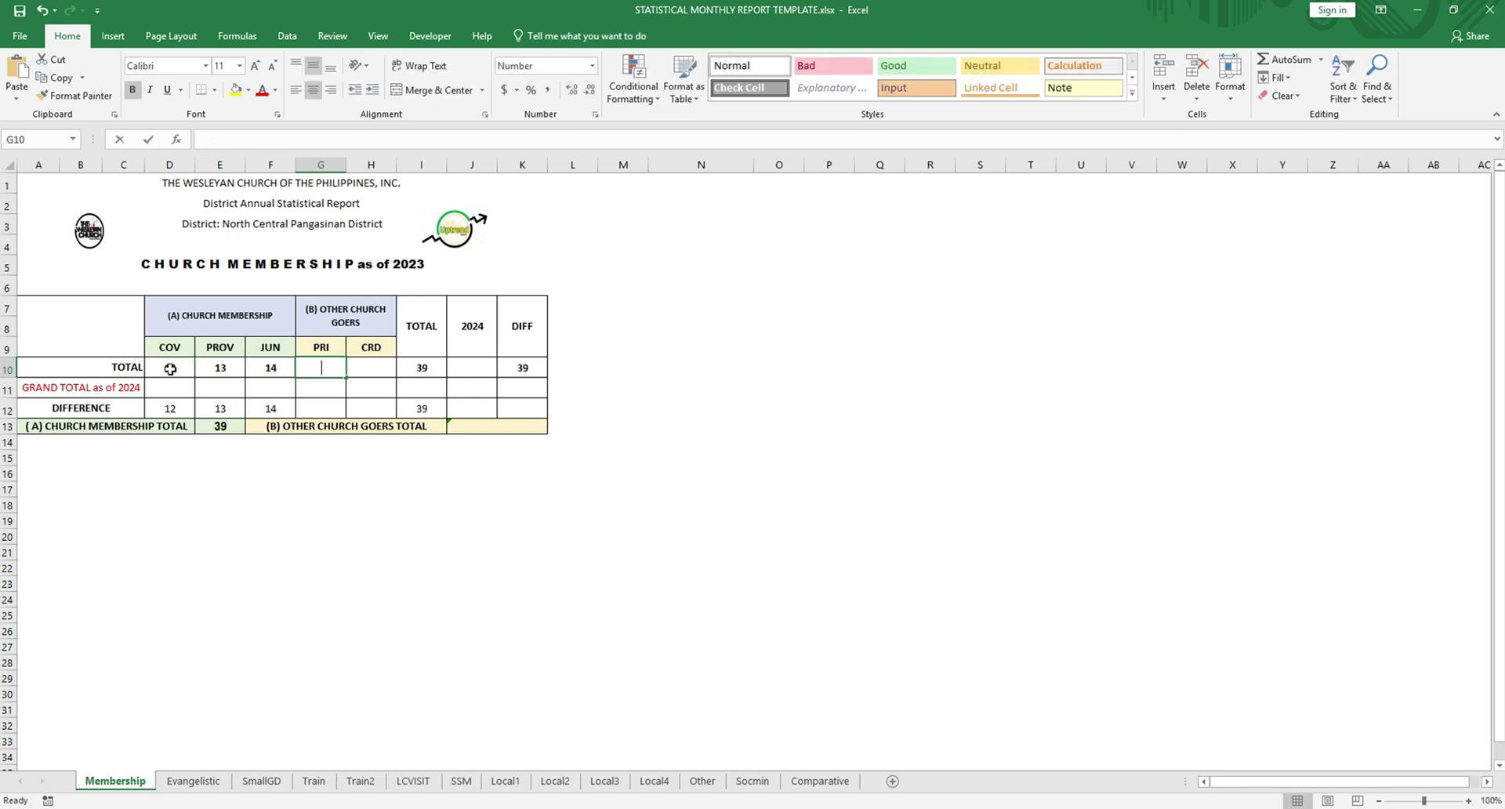
pyautogui.write('15')
pyautogui.press('Tab')
pyautogui.write('16')
pyautogui.press('Tab')
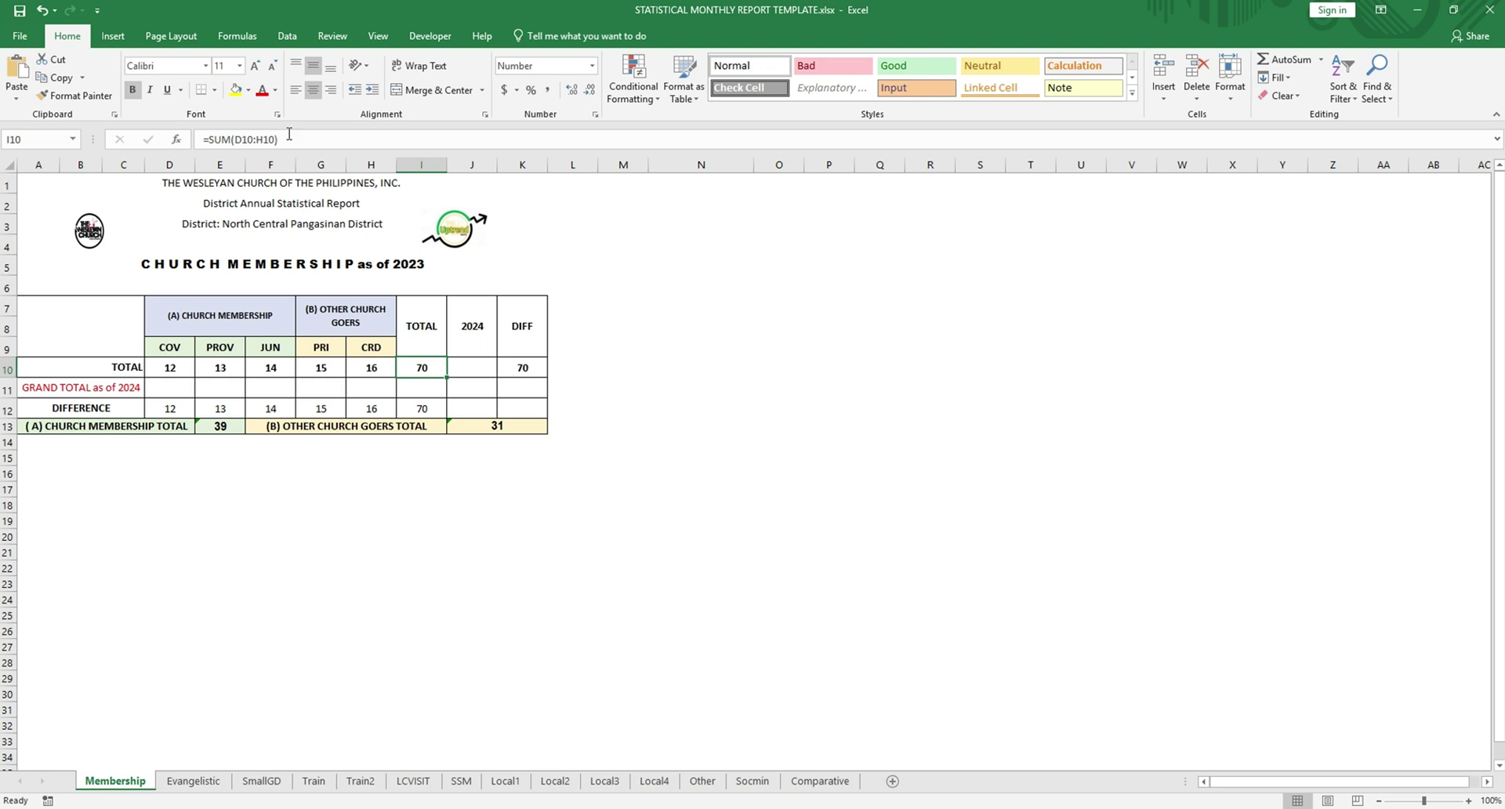
# Step: Examine the SUM formula behind the overall total in cell I10 of the Membership sheet without changing it
pyautogui.moveTo(298, 140); pyautogui.dragTo(202, 139)
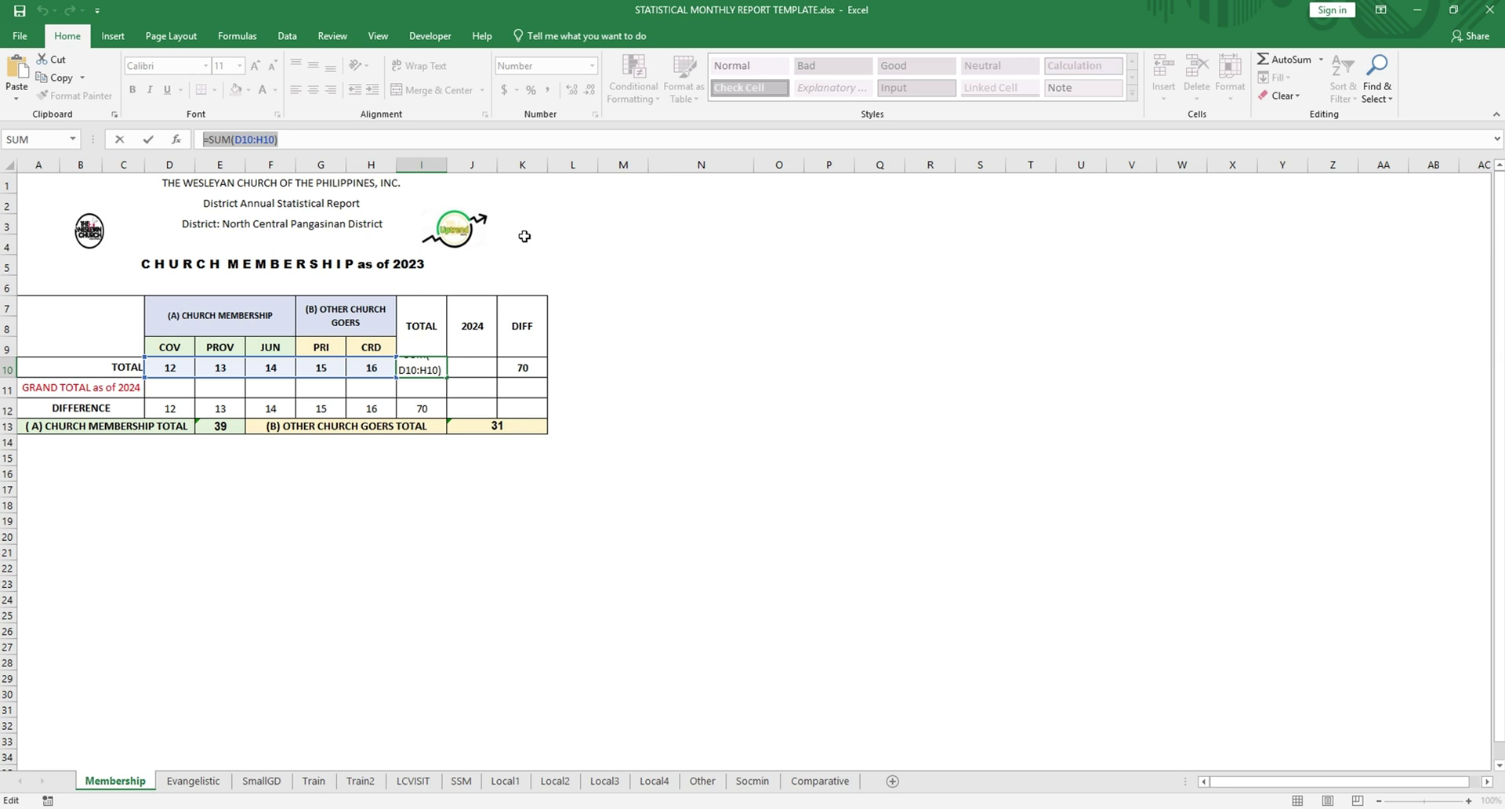
pyautogui.click(581, 228)
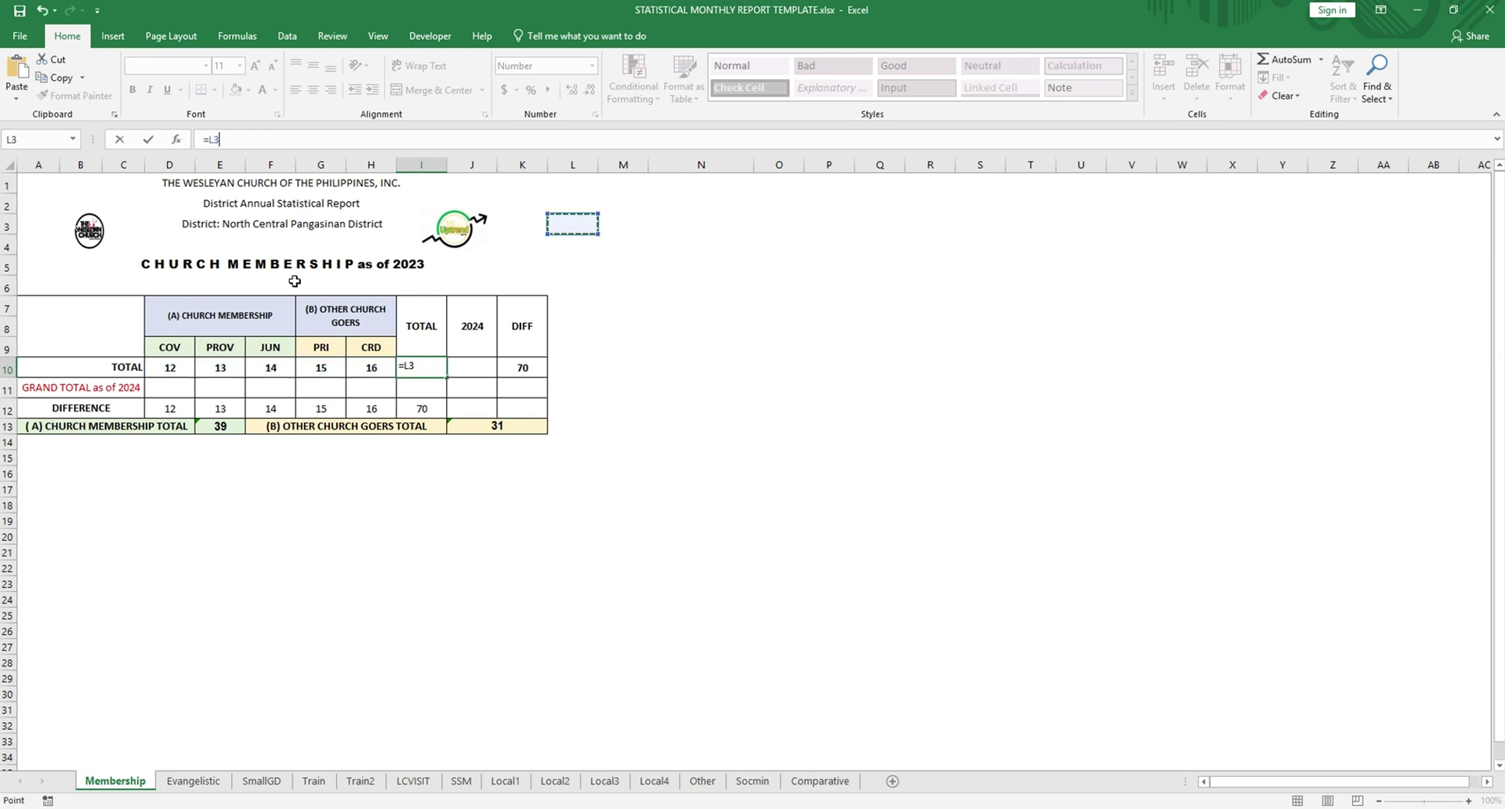
pyautogui.hotkey('ctrl', 'Return')
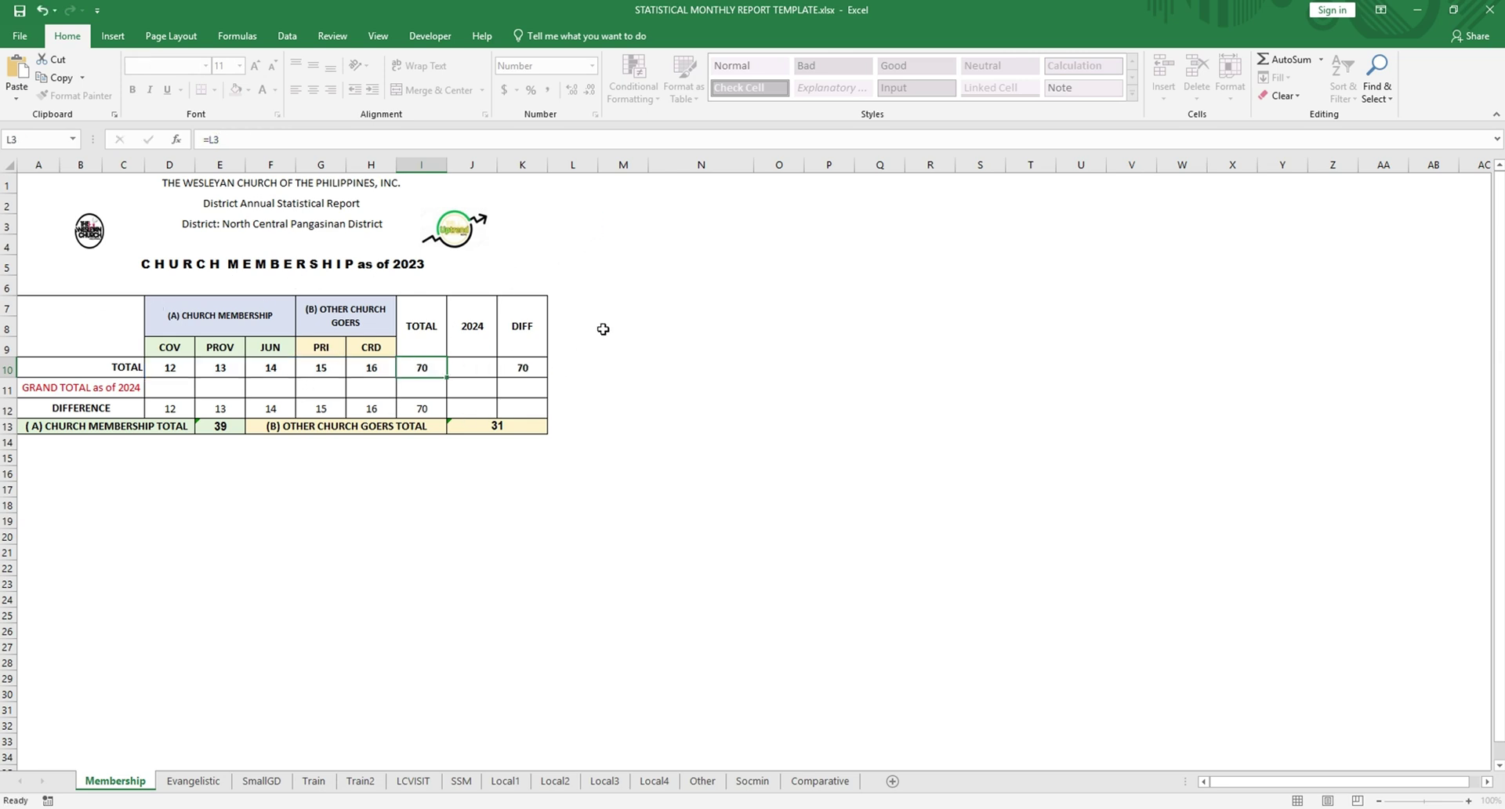
# Step: Enter 5, 6, 7, 8 and 9 for COV through CRD in the 2024 grand total row, and check the Comparative sheet
pyautogui.click(165, 392)
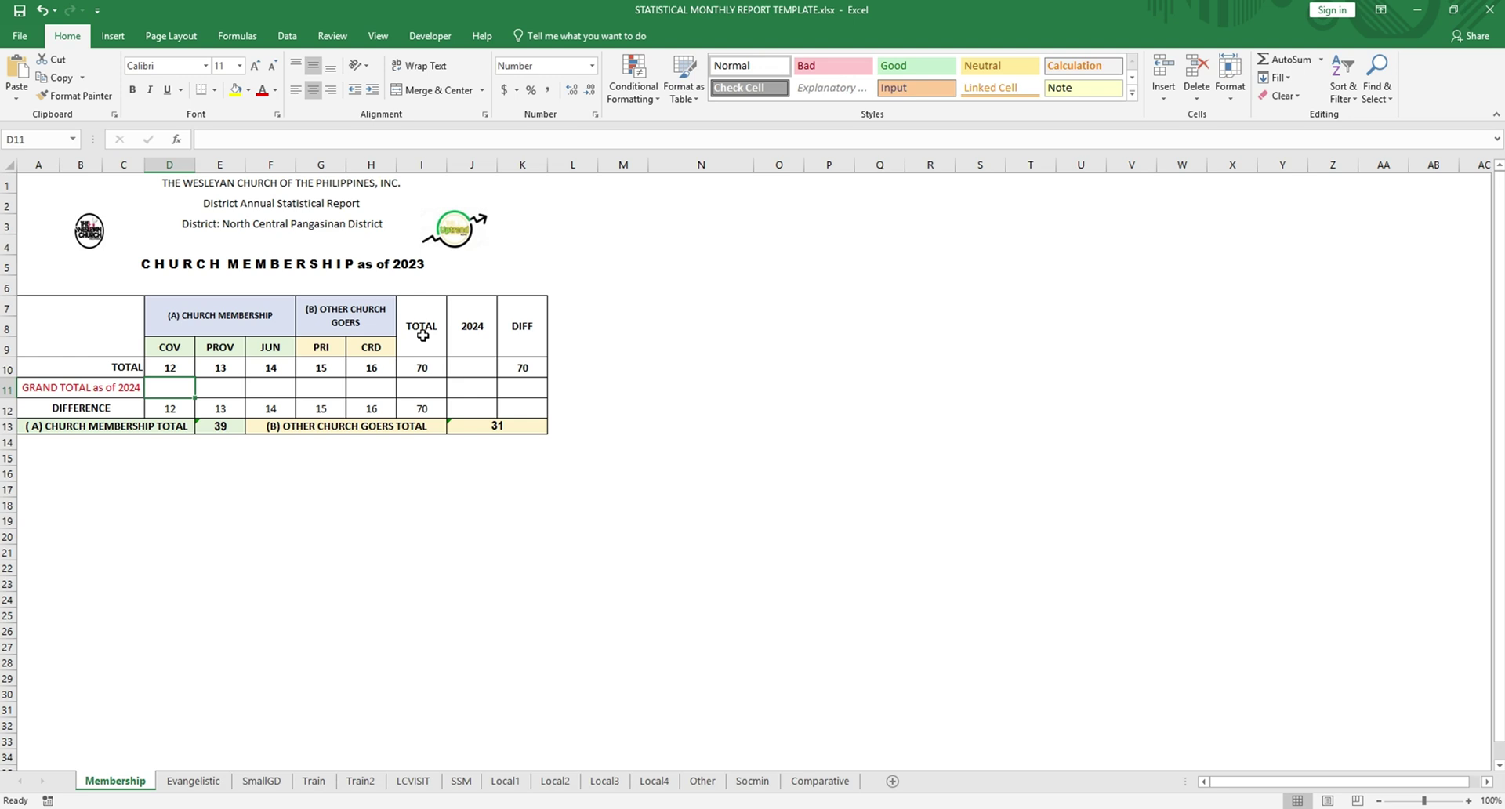
pyautogui.write('5')
pyautogui.press('Tab')
pyautogui.write('6')
pyautogui.press('Tab')
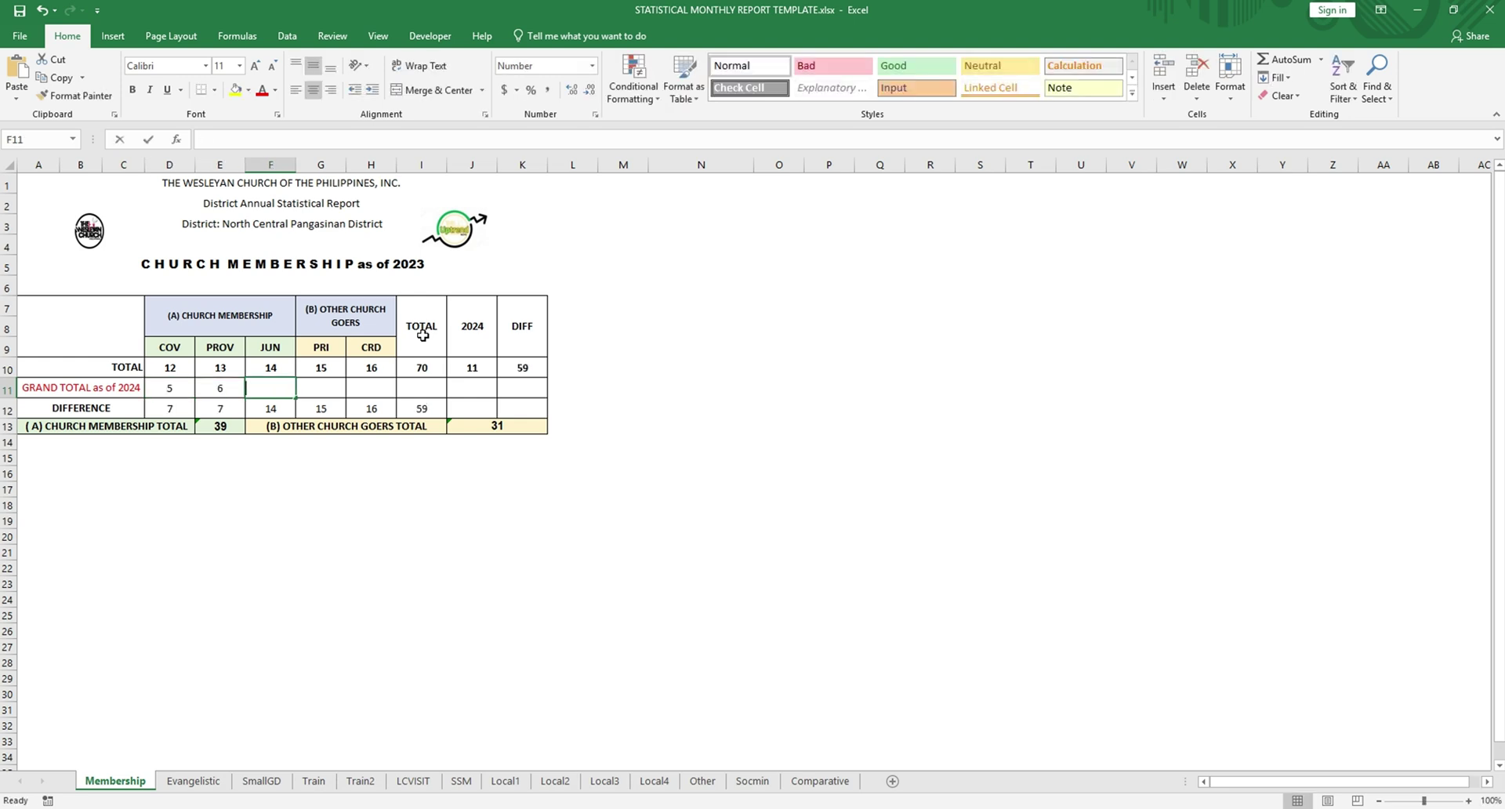
pyautogui.write('7')
pyautogui.press('Tab')
pyautogui.write('8')
pyautogui.press('Tab')
pyautogui.write('9')
pyautogui.press('Tab')
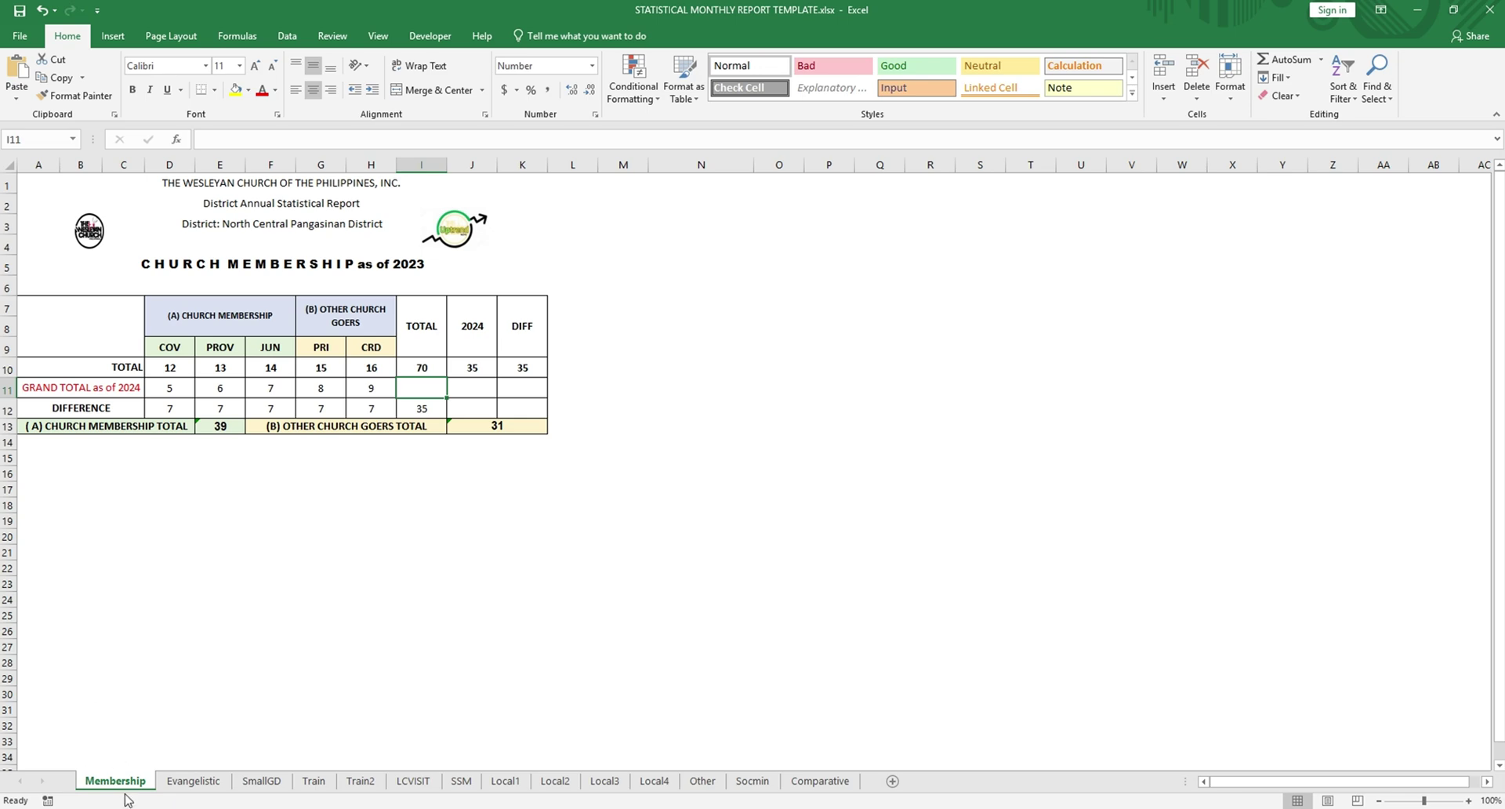
pyautogui.click(820, 783)
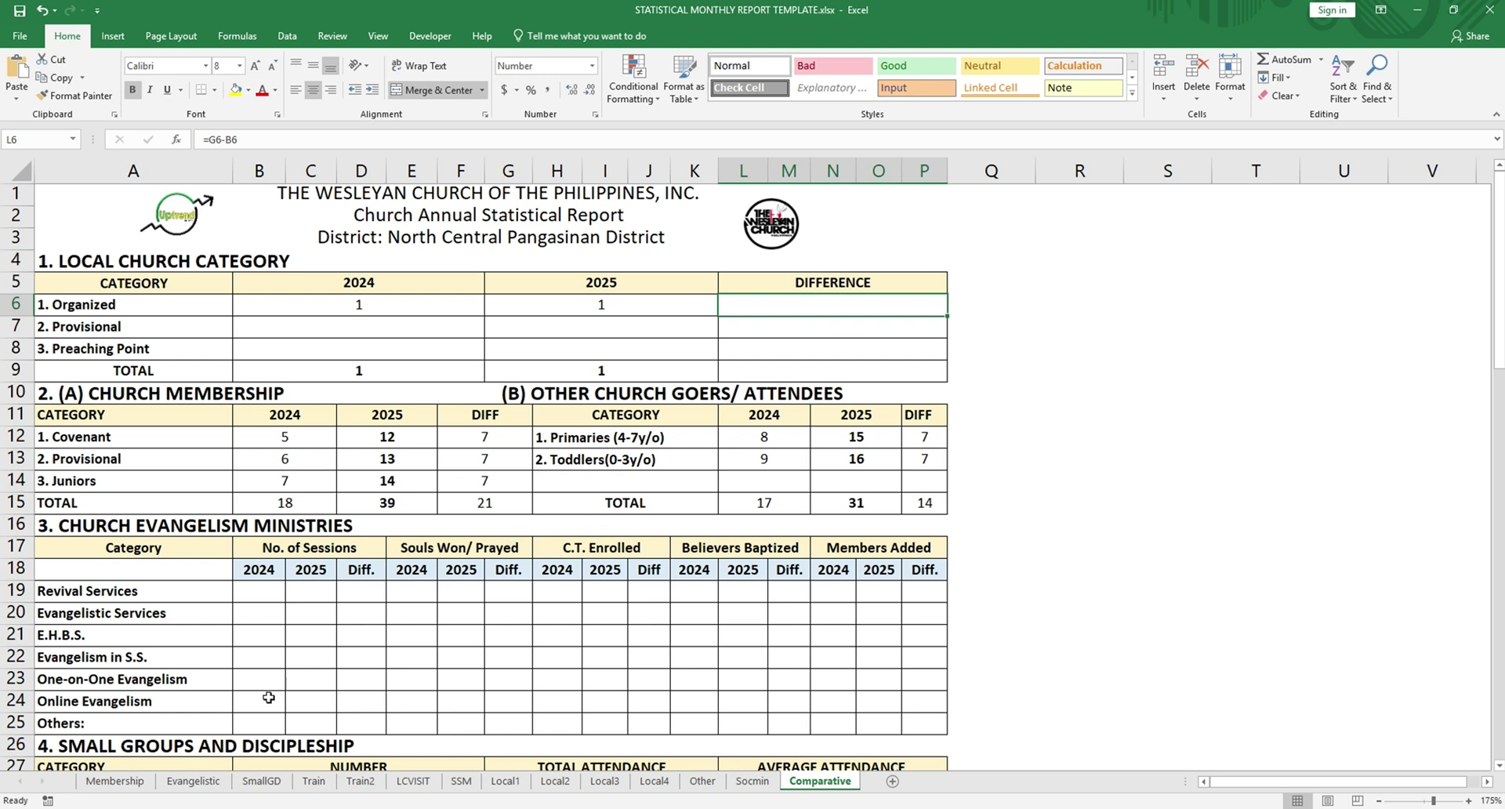
# Step: On the Evangelistic sheet, enter January's revival and evangelistic service sessions as R 1 and E 2
pyautogui.click(203, 781)
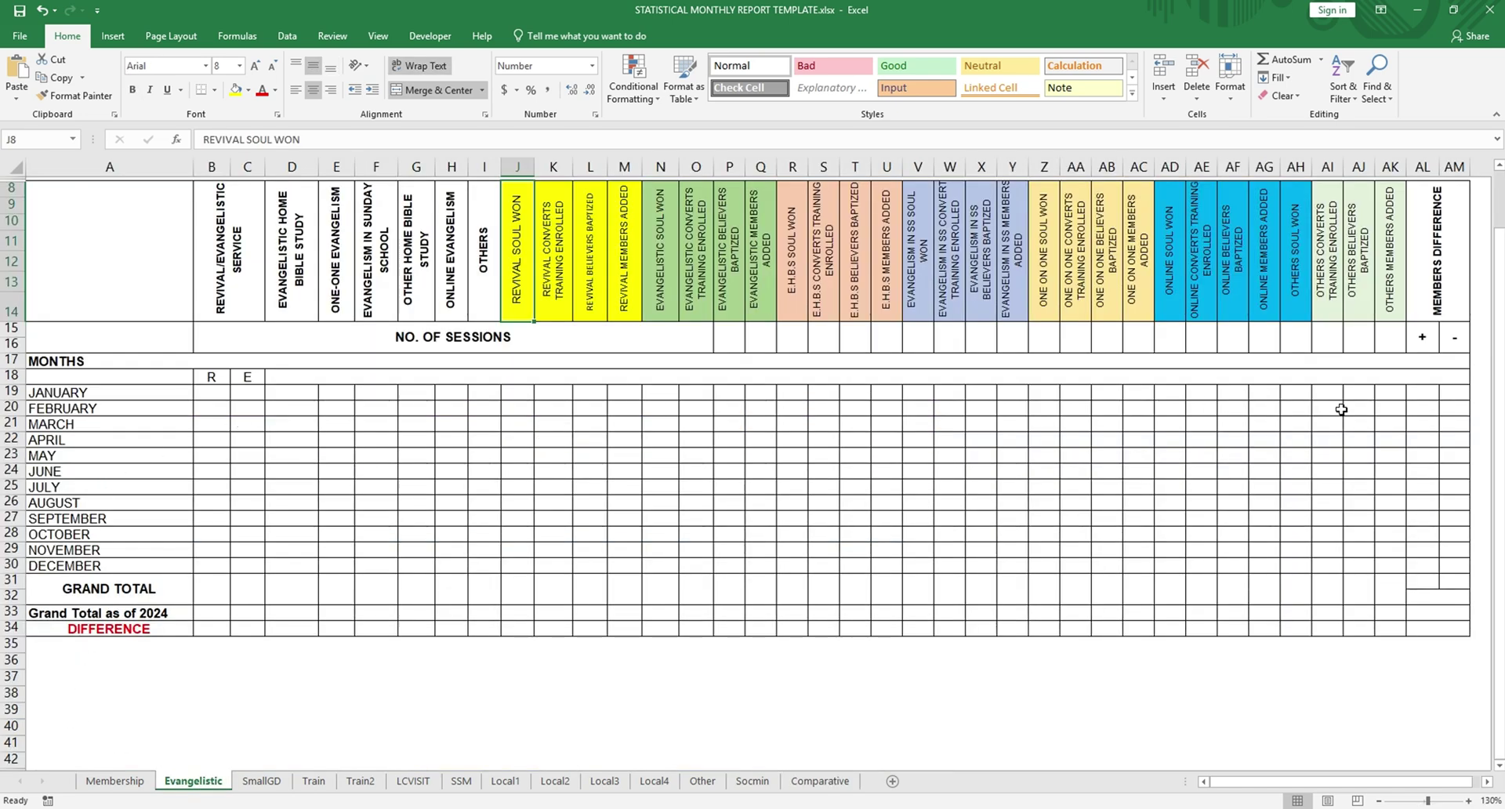
pyautogui.scroll(3, 444, 360)
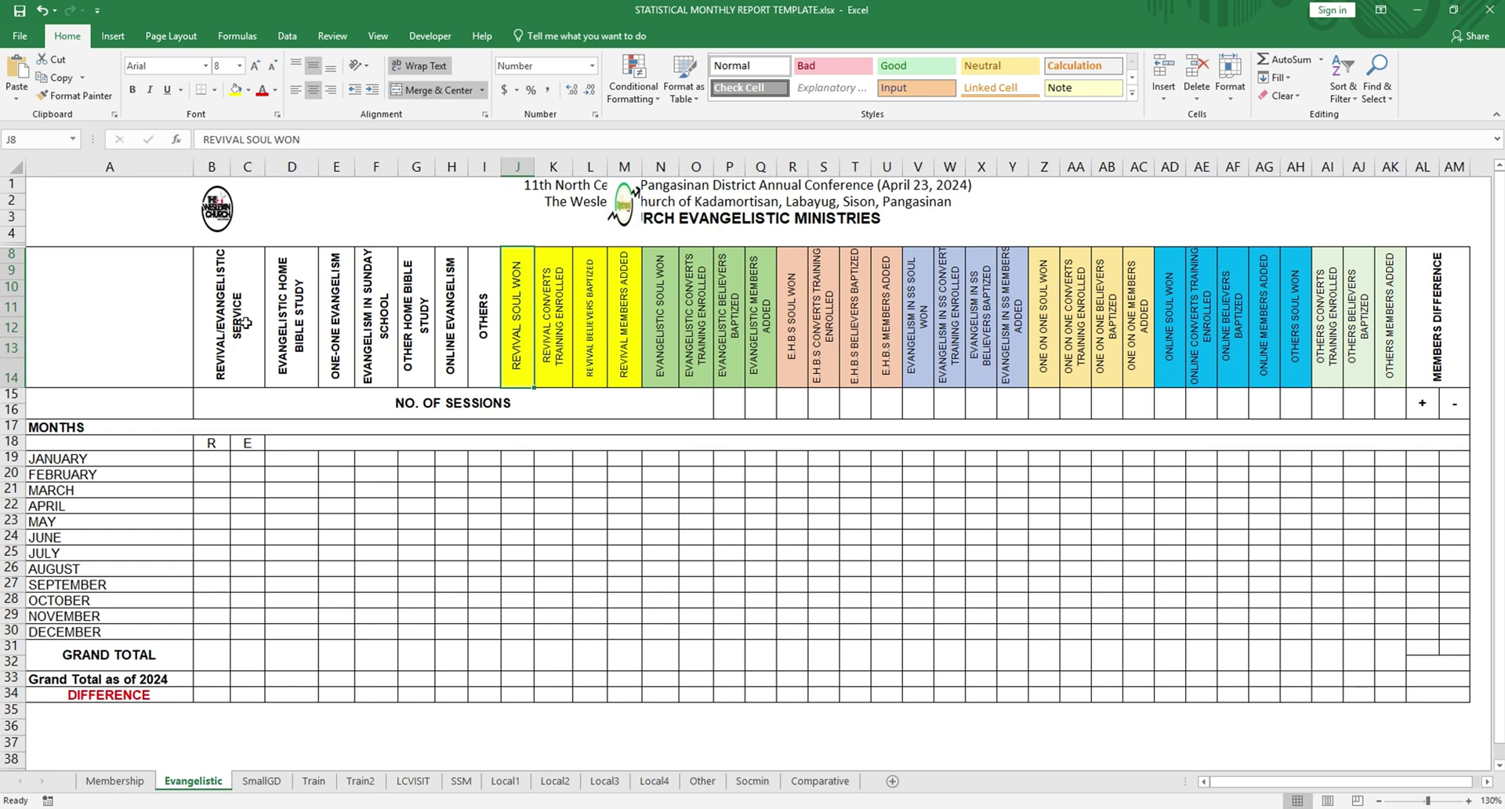
pyautogui.click(212, 460)
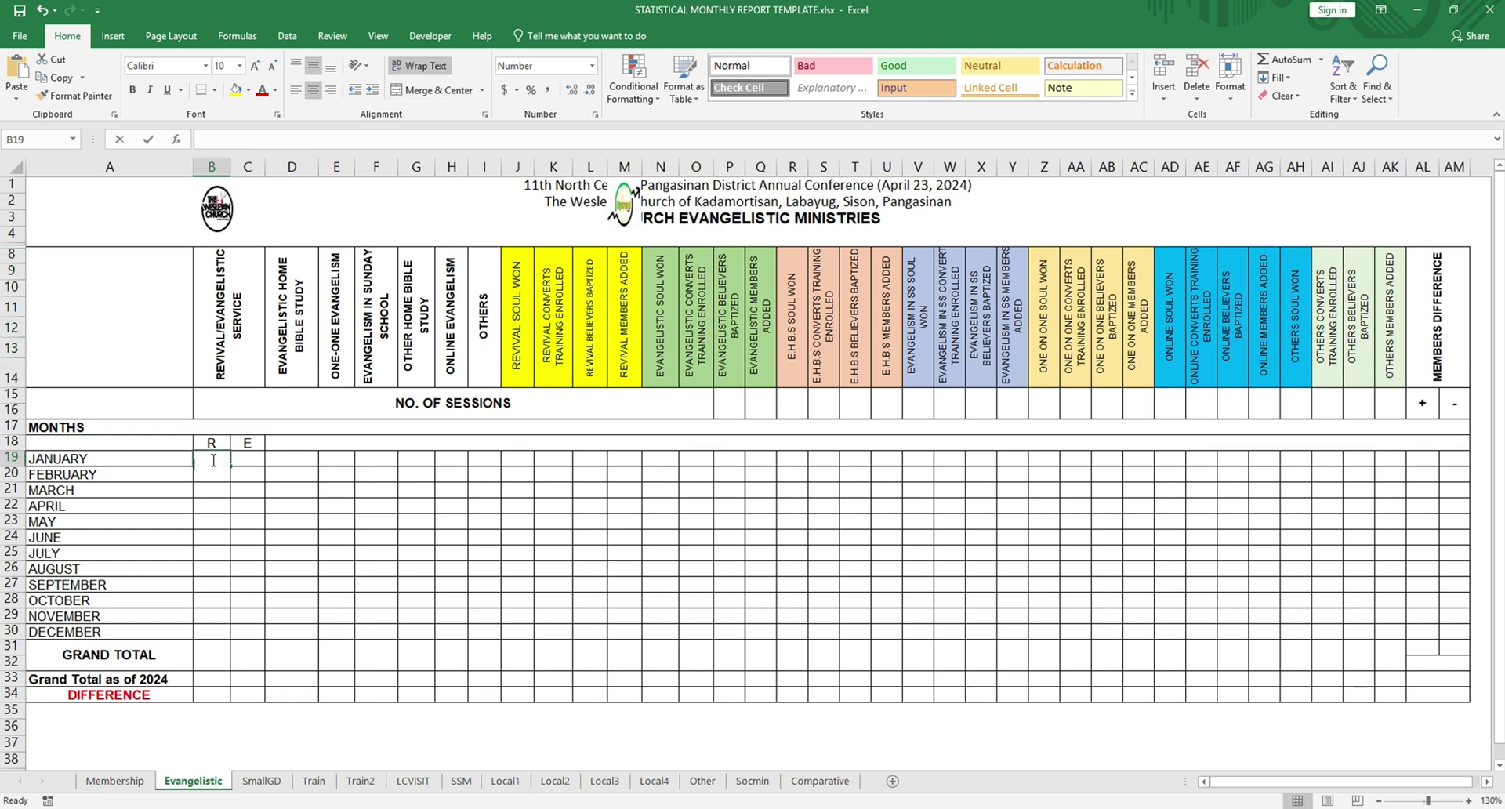
pyautogui.write('1')
pyautogui.press('Tab')
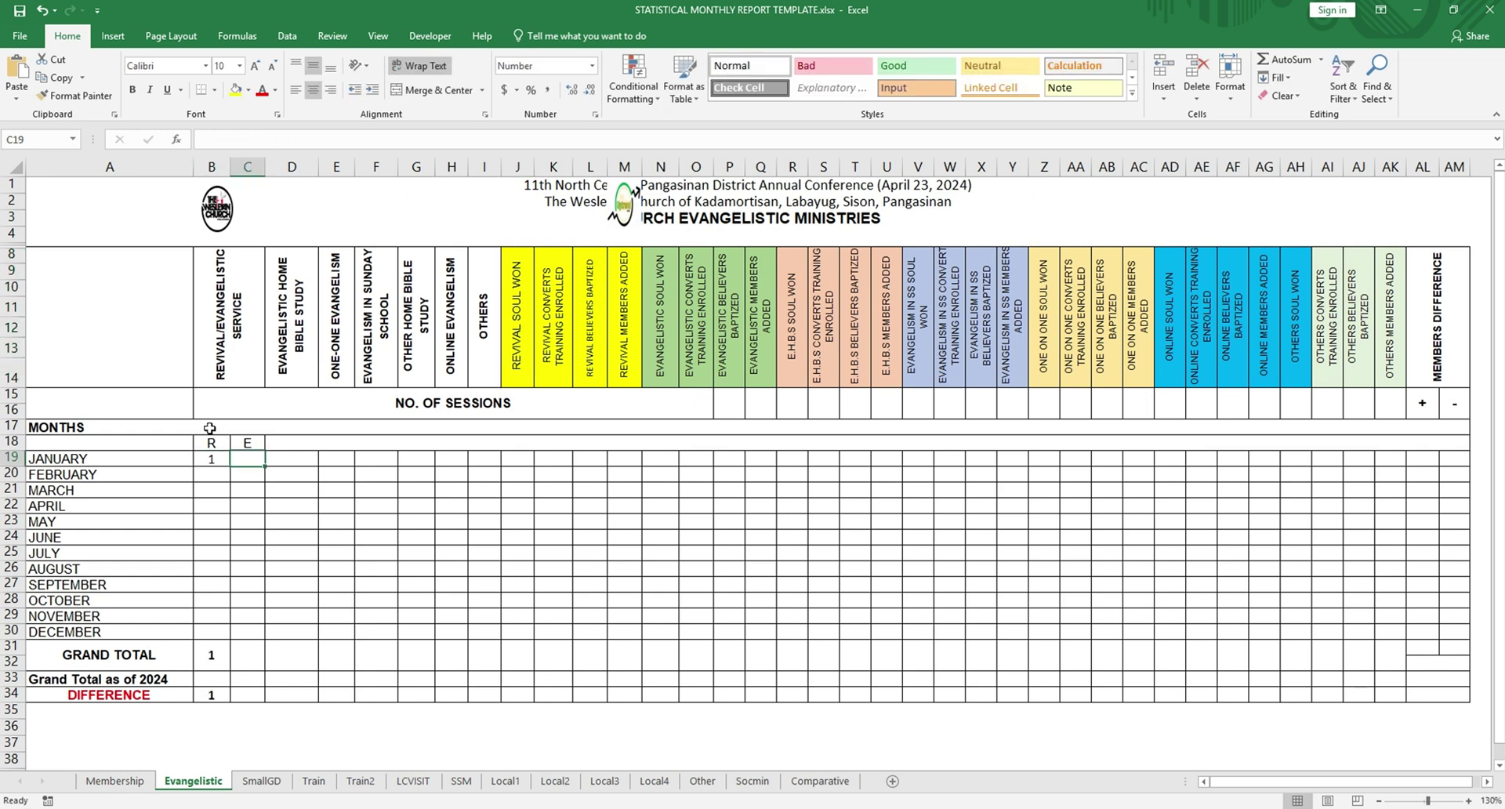
pyautogui.click(210, 431)
pyautogui.moveTo(239, 442); pyautogui.dragTo(239, 458)
pyautogui.doubleClick(240, 459)
pyautogui.write('2')
pyautogui.press('Tab')
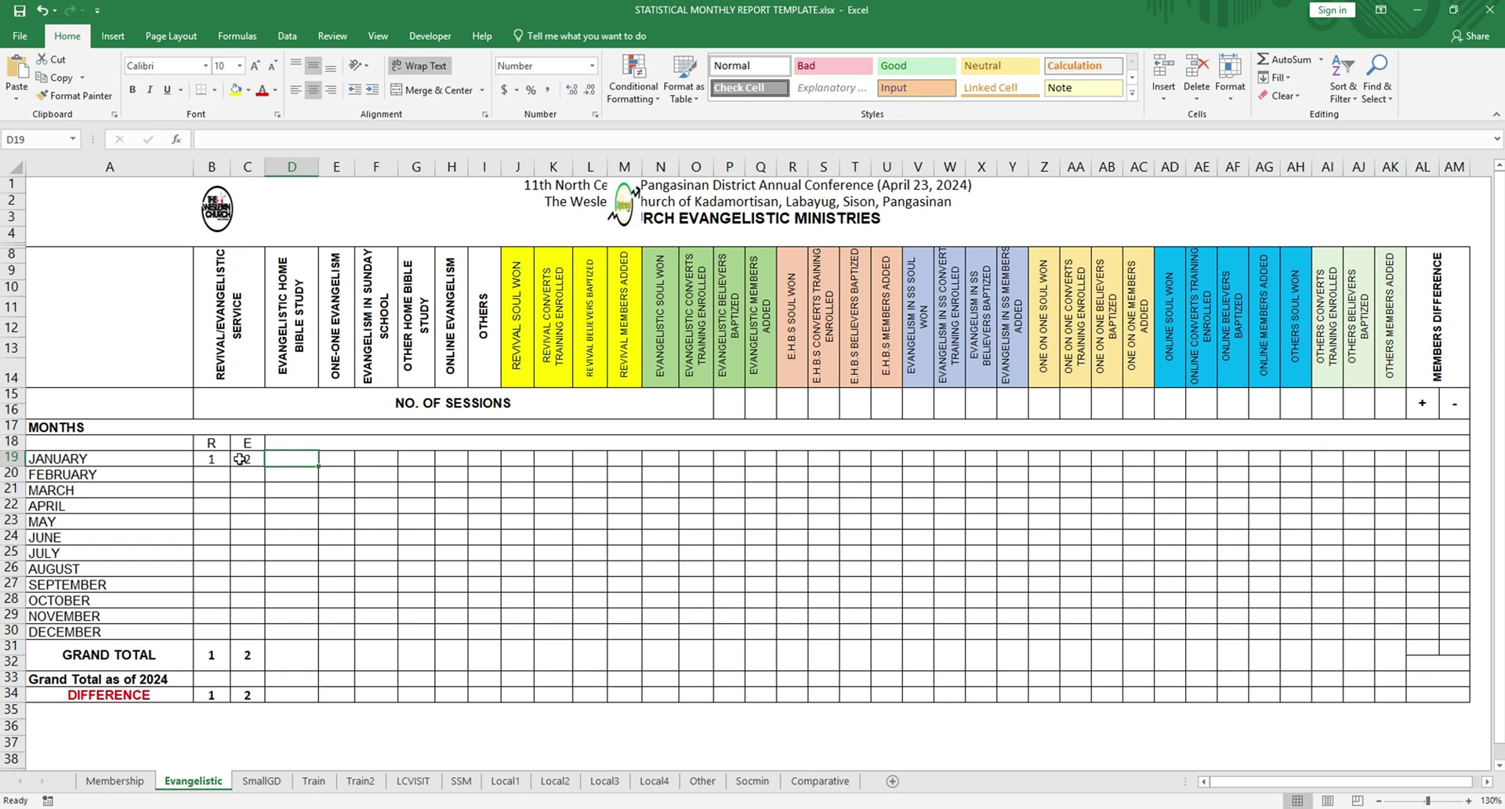
# Step: Fill January's remaining session counts from Evangelistic Home Bible Study through Others with 1, 2, 3, 12, 12 and 12
pyautogui.write('1')
pyautogui.press('Tab')
pyautogui.write('2')
pyautogui.press('Tab')
pyautogui.write('3')
pyautogui.press('Tab')
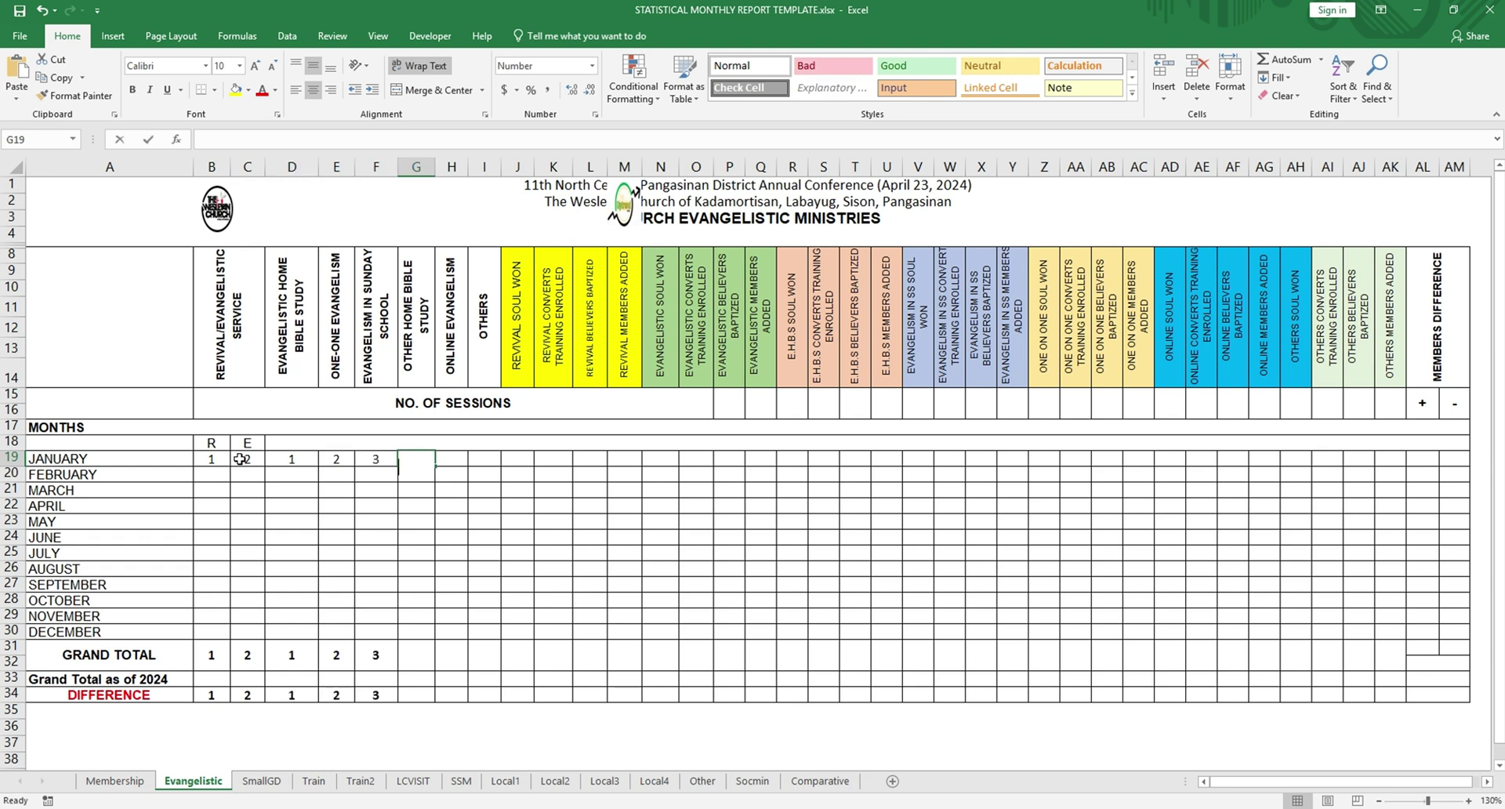
pyautogui.write('12')
pyautogui.press('Tab')
pyautogui.write('12')
pyautogui.press('Tab')
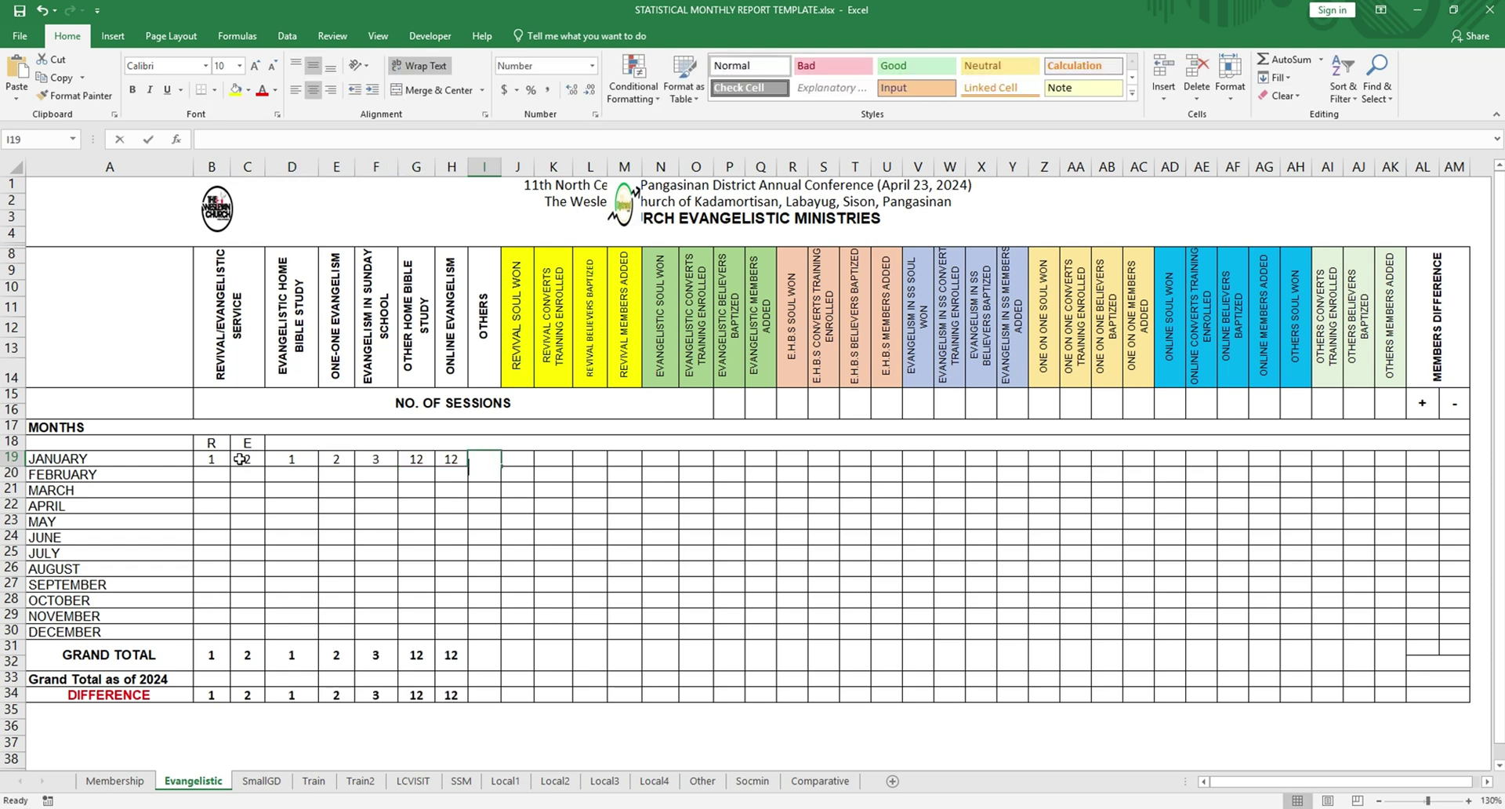
pyautogui.write('12')
pyautogui.press('Tab')
# Step: Enter 1 in every remaining January column from Revival Soul Won through both Members Difference columns
pyautogui.write('1\t1\t1\t1\t1')
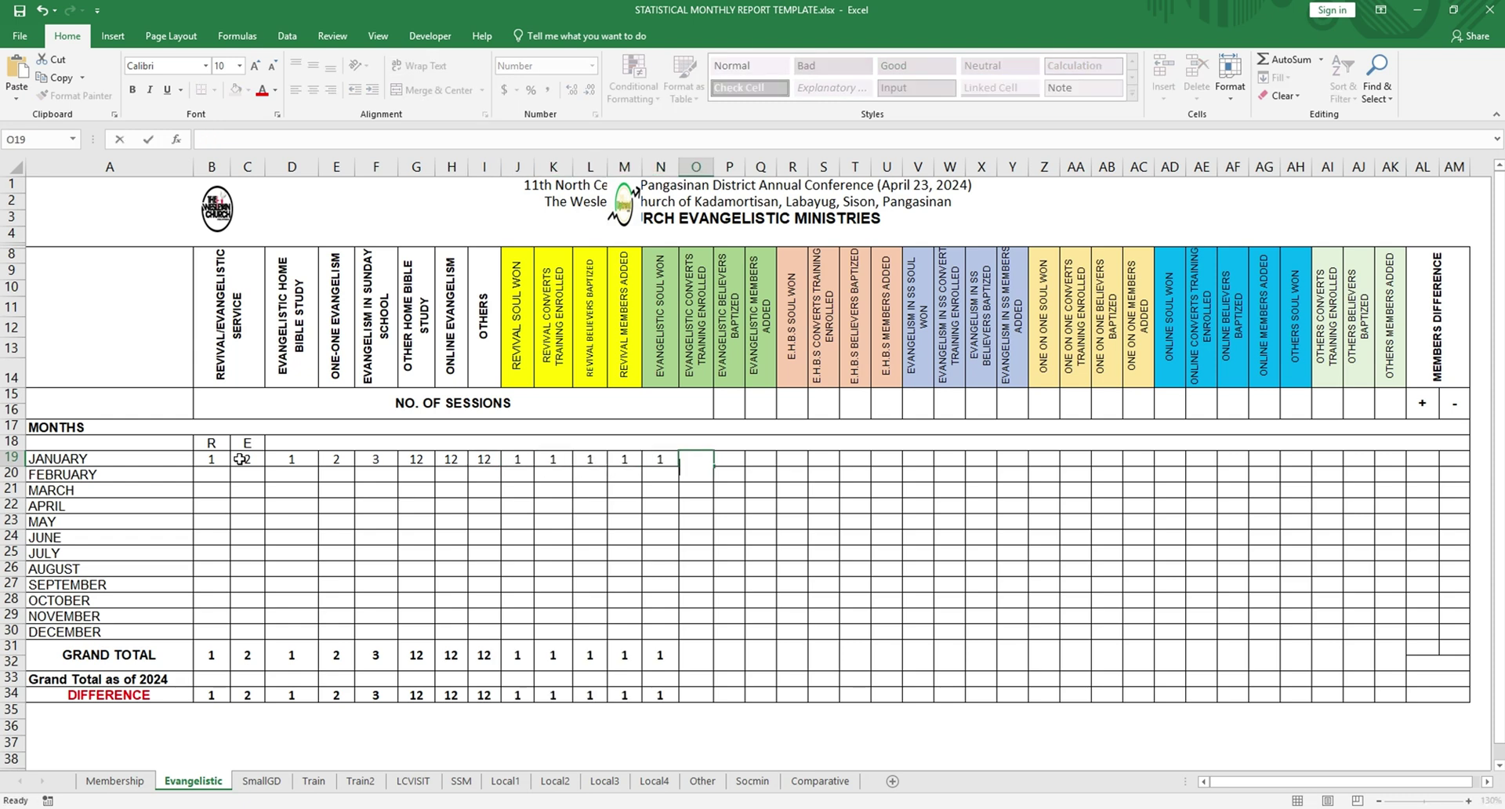
pyautogui.write('\t1\t1\t1')
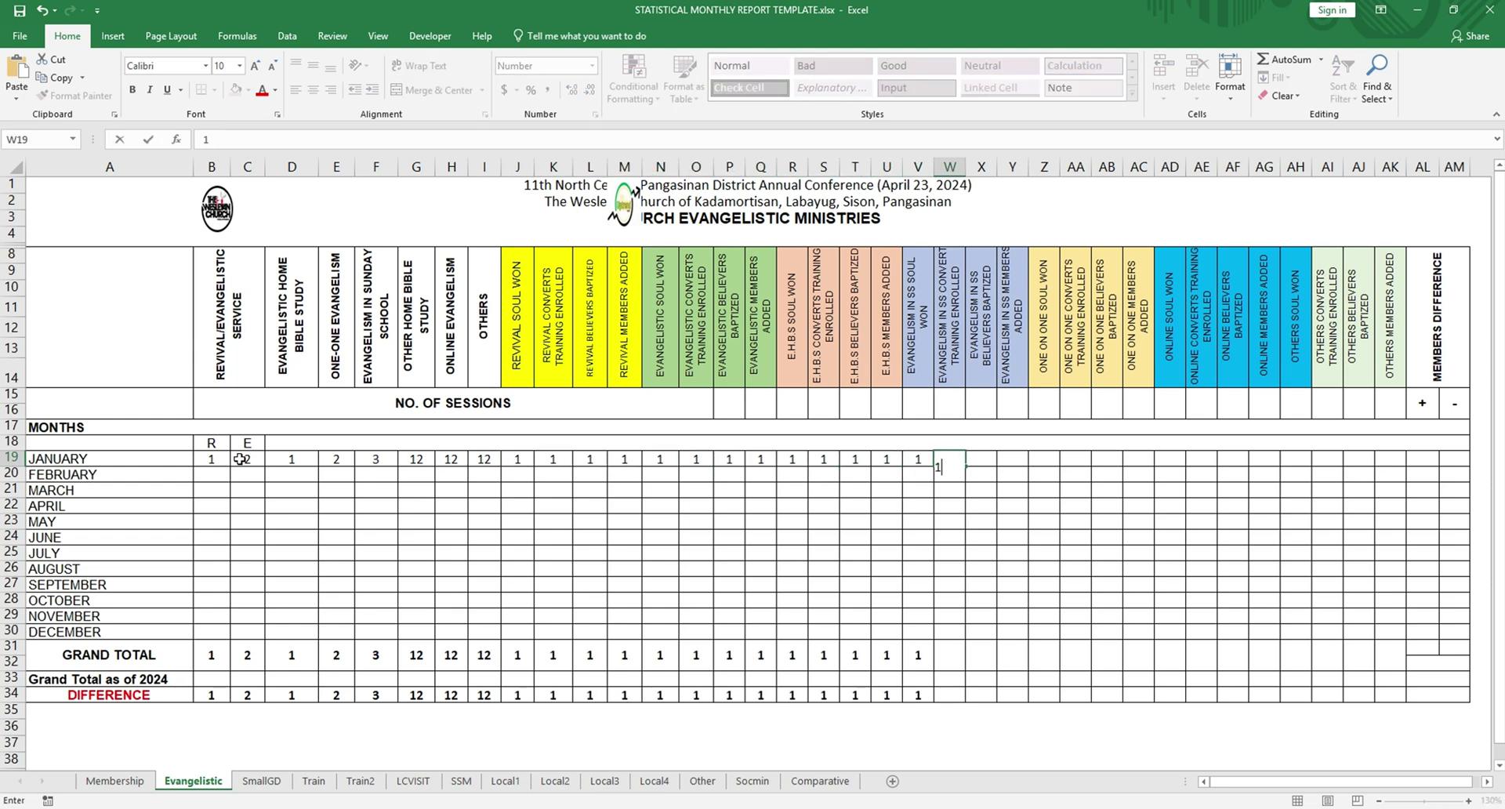
pyautogui.write('\t1\t1\t1\t1\t1\t1\t1\t1\t1\t1\t1\t1\t1\t1\t1\t1\t1\t1\t')
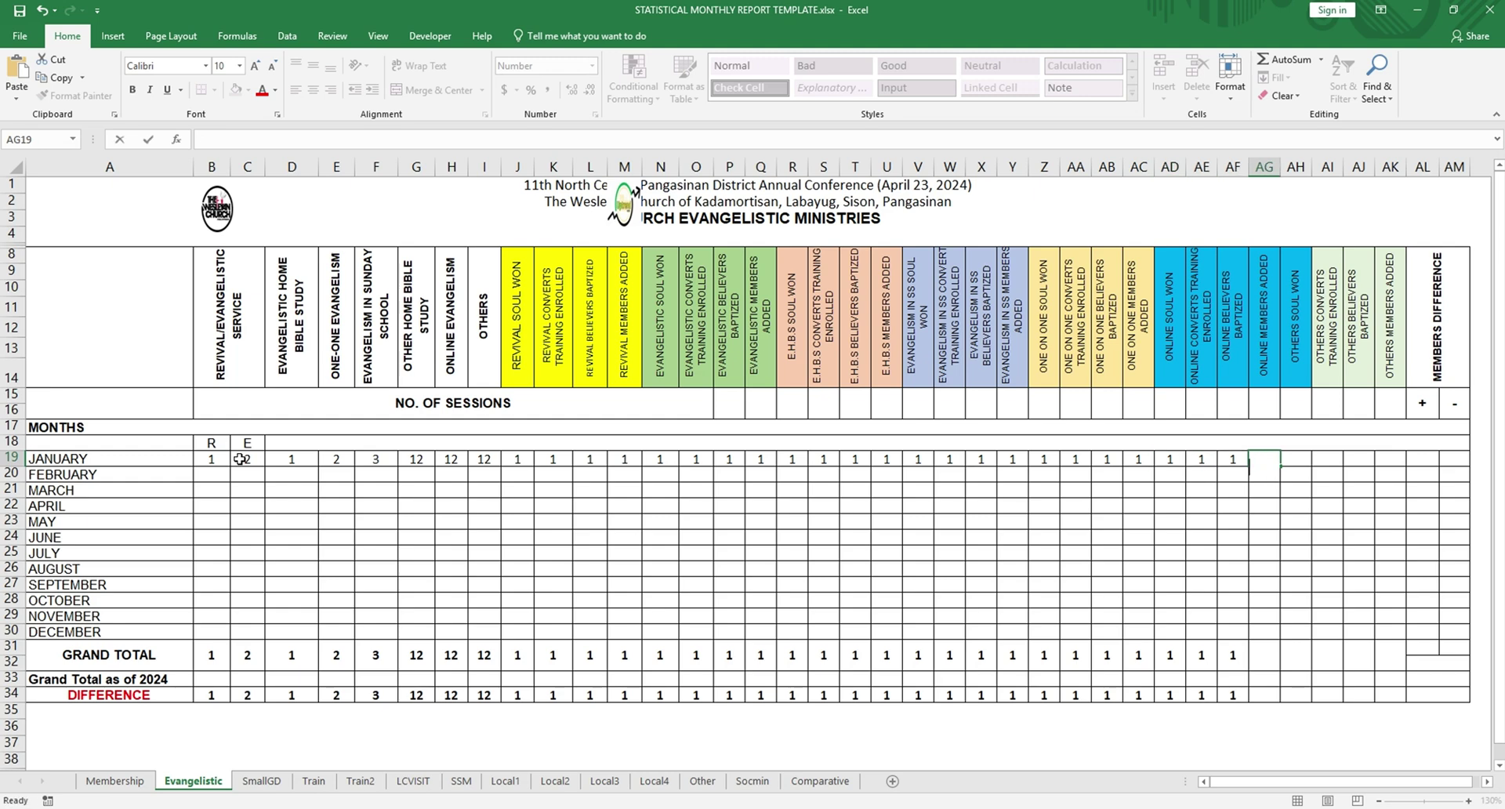
pyautogui.write('1')
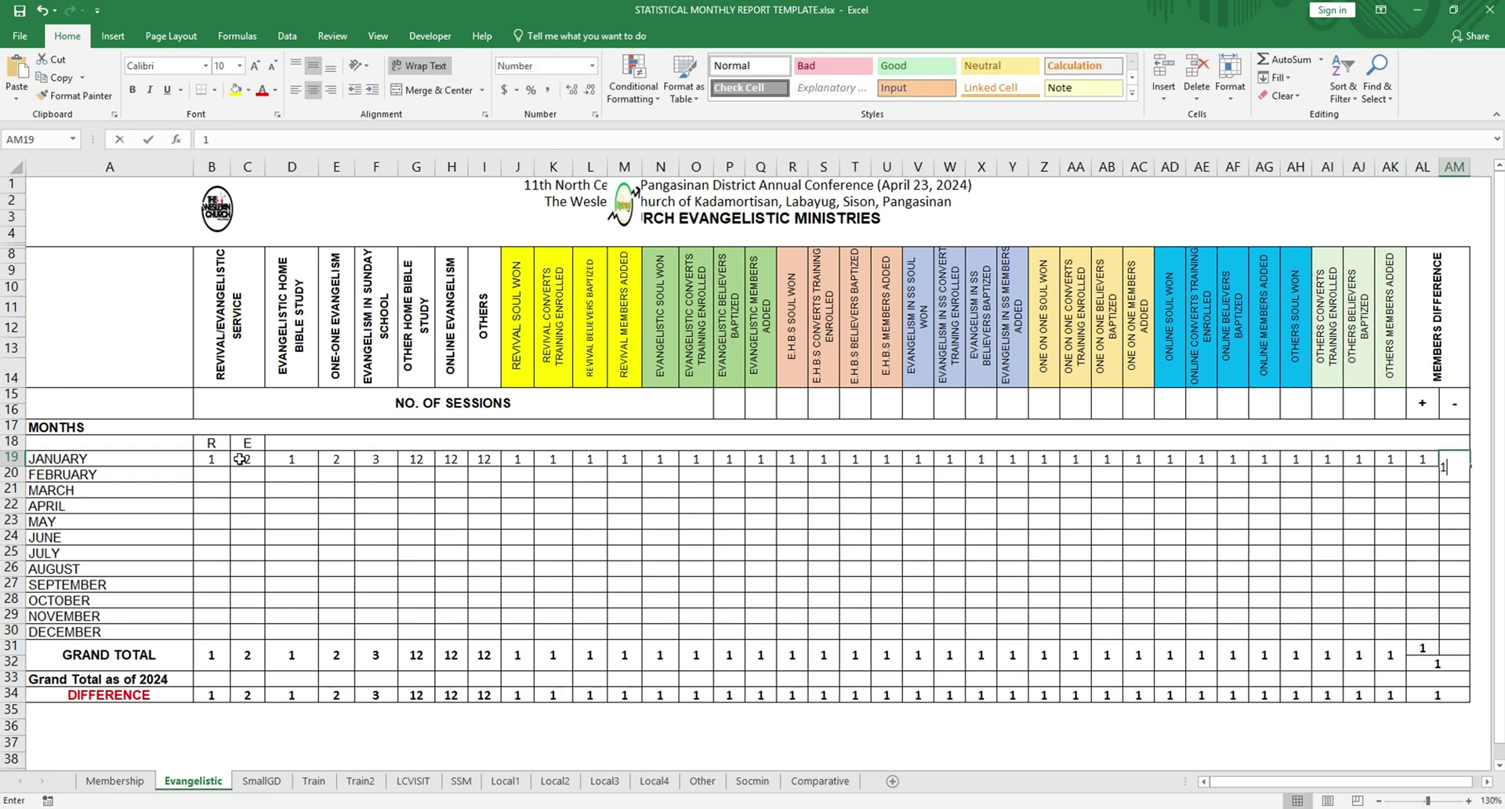
pyautogui.write('\t1\t1\t1')
pyautogui.press('Tab')
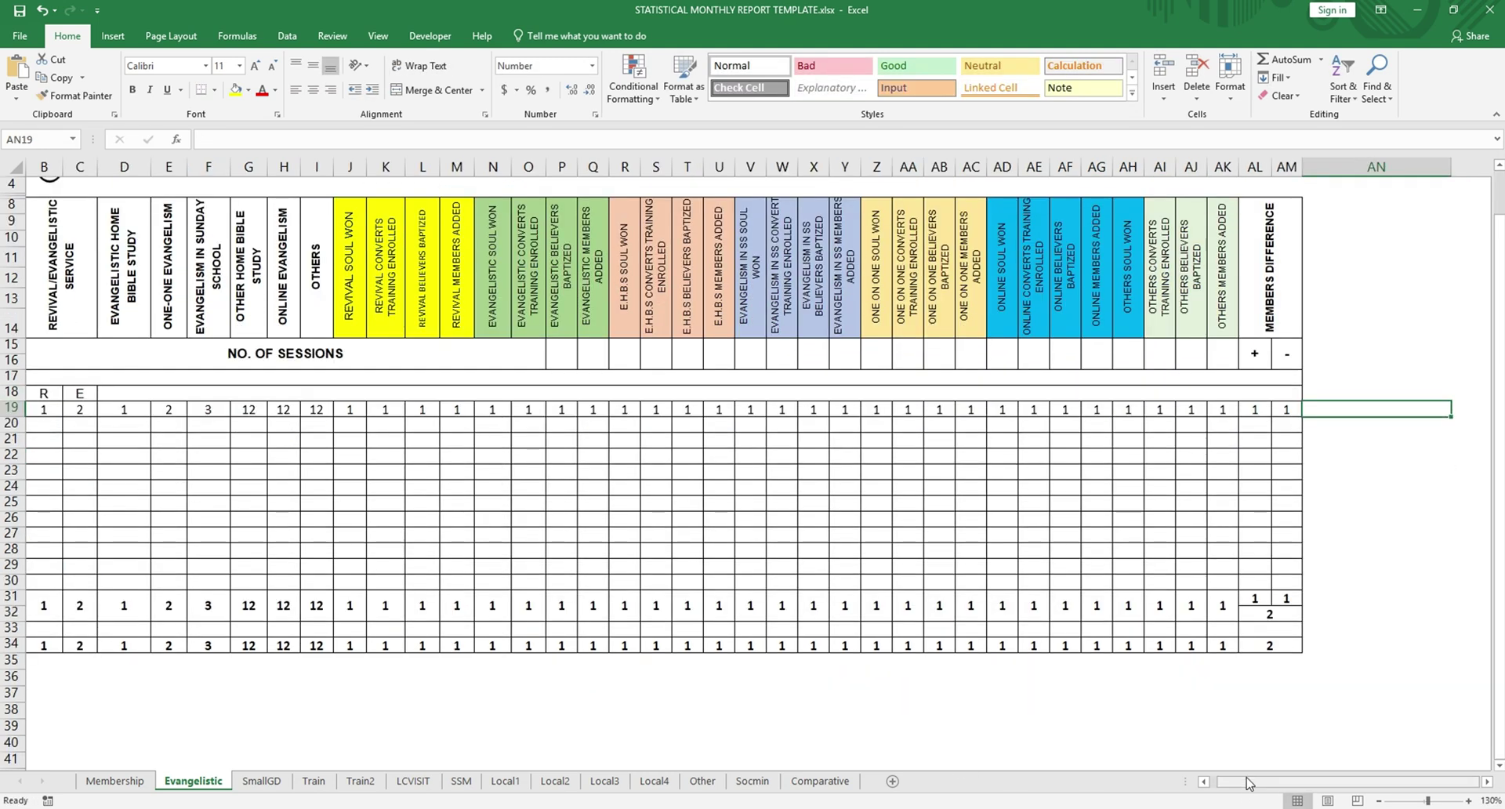
# Step: Review the Church Evangelism Ministries section of the Comparative sheet against the January entries
pyautogui.moveTo(1248, 783); pyautogui.dragTo(1215, 784)
pyautogui.click(820, 780)
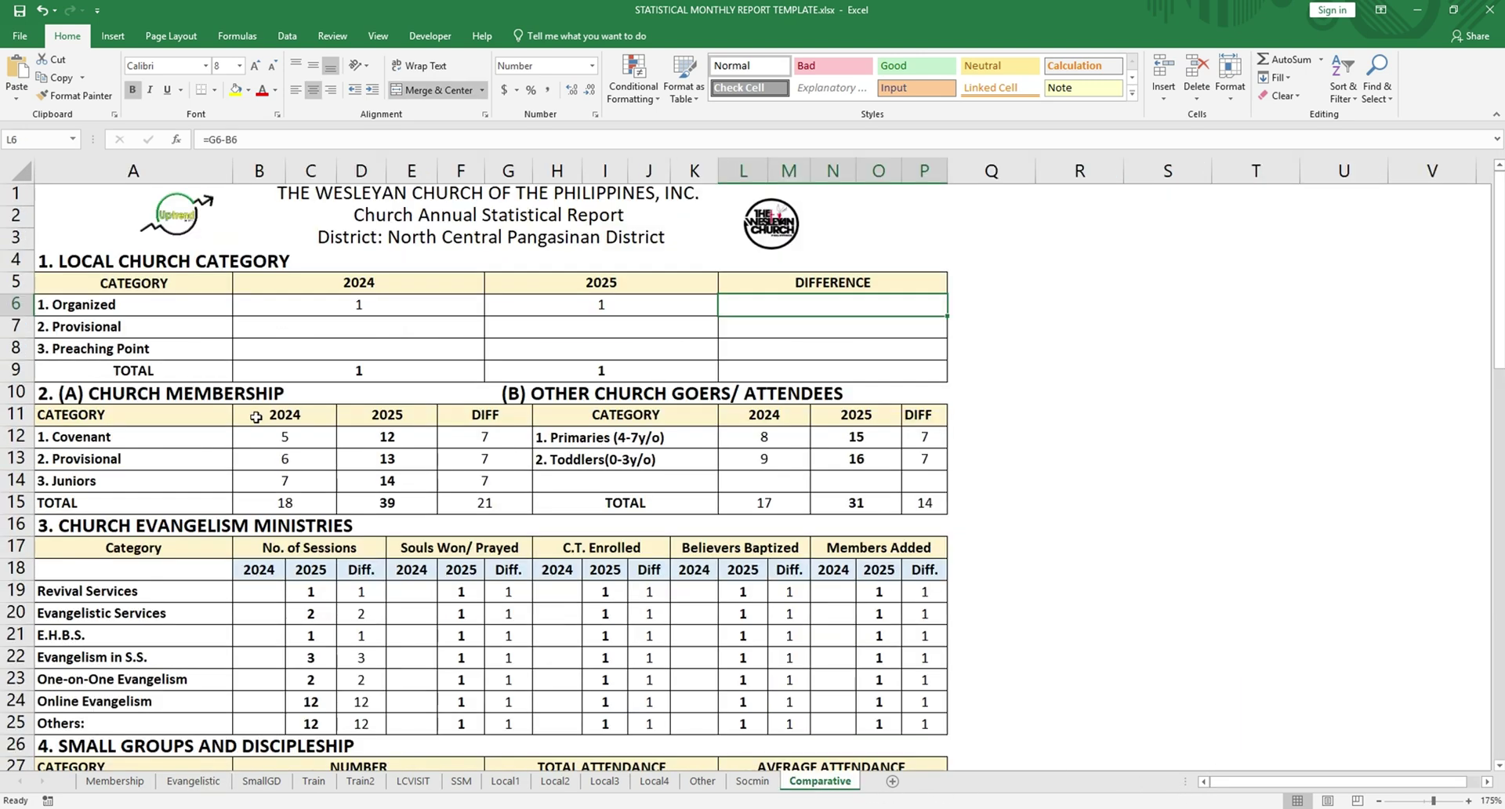
pyautogui.scroll(-2, 255, 416)
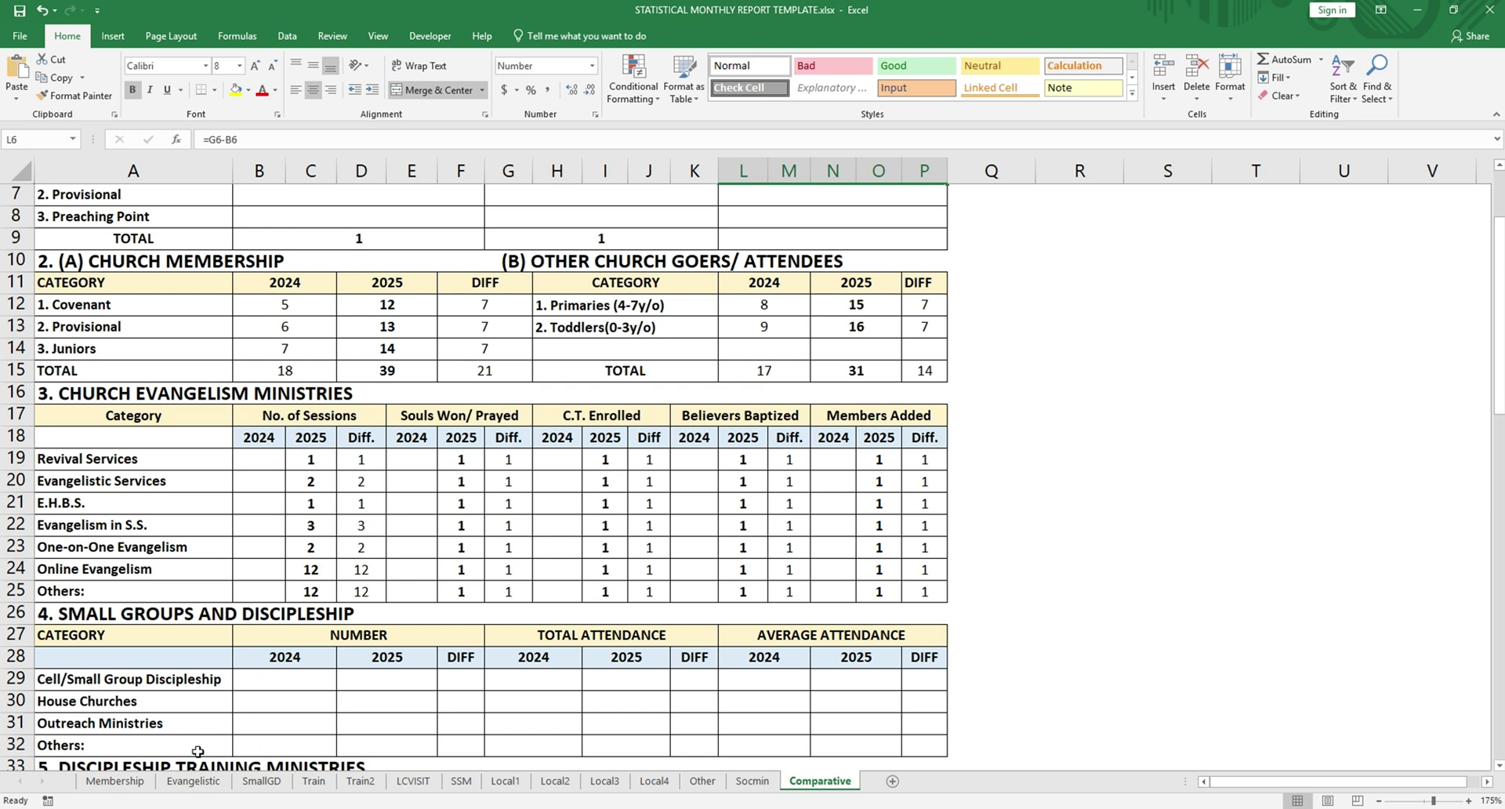
# Step: Enter 7 across the Evangelistic sheet's Grand Total as of 2024 row and check the evangelism section of the Comparative sheet
pyautogui.click(193, 780)
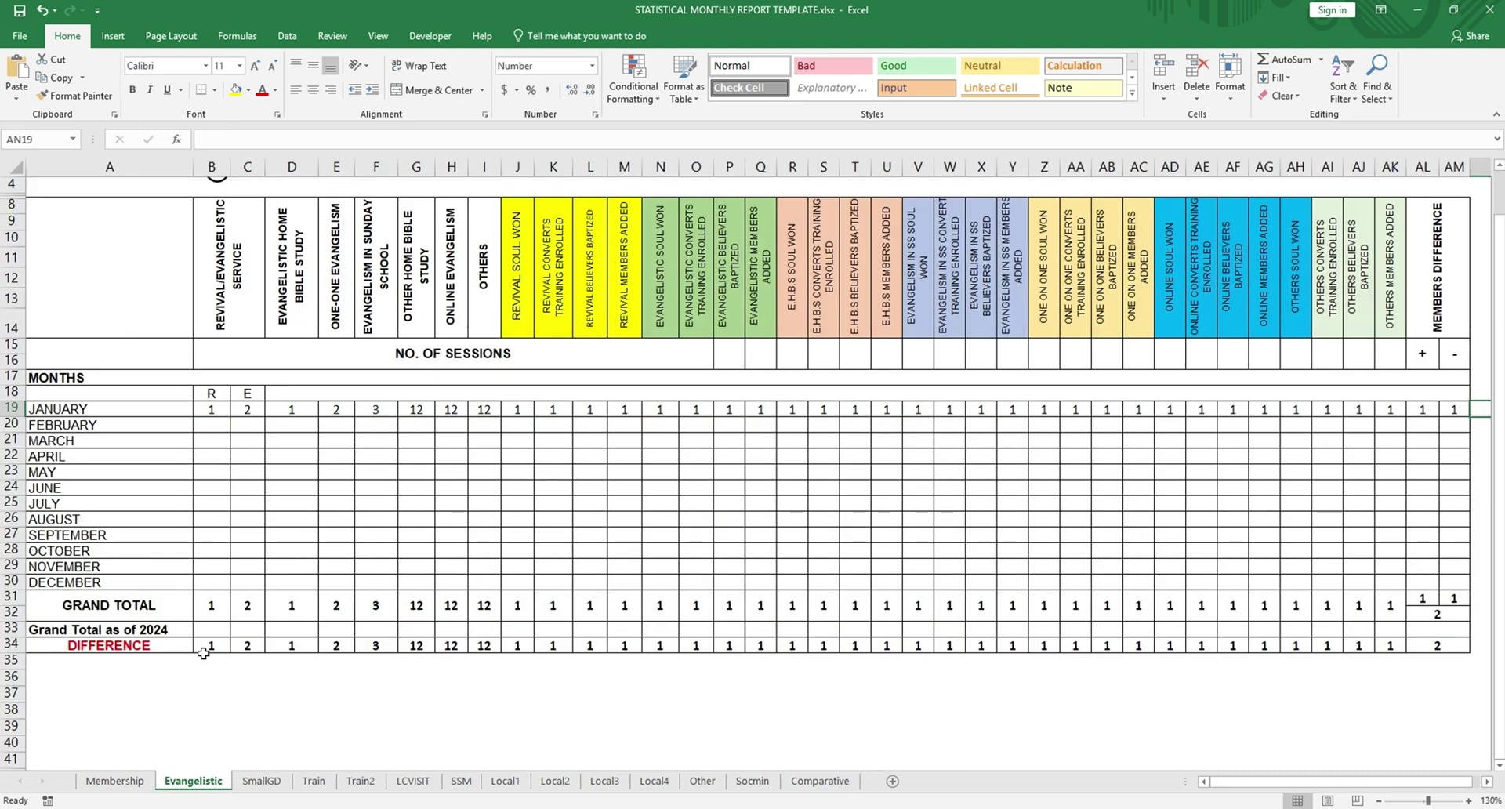
pyautogui.click(212, 630)
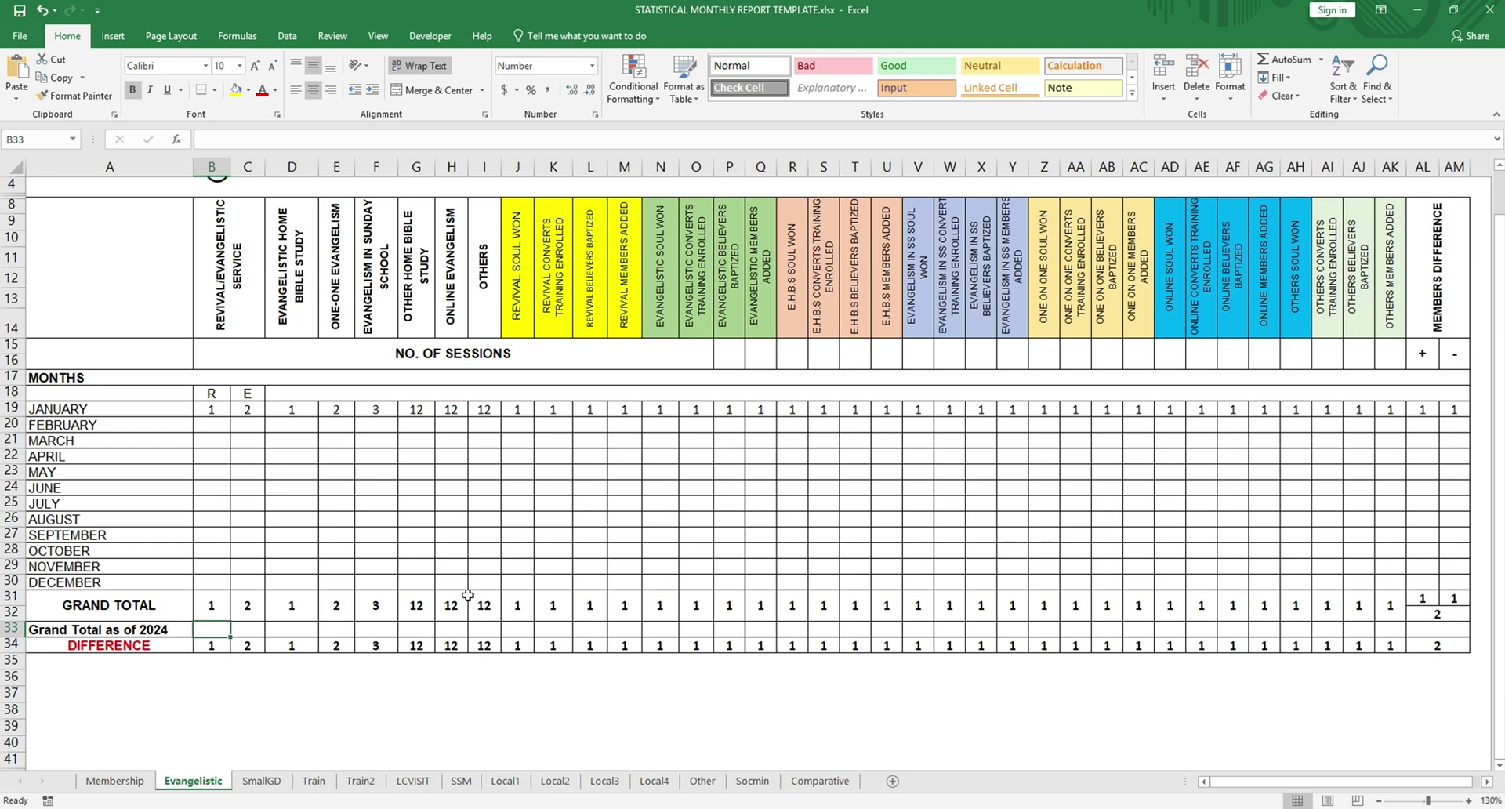
pyautogui.write('7\t7\t7\t7\t7\t7')
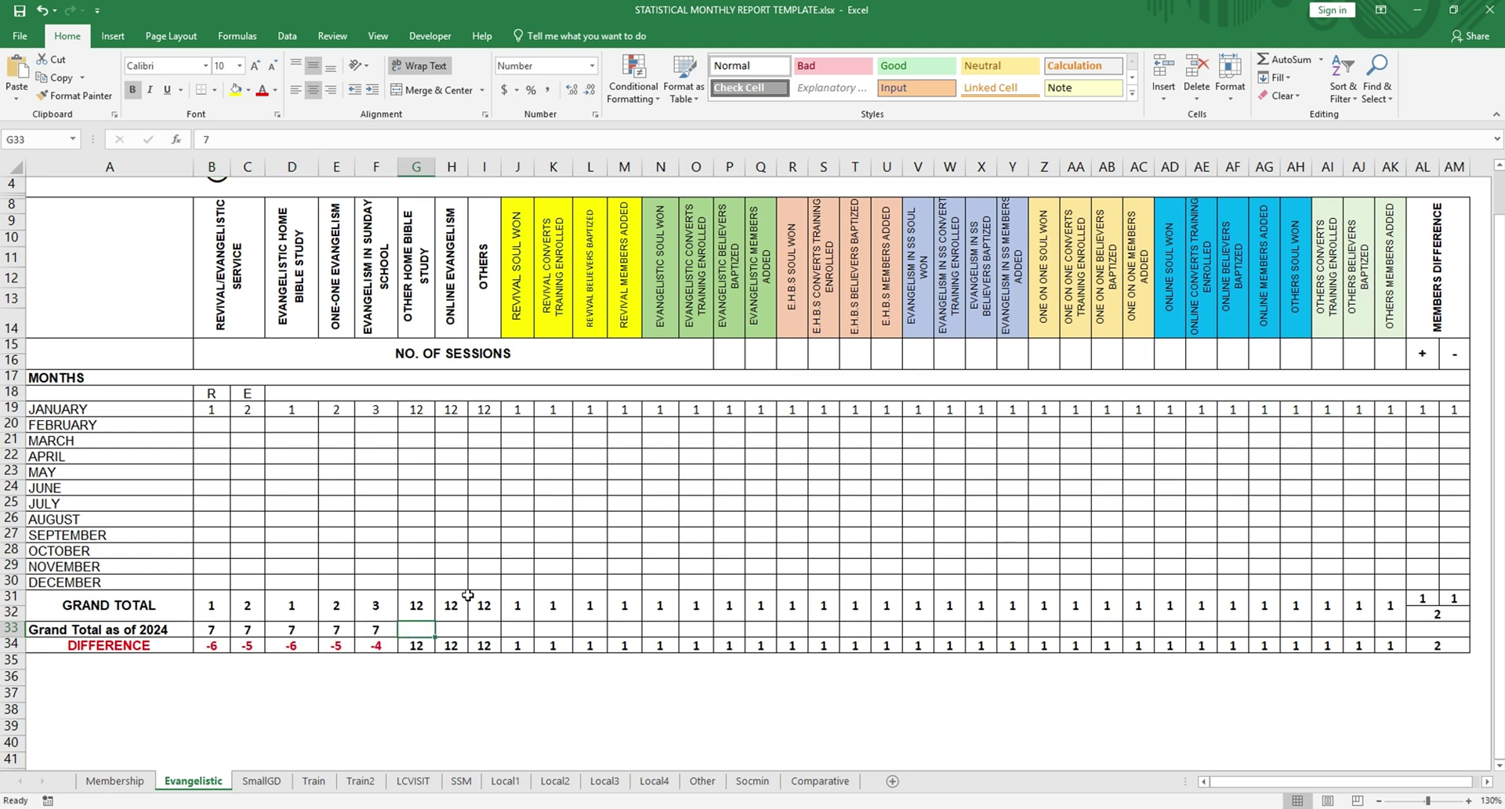
pyautogui.write('\t7\t7\t7\t7\t7')
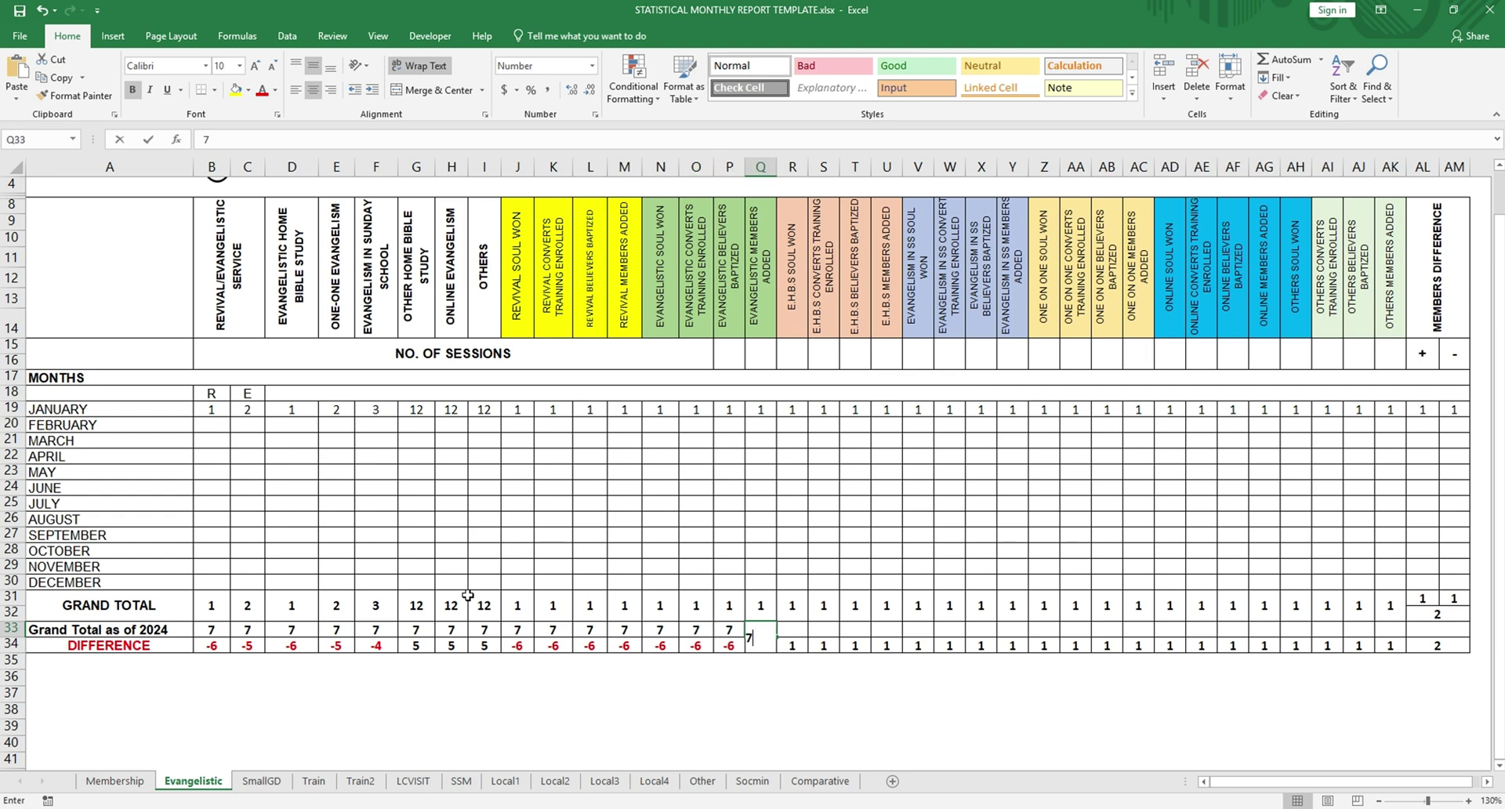
pyautogui.write('\t7\t7\t7\t7\t7\t7\t7\t7\t7\t7\t7\t7\t7\t7\t7\t7\t7\t7\t7')
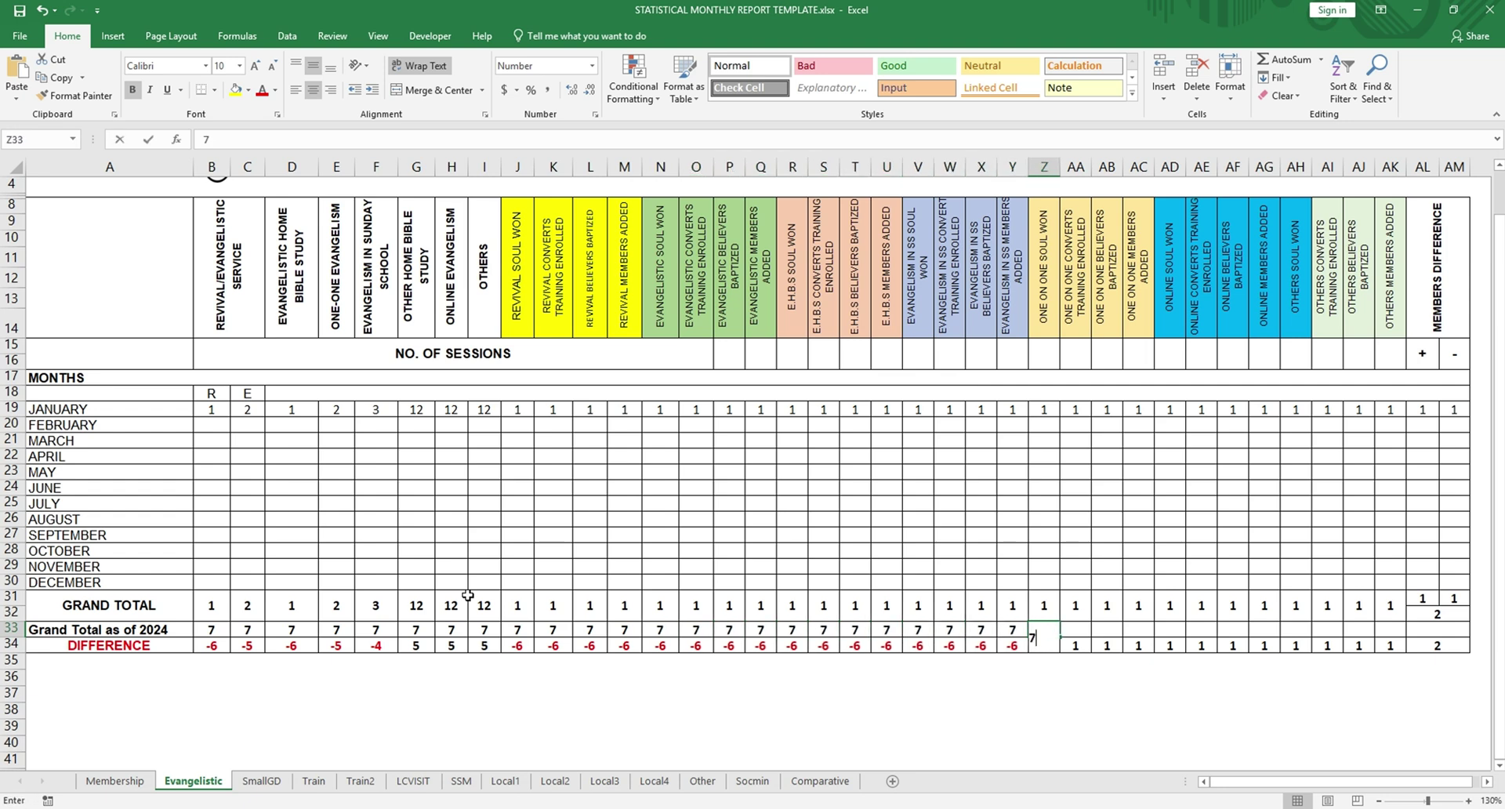
pyautogui.write('\t7\t7\t7\t7\t7\t7')
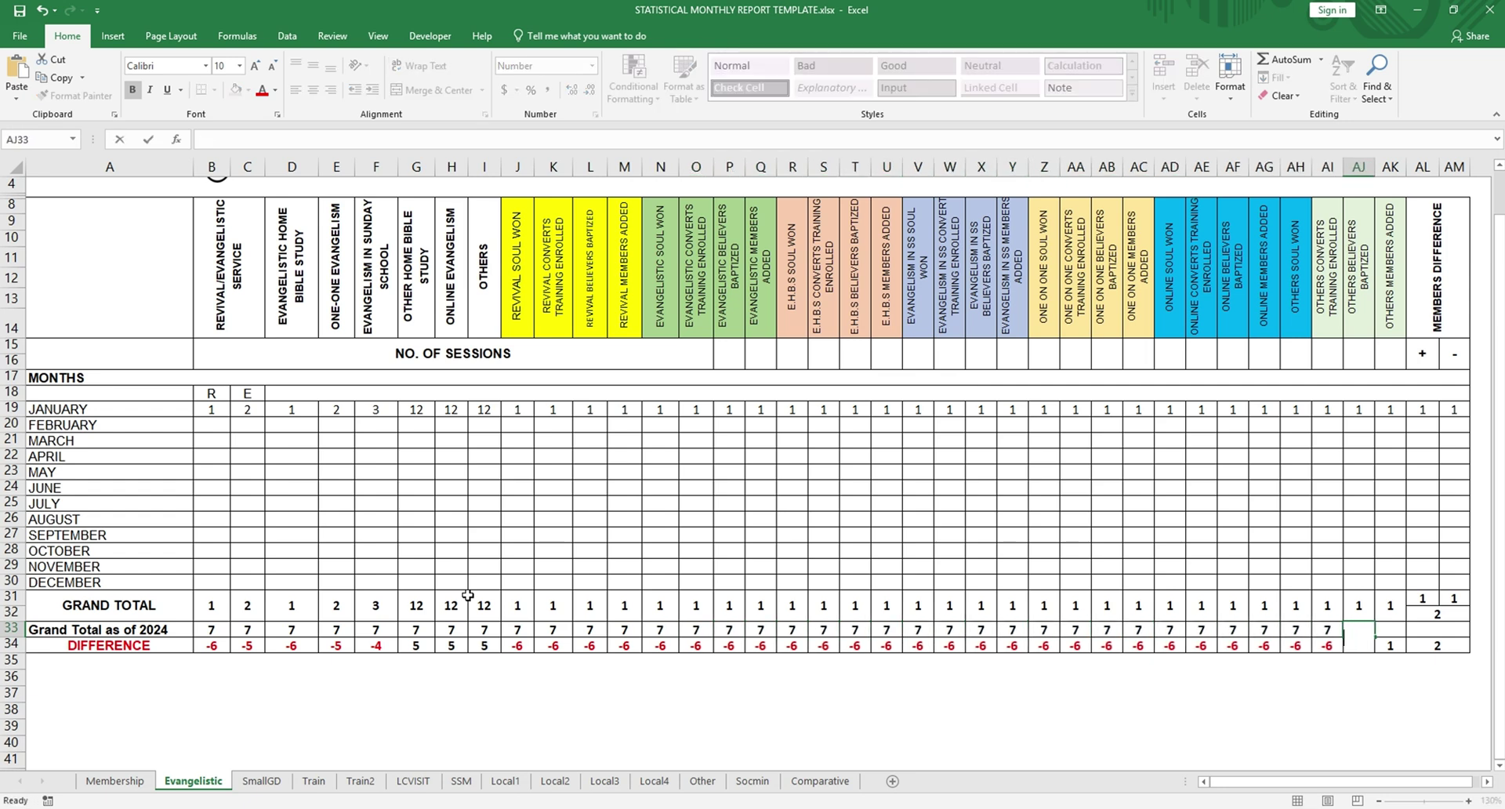
pyautogui.click(845, 781)
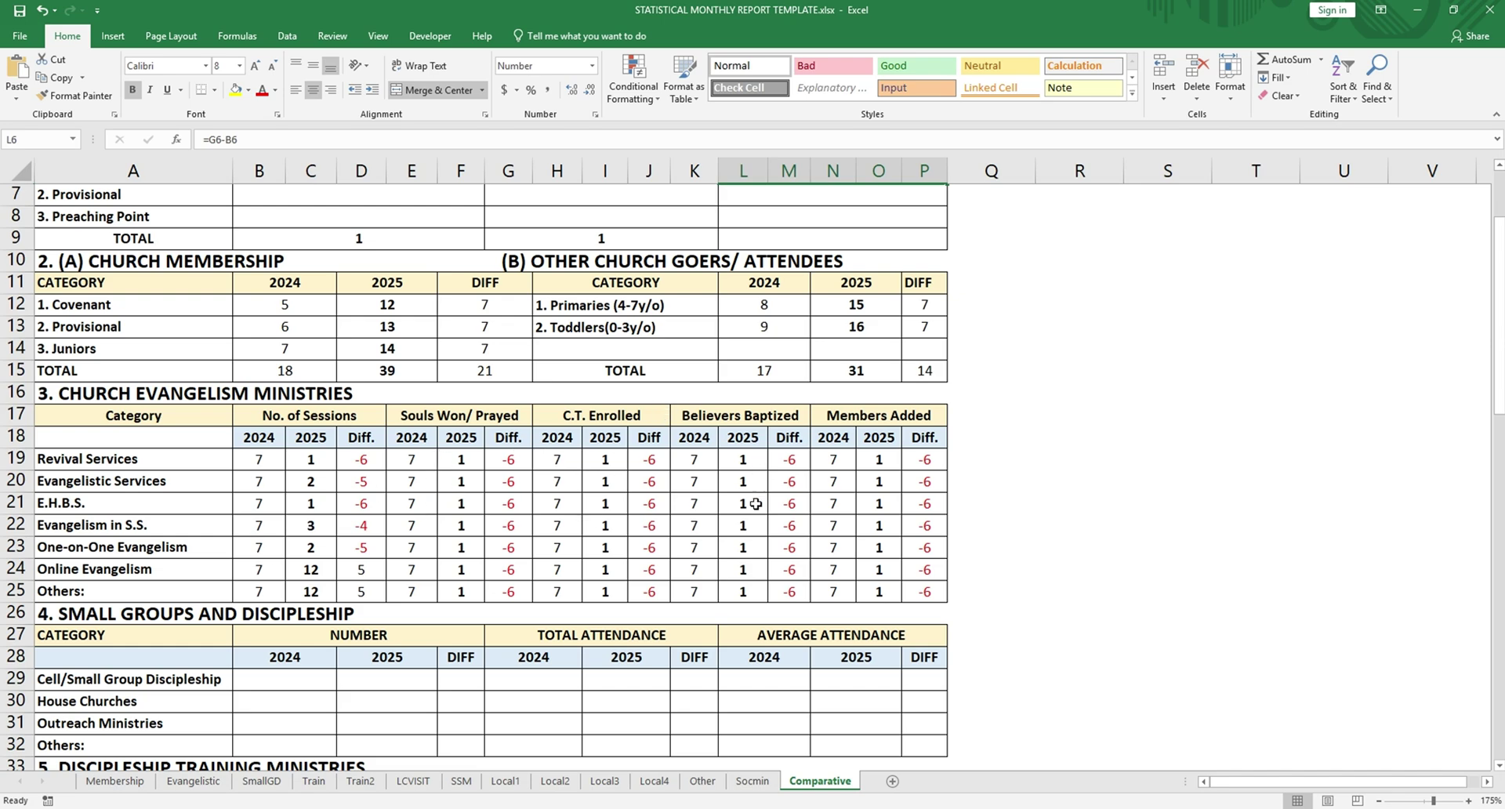
pyautogui.scroll(-3, 627, 525)
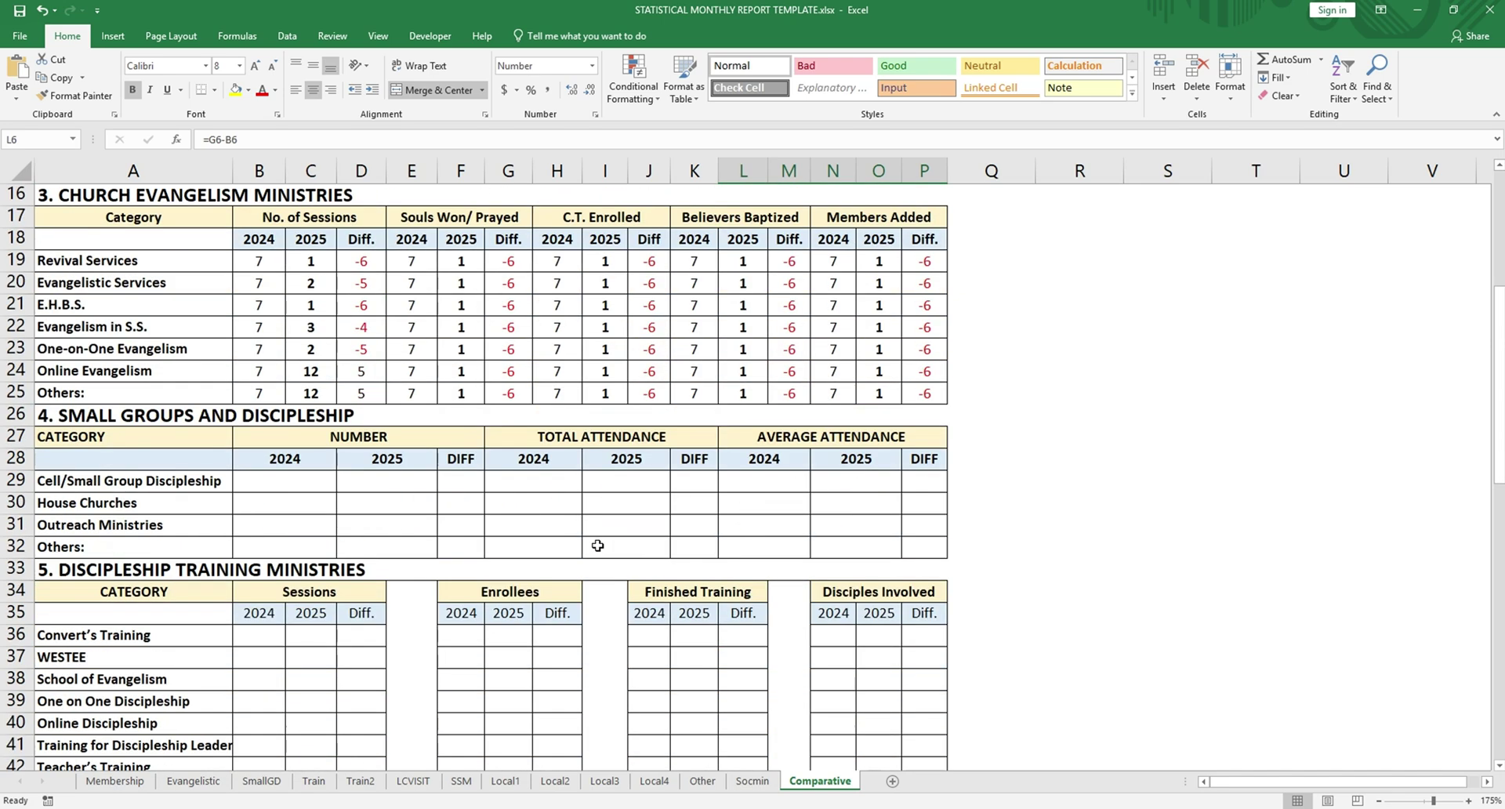
# Step: On the SmallGD sheet, enter January's Cell/Small Group Discipleship figures: 4 services, total attendance 158, average attendance 20 and 2024 average 20
pyautogui.click(261, 781)
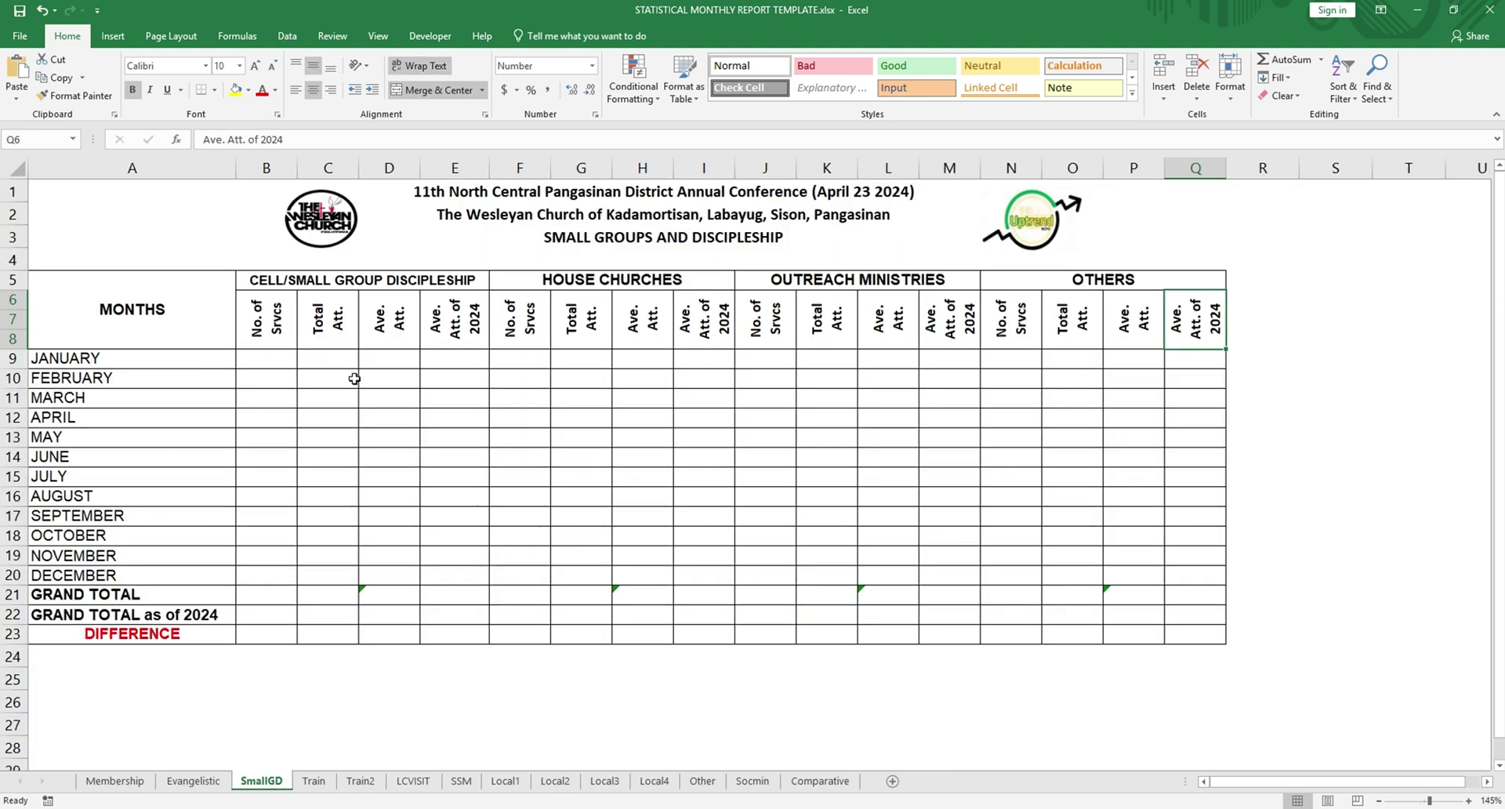
pyautogui.click(252, 358)
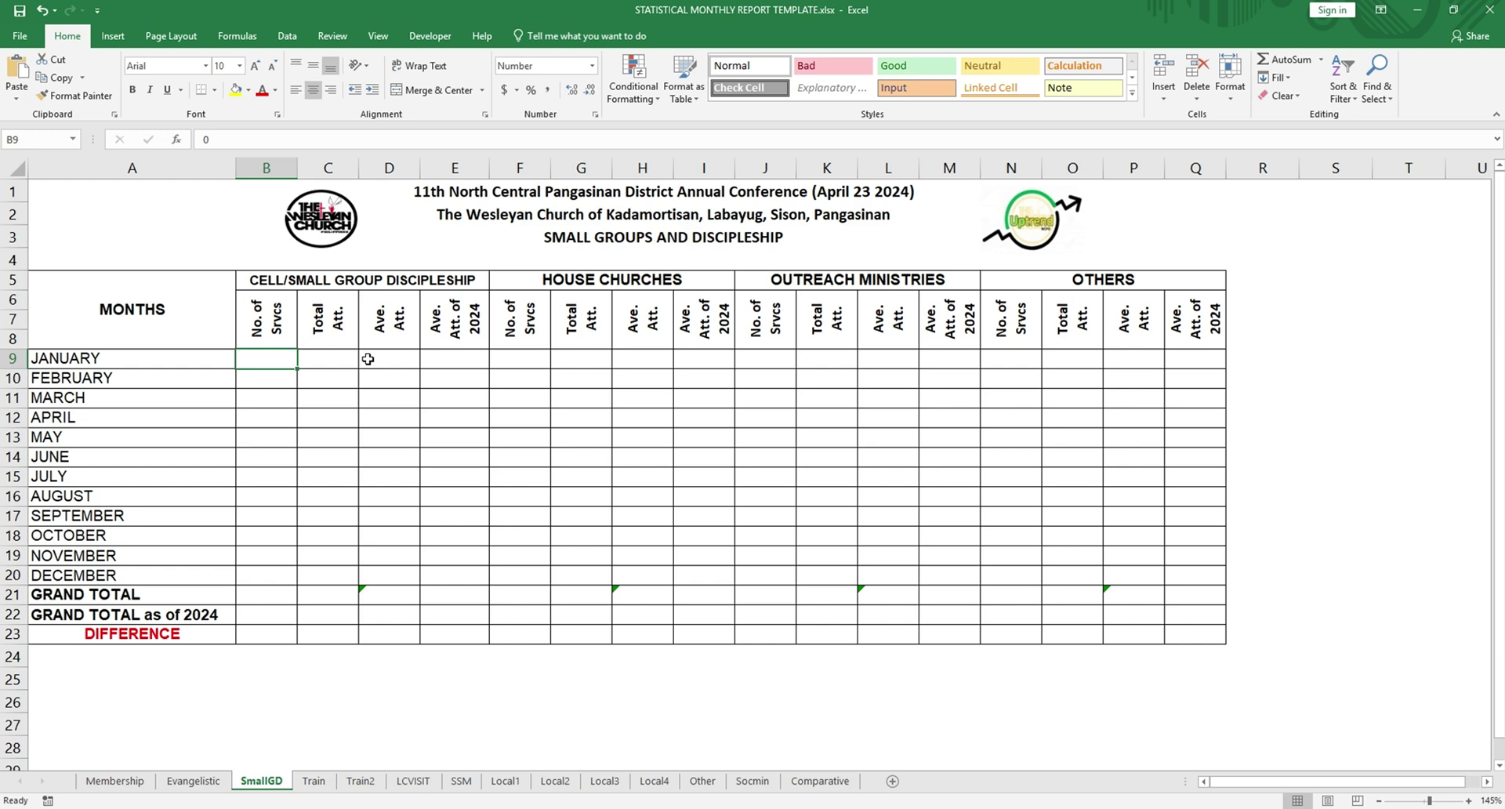
pyautogui.press('F2')
pyautogui.write('4')
pyautogui.press('Tab')
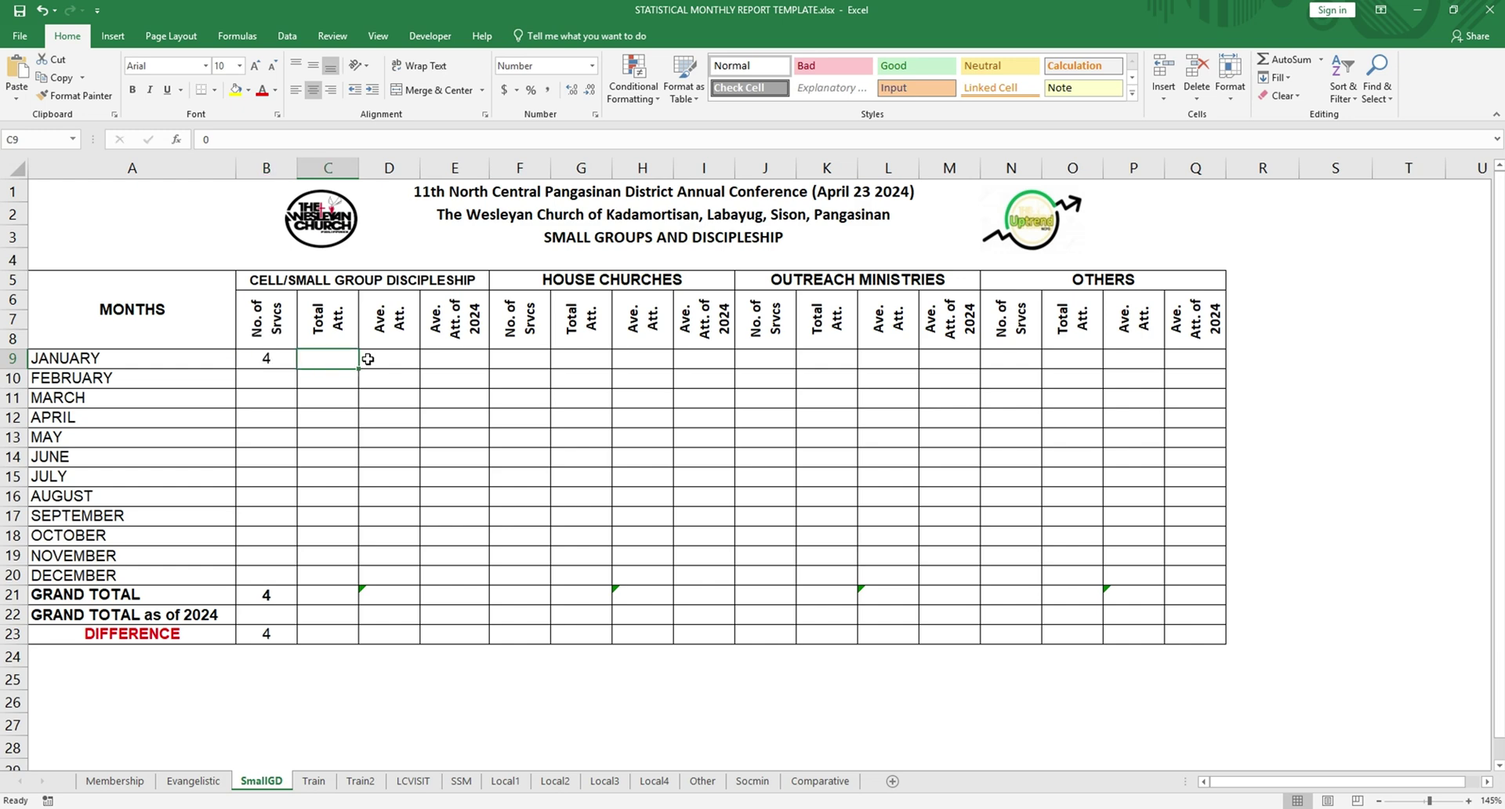
pyautogui.write('158')
pyautogui.press('Tab')
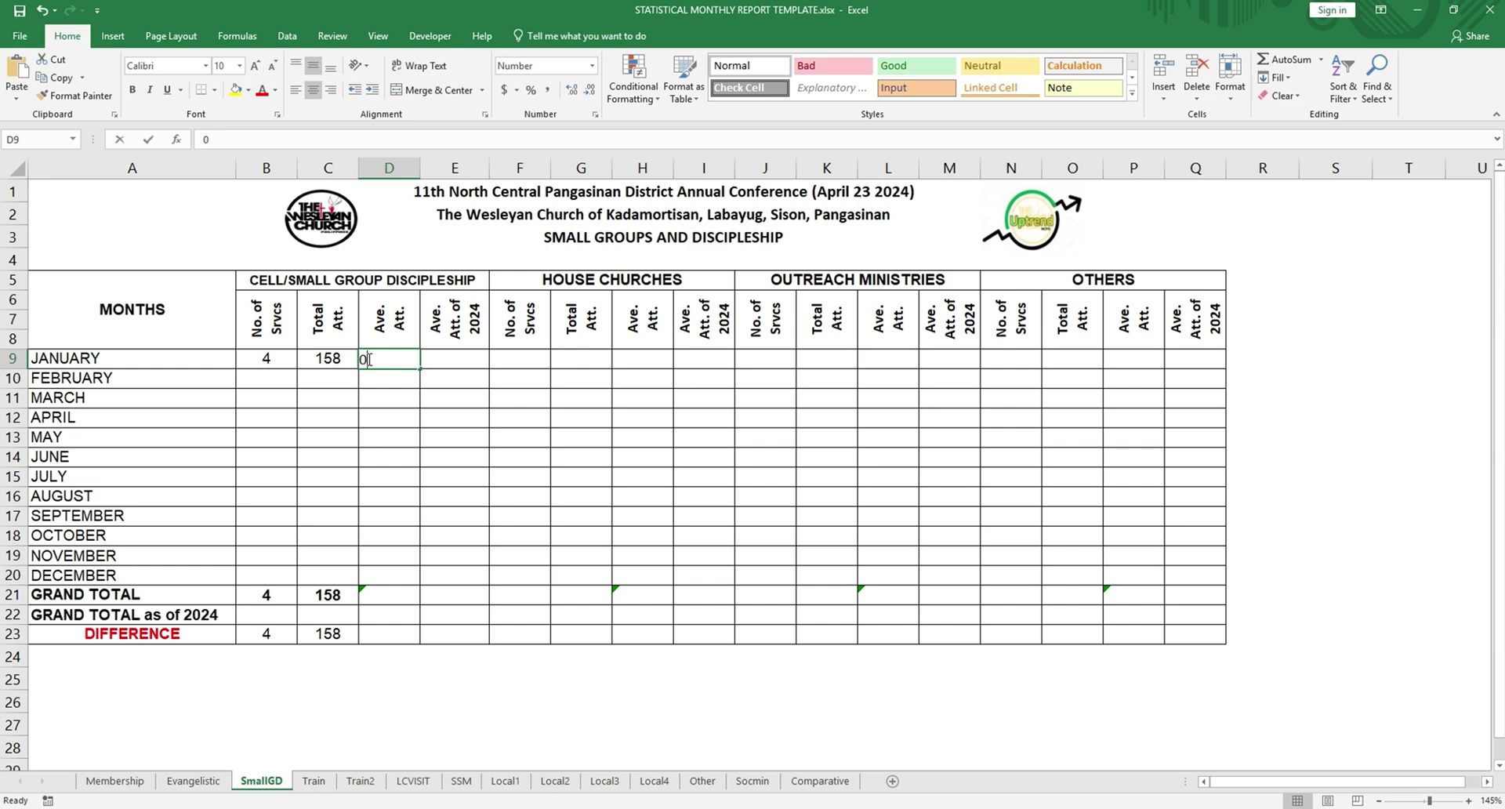
pyautogui.write('20')
pyautogui.press('Tab')
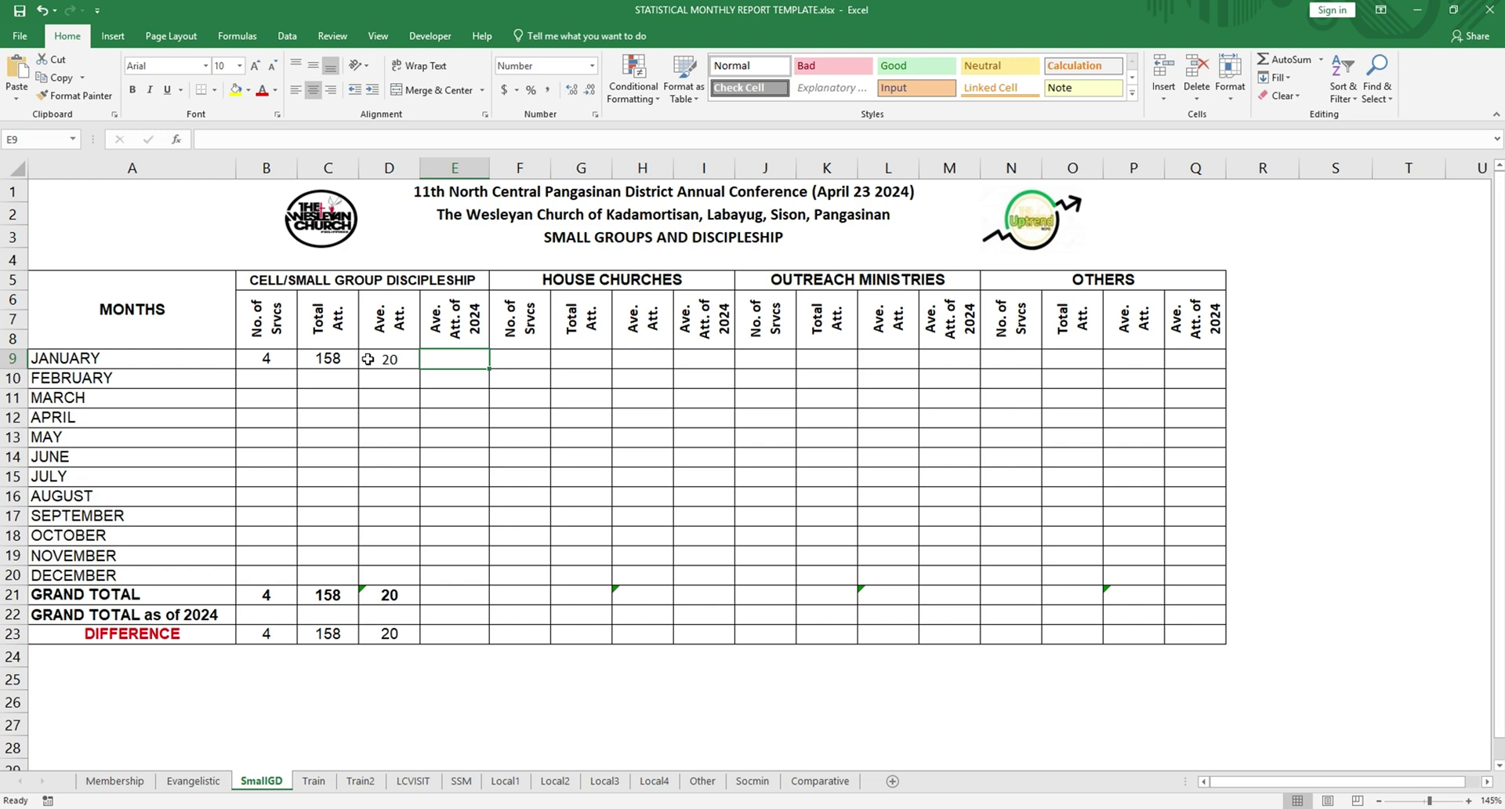
pyautogui.write('20')
pyautogui.press('Tab')
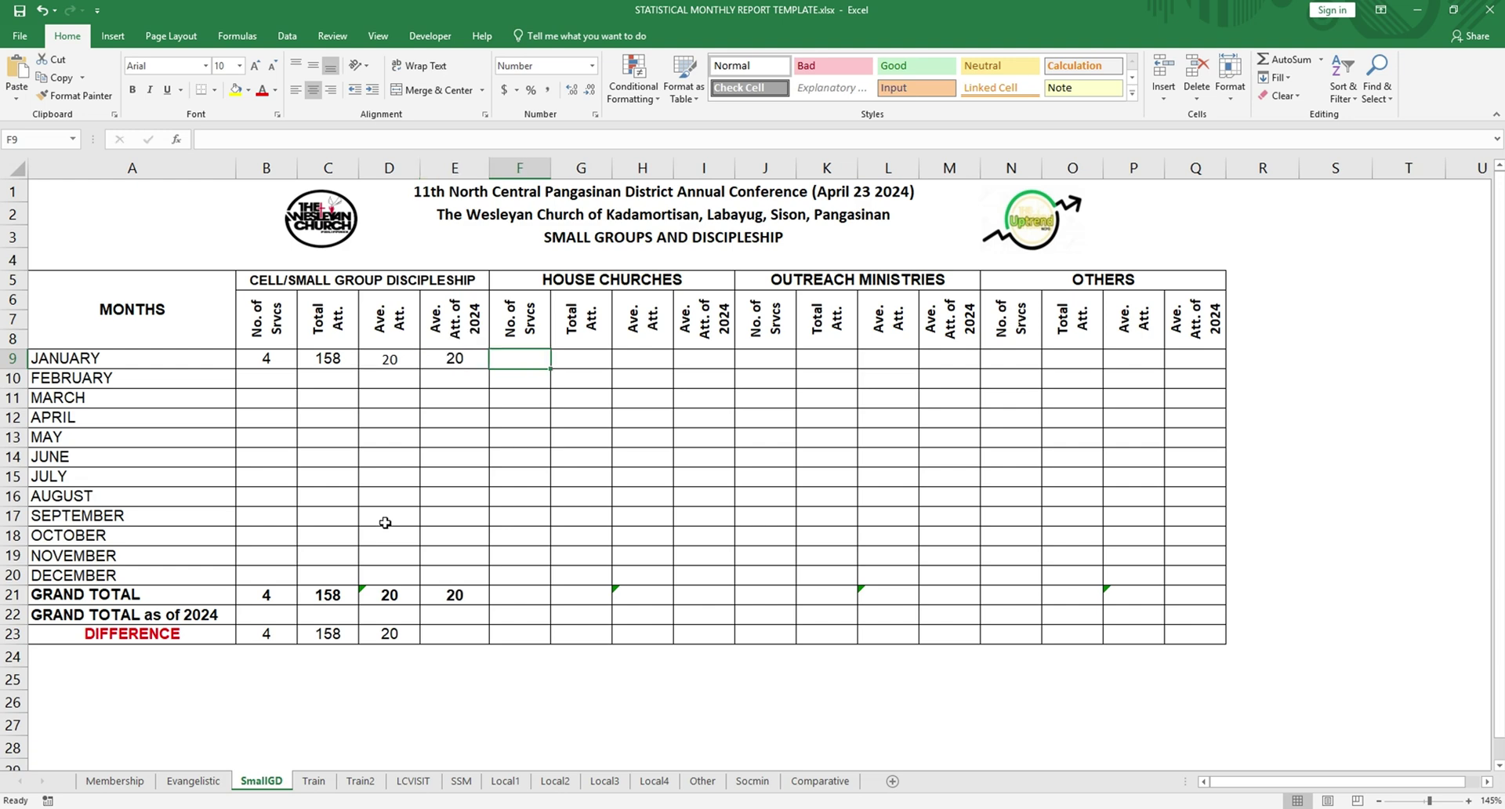
# Step: Check the Small Groups and Discipleship section of the Comparative sheet against the January entries
pyautogui.click(820, 780)
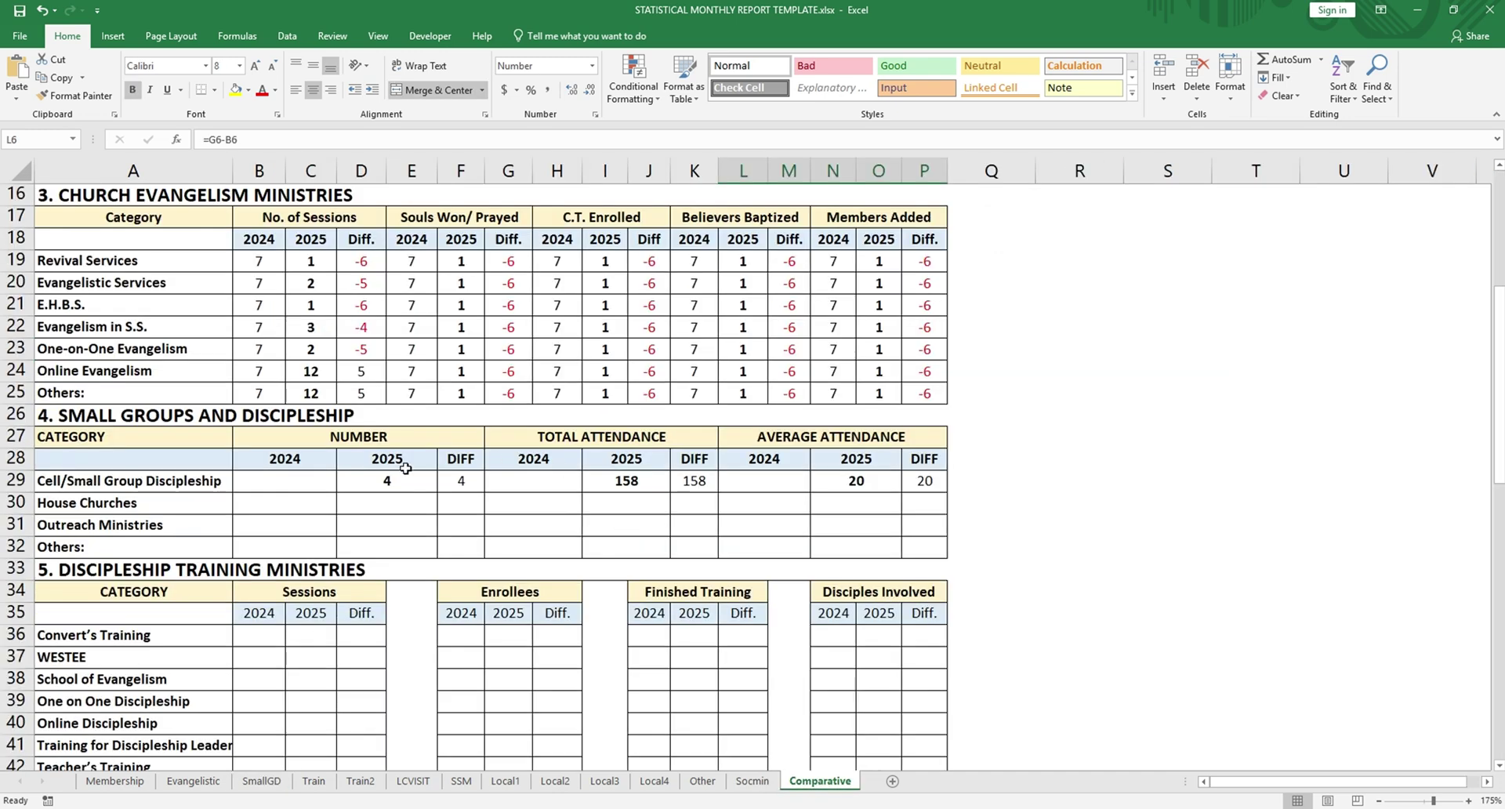
pyautogui.scroll(-3, 277, 565)
pyautogui.scroll(1, 263, 382)
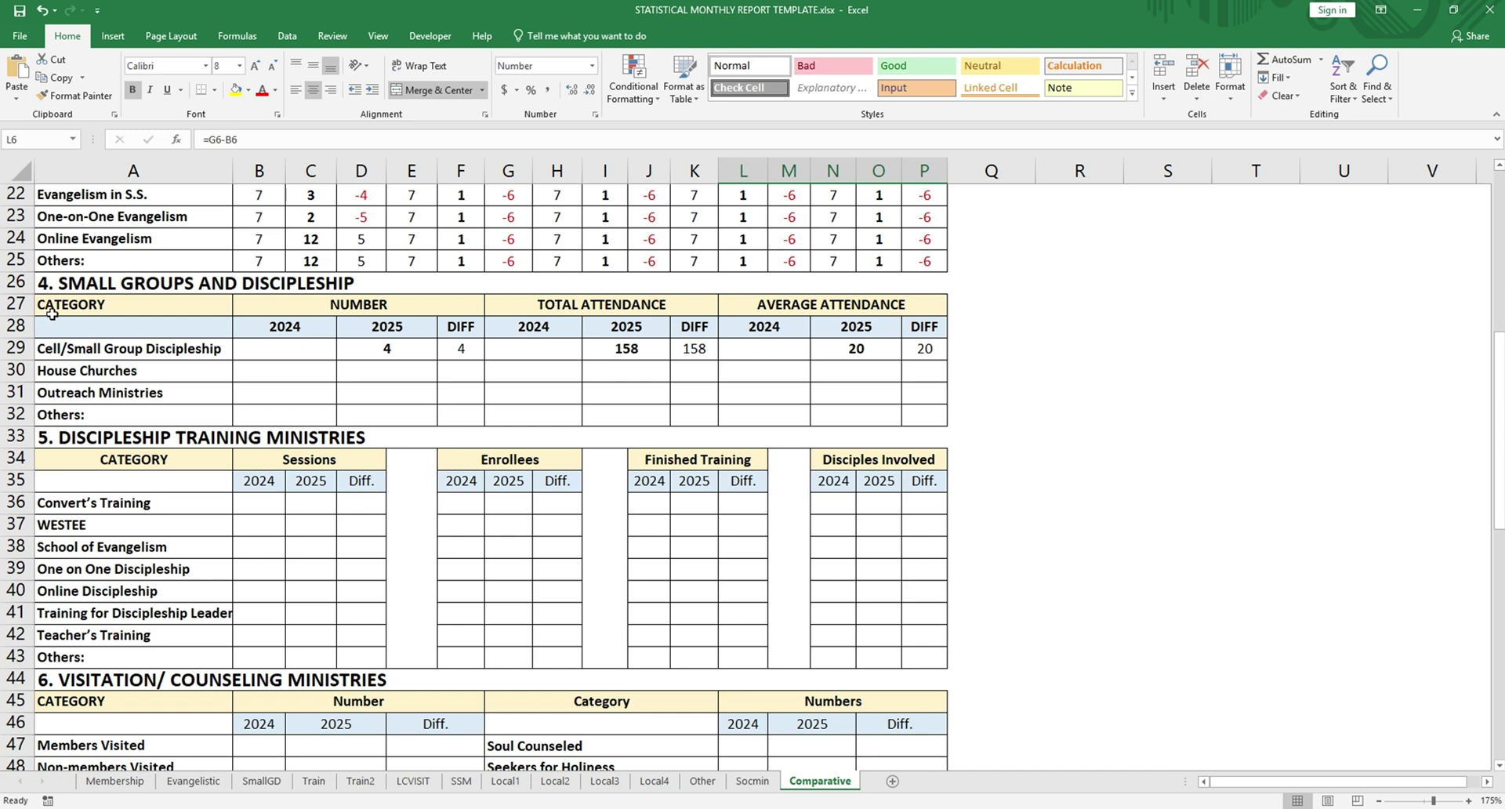
# Step: On the Train sheet, enter January's Converts Training as S 10, E 15, F 15 and I 15, and check it on the Comparative sheet
pyautogui.click(313, 781)
pyautogui.click(145, 295)
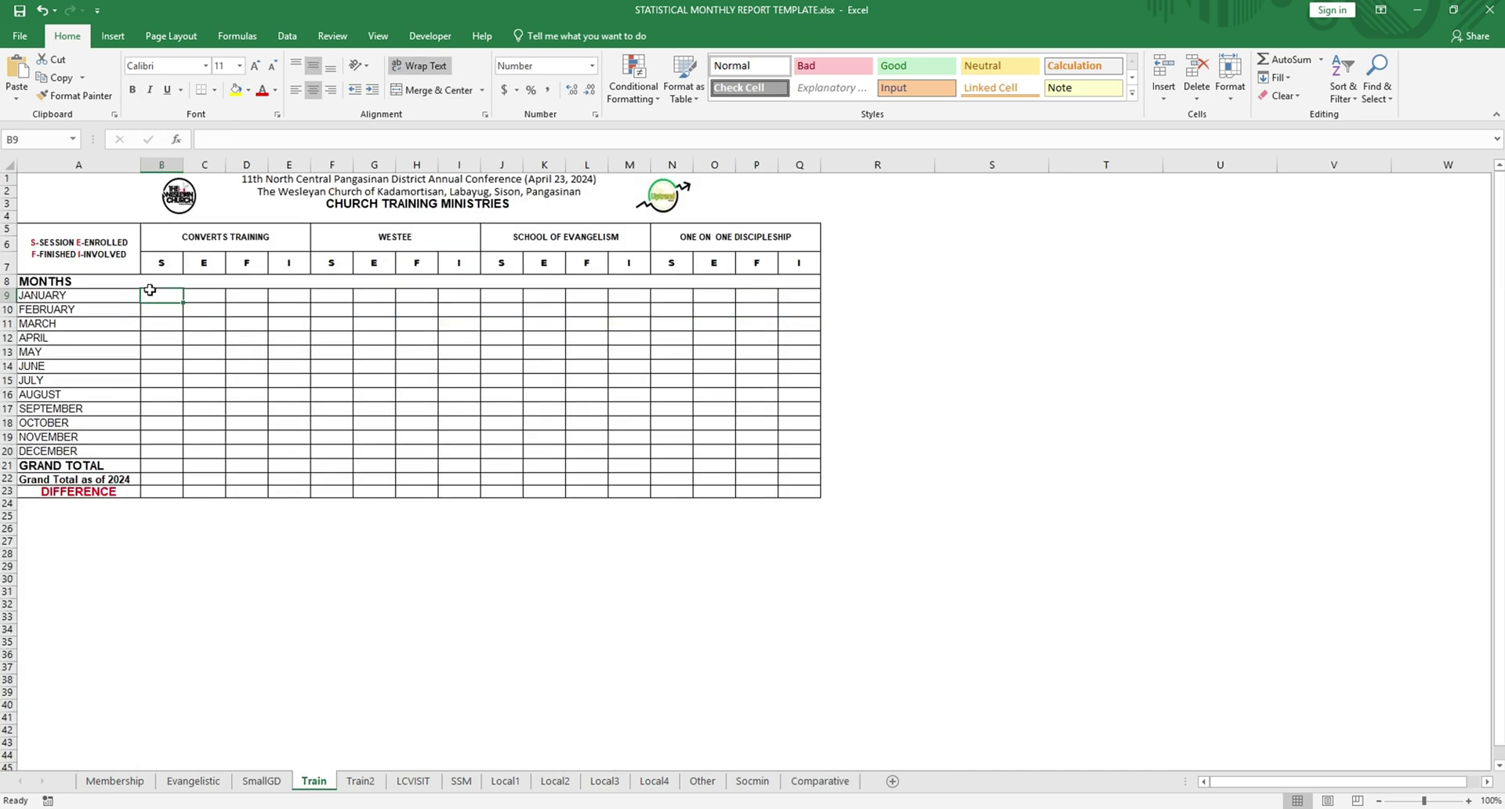
pyautogui.keyDown('ctrl'); pyautogui.scroll(4, 121, 342); pyautogui.keyUp('ctrl')
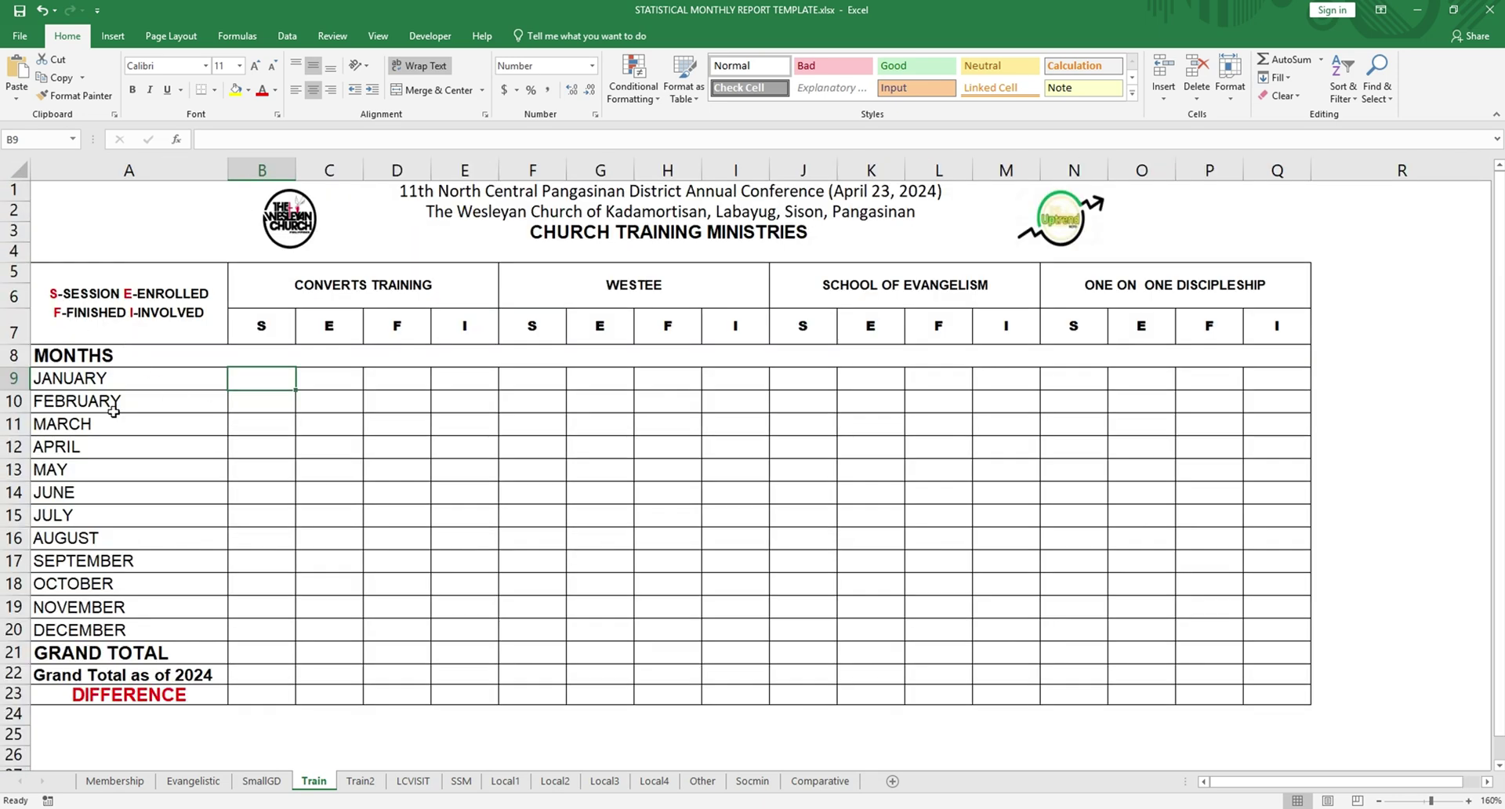
pyautogui.keyDown('ctrl'); pyautogui.scroll(2, 353, 399); pyautogui.keyUp('ctrl')
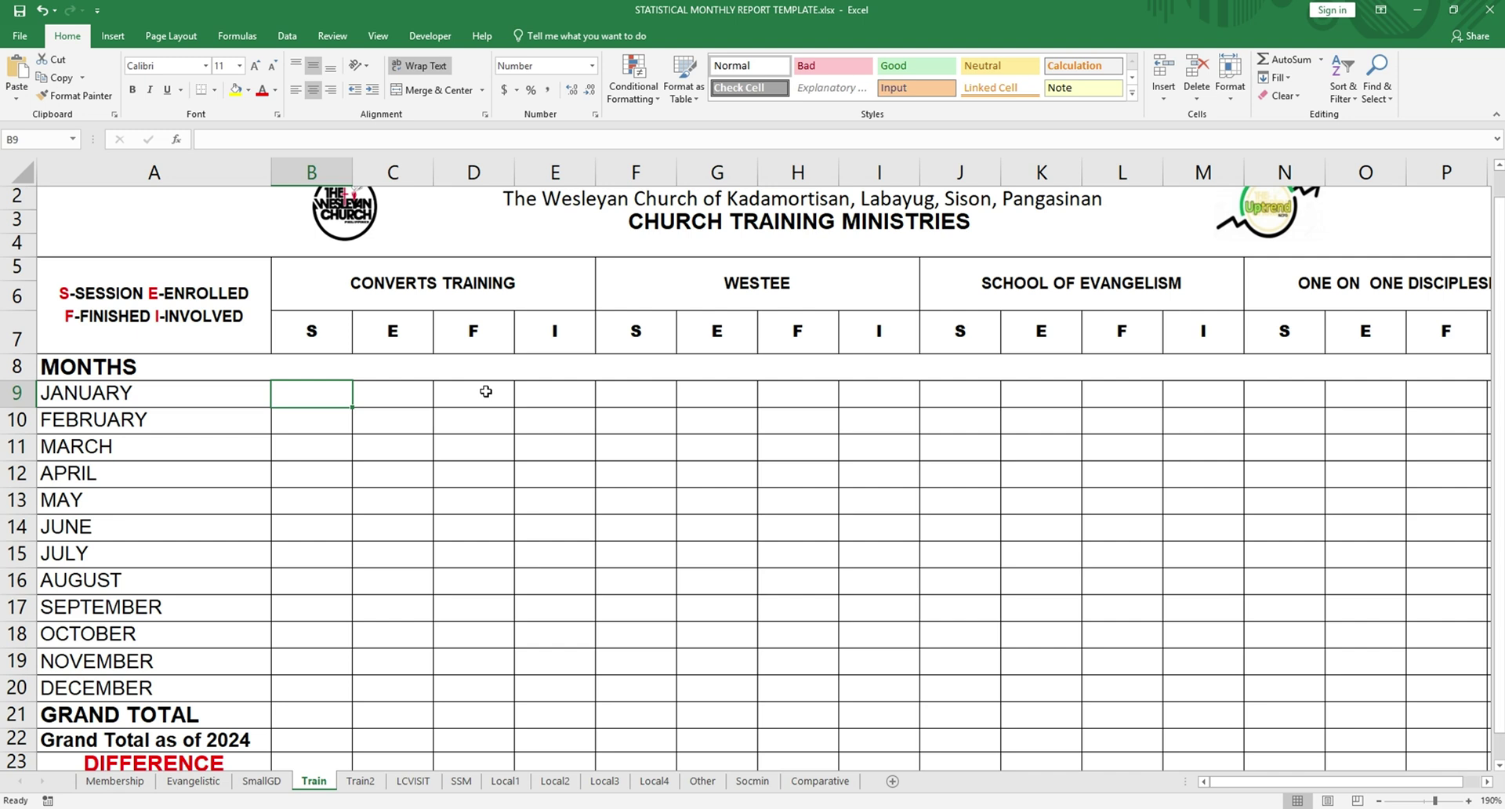
pyautogui.write('10')
pyautogui.press('Tab')
pyautogui.write('15')
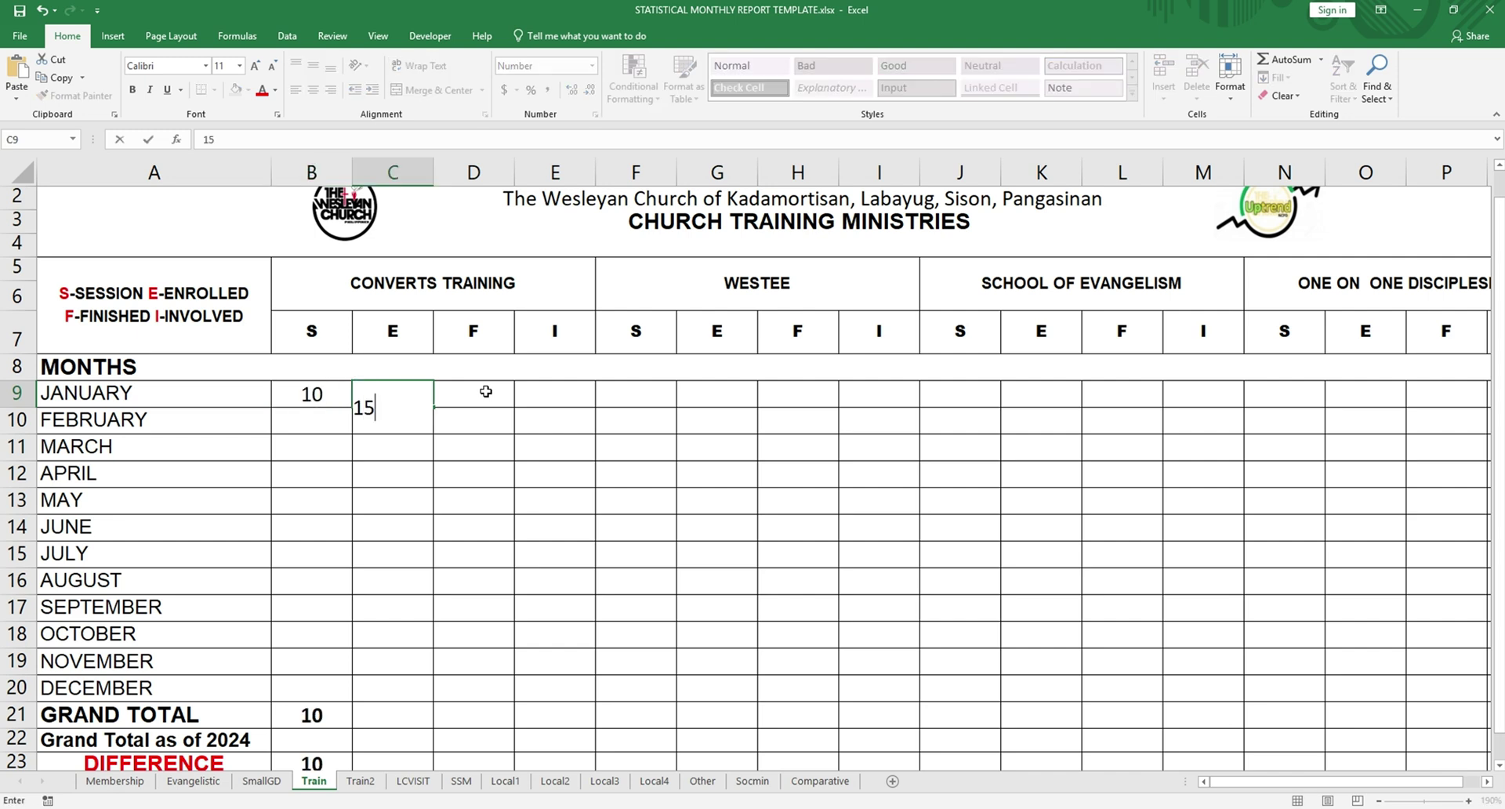
pyautogui.press('Tab')
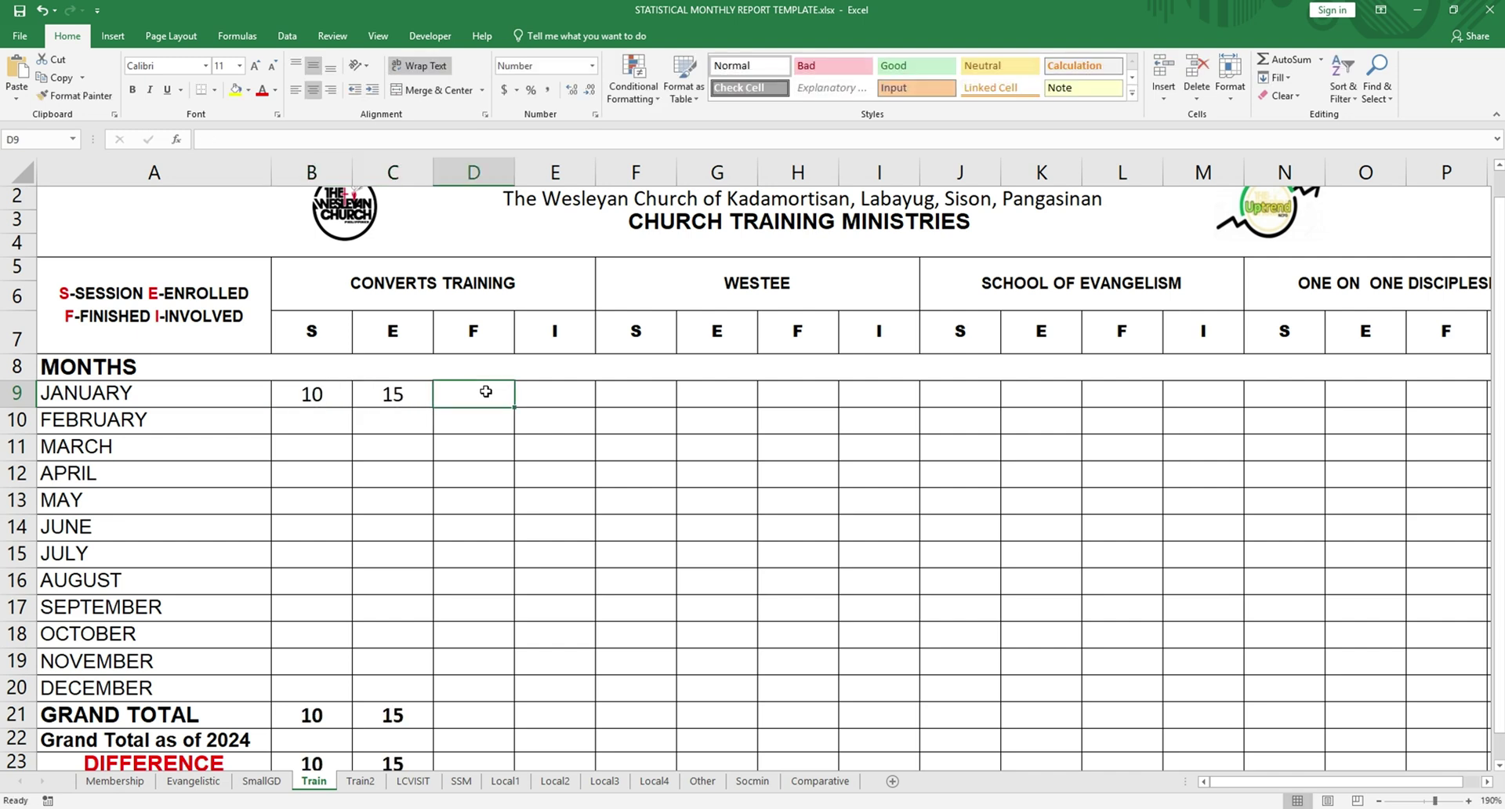
pyautogui.write('15')
pyautogui.press('Tab')
pyautogui.write('15')
pyautogui.press('Tab')
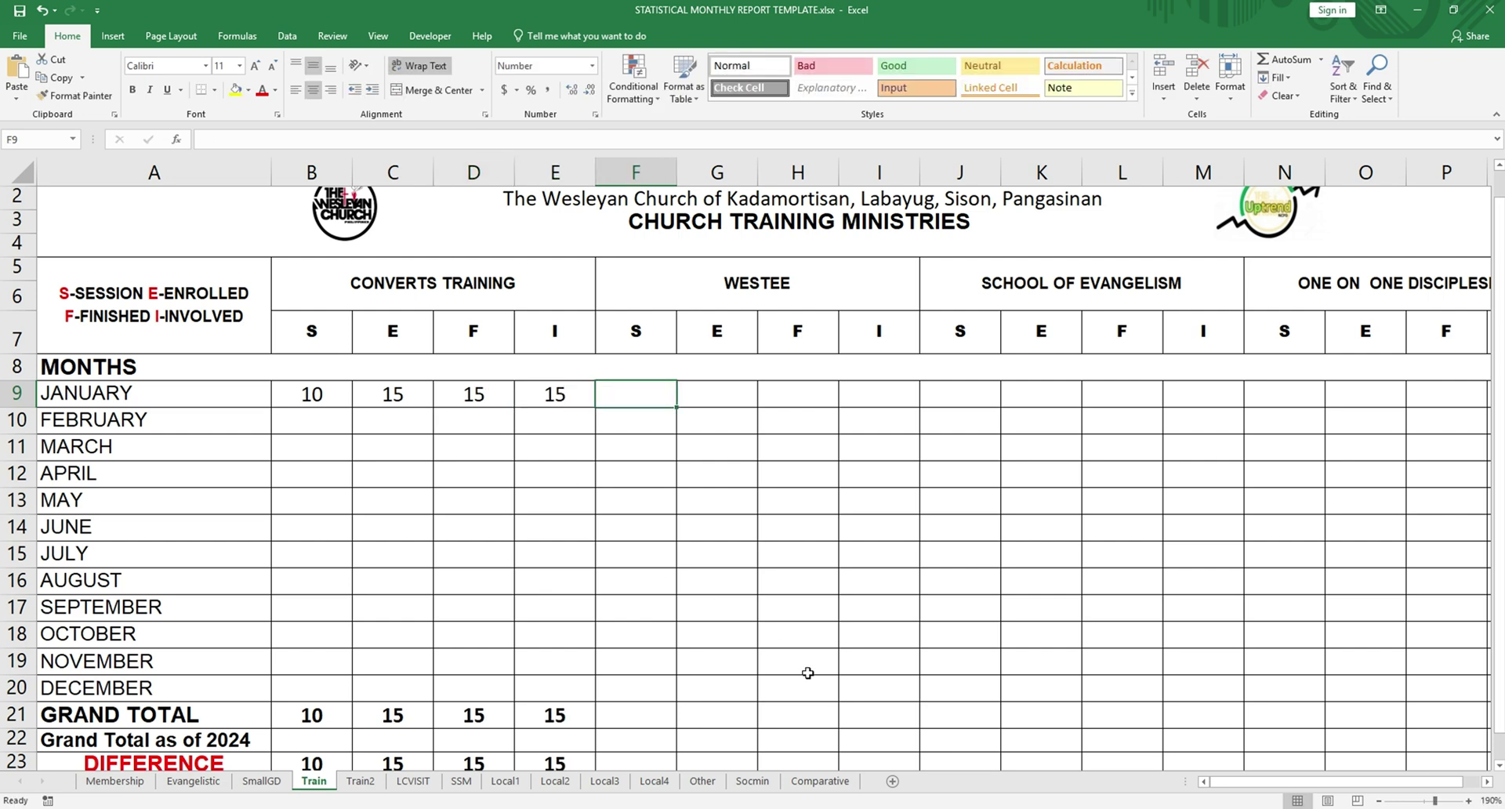
pyautogui.click(820, 780)
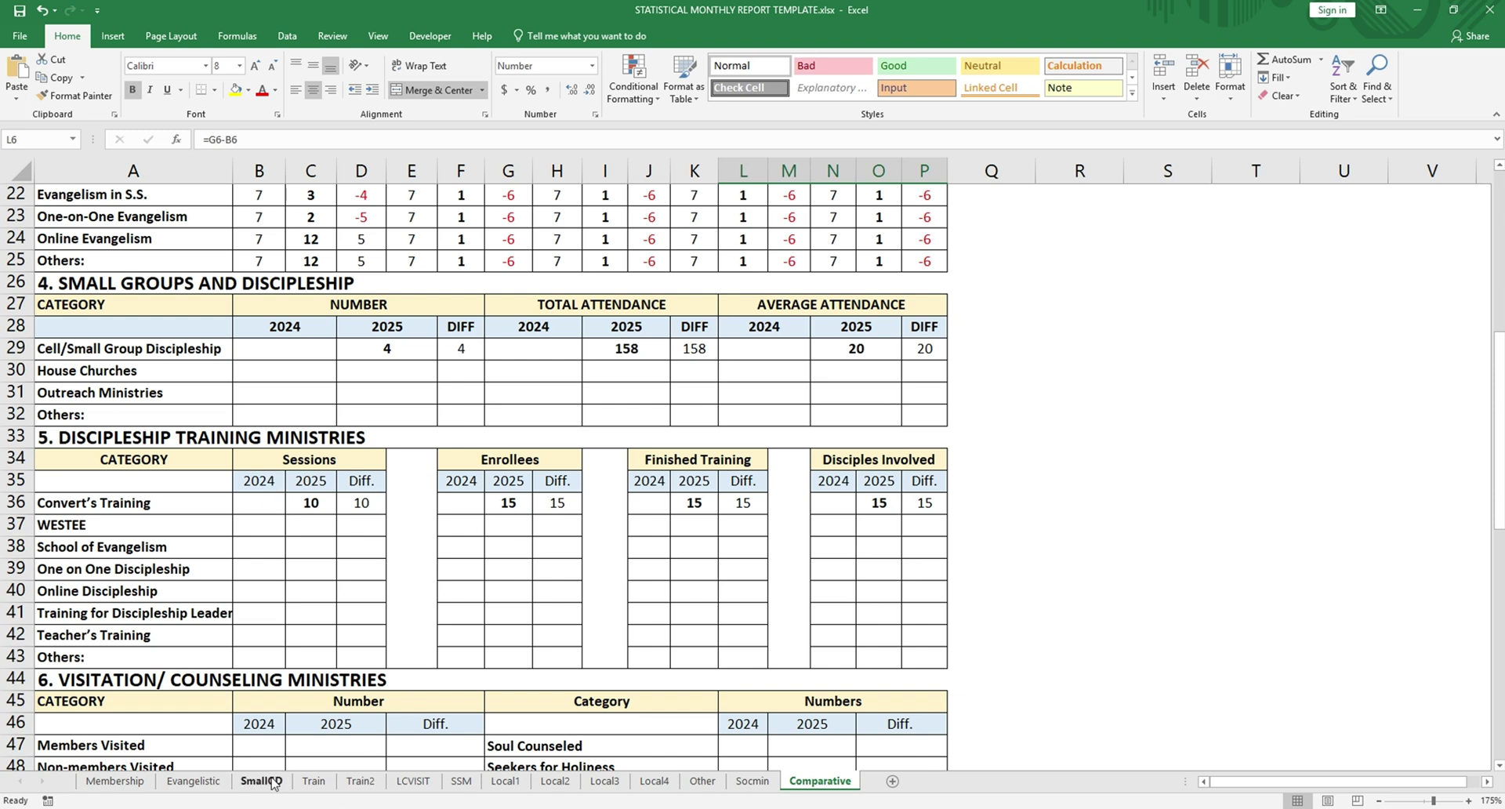
# Step: Enter 5 in all four Converts Training cells of the Train sheet's Grand Total as of 2024 row and check the Comparative sheet
pyautogui.click(326, 782)
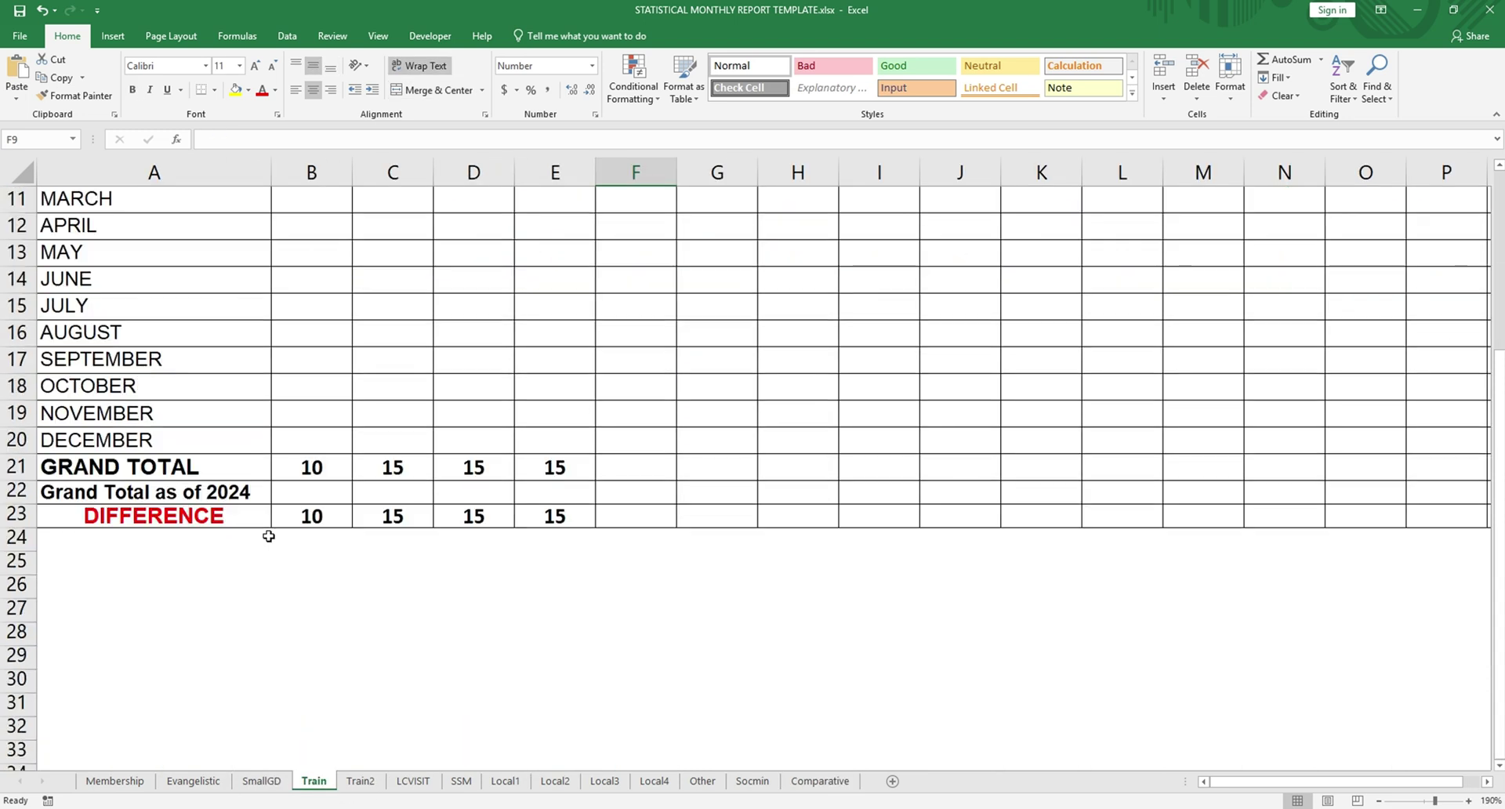
pyautogui.click(338, 499)
pyautogui.write('5')
pyautogui.press('Tab')
pyautogui.write('5')
pyautogui.press('Tab')
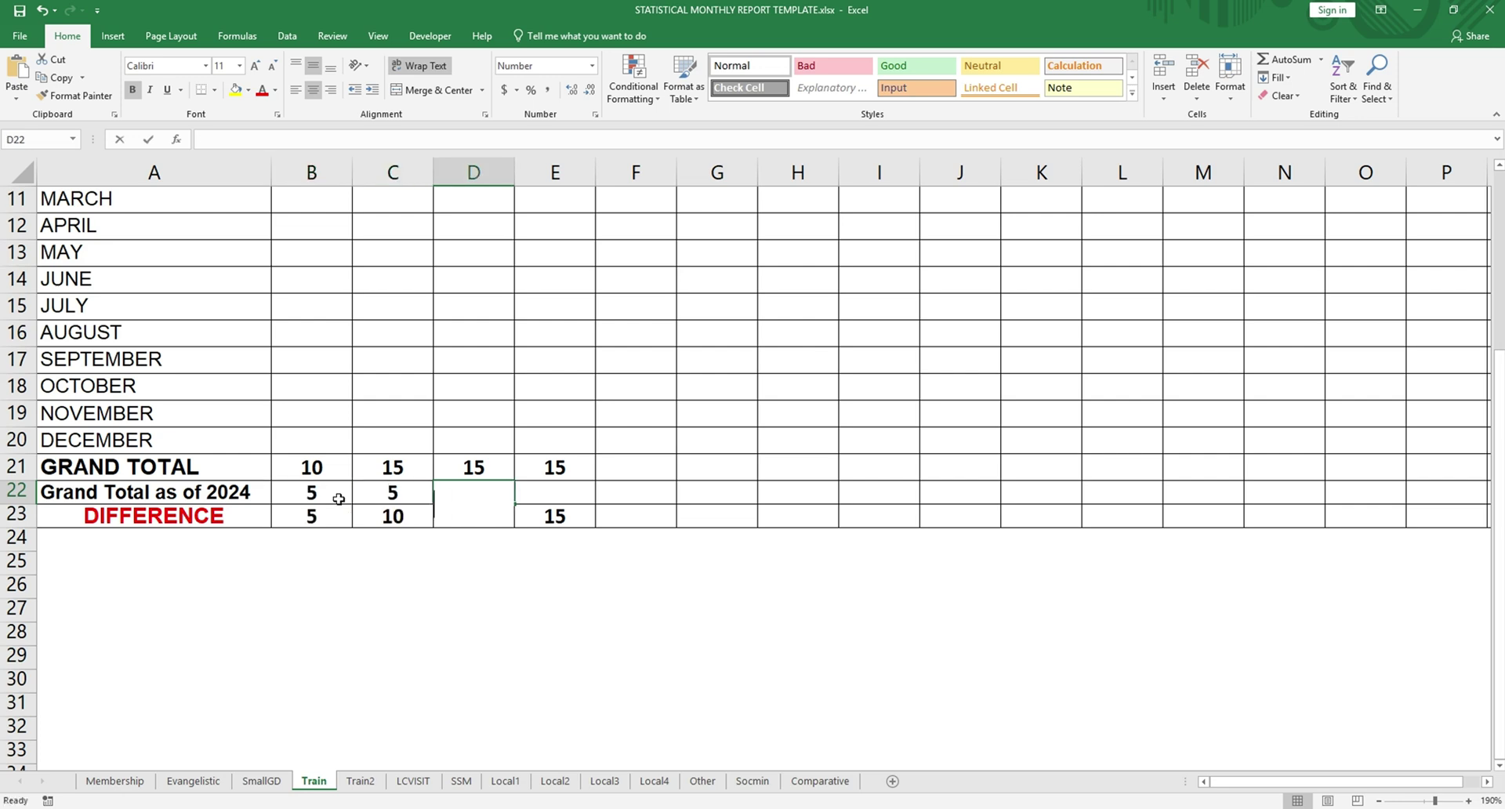
pyautogui.write('5')
pyautogui.press('Tab')
pyautogui.write('5')
pyautogui.press('Tab')
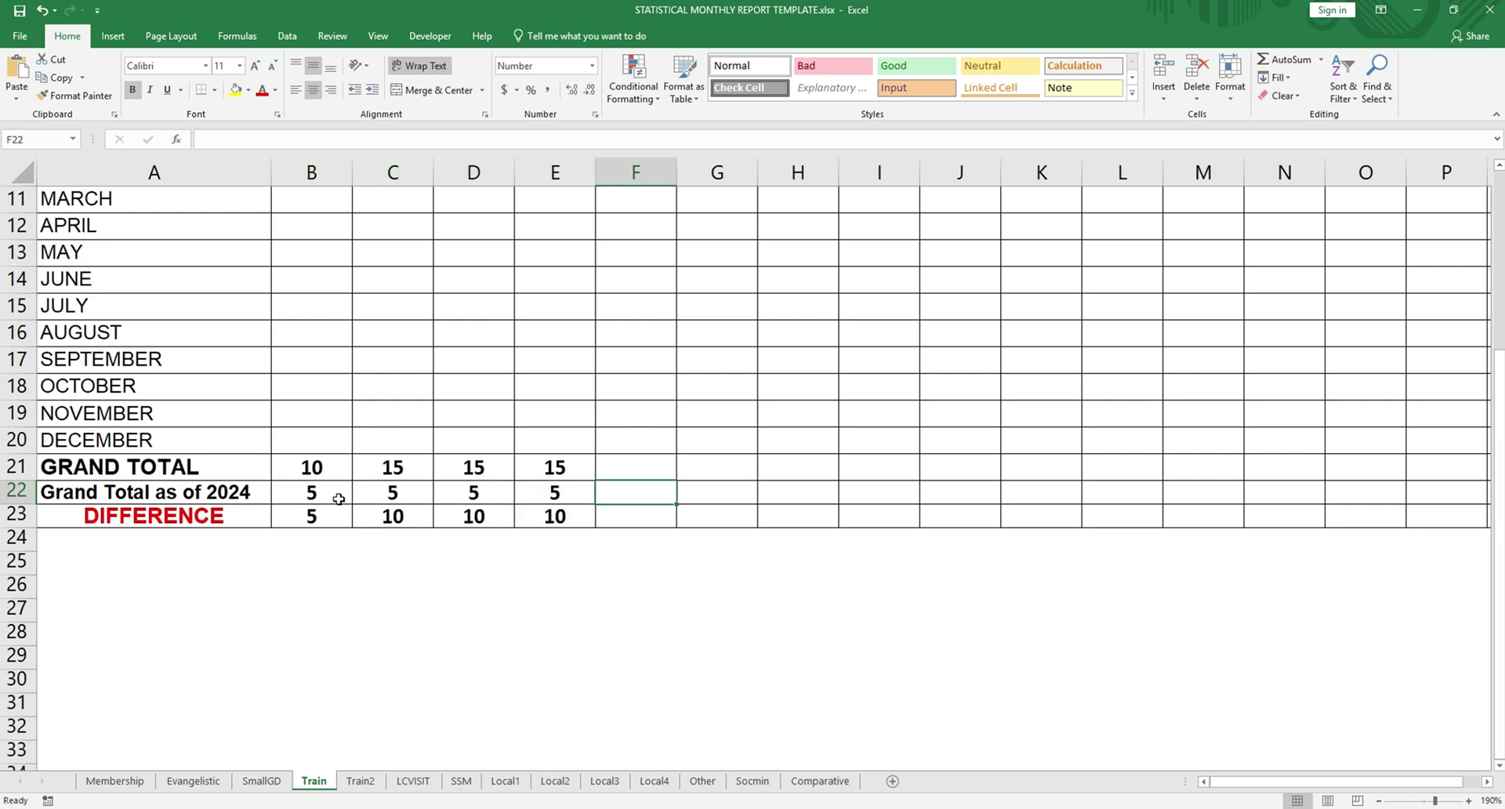
pyautogui.click(819, 781)
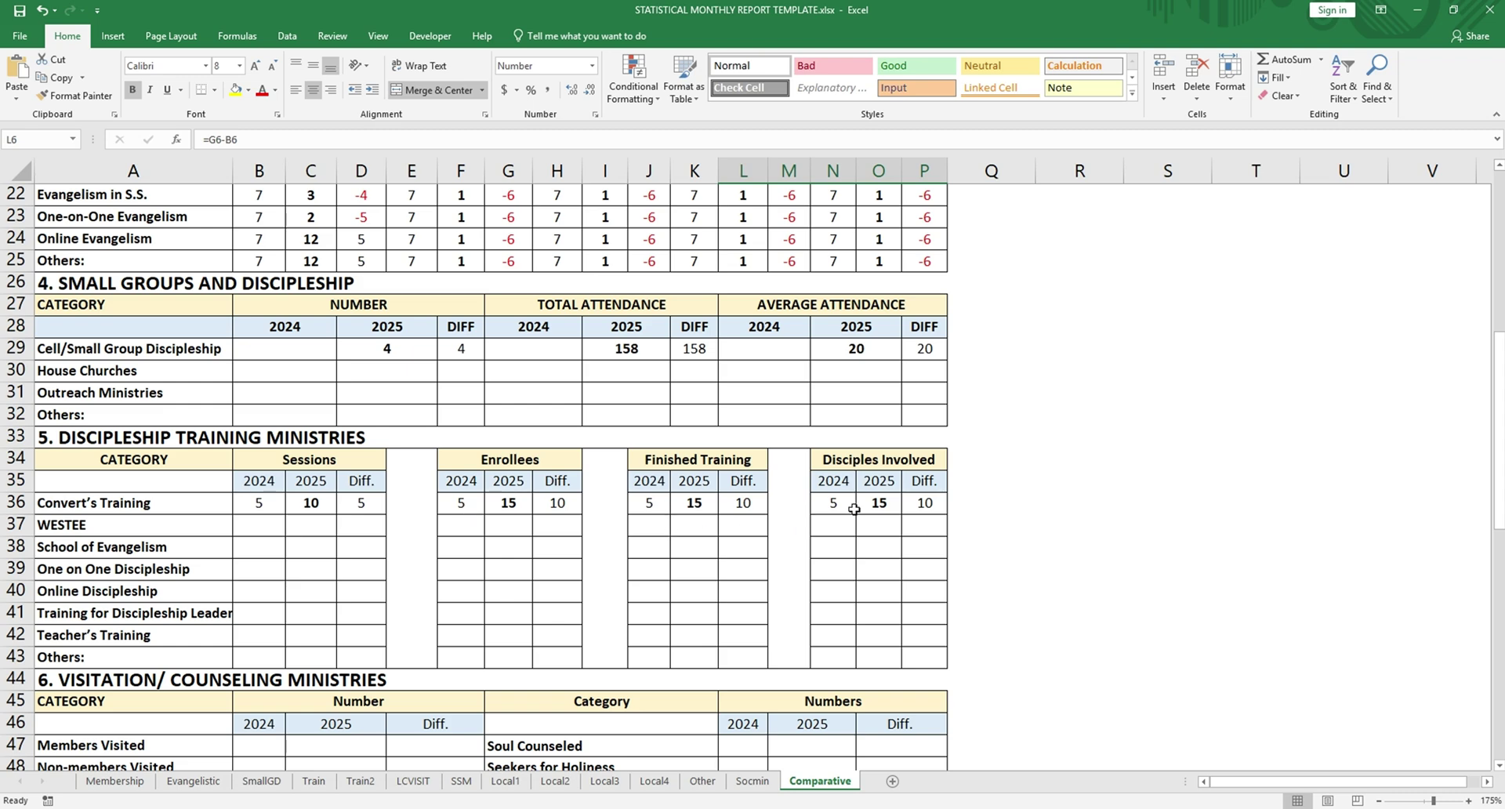
pyautogui.scroll(-3, 580, 549)
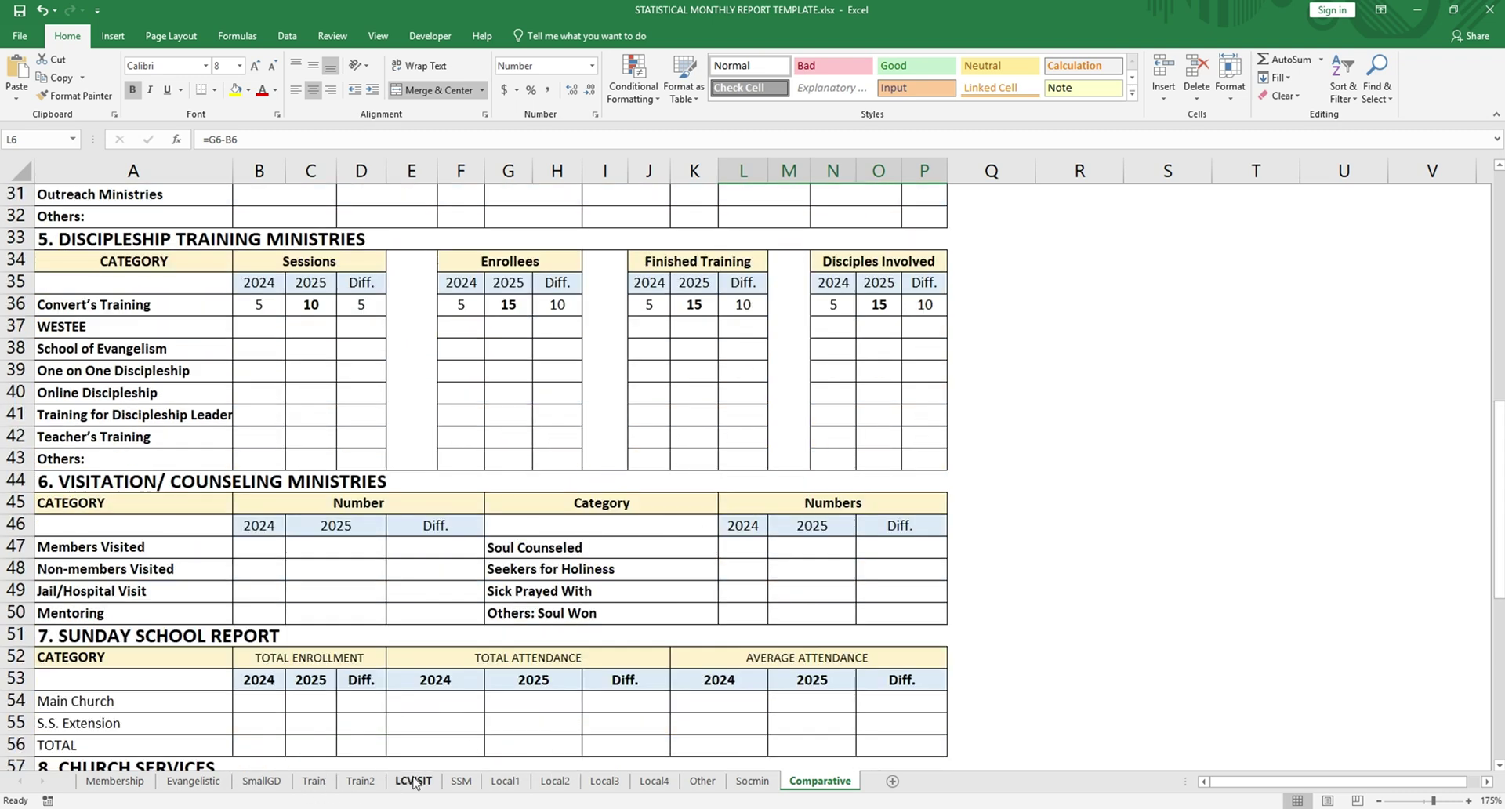
# Step: On the LCVISIT sheet, enter 15 for January in every 2025 column from Home of Members Visited through Others
pyautogui.click(414, 781)
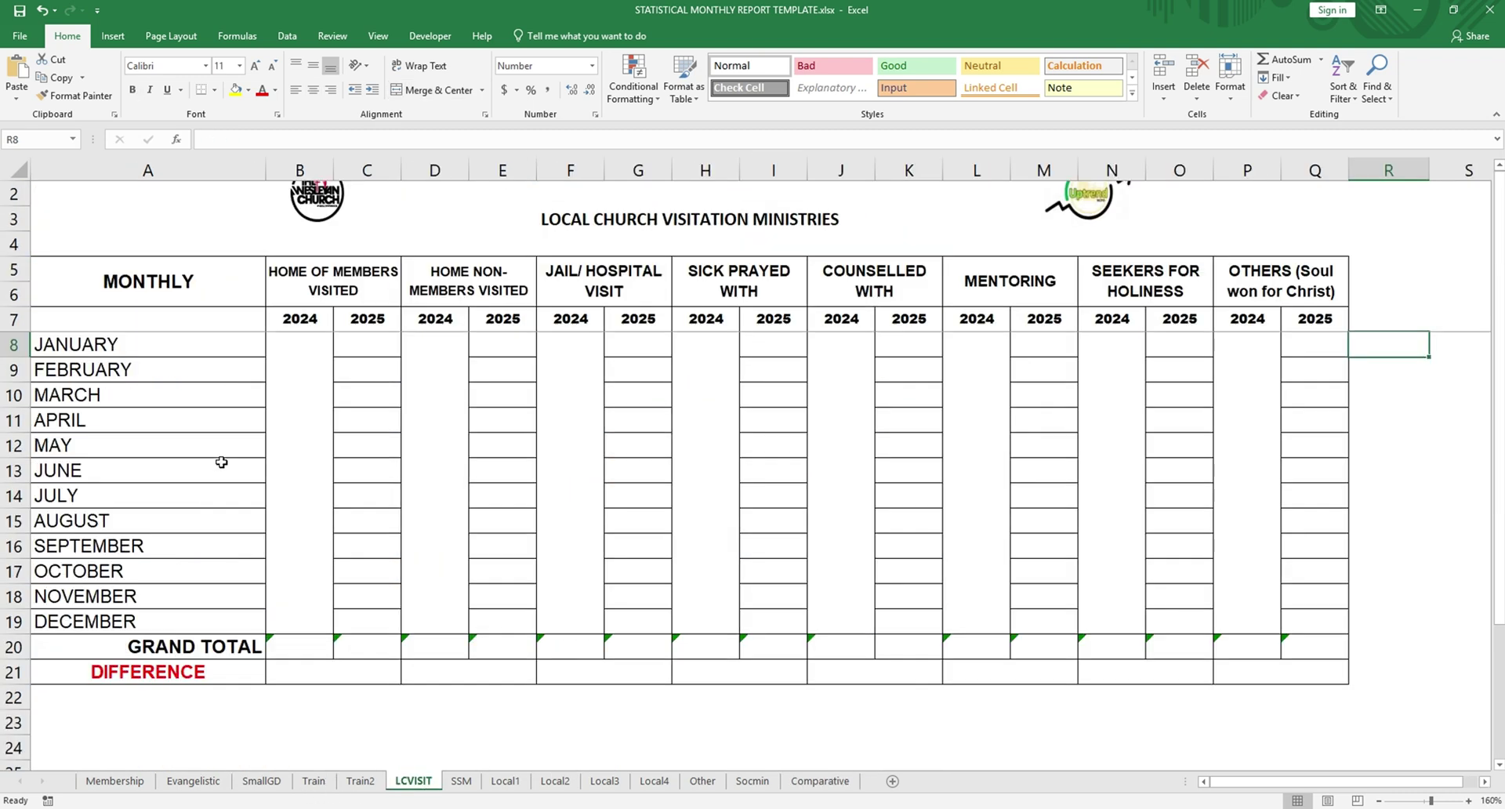
pyautogui.click(384, 343)
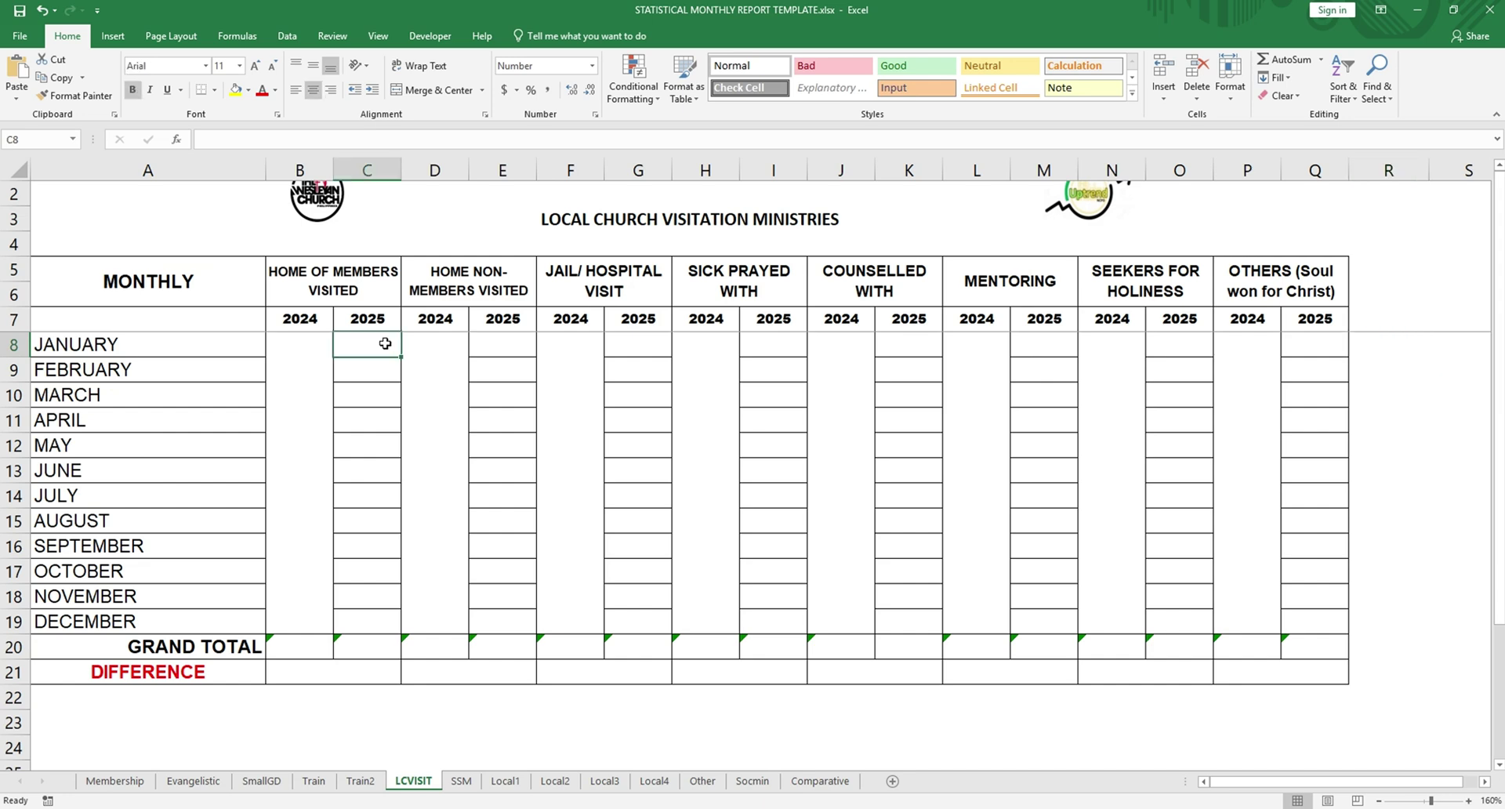
pyautogui.write('15')
pyautogui.press('Tab')
pyautogui.press('Tab')
pyautogui.write('15')
pyautogui.press('Tab')
pyautogui.press('Tab')
pyautogui.write('15')
pyautogui.press('Tab')
pyautogui.press('Tab')
pyautogui.write('15')
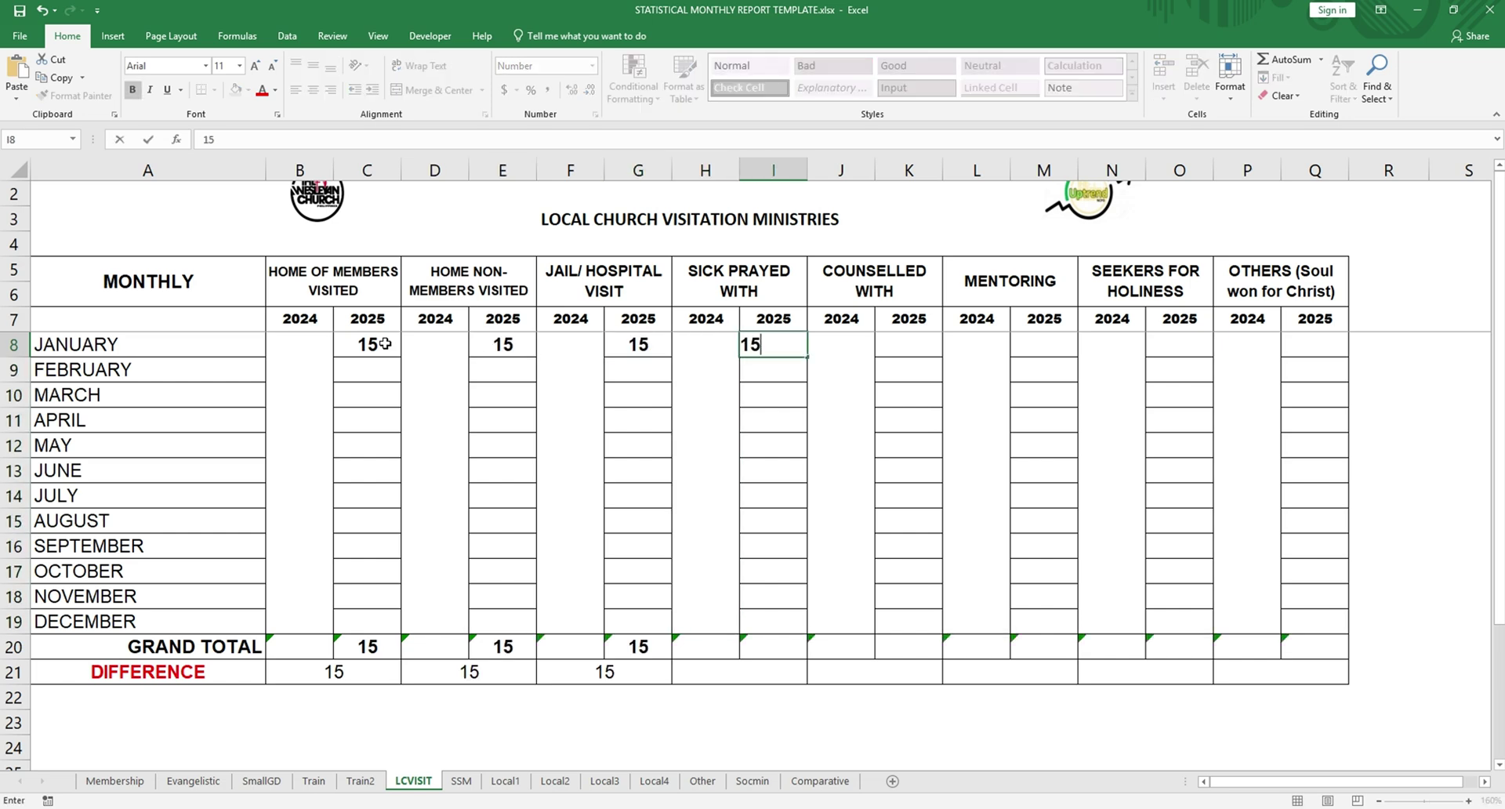
pyautogui.press('Tab')
pyautogui.press('Tab')
pyautogui.write('15')
pyautogui.press('Tab')
pyautogui.press('Tab')
pyautogui.write('15')
pyautogui.press('Tab')
pyautogui.press('Tab')
pyautogui.write('15')
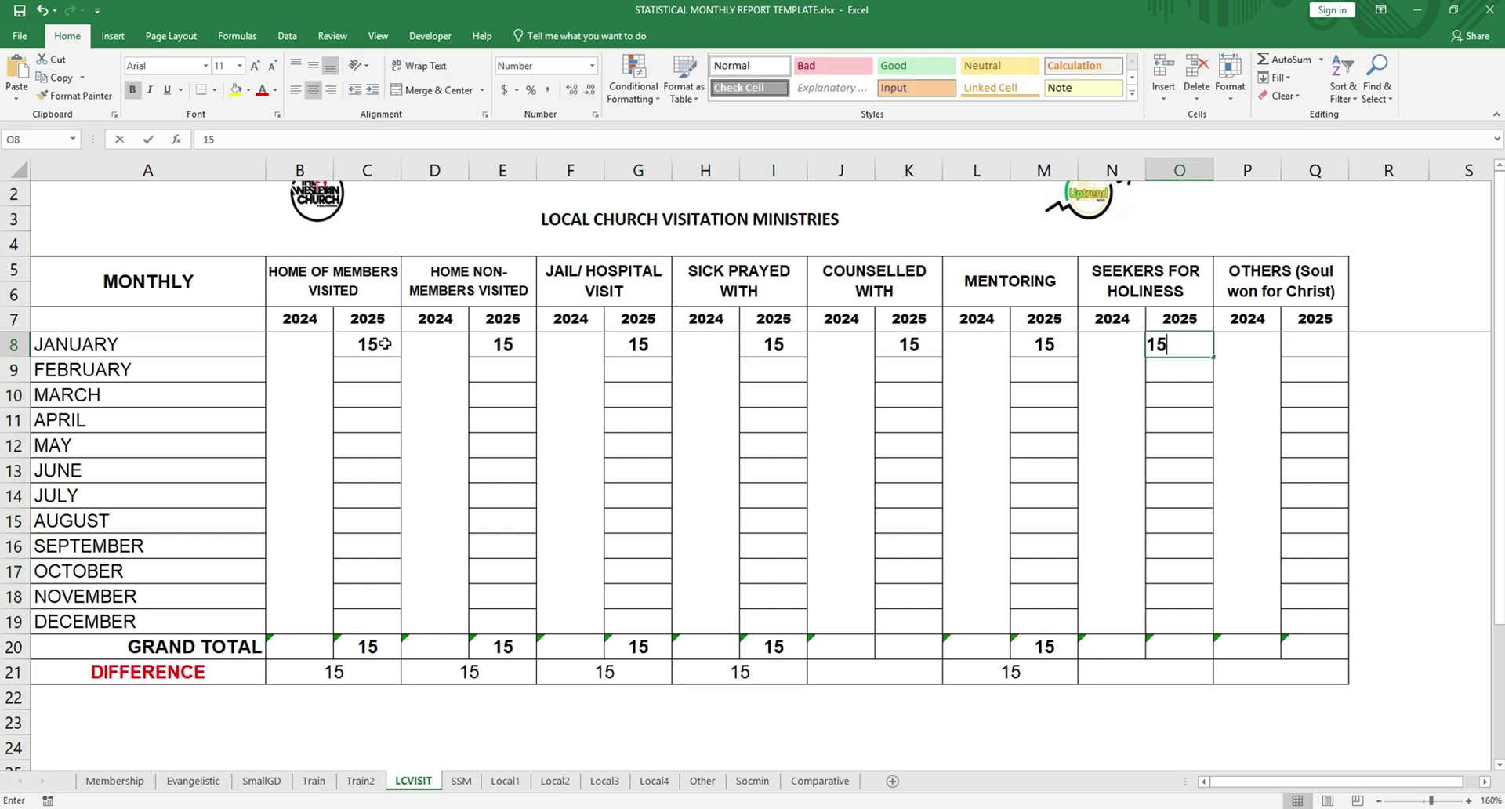
pyautogui.press('Tab')
pyautogui.press('Tab')
pyautogui.write('15')
pyautogui.press('Tab')
# Step: Enter 10 in every 2024 column of the LCVISIT sheet, from Home of Members Visited through Others, and check the Comparative sheet's visitation section
pyautogui.moveTo(299, 345); pyautogui.dragTo(300, 620)
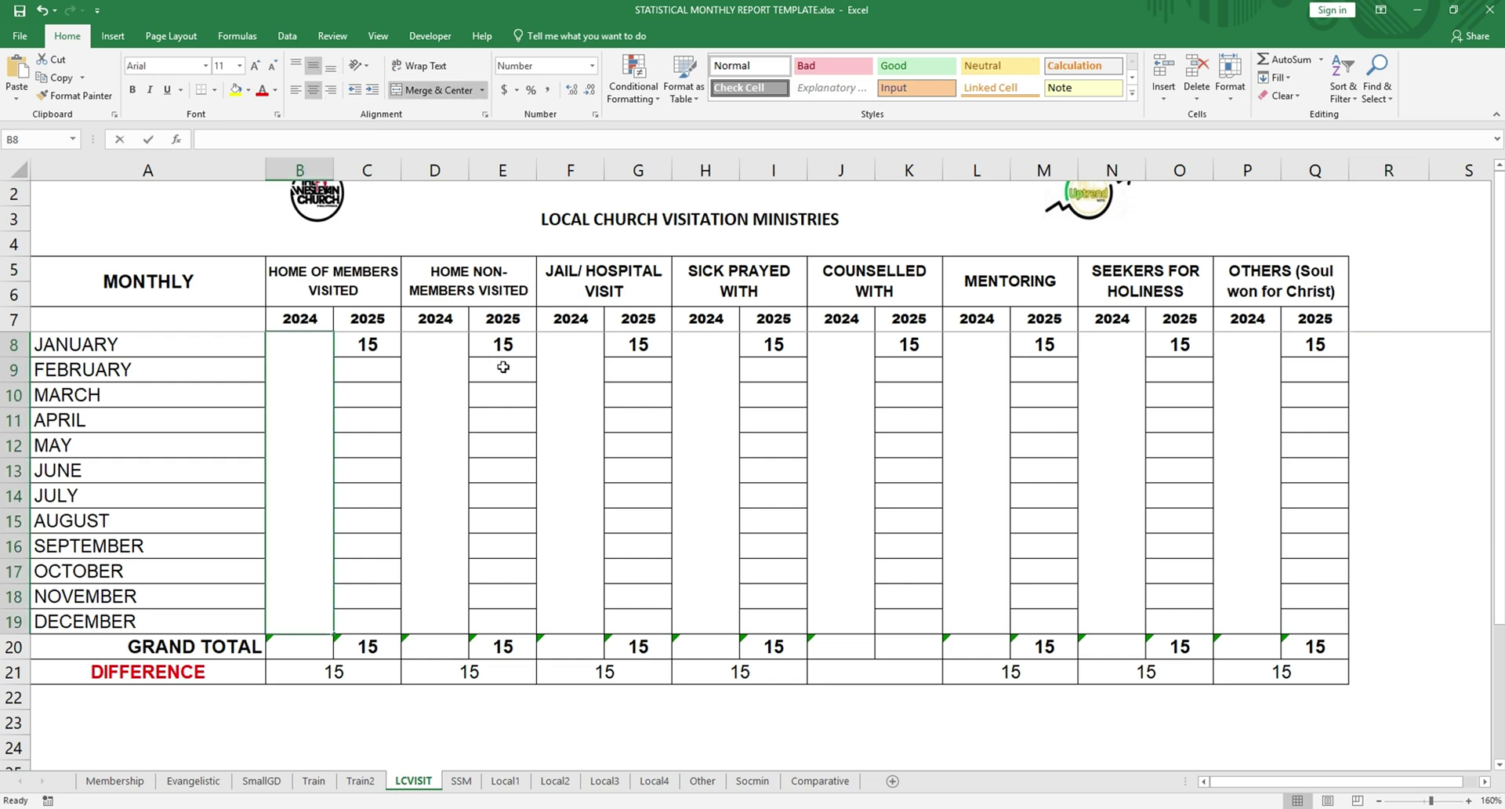
pyautogui.write('10')
pyautogui.press('Tab')
pyautogui.press('Tab')
pyautogui.write('10')
pyautogui.press('Tab')
pyautogui.press('Tab')
pyautogui.write('10')
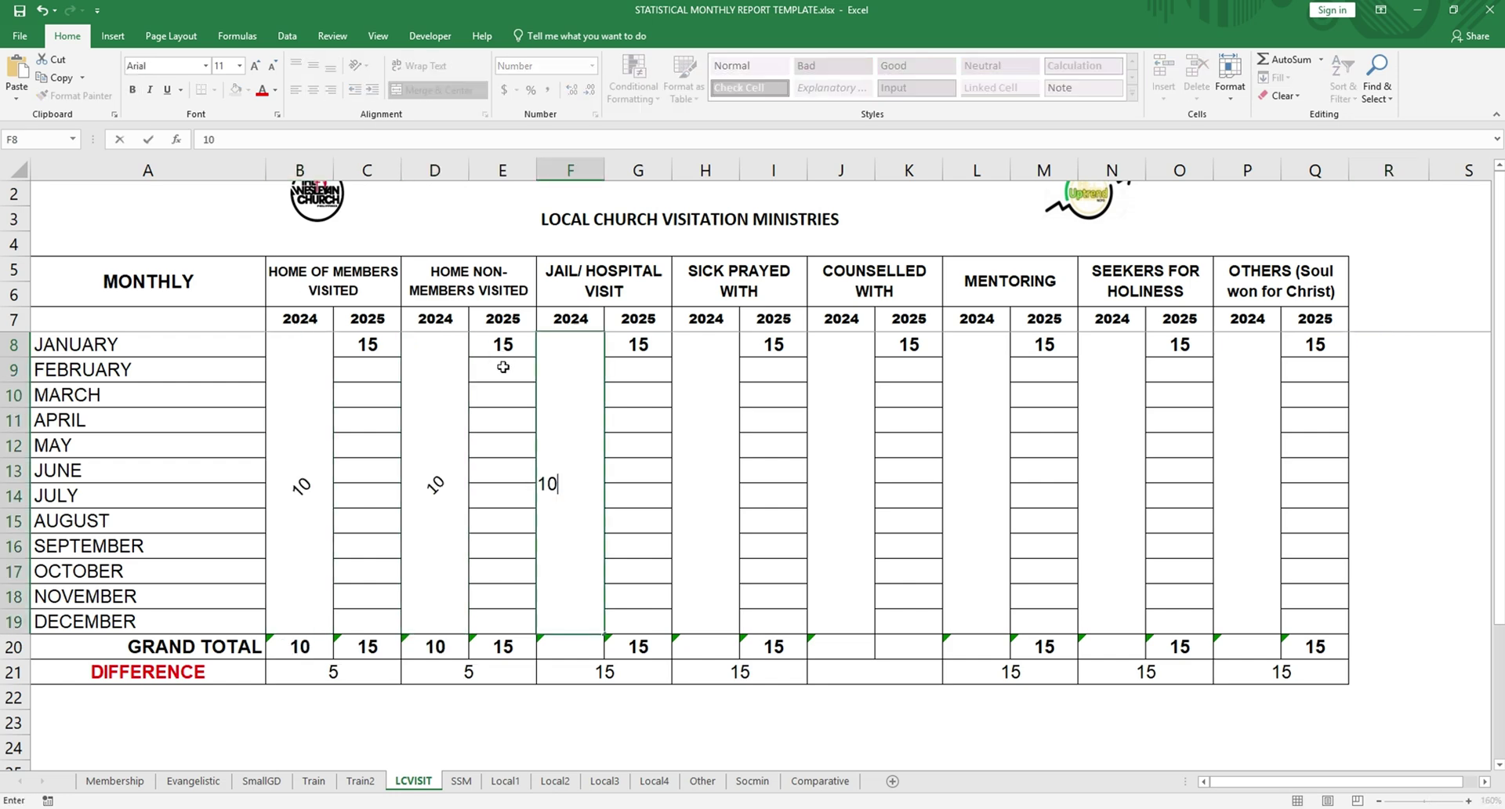
pyautogui.press('Tab')
pyautogui.press('Tab')
pyautogui.write('10')
pyautogui.press('Tab')
pyautogui.press('Tab')
pyautogui.write('10')
pyautogui.press('Tab')
pyautogui.press('Tab')
pyautogui.write('10')
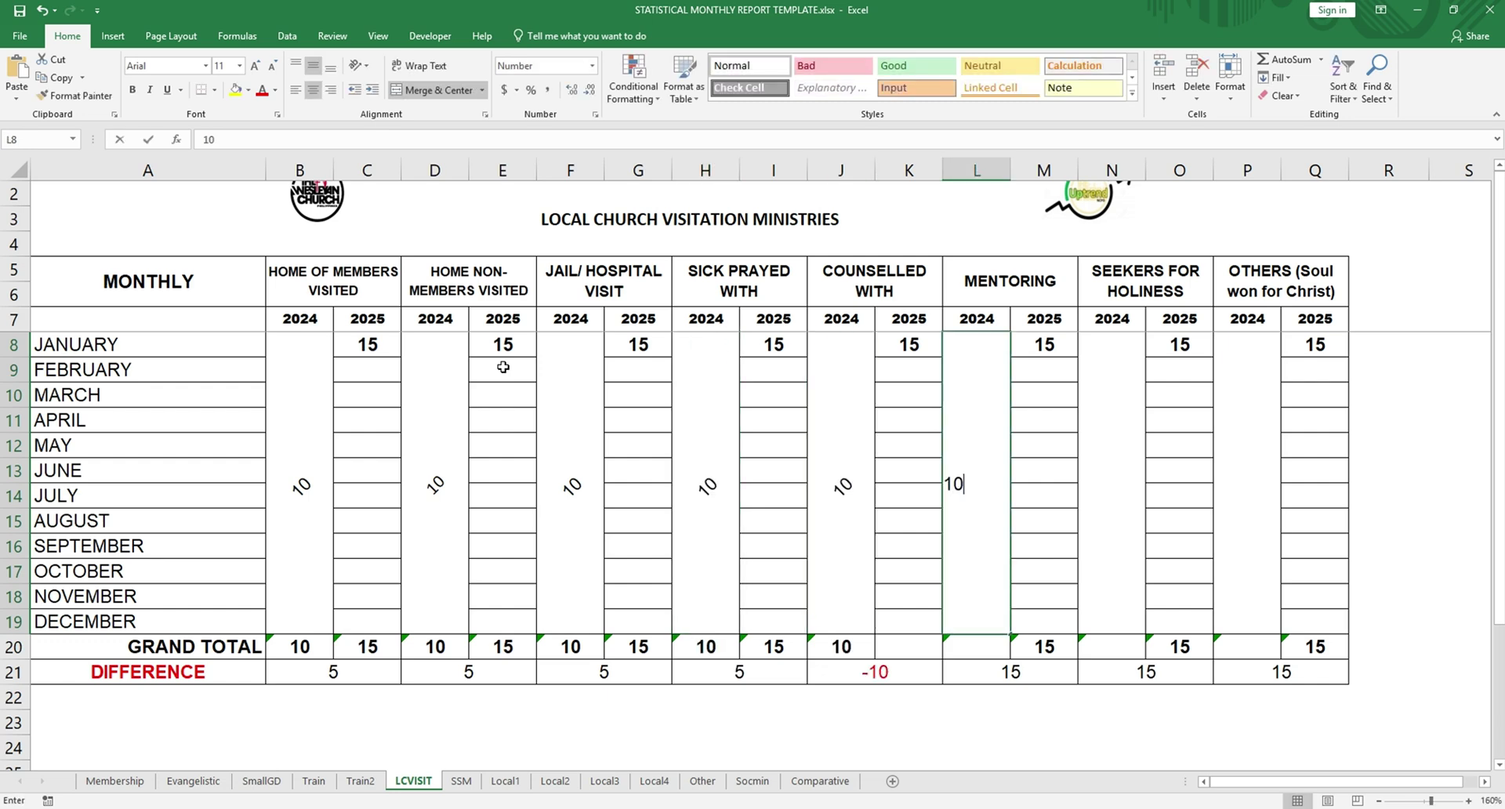
pyautogui.press('Tab')
pyautogui.press('Tab')
pyautogui.write('10')
pyautogui.press('Tab')
pyautogui.press('Tab')
pyautogui.write('10')
pyautogui.press('Tab')
pyautogui.press('Tab')
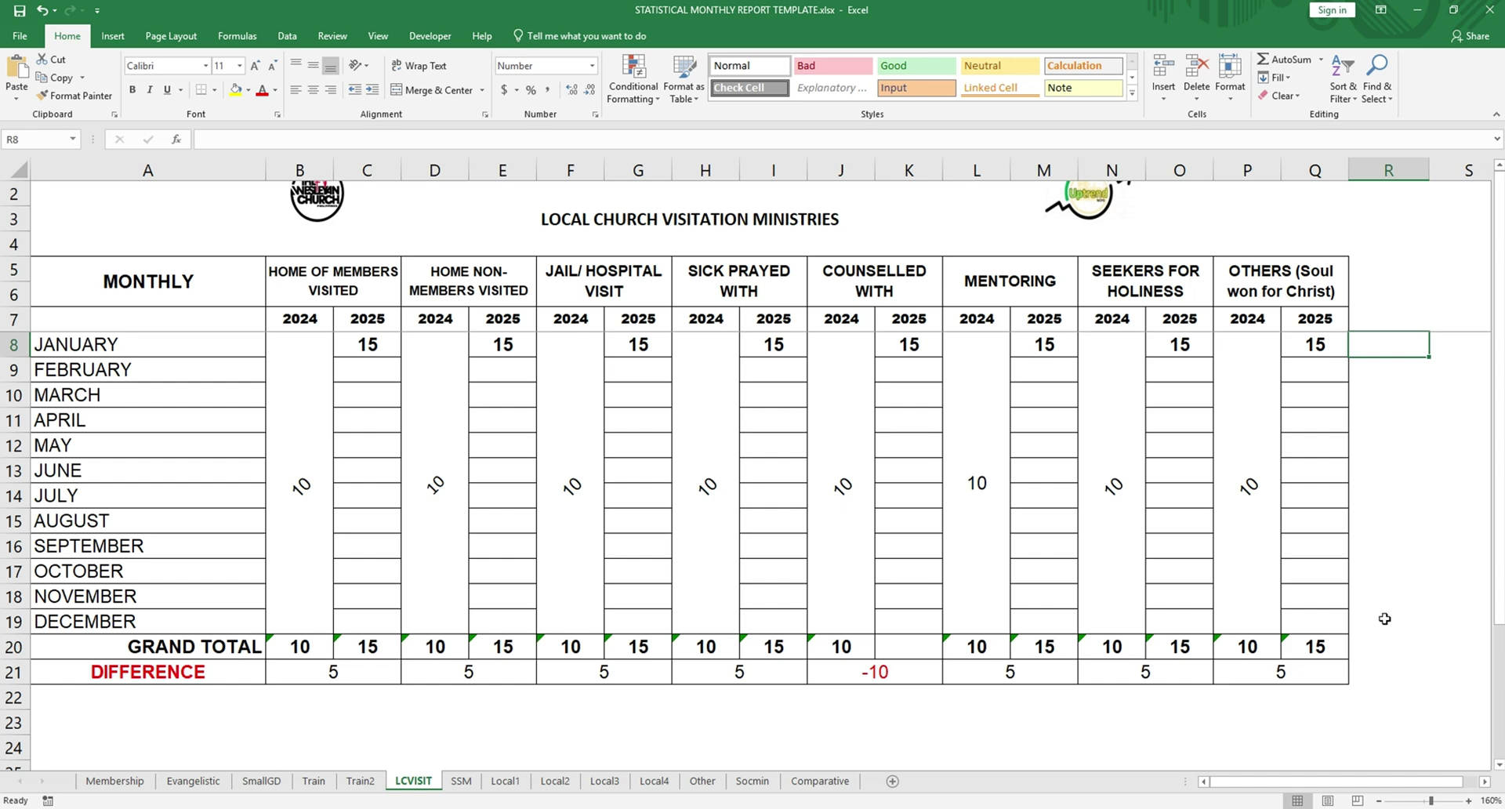
pyautogui.click(819, 781)
pyautogui.scroll(-1, 209, 569)
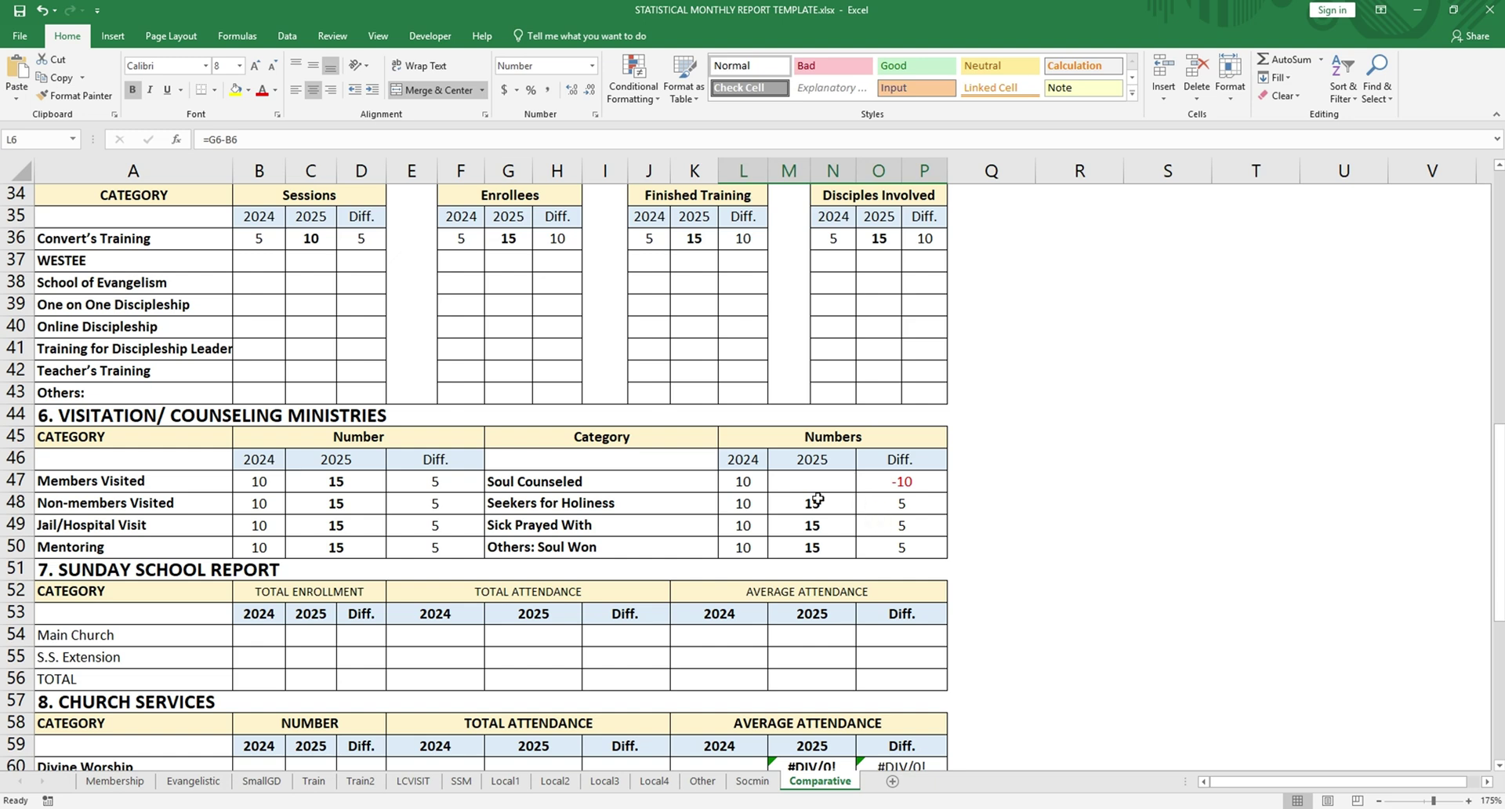
# Step: On LCVISIT, sum K8:K19 in the Grand Total cell for Counselled With 2025 and check Soul Counseled on the Comparative sheet
pyautogui.click(434, 782)
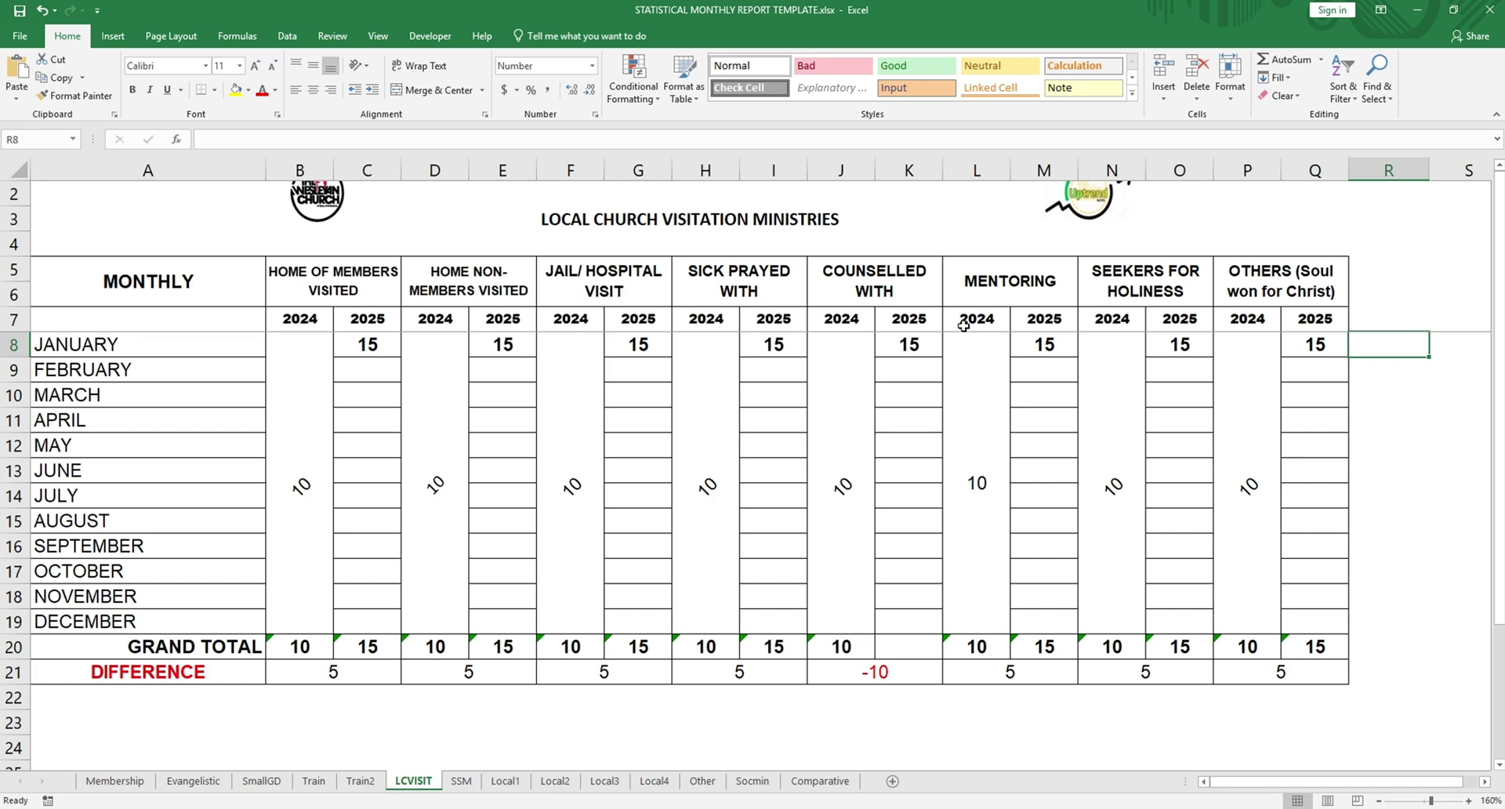
pyautogui.click(901, 645)
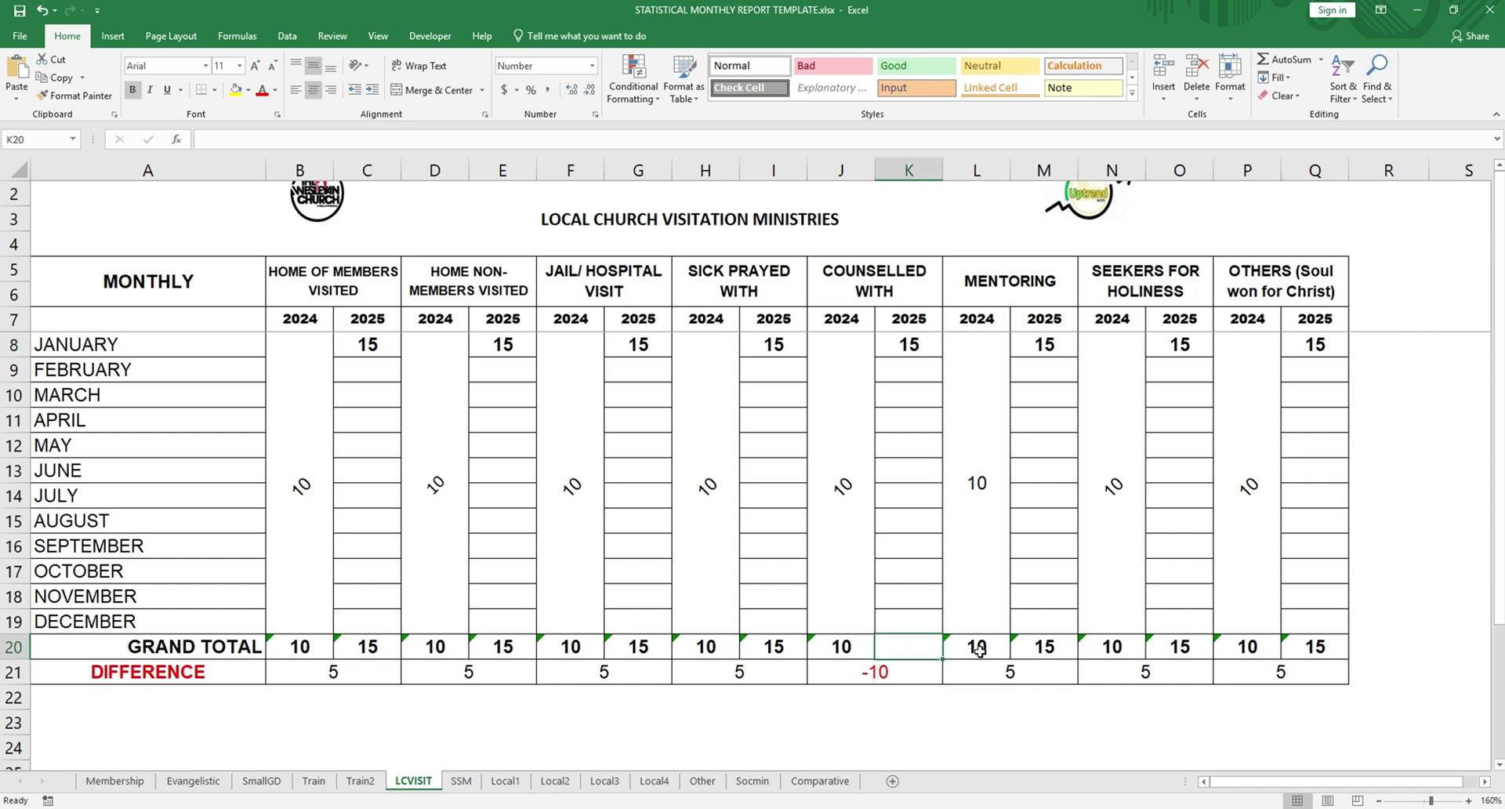
pyautogui.press('alt')
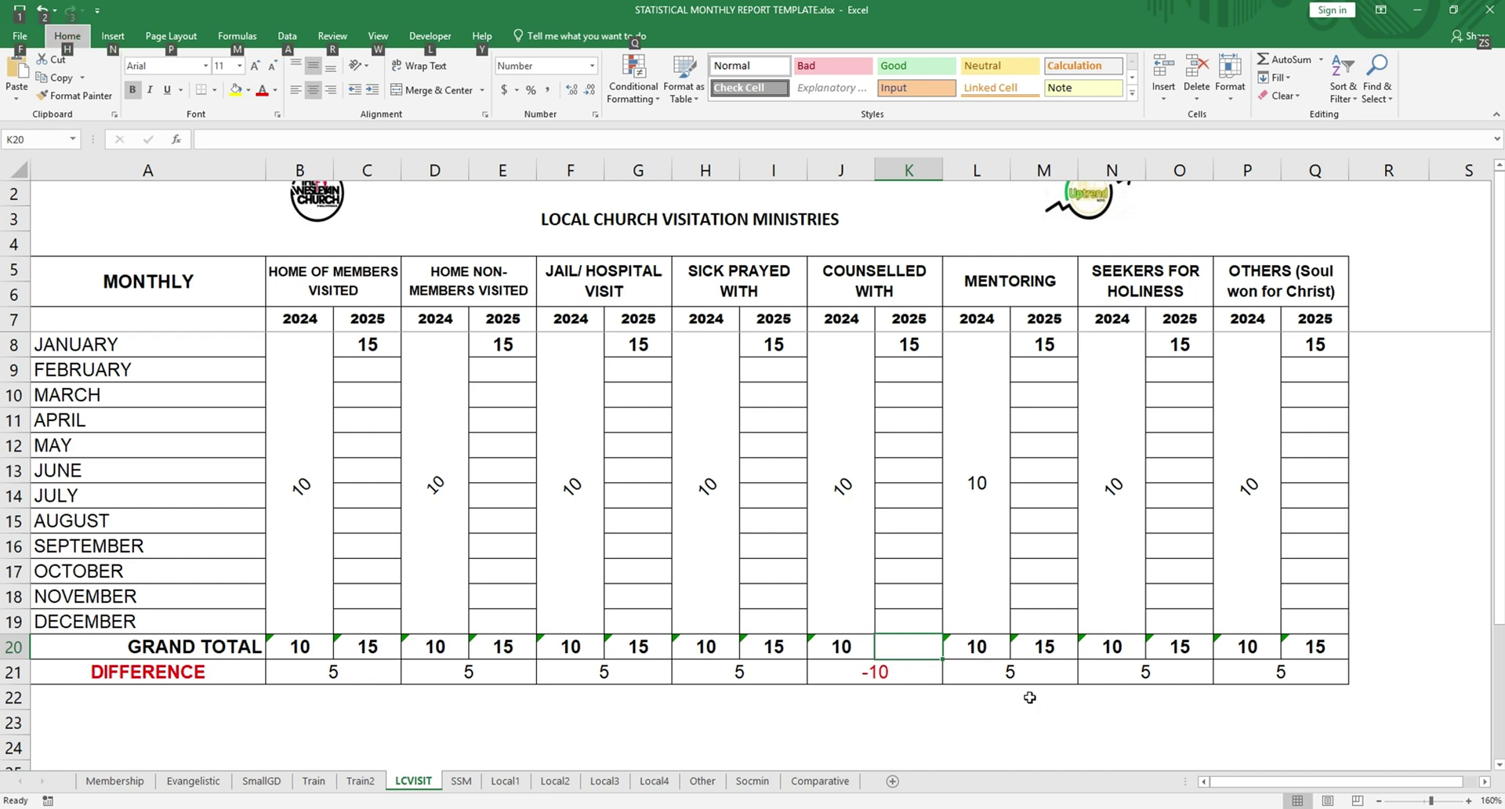
pyautogui.click(912, 647)
pyautogui.hotkey('alt', '=')
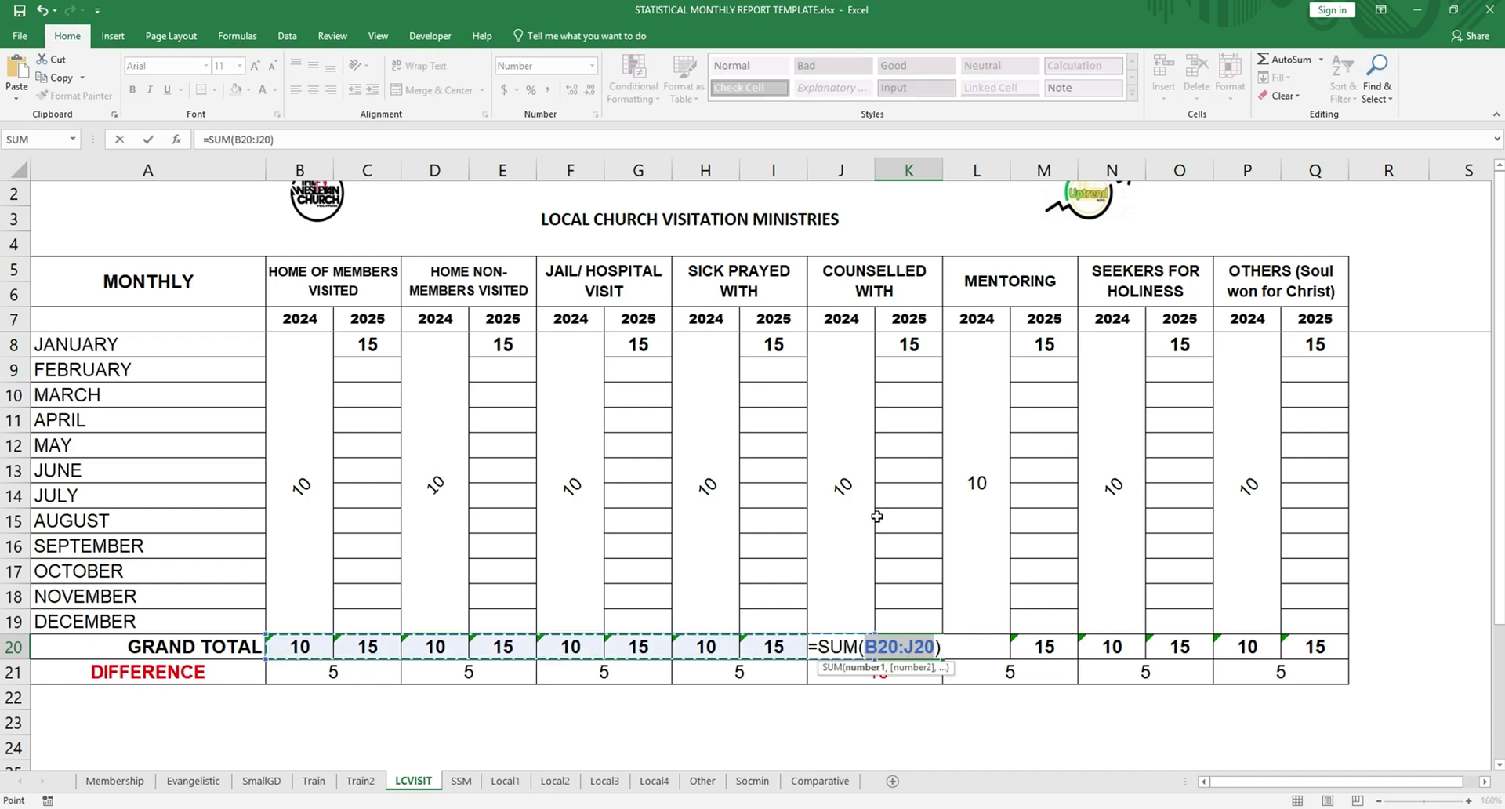
pyautogui.click(902, 349)
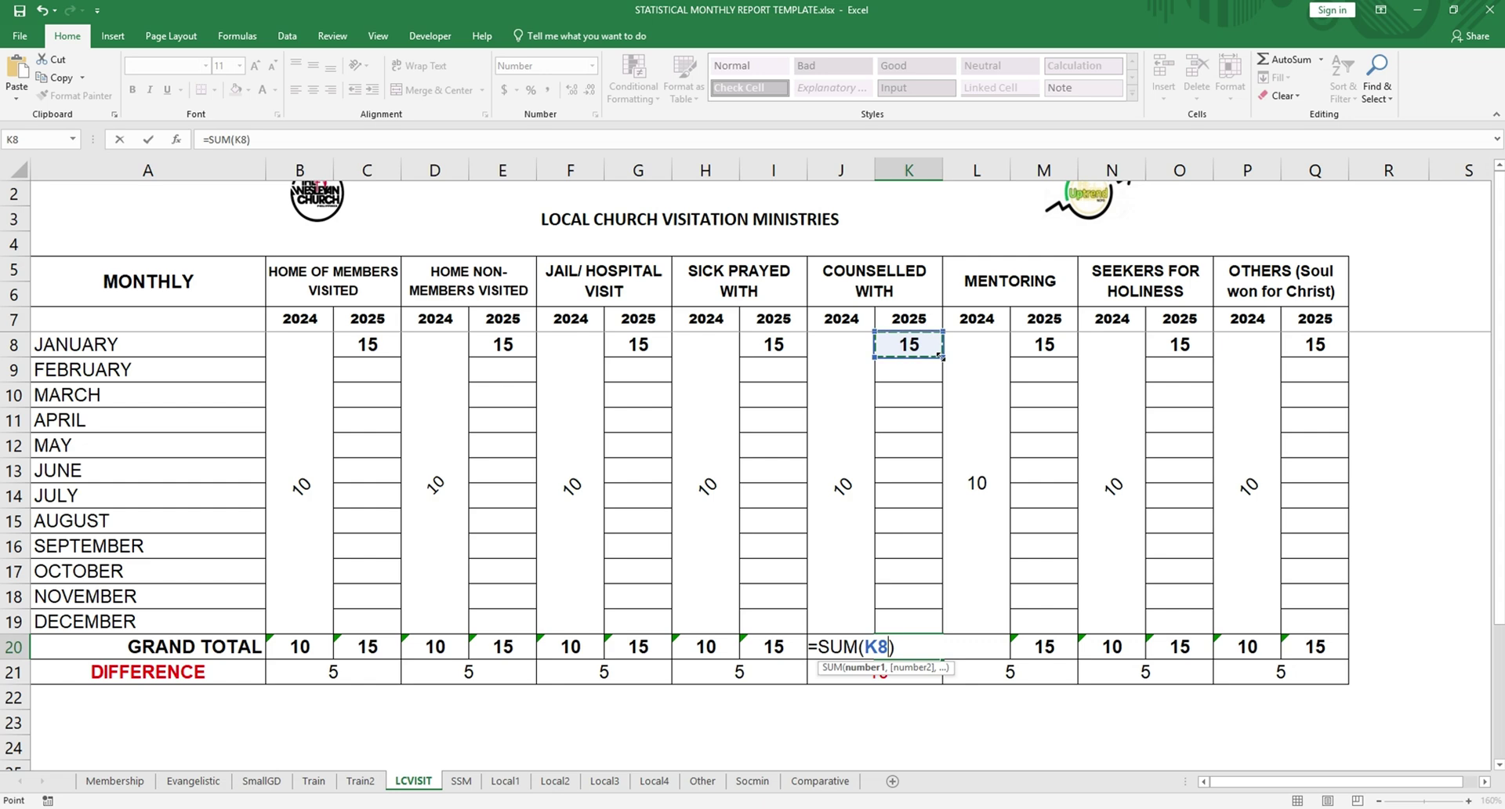
pyautogui.moveTo(943, 357); pyautogui.dragTo(943, 623)
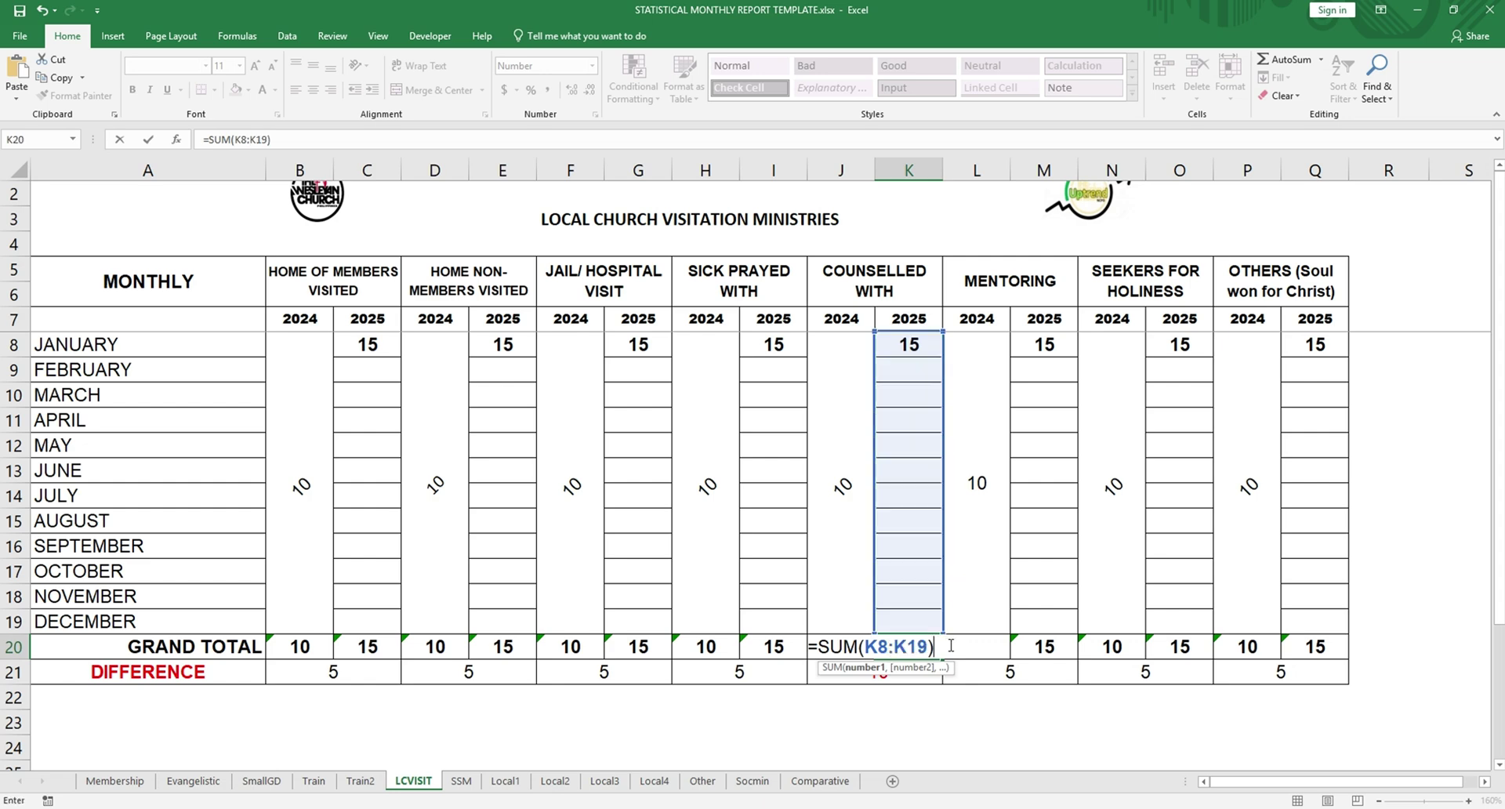
pyautogui.press('Return')
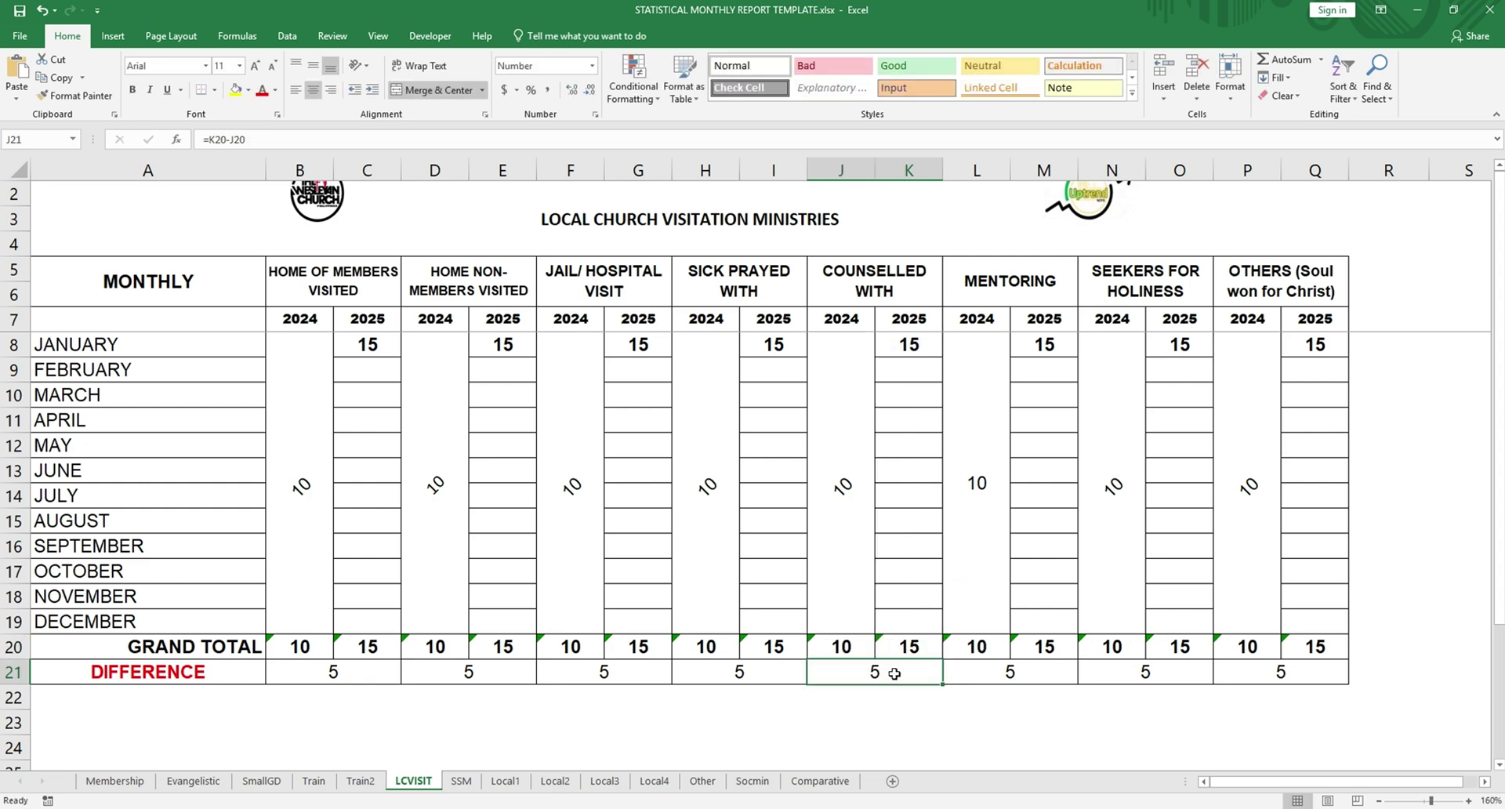
pyautogui.click(820, 780)
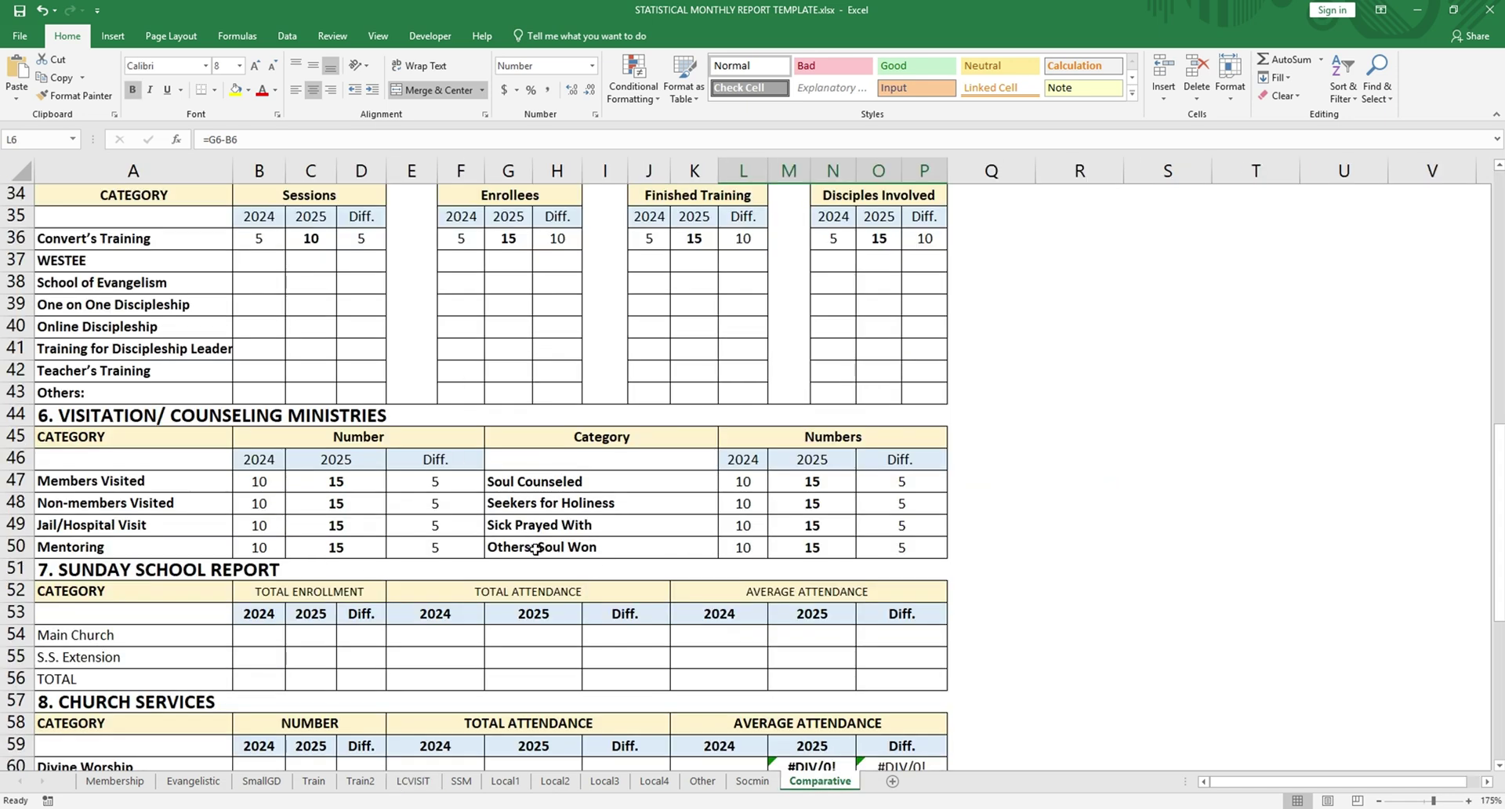
pyautogui.click(837, 485)
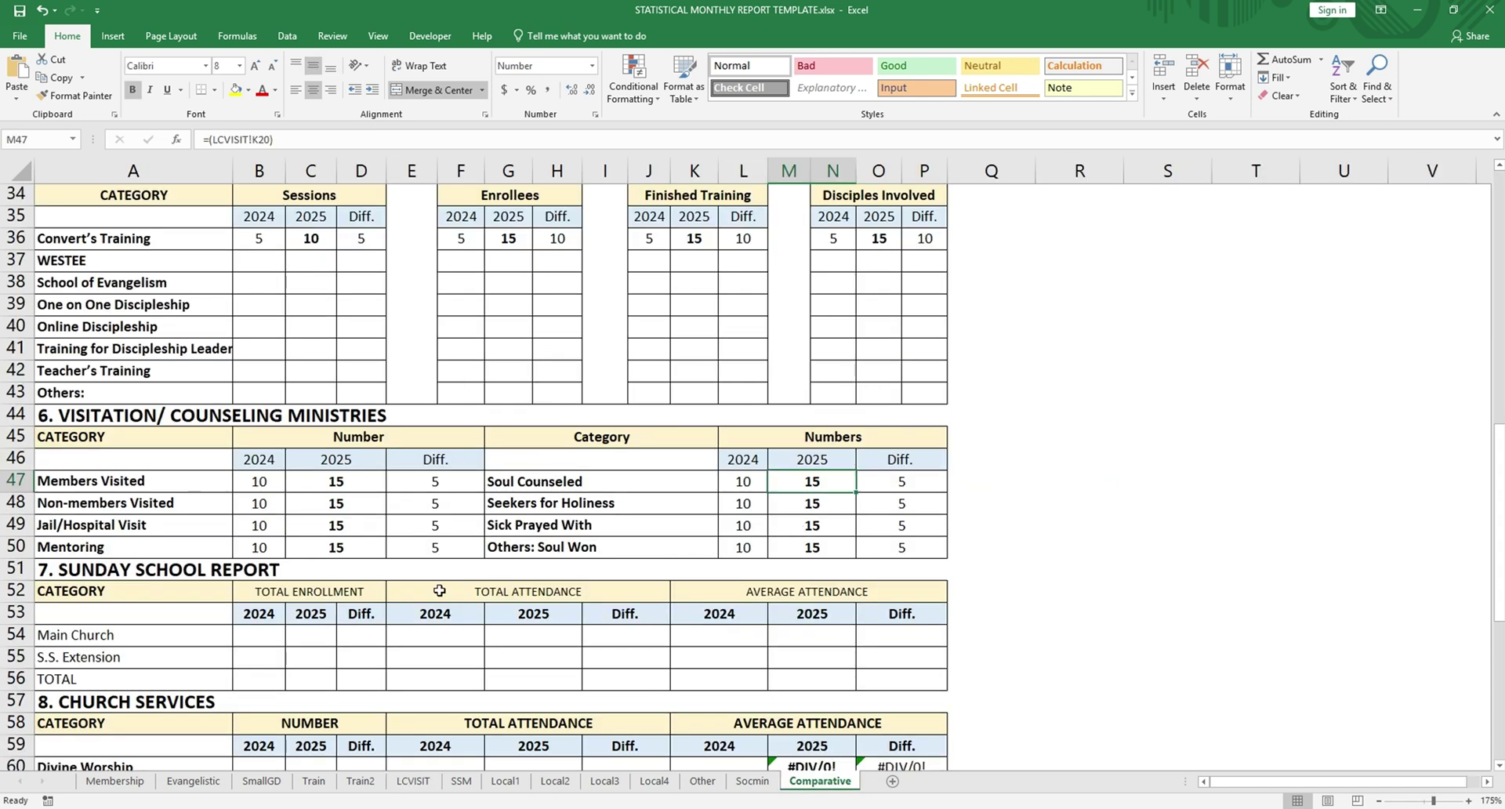
# Step: On the SSM sheet, enter 15 for January in every 2025 column of the Main and Extension groups
pyautogui.scroll(-2, 439, 591)
pyautogui.click(461, 781)
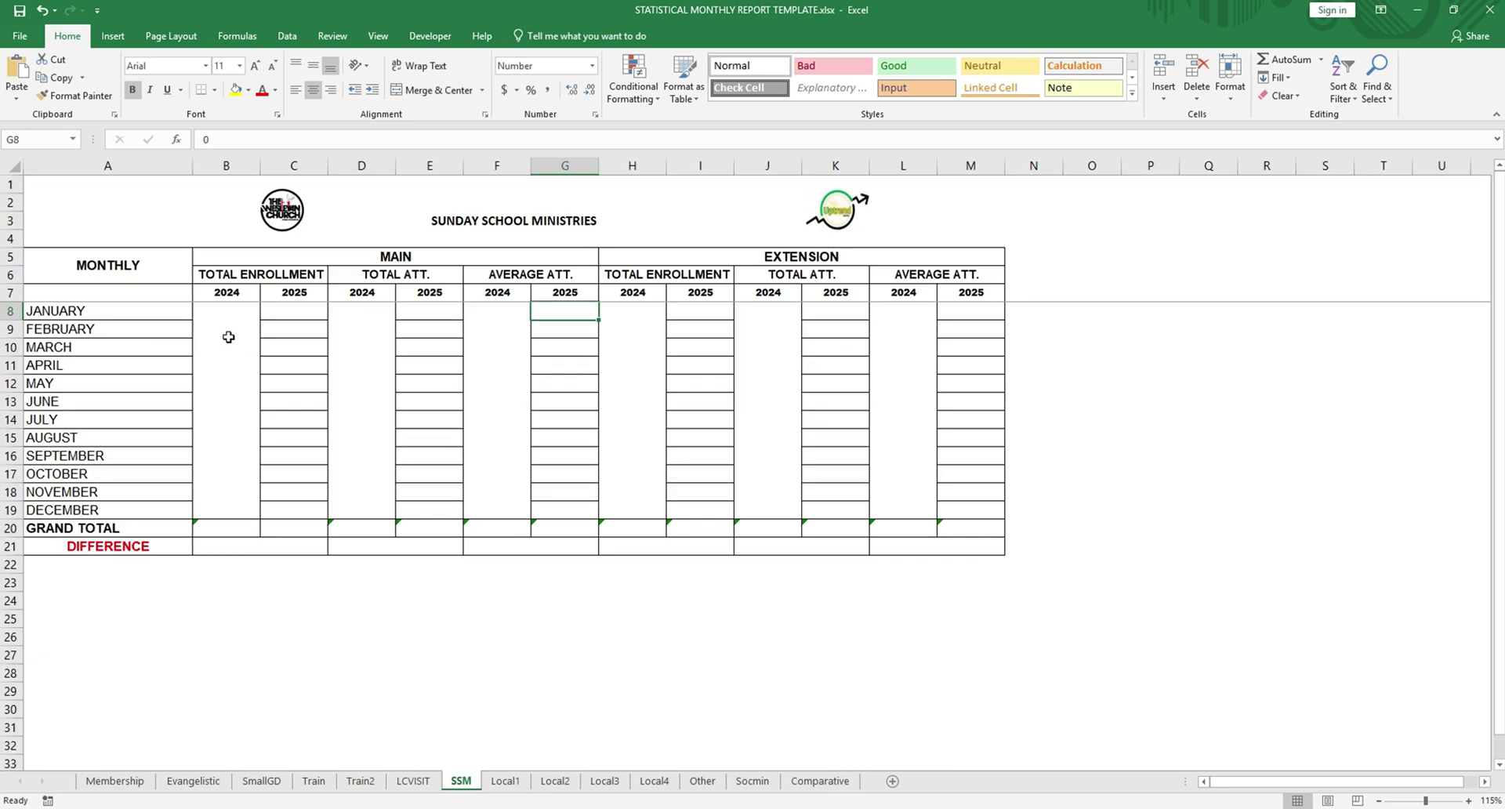
pyautogui.click(265, 317)
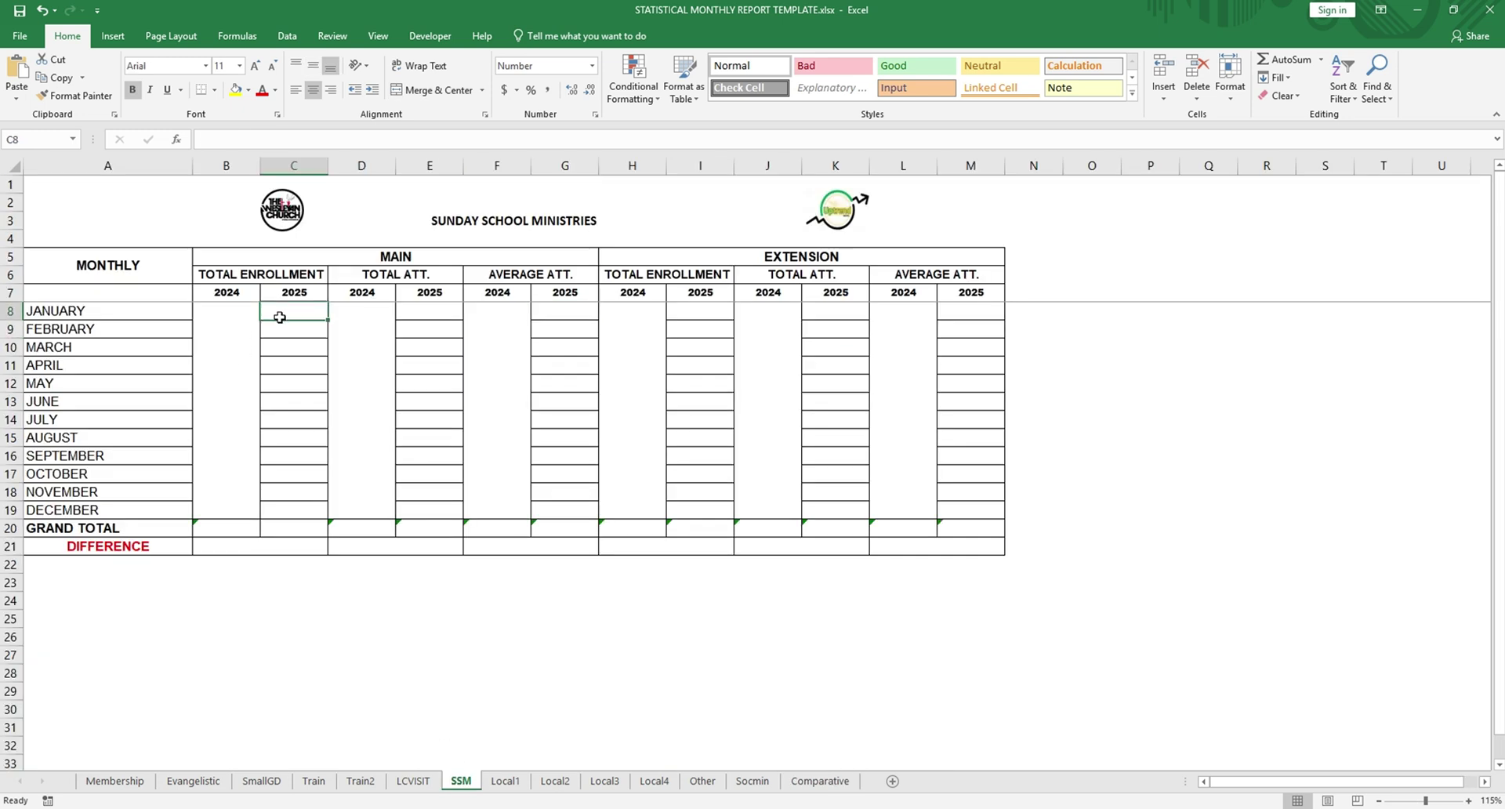
pyautogui.write('15')
pyautogui.press('Tab')
pyautogui.write('15')
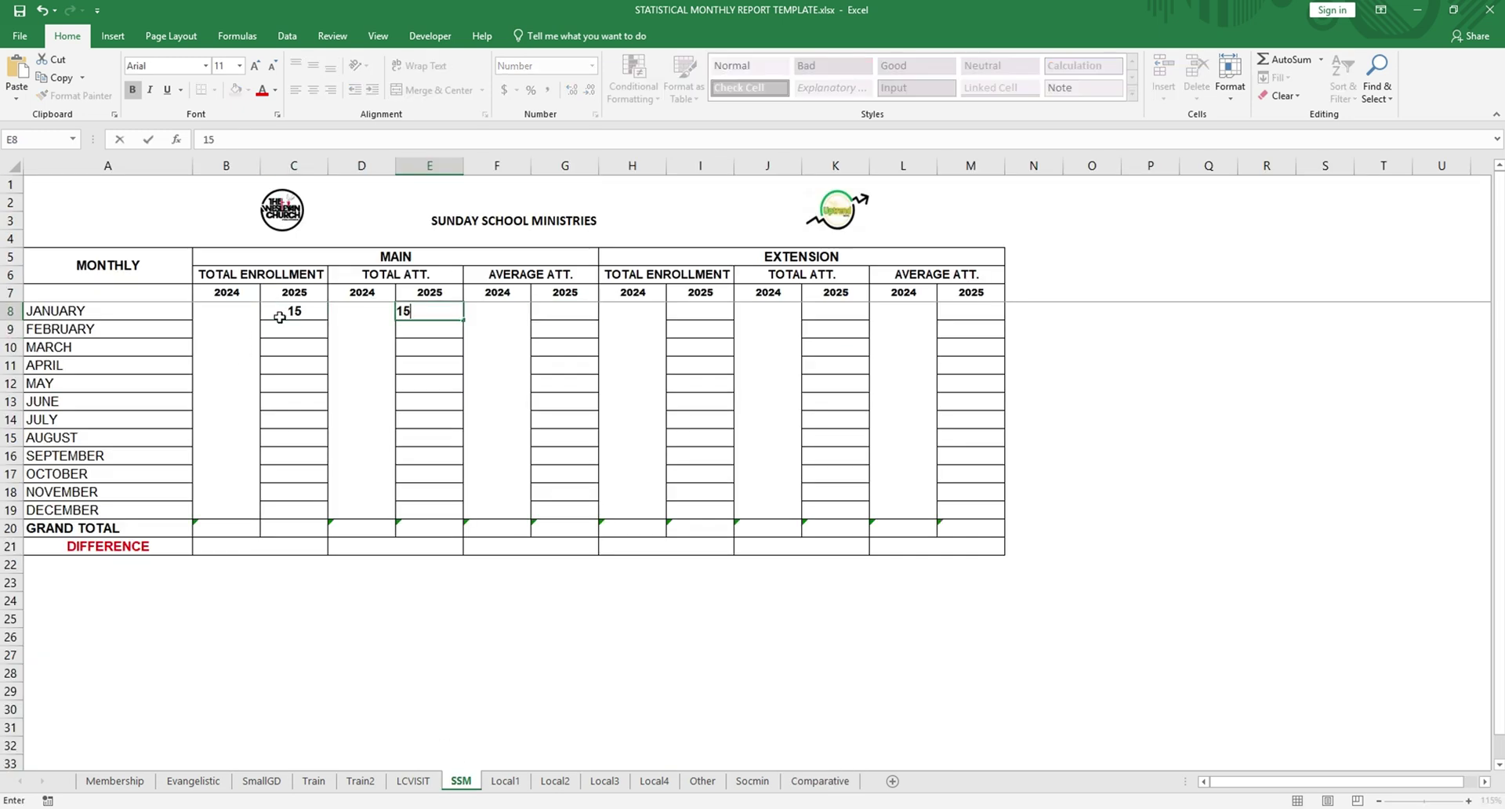
pyautogui.press('Tab')
pyautogui.write('15')
pyautogui.press('Tab')
pyautogui.write('15')
pyautogui.press('Tab')
pyautogui.write('15')
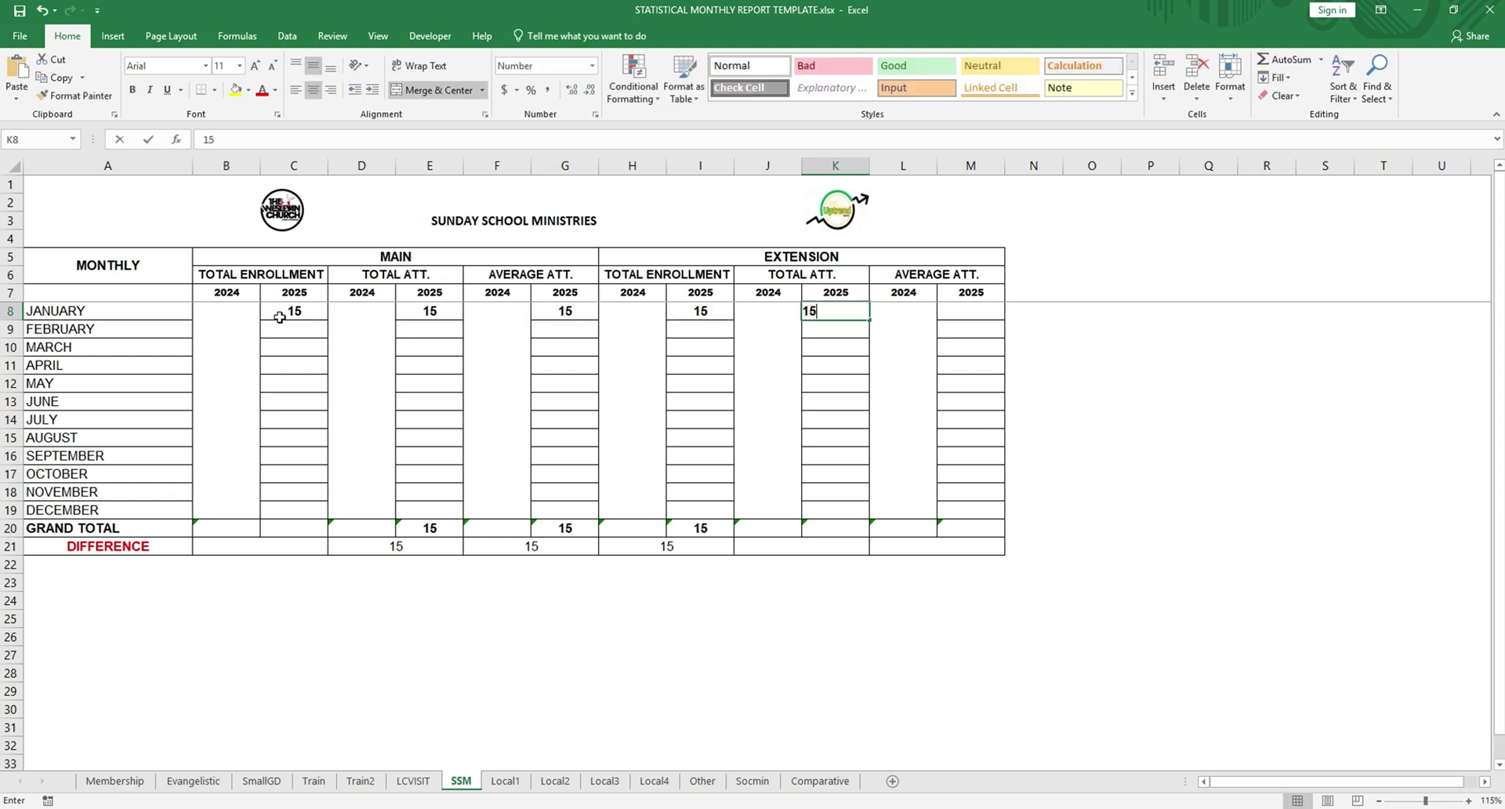
pyautogui.press('Tab')
pyautogui.write('15')
pyautogui.press('Tab')
# Step: Enter 10 in every 2024 column of the SSM sheet and check the Sunday School Report section of the Comparative sheet
pyautogui.click(207, 361)
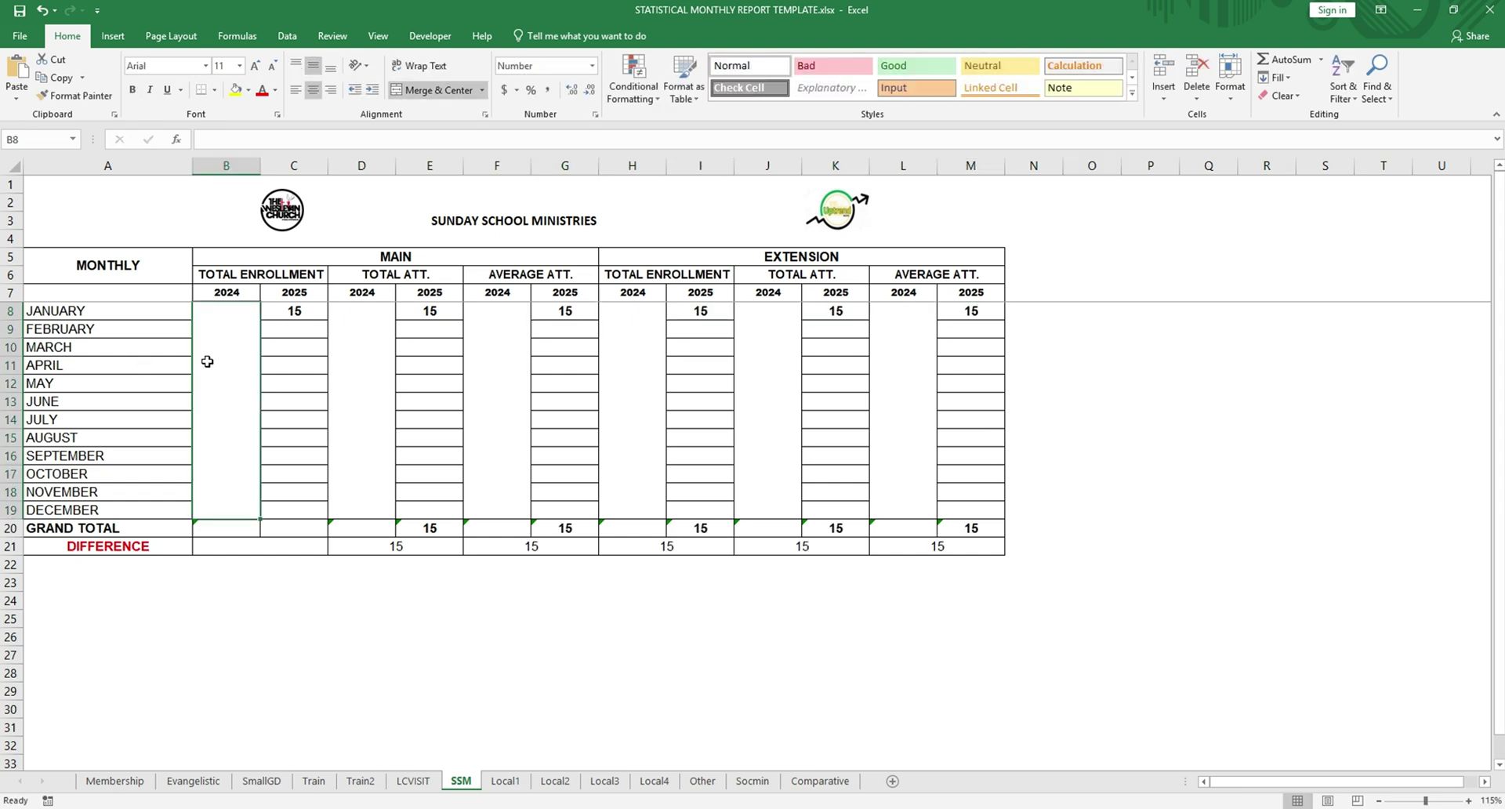
pyautogui.write('10')
pyautogui.press('Tab')
pyautogui.write('10')
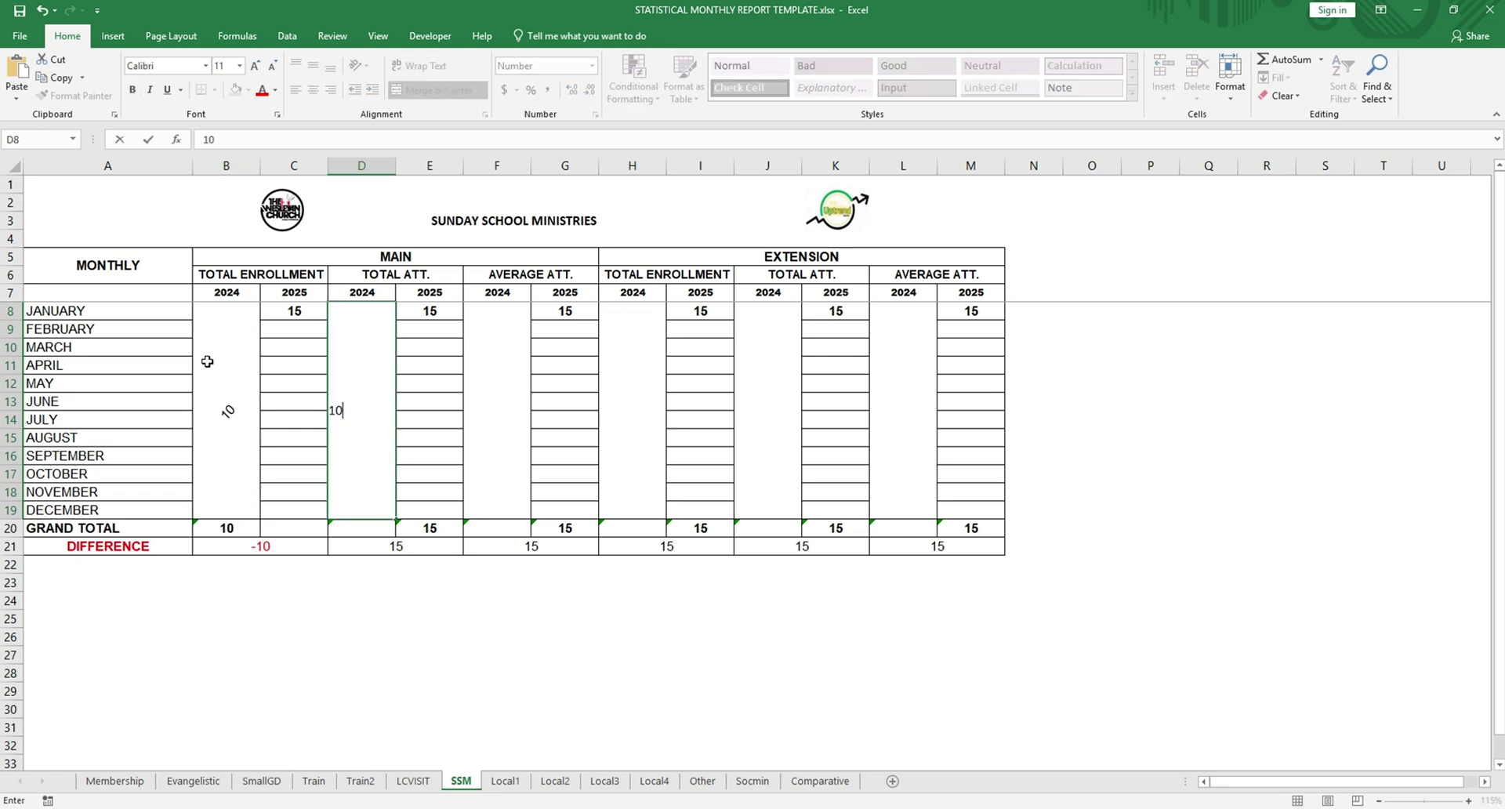
pyautogui.press('Tab')
pyautogui.write('10')
pyautogui.press('Tab')
pyautogui.write('10')
pyautogui.press('Tab')
pyautogui.write('10')
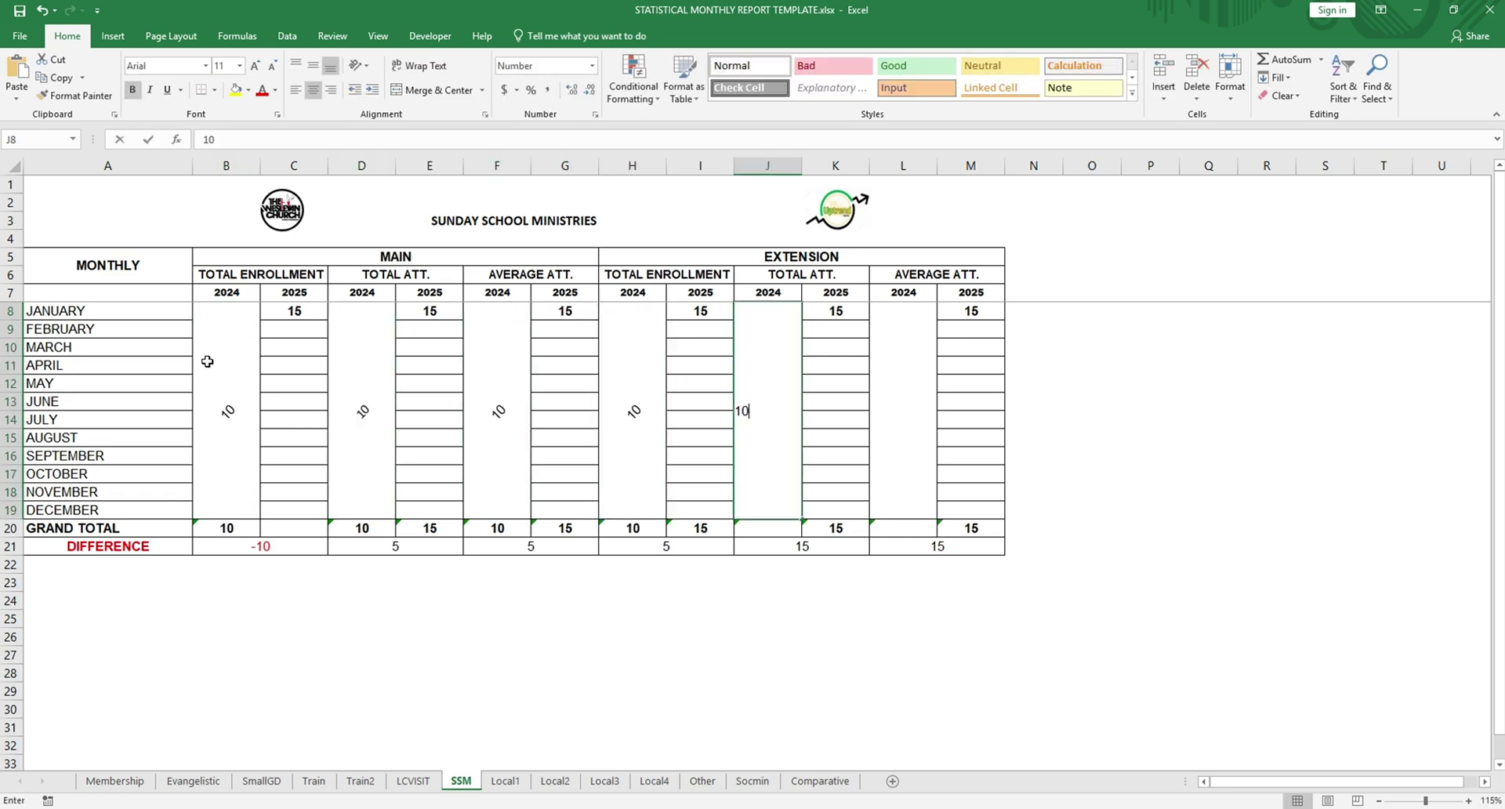
pyautogui.press('Tab')
pyautogui.write('10')
pyautogui.press('Tab')
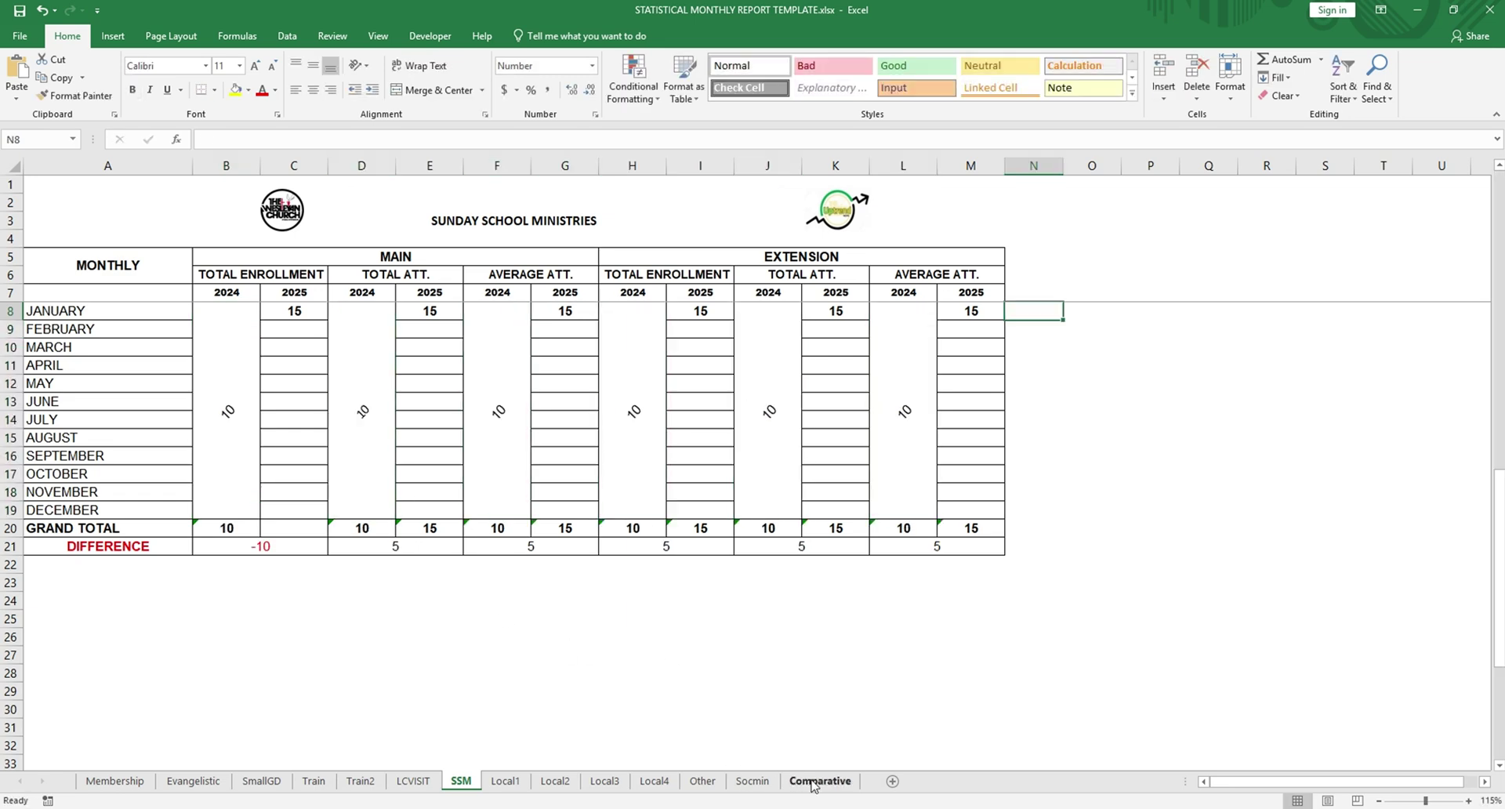
pyautogui.click(820, 780)
pyautogui.scroll(-2, 486, 478)
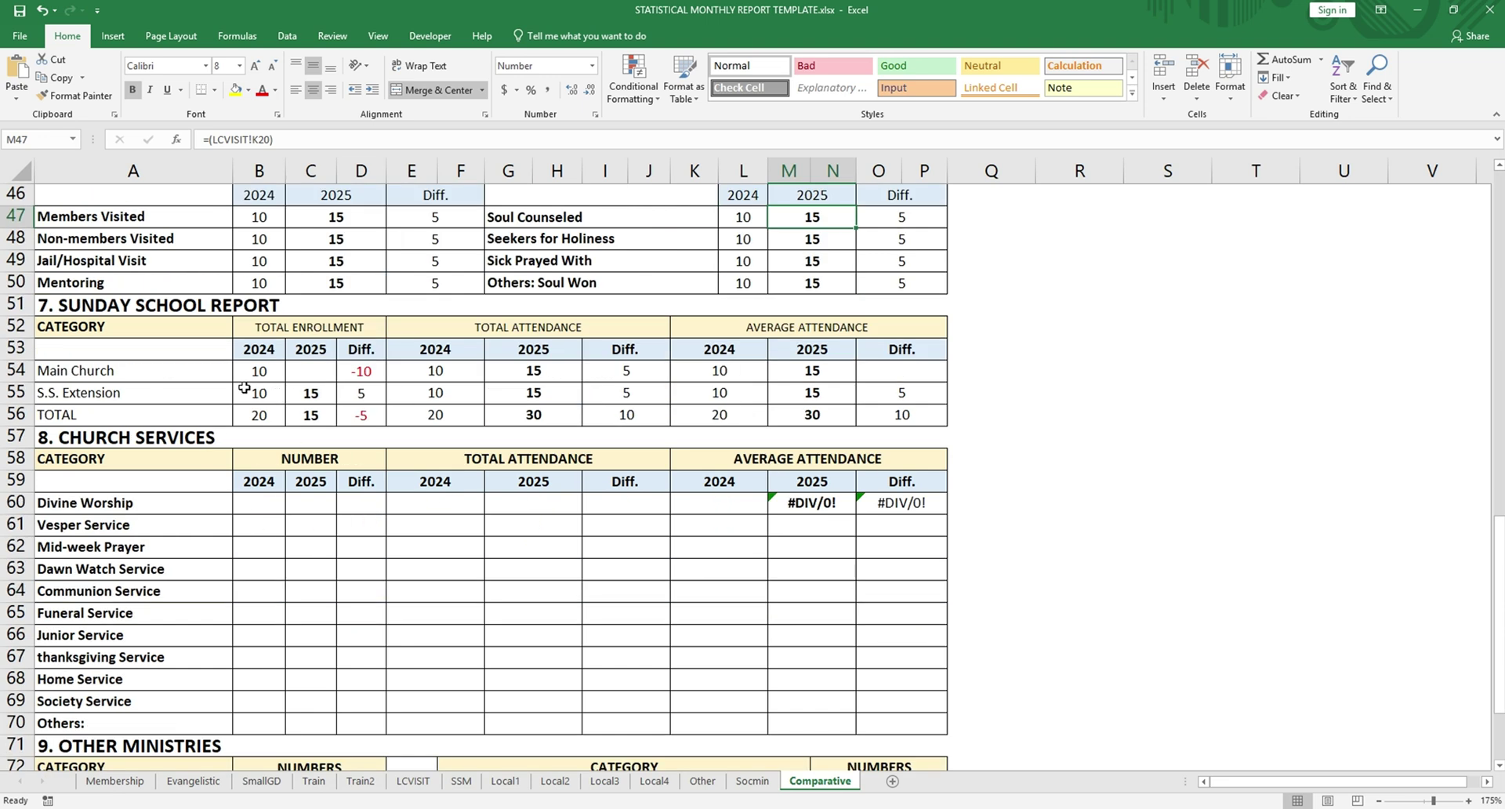
pyautogui.click(316, 372)
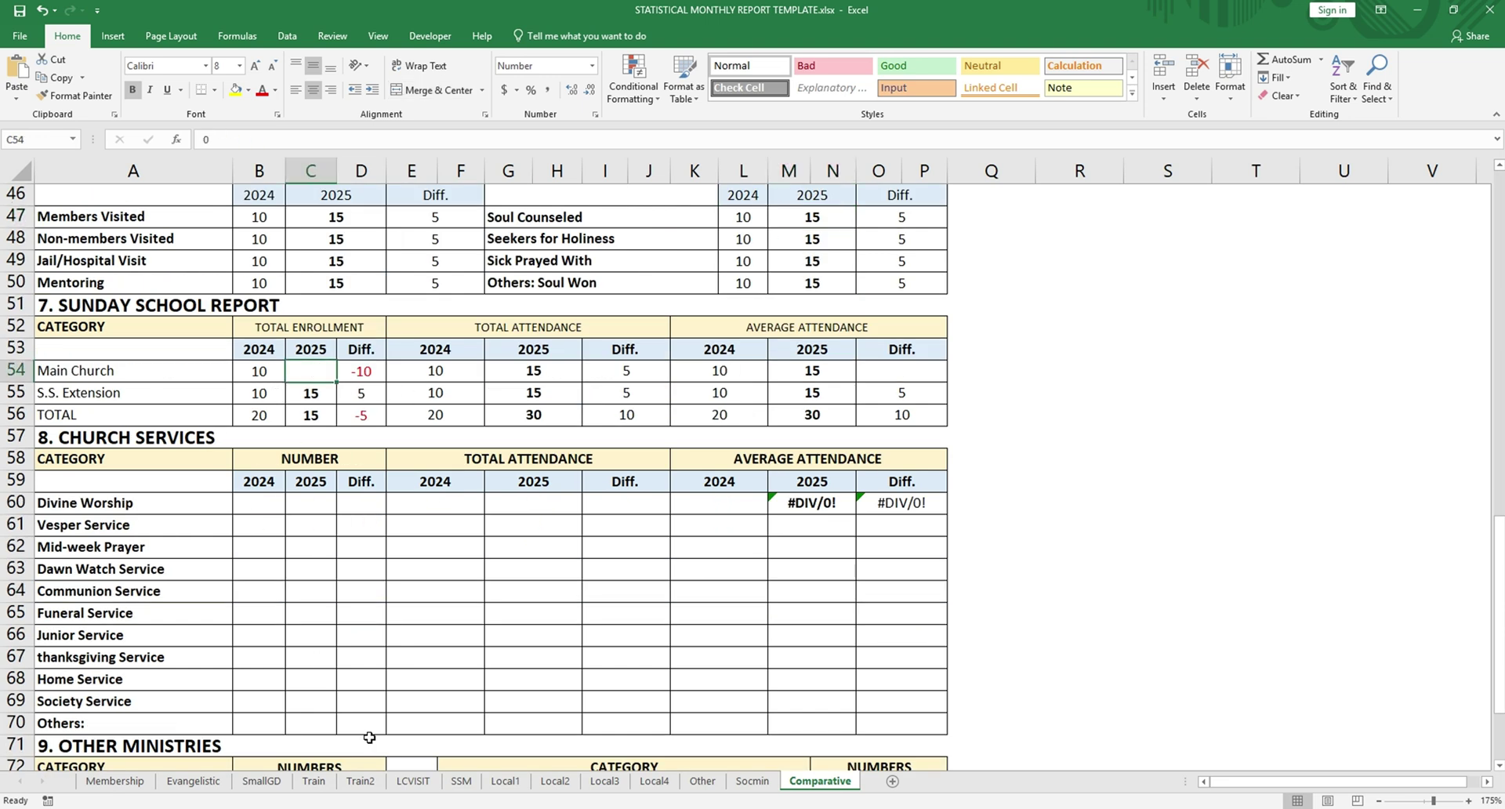
# Step: On the SSM sheet, sum C8:C19 in the Grand Total cell for the Main group's 2025 Total Enrollment
pyautogui.click(462, 782)
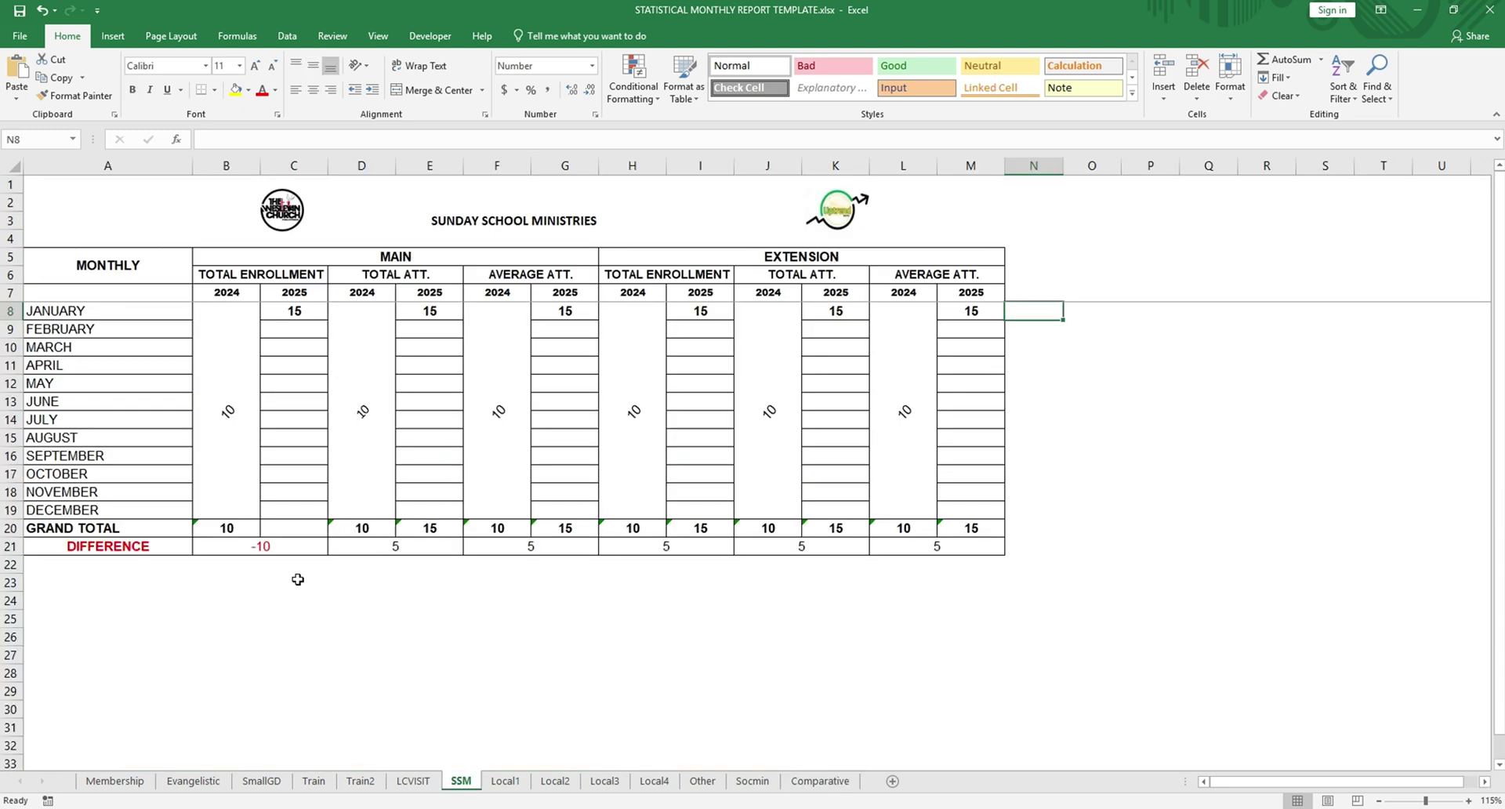
pyautogui.click(296, 531)
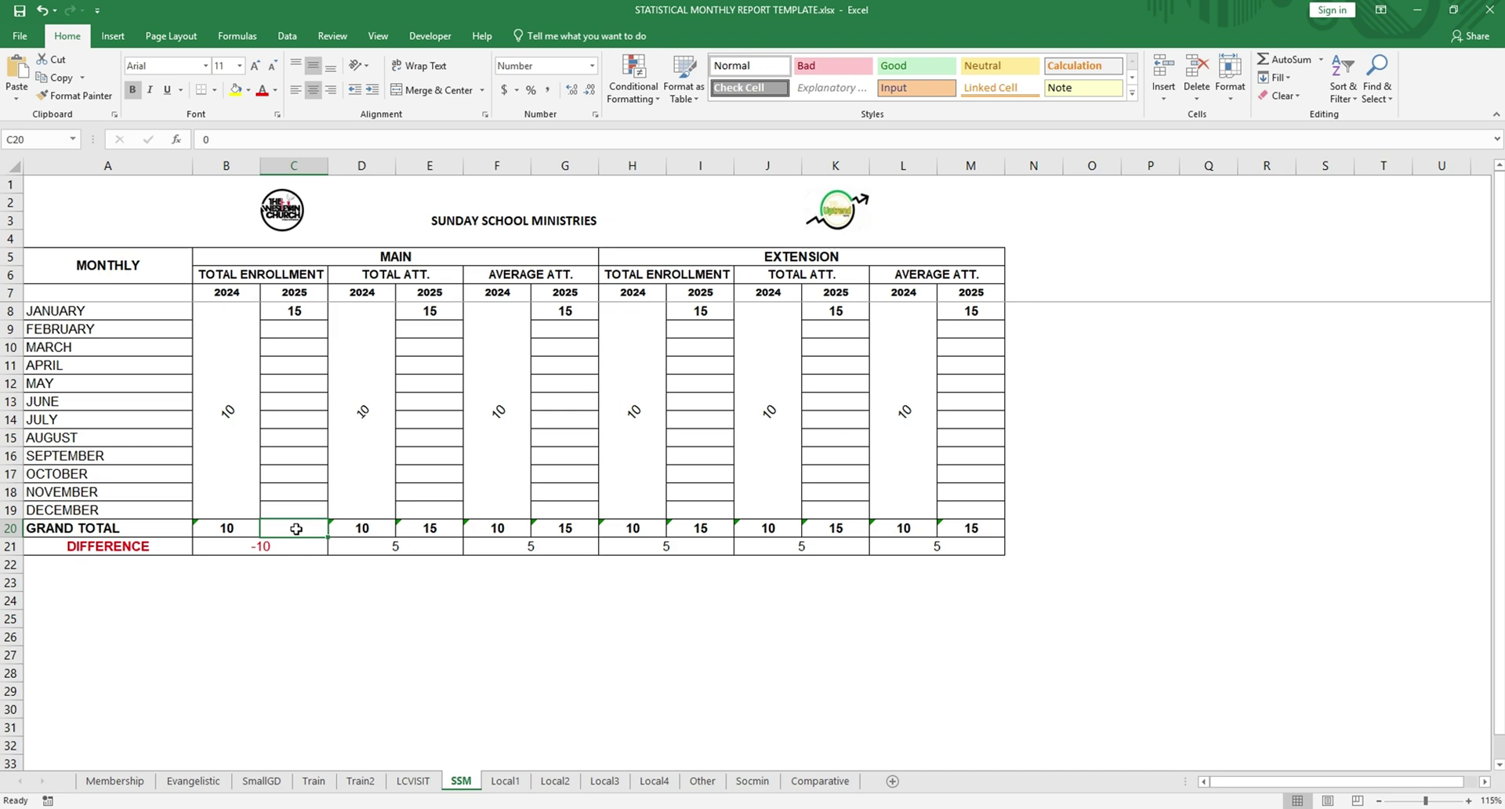
pyautogui.hotkey('alt', '=')
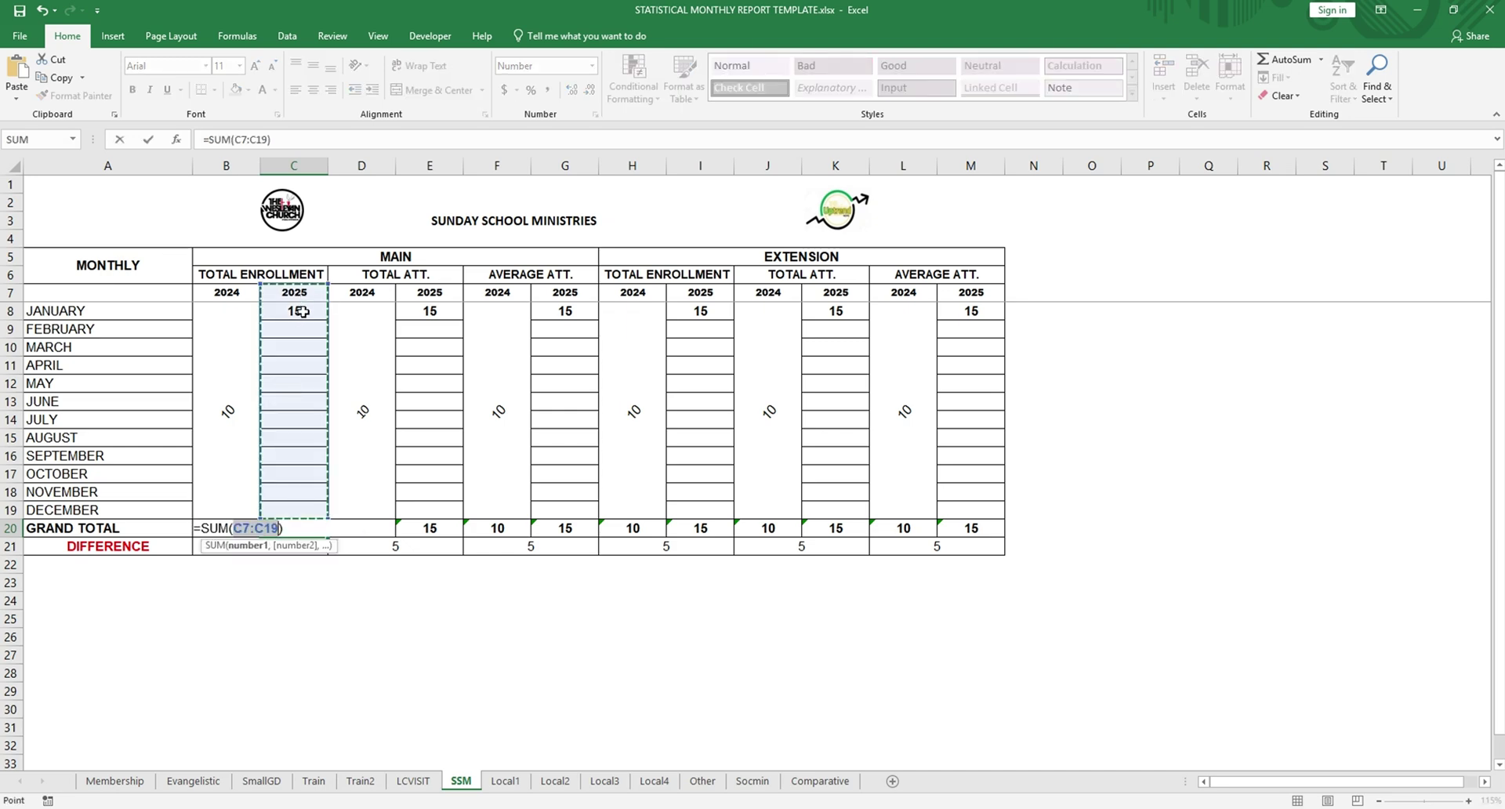
pyautogui.click(304, 312)
pyautogui.moveTo(328, 320); pyautogui.dragTo(328, 515)
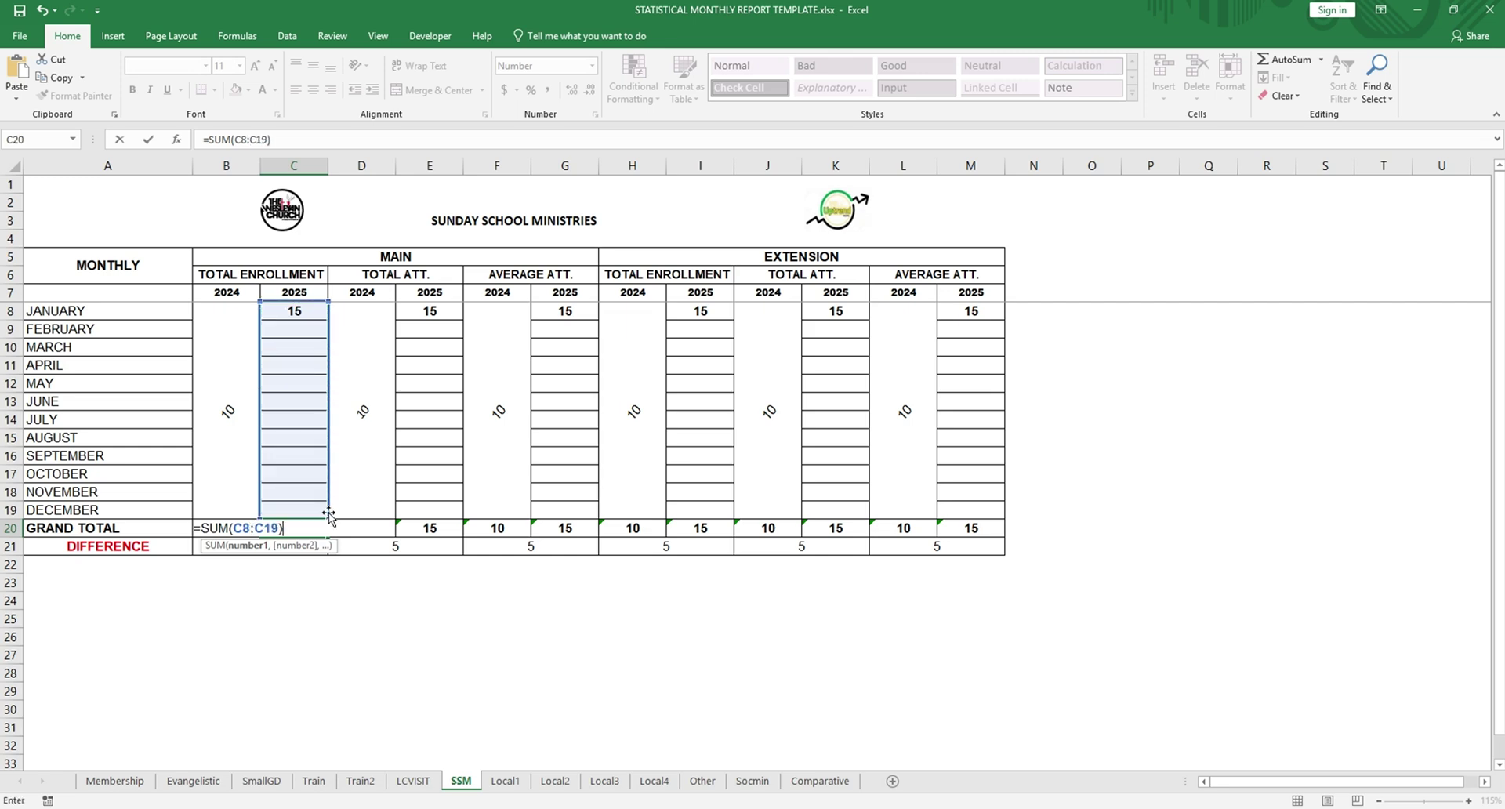
pyautogui.press('Return')
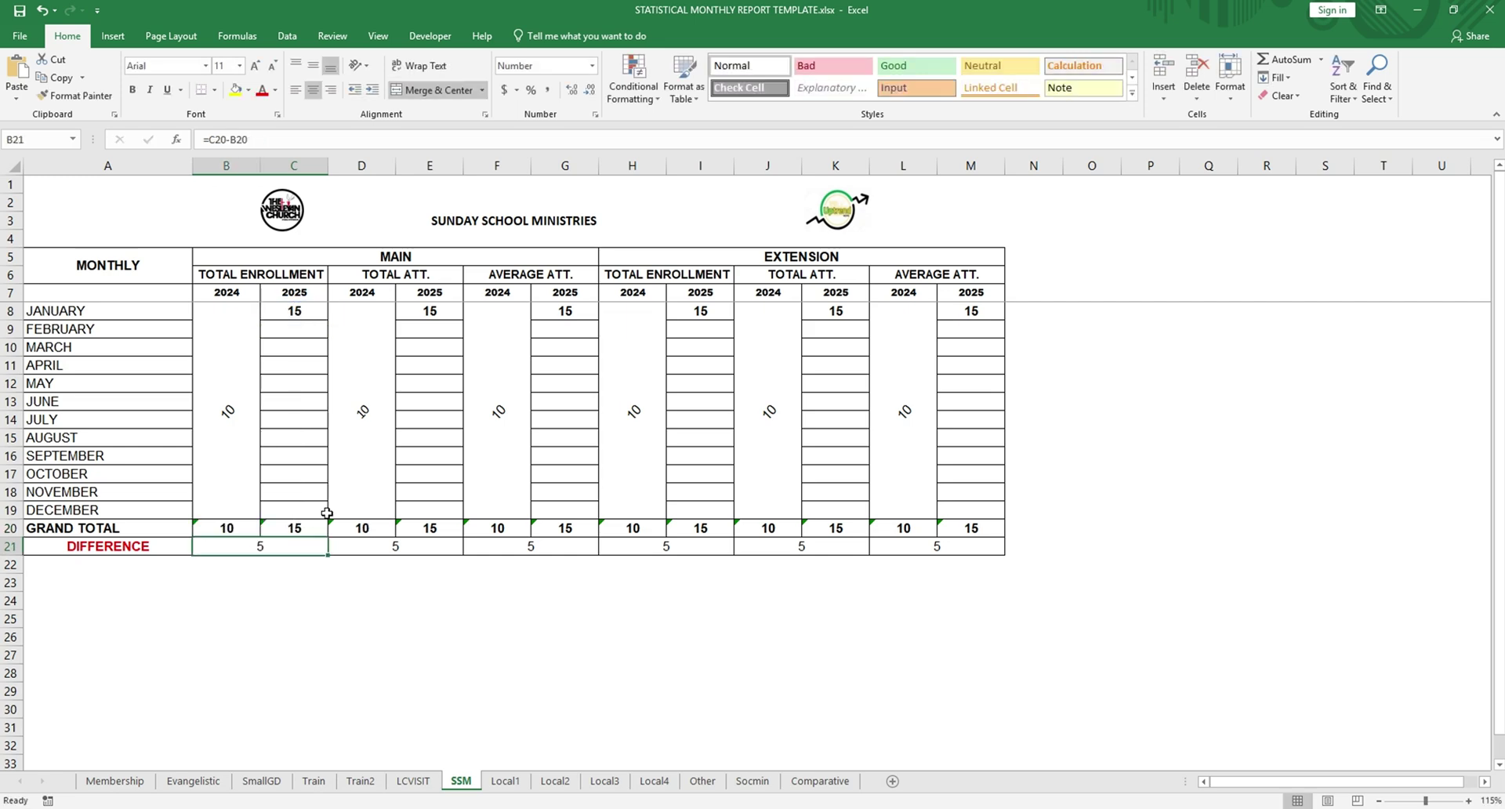
# Step: On the Comparative sheet, fill the S.S. Extension average attendance difference formula up into the Main Church row
pyautogui.click(815, 781)
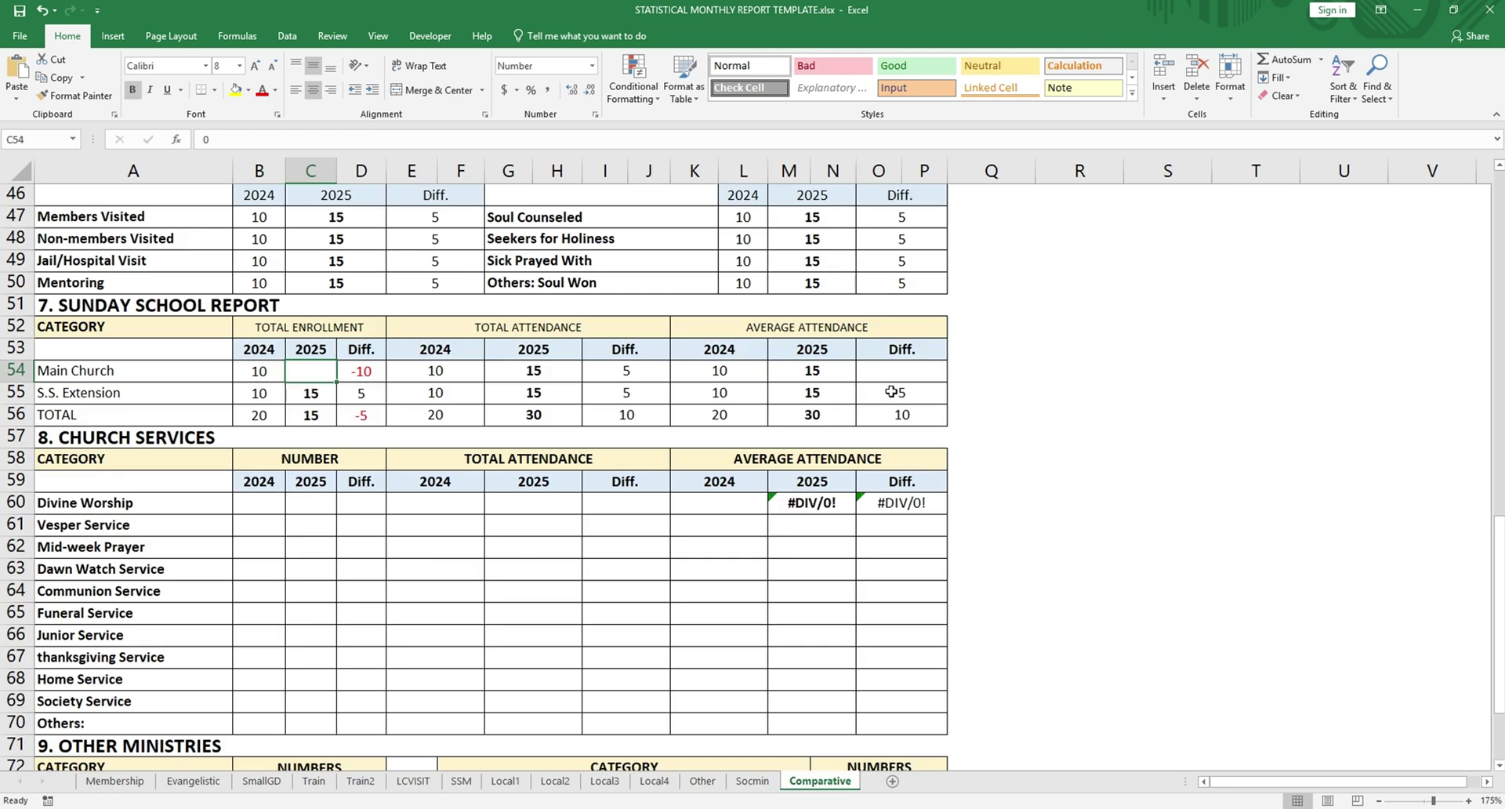
pyautogui.click(891, 372)
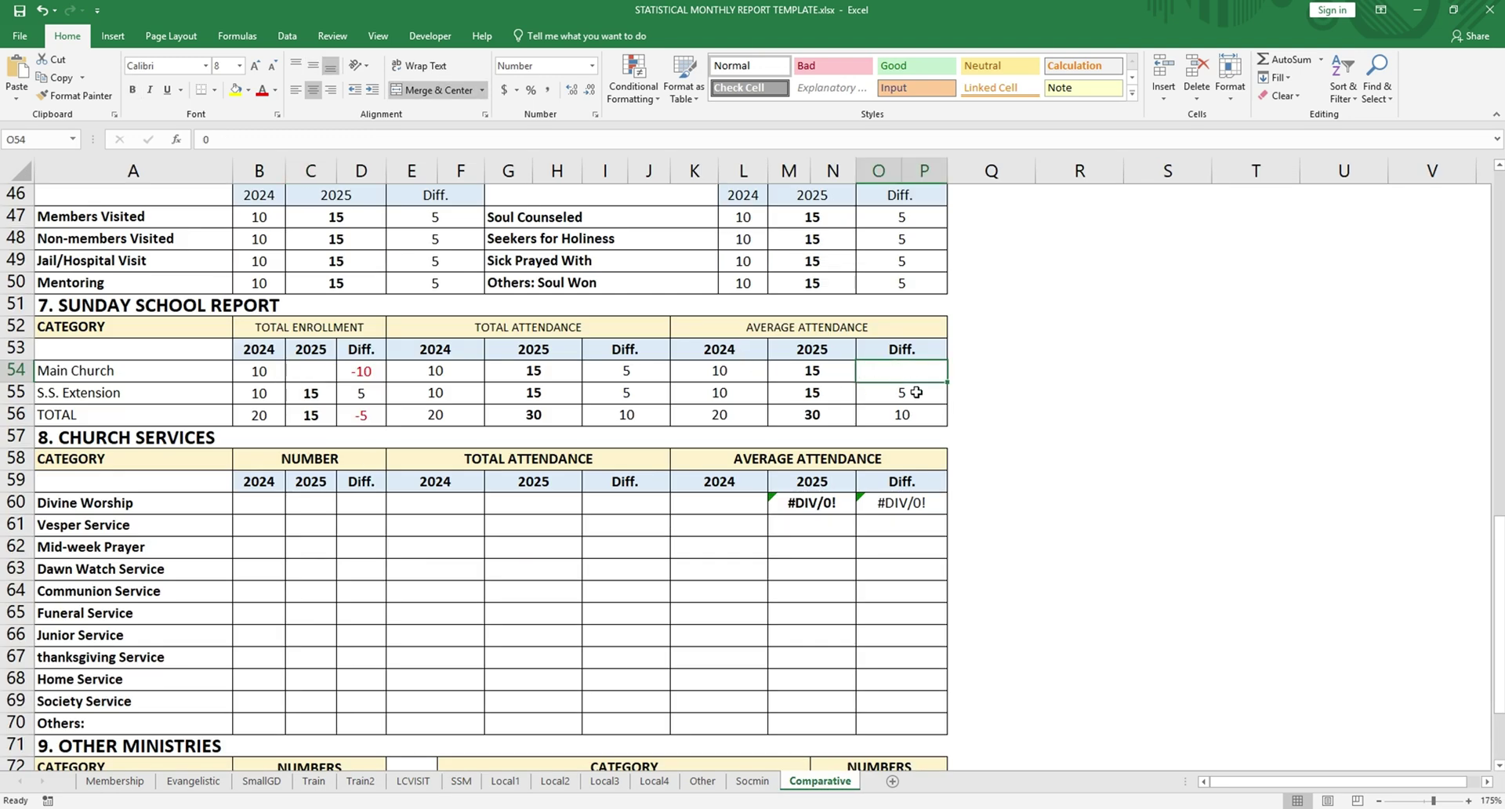
pyautogui.moveTo(916, 392); pyautogui.dragTo(941, 367)
pyautogui.click(890, 375)
# Step: Compare the Local1 sheet's service columns with the Church Services section of the Comparative sheet
pyautogui.click(508, 781)
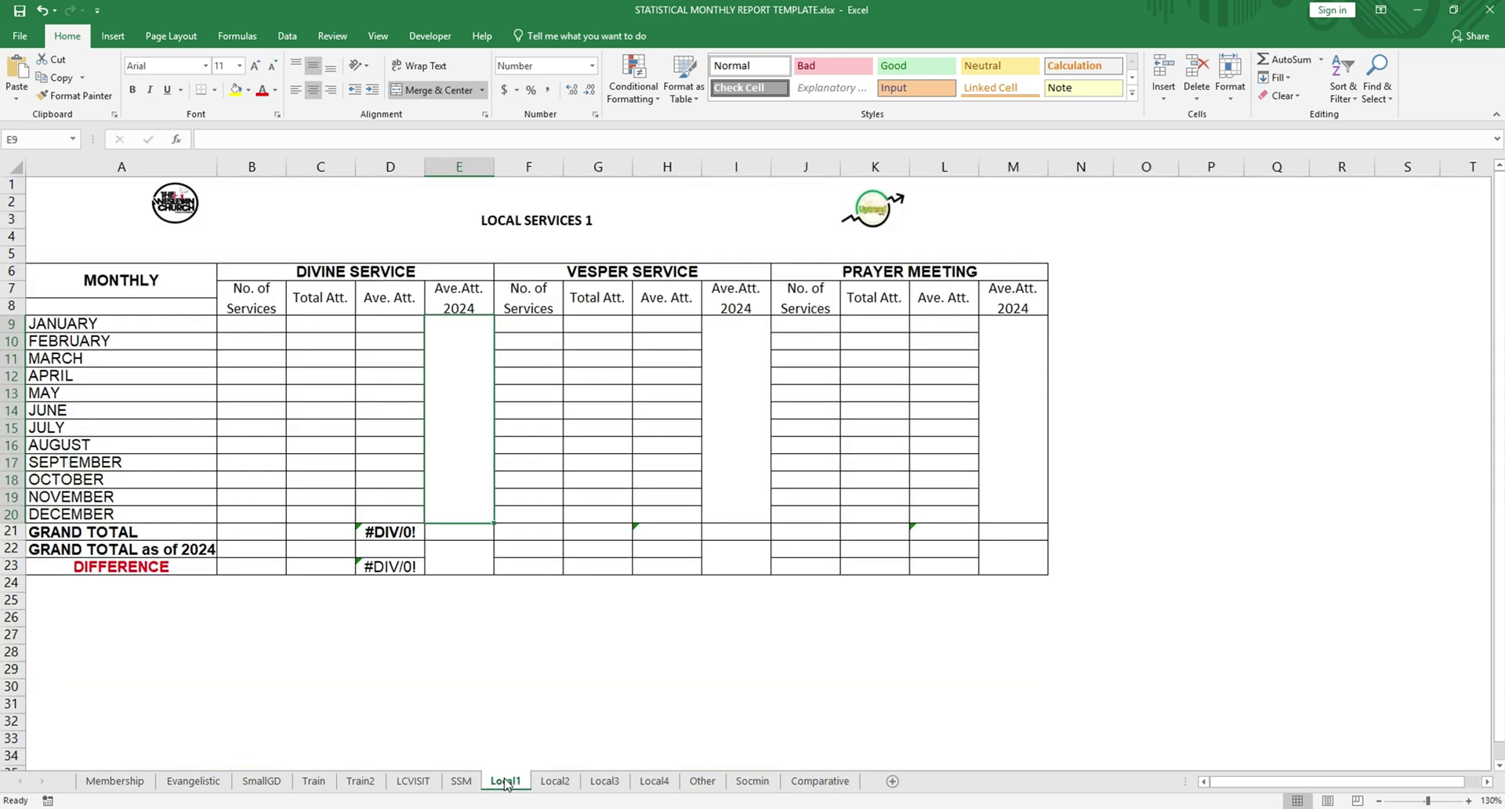
pyautogui.click(819, 781)
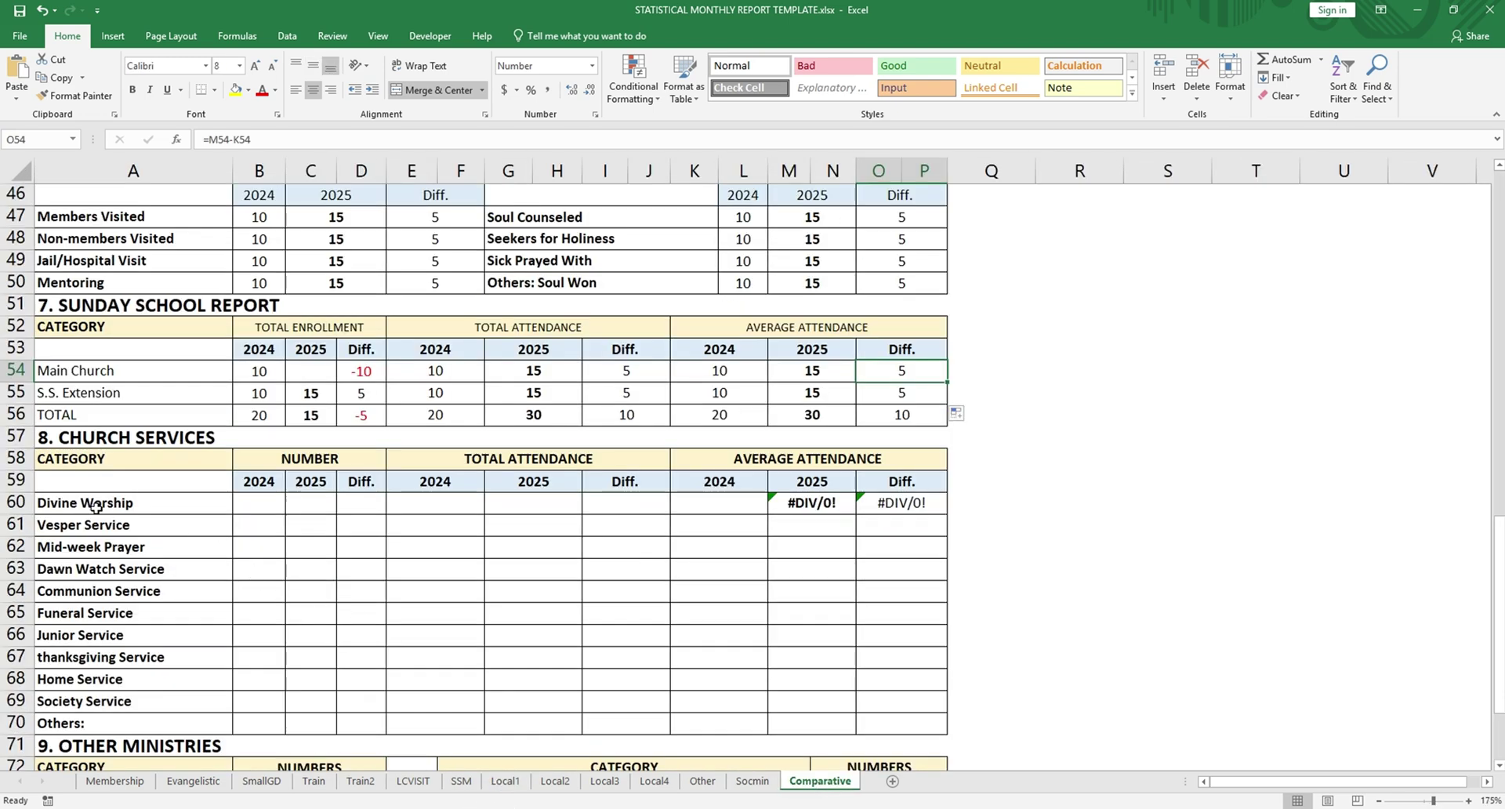
pyautogui.scroll(-3, 344, 476)
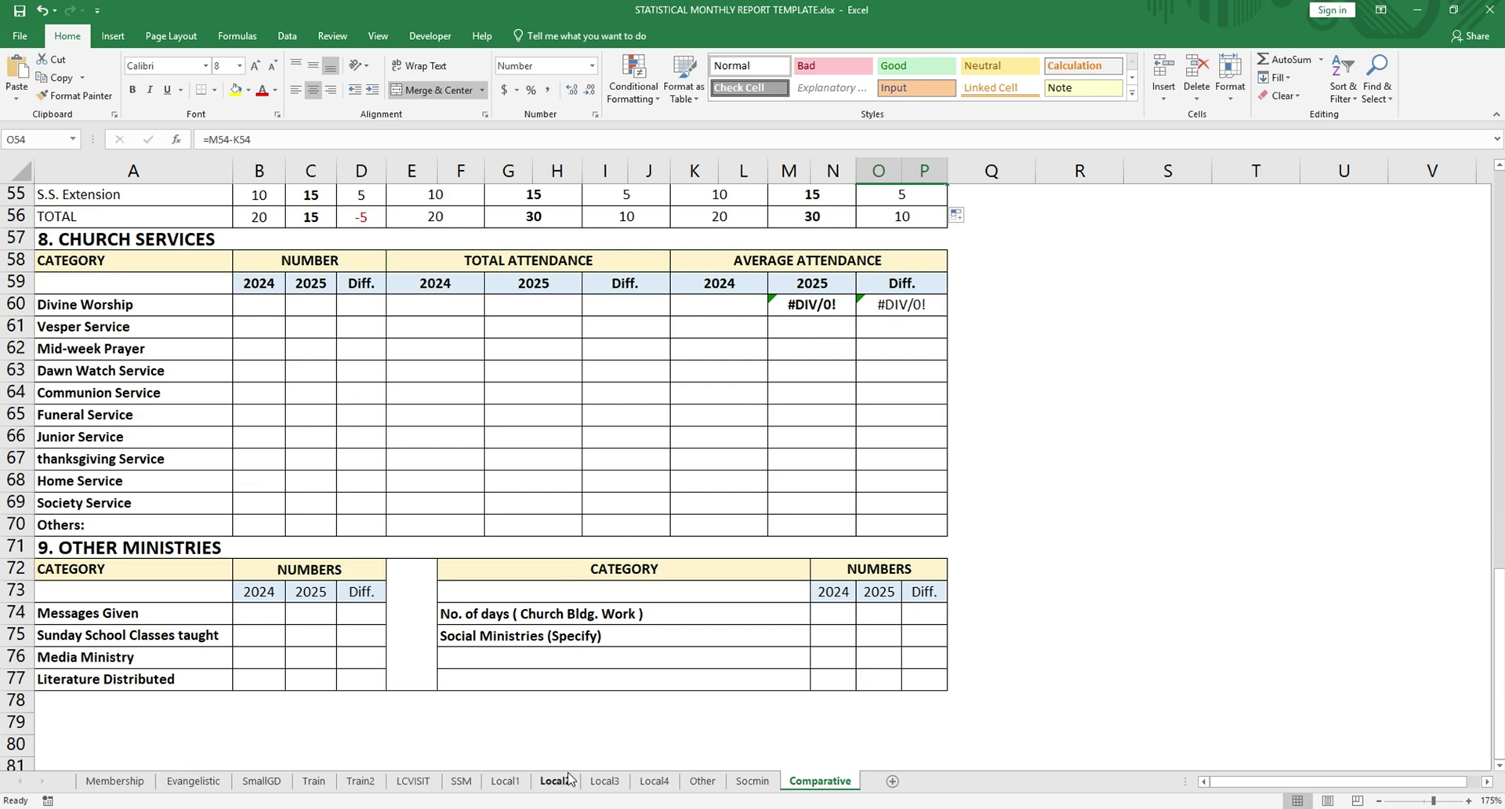
pyautogui.click(506, 780)
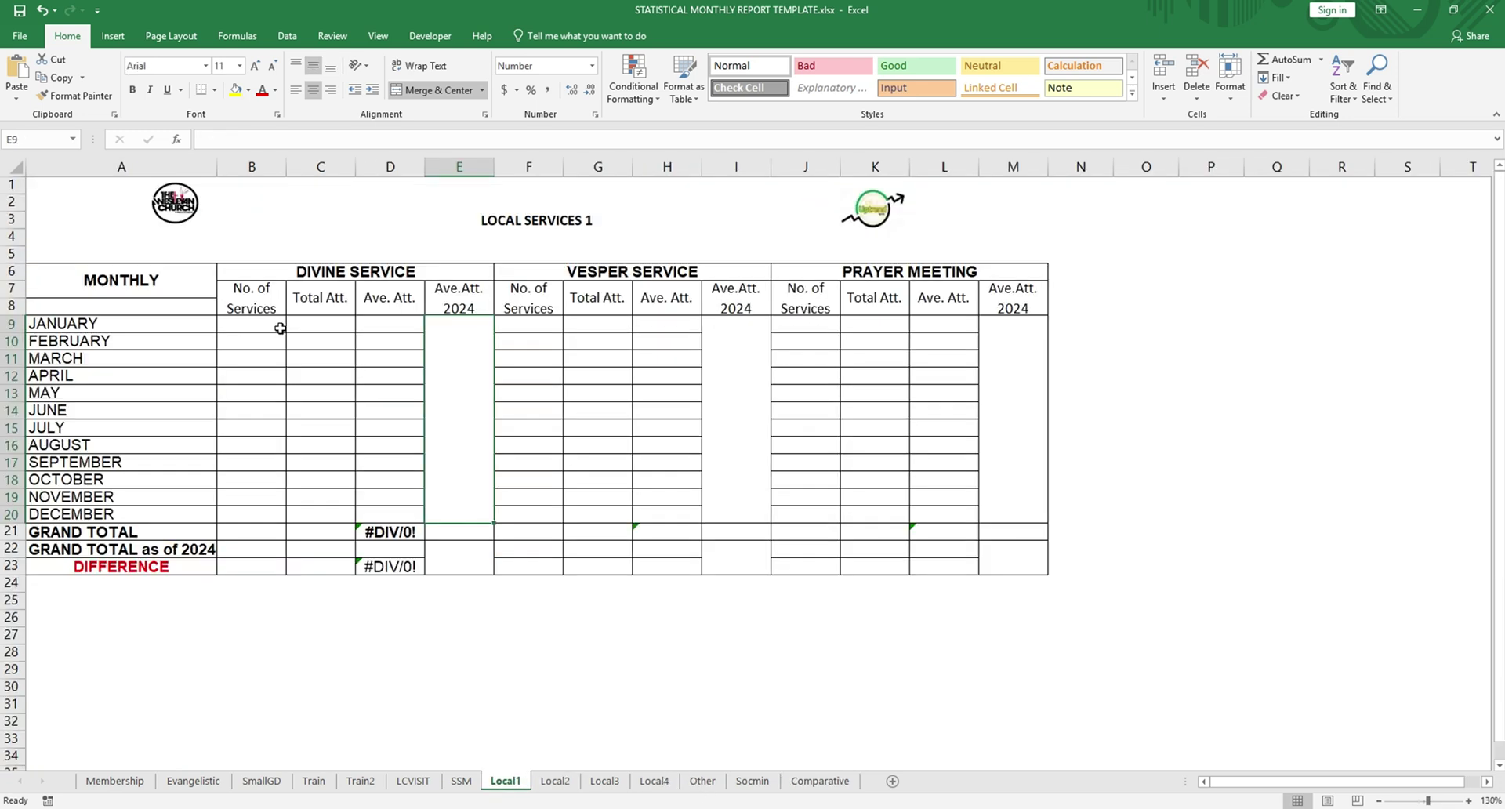
# Step: On the Local1 sheet, enter Divine Service values 4, 50 and 23 for January and 15 for 2024, and check the Comparative sheet
pyautogui.doubleClick(274, 324)
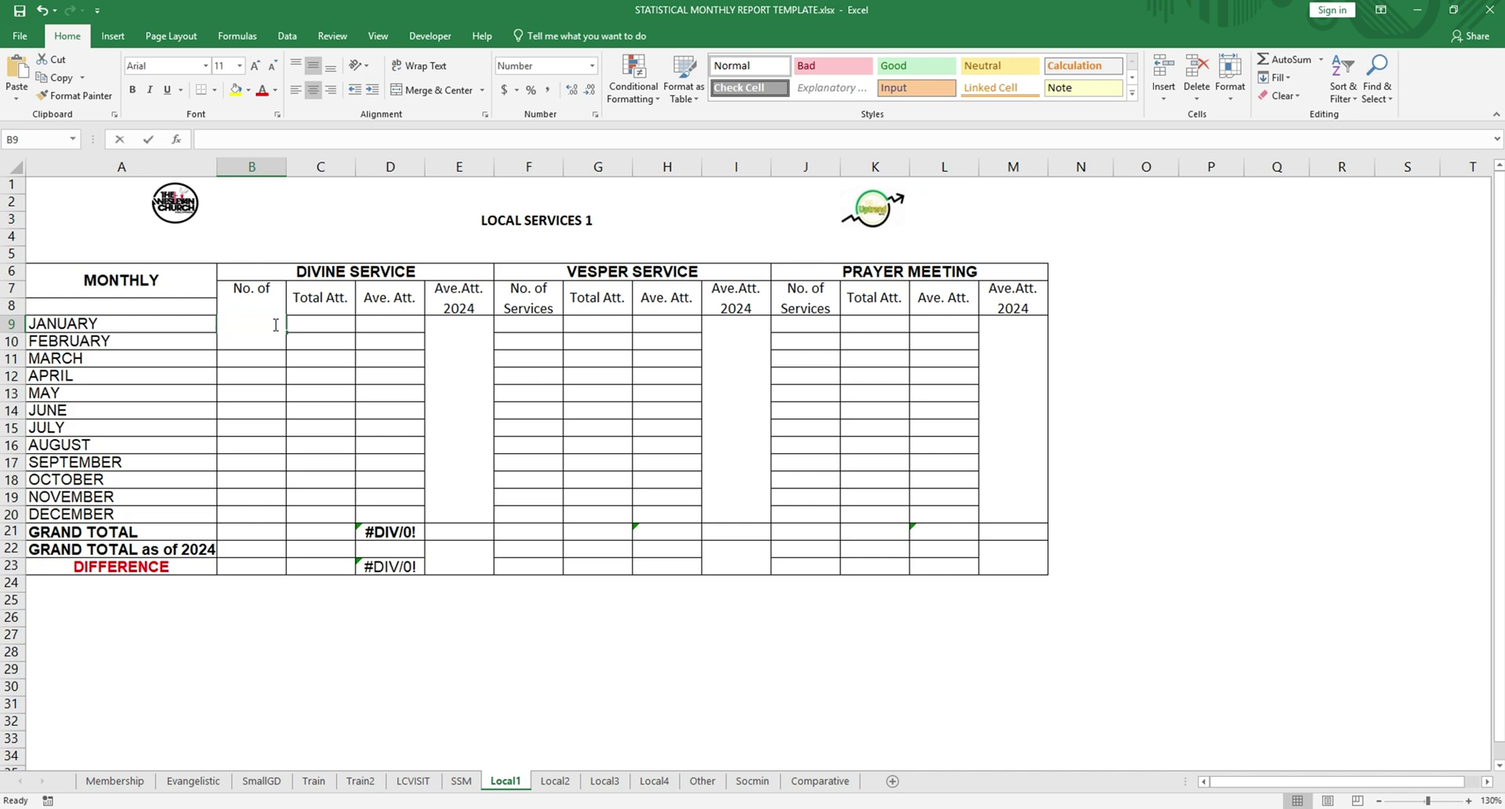
pyautogui.write('4')
pyautogui.press('Tab')
pyautogui.write('50')
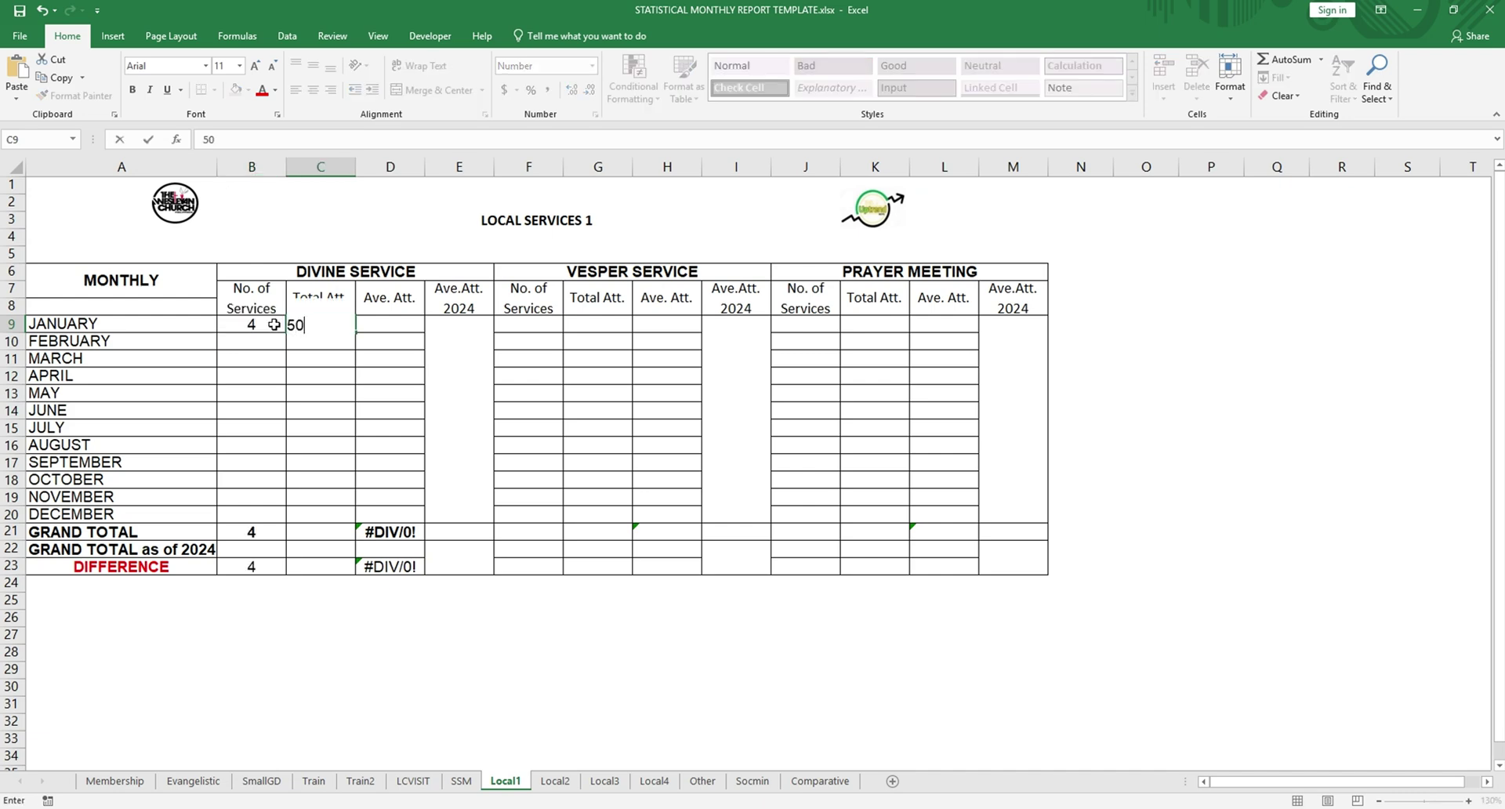
pyautogui.press('Tab')
pyautogui.write('23')
pyautogui.press('Tab')
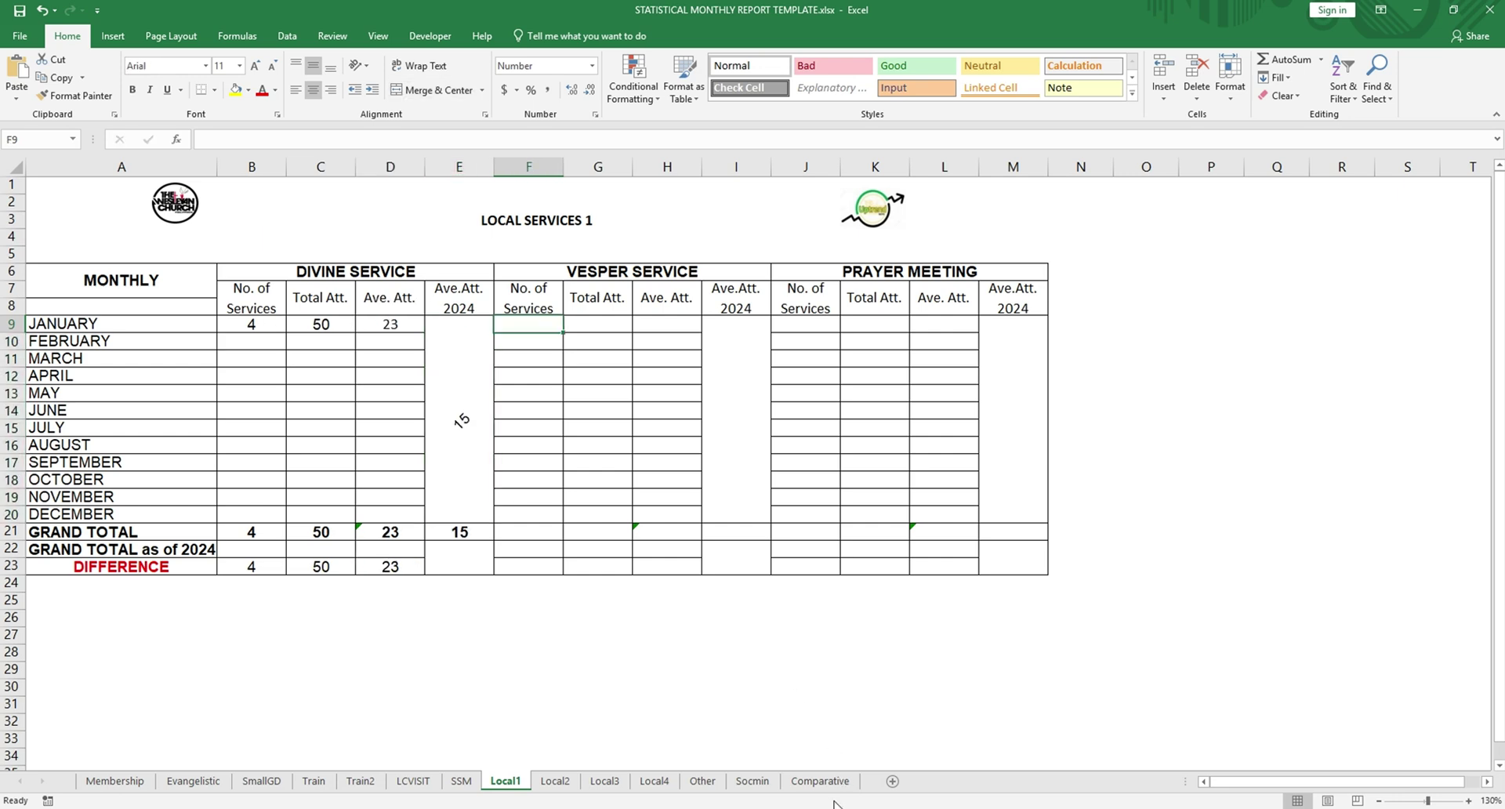
pyautogui.click(820, 780)
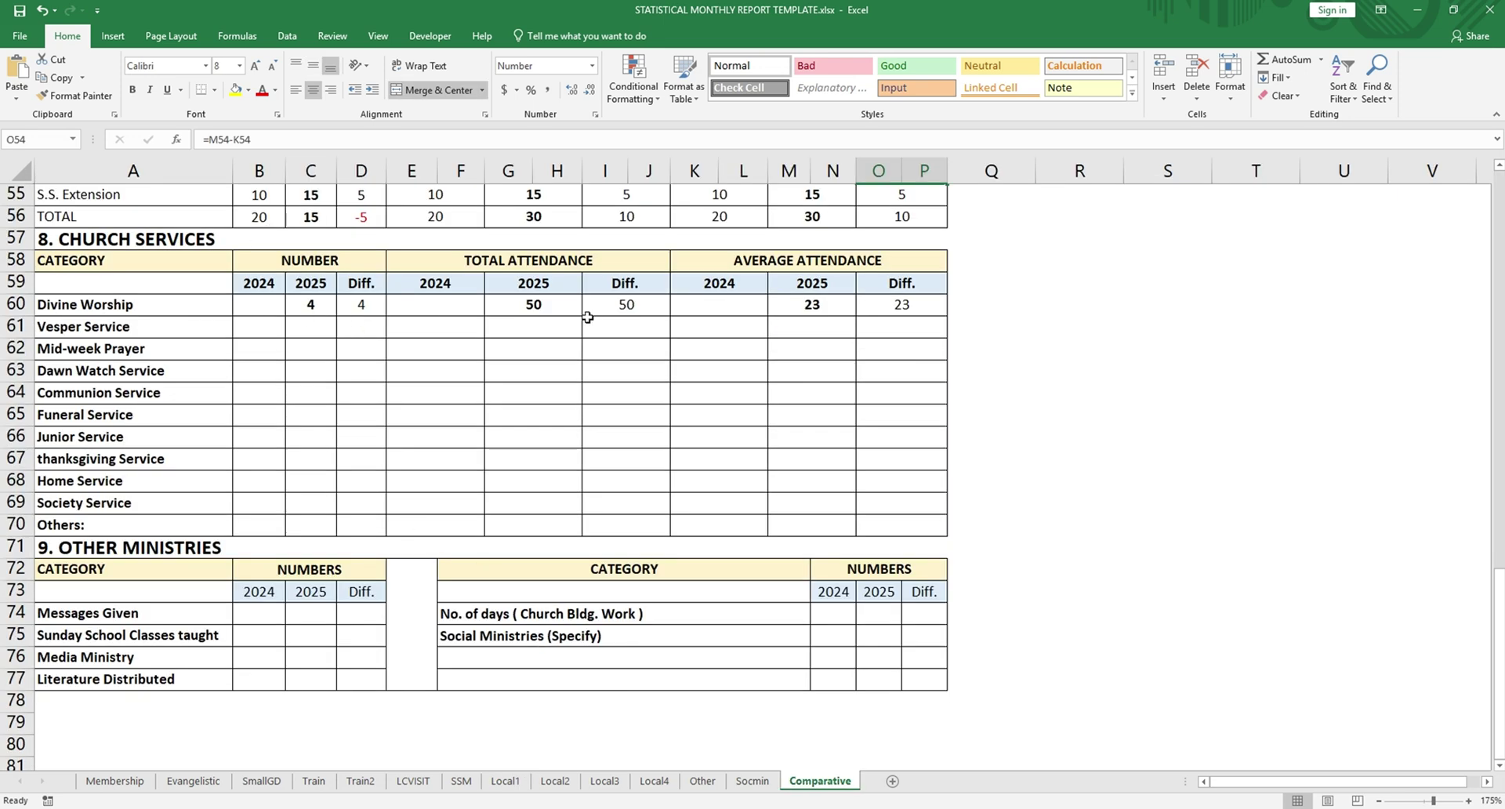
# Step: Enter 52, 1000 and 50 in Local1's Divine Service Grand Total as of 2024 row and check the Comparative sheet's Church Services section
pyautogui.click(505, 781)
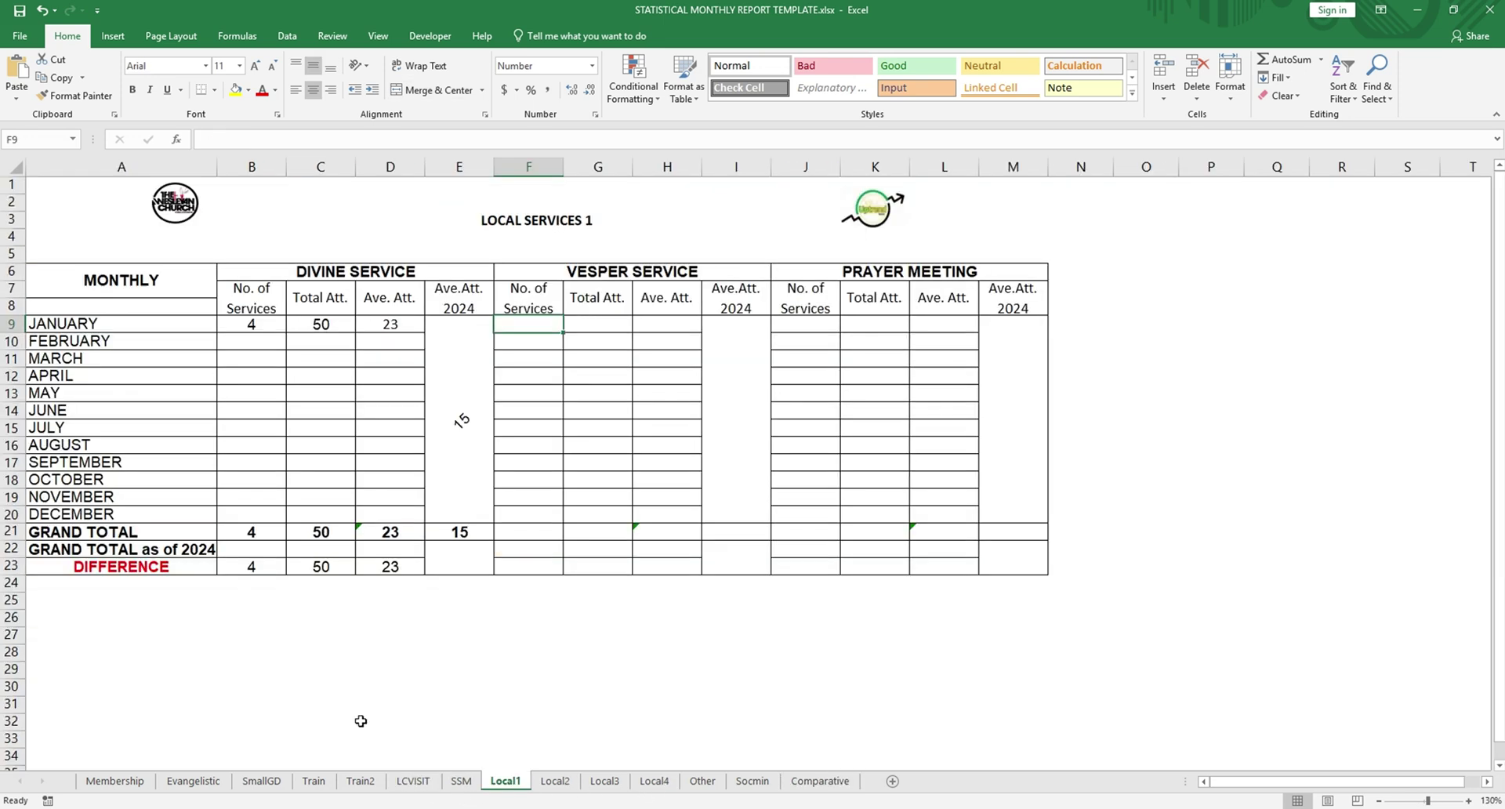
pyautogui.click(252, 547)
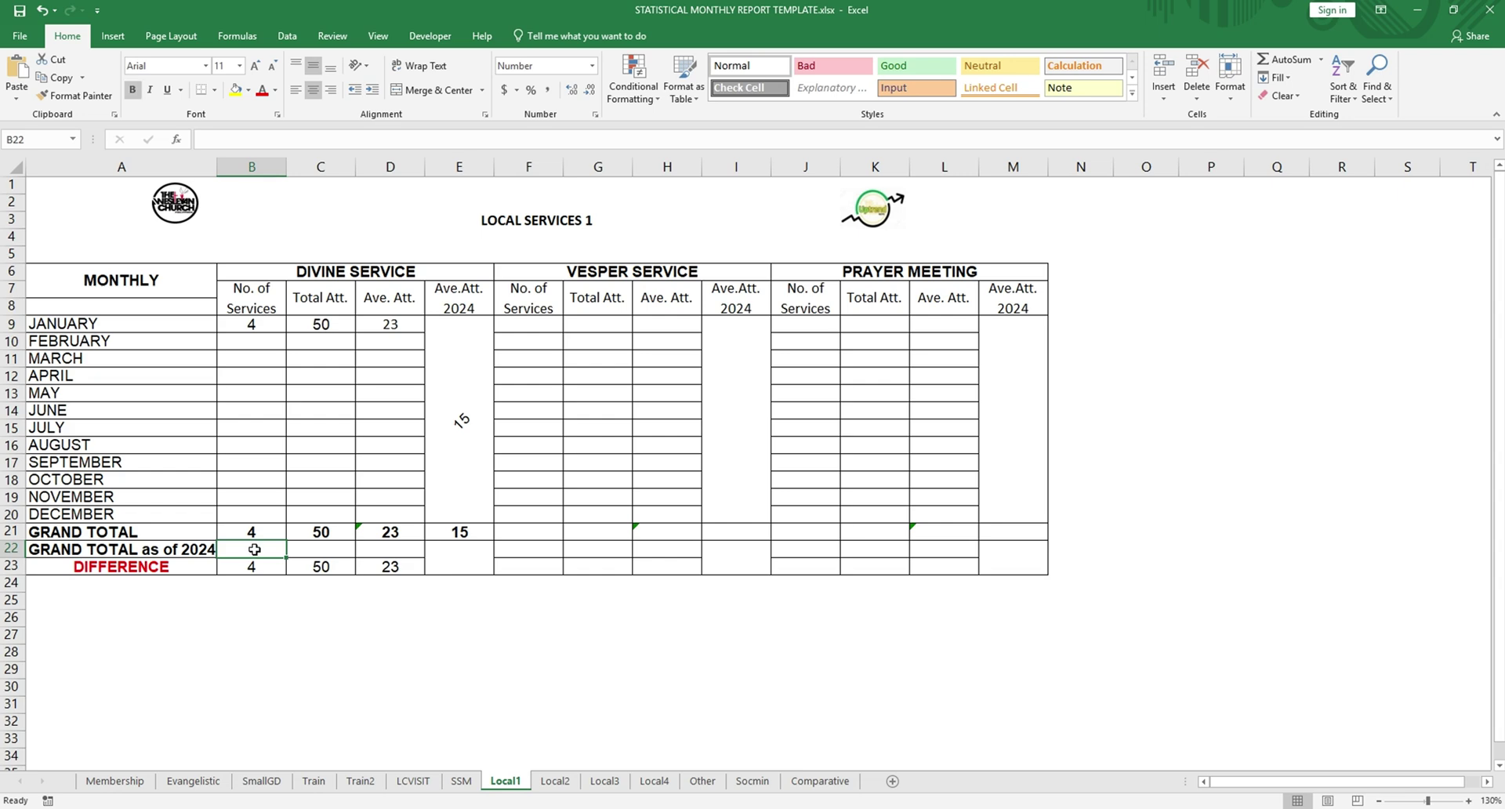
pyautogui.write('52')
pyautogui.press('Tab')
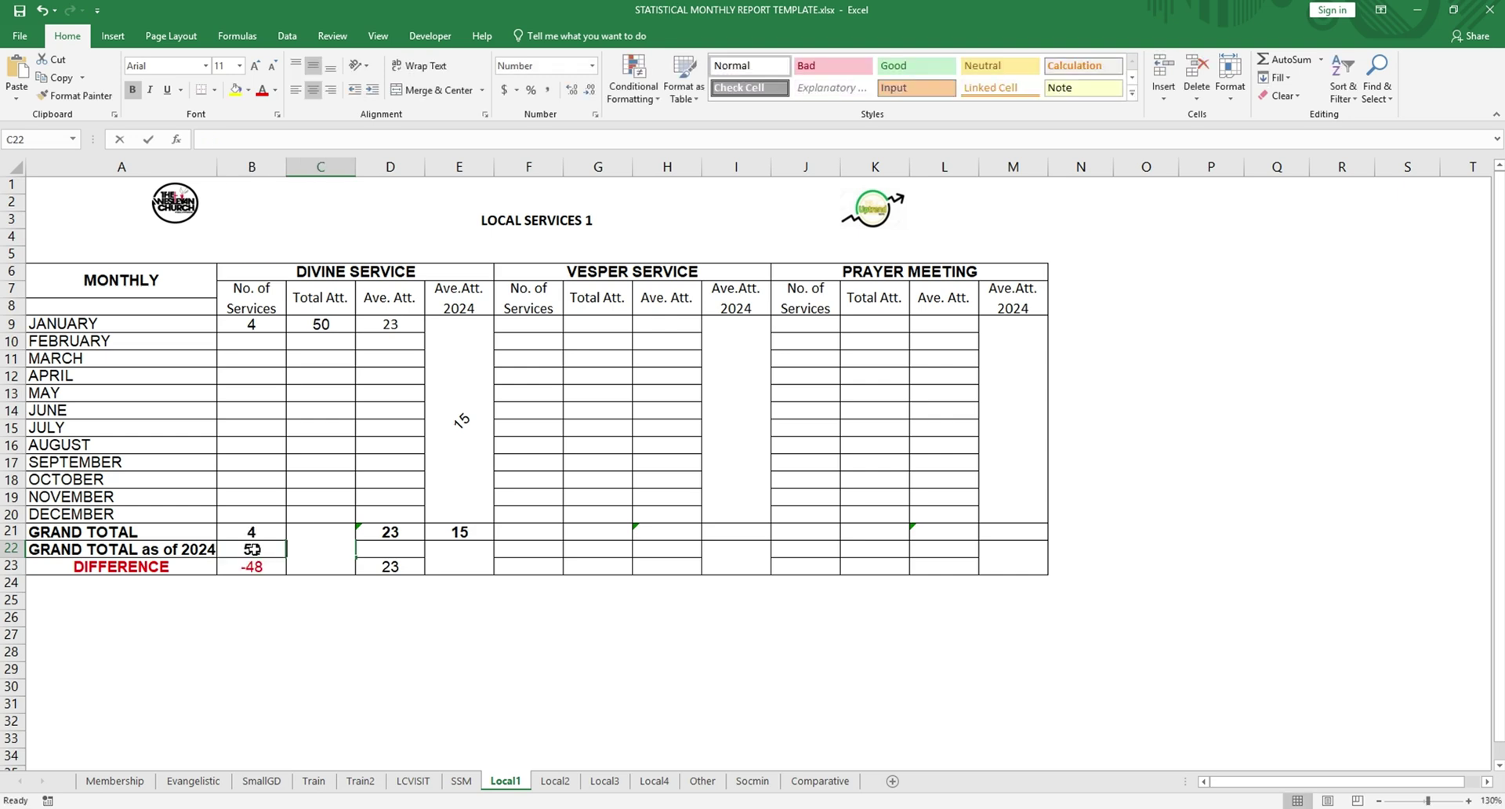
pyautogui.write('1000')
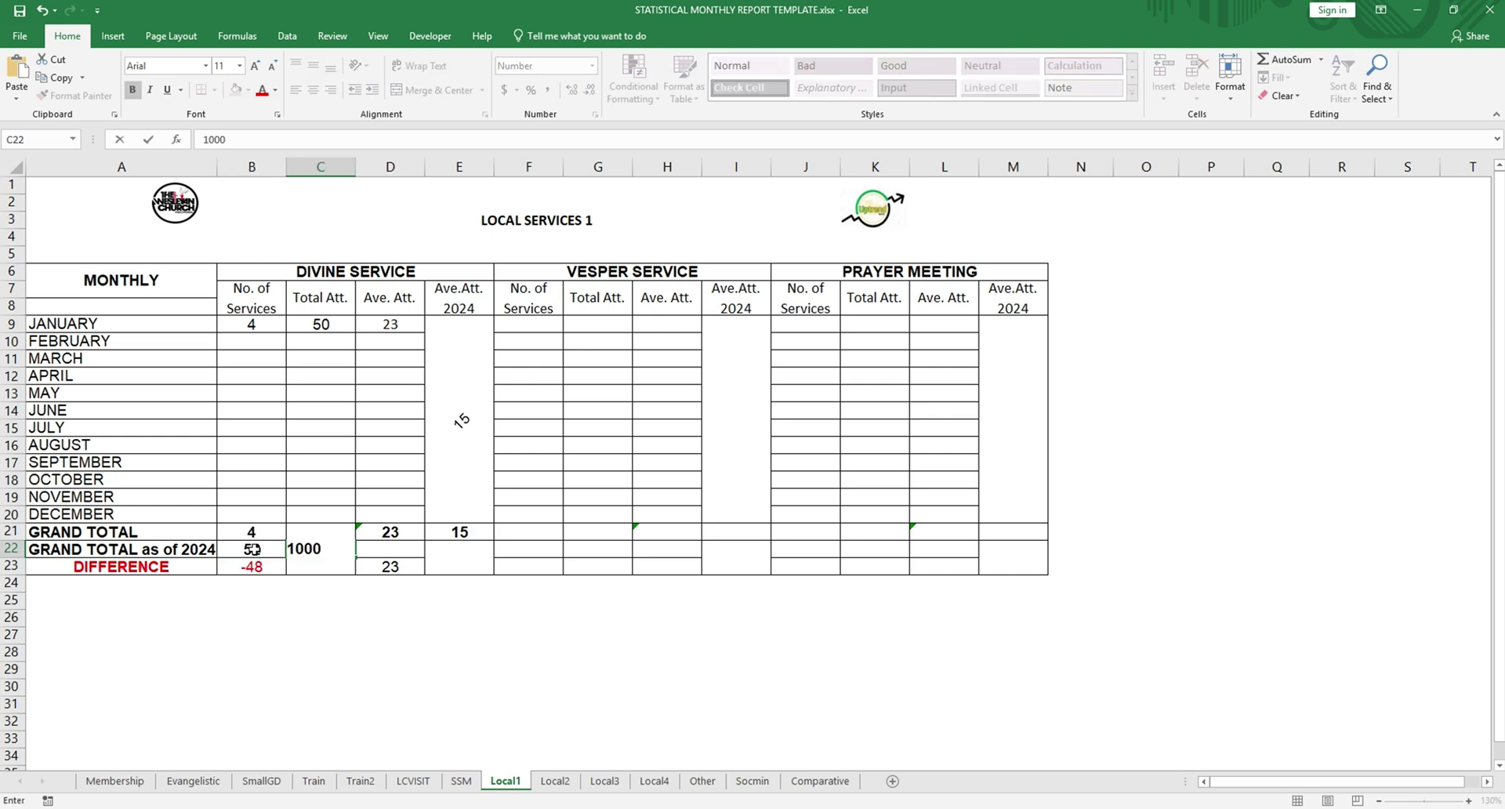
pyautogui.press('Tab')
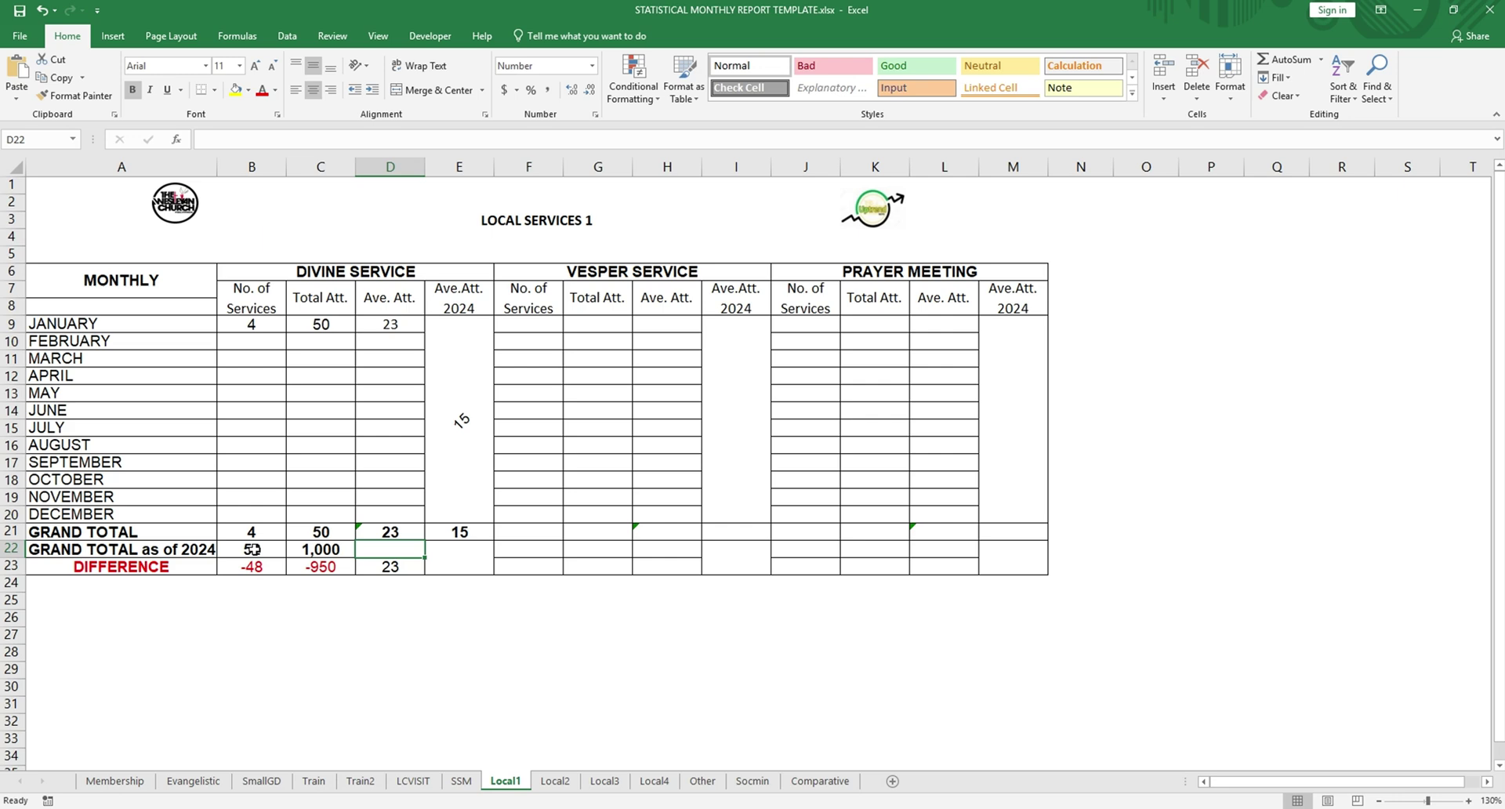
pyautogui.write('50')
pyautogui.press('Tab')
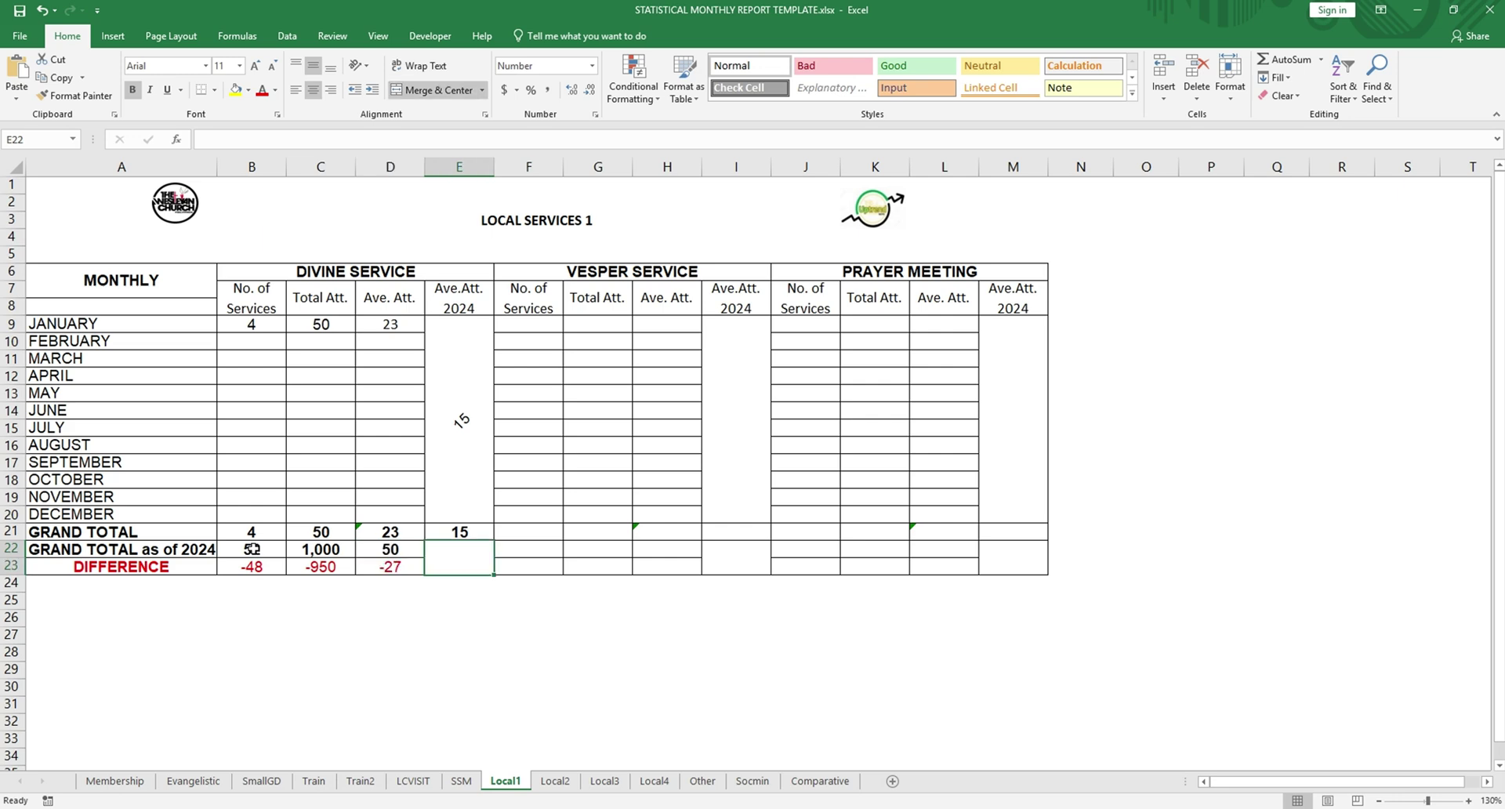
pyautogui.click(818, 781)
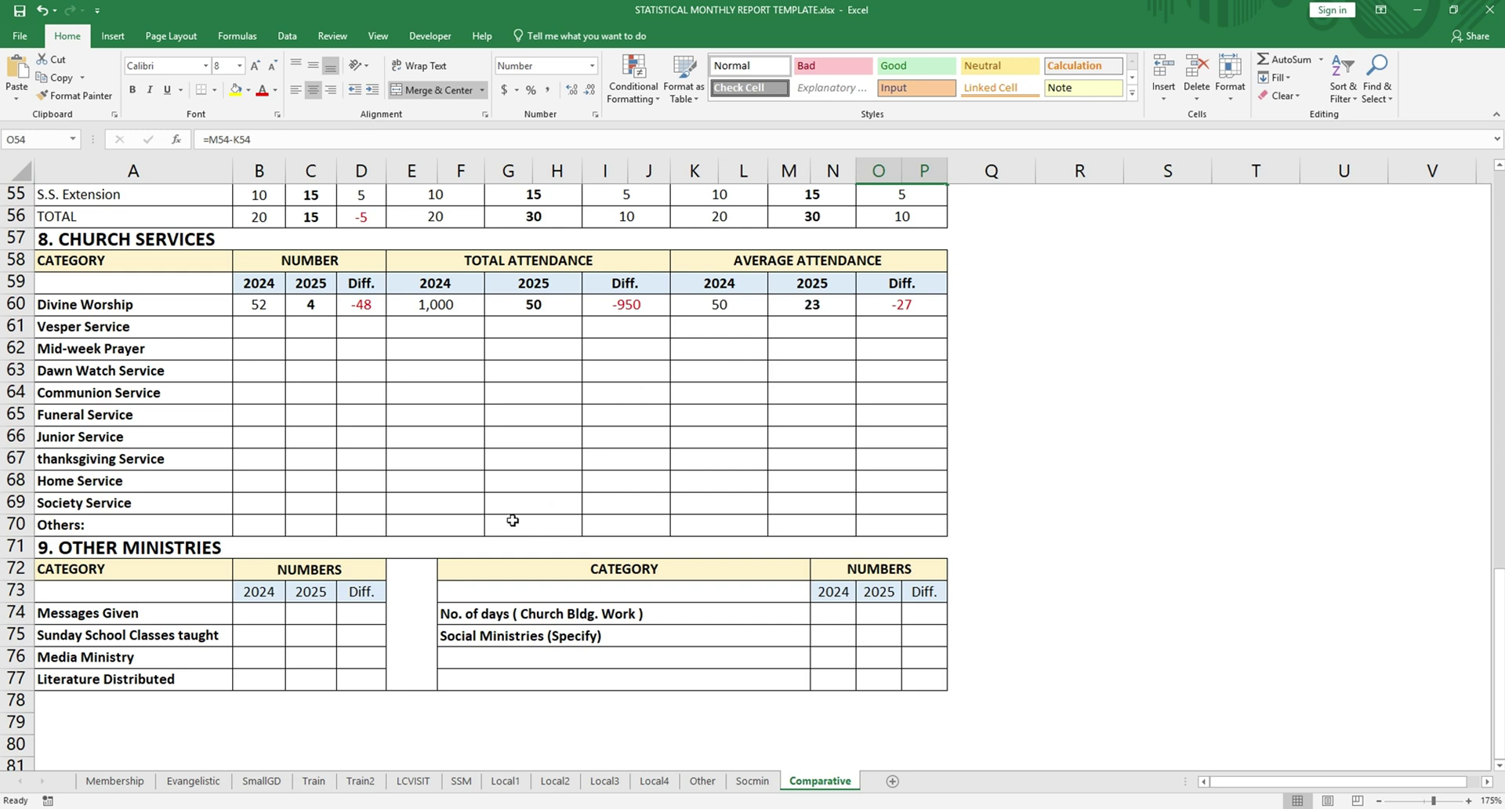
# Step: On the Other sheet, enter 15 in the January 2025 cell of all six ministries, from Messages Given to Social Ministries
pyautogui.click(694, 781)
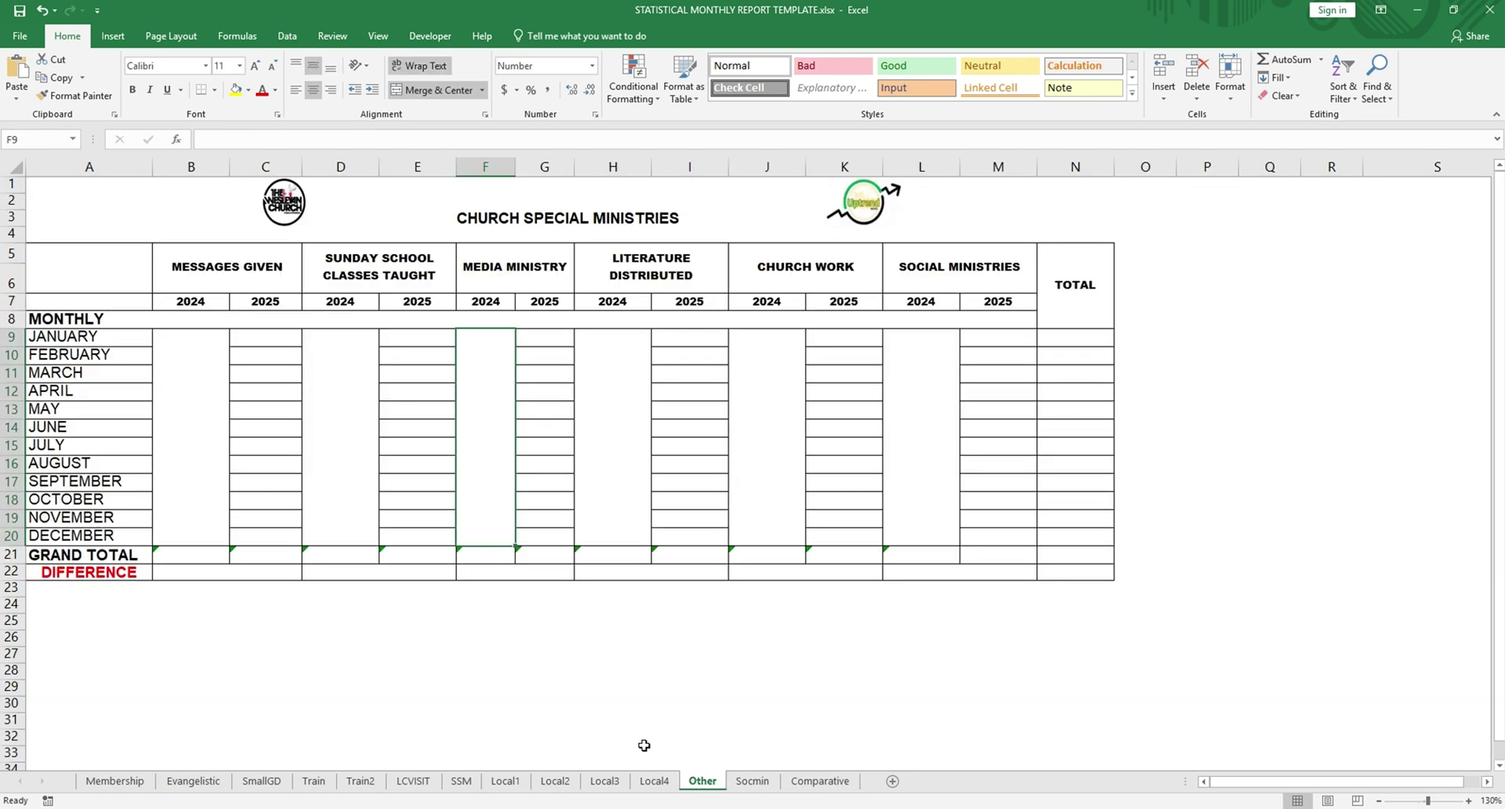
pyautogui.click(264, 341)
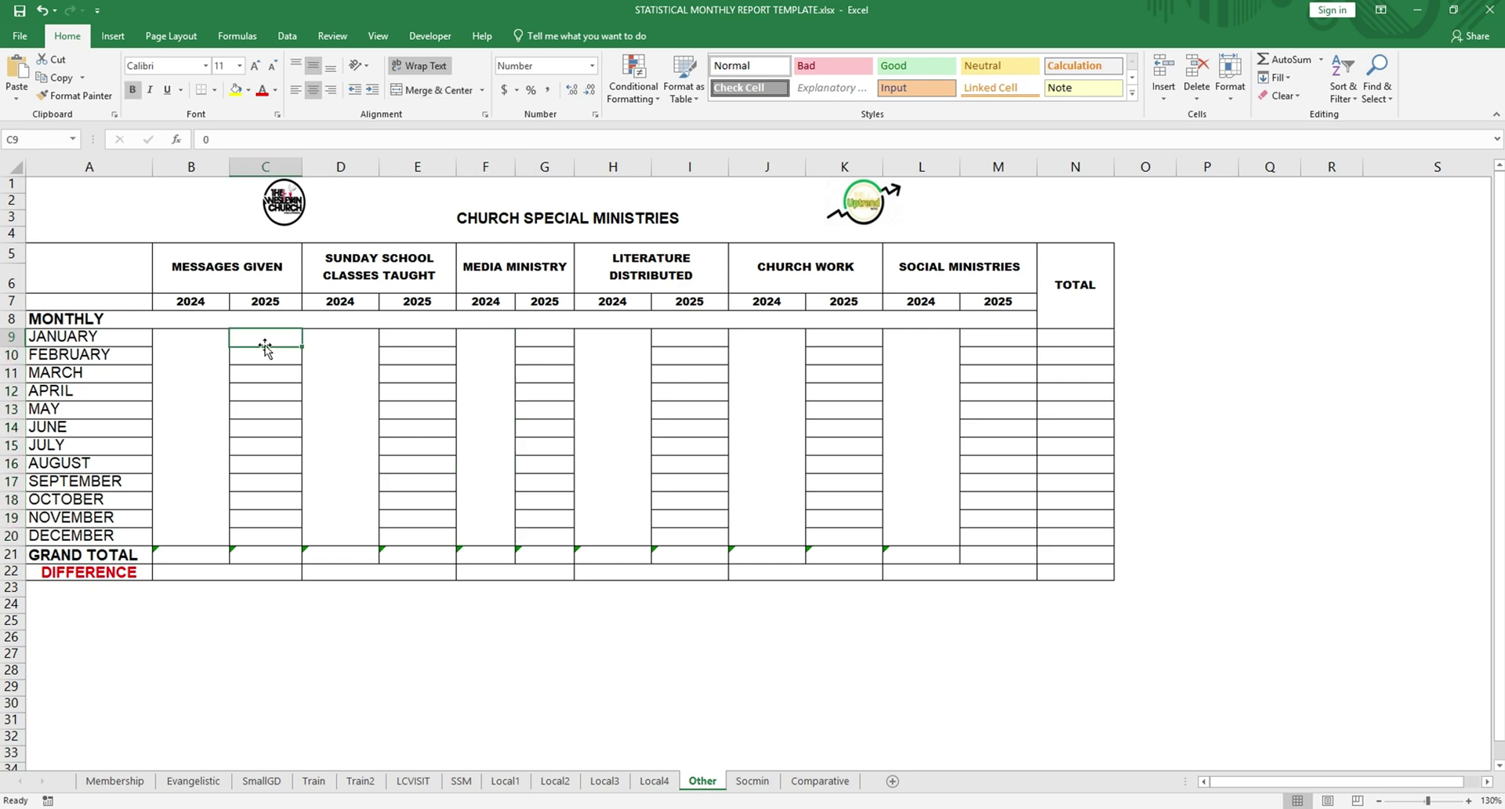
pyautogui.press('BackSpace')
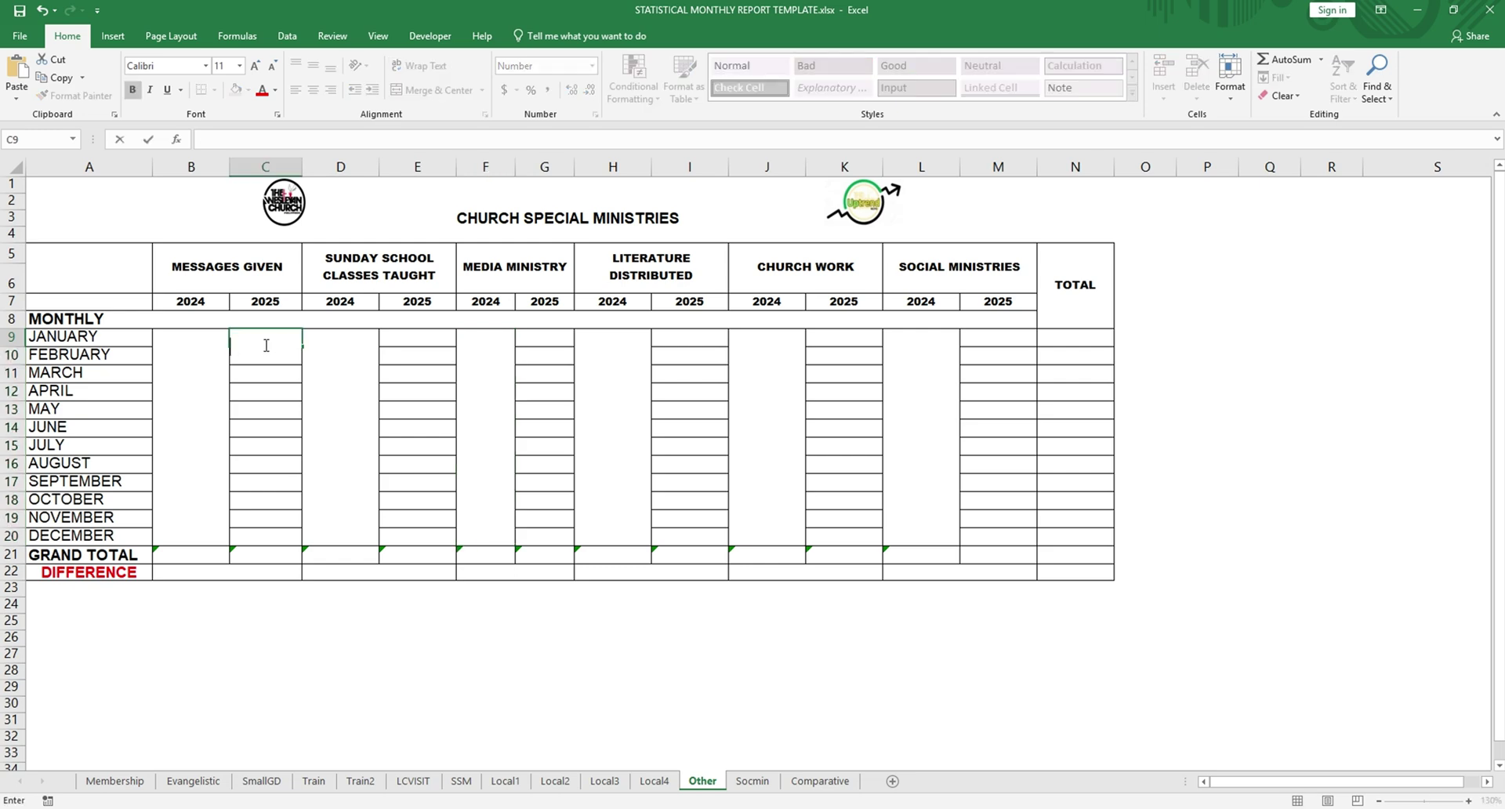
pyautogui.write('15')
pyautogui.press('Tab')
pyautogui.press('Tab')
pyautogui.write('15')
pyautogui.press('Tab')
pyautogui.press('Tab')
pyautogui.write('15')
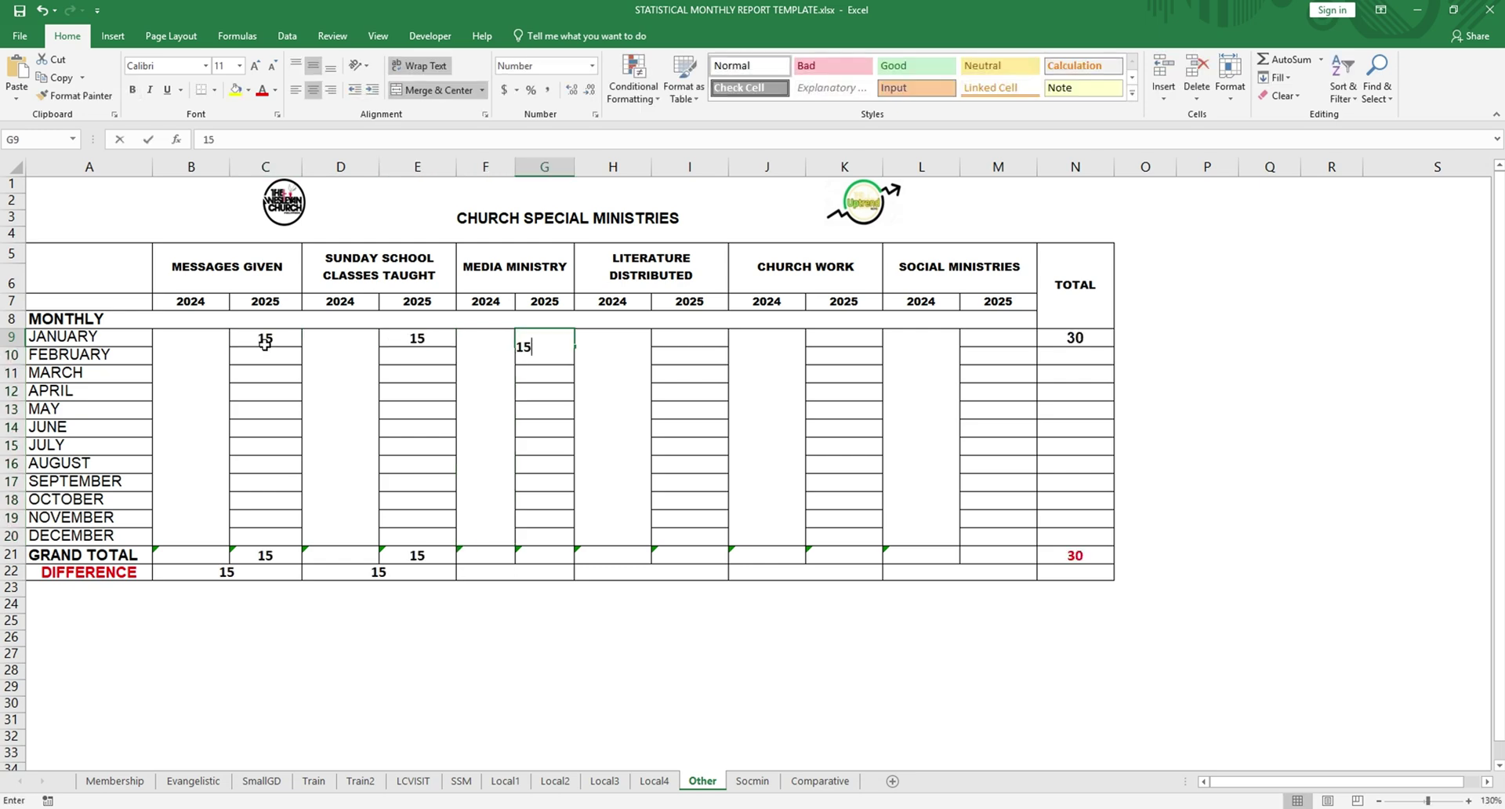
pyautogui.press('Tab')
pyautogui.press('Tab')
pyautogui.write('15')
pyautogui.press('Tab')
pyautogui.press('Tab')
pyautogui.write('15')
pyautogui.press('Tab')
pyautogui.press('Tab')
pyautogui.write('15')
pyautogui.press('Tab')
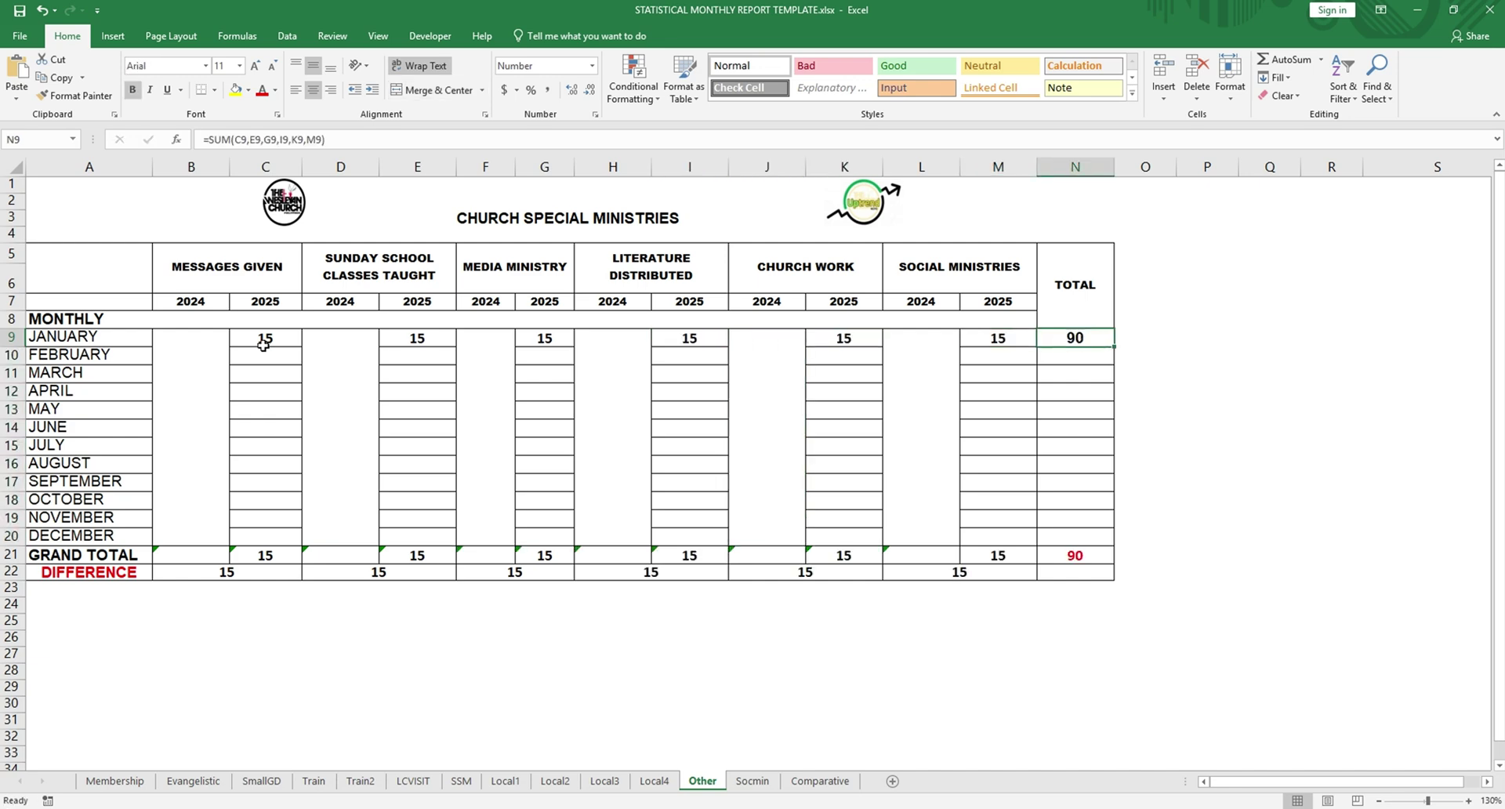
# Step: Enter 10 in all six 2024 columns of the Other sheet and check the Other Ministries section of the Comparative sheet
pyautogui.moveTo(190, 337); pyautogui.dragTo(191, 536)
pyautogui.doubleClick(186, 369)
pyautogui.write('10')
pyautogui.press('Tab')
pyautogui.press('Tab')
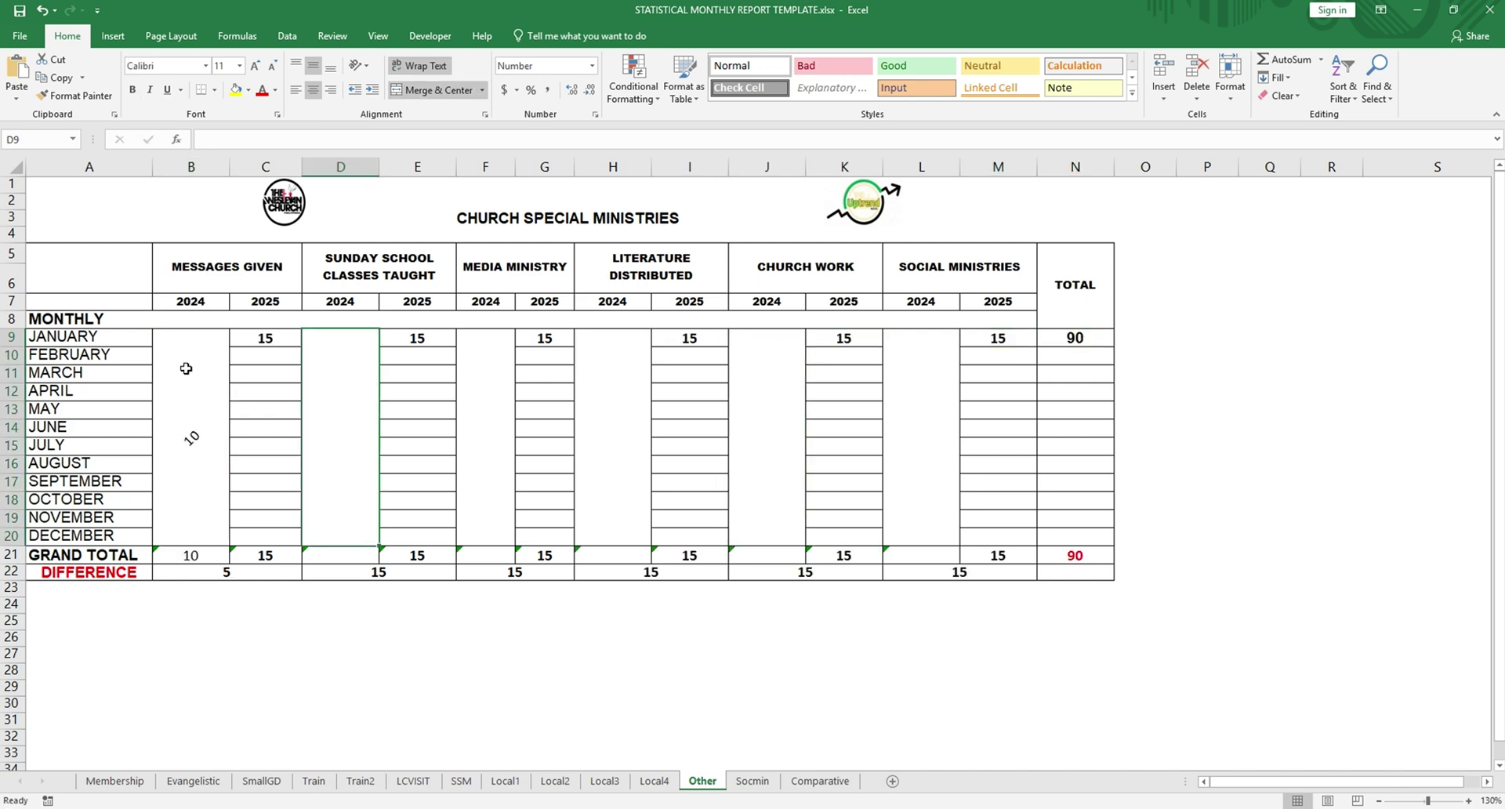
pyautogui.write('10')
pyautogui.press('Tab')
pyautogui.press('Tab')
pyautogui.write('10')
pyautogui.press('Tab')
pyautogui.write('15')
pyautogui.press('BackSpace')
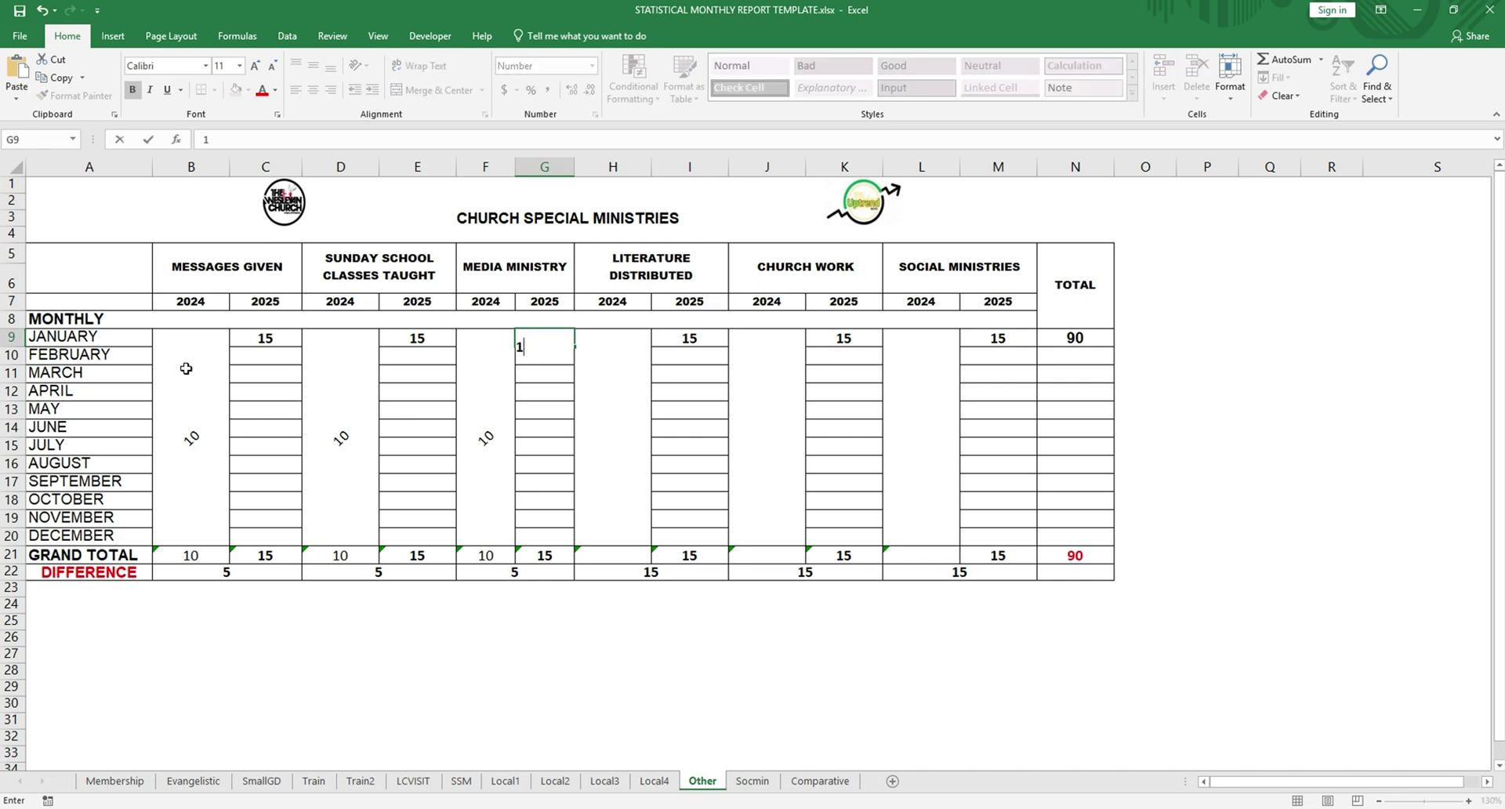
pyautogui.write('5')
pyautogui.press('Tab')
pyautogui.write('10')
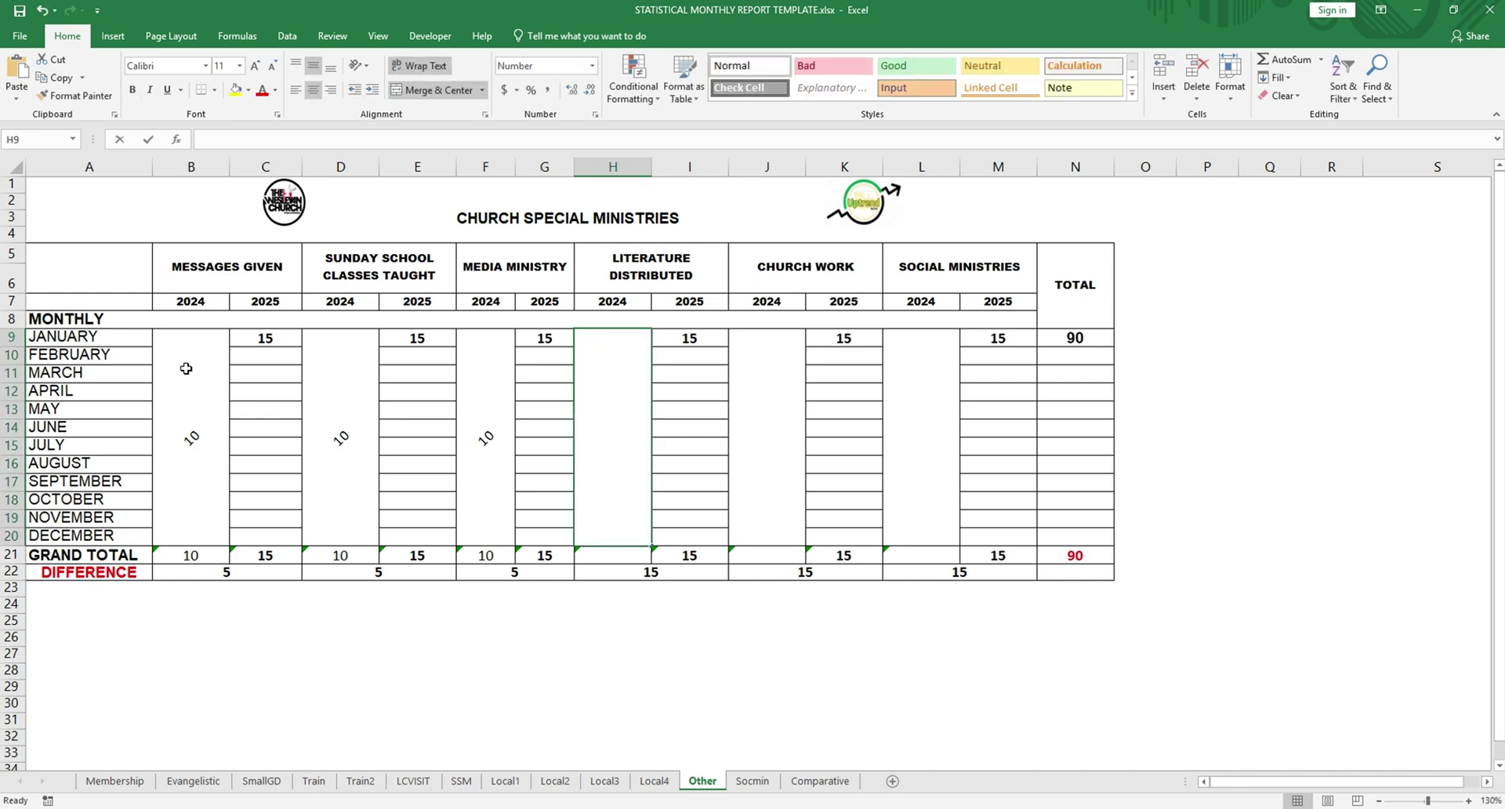
pyautogui.press('Tab')
pyautogui.press('Tab')
pyautogui.write('10')
pyautogui.hotkey('ctrl', 'Return')
pyautogui.press('Tab')
pyautogui.press('Tab')
pyautogui.write('10')
pyautogui.press('Tab')
pyautogui.press('Tab')
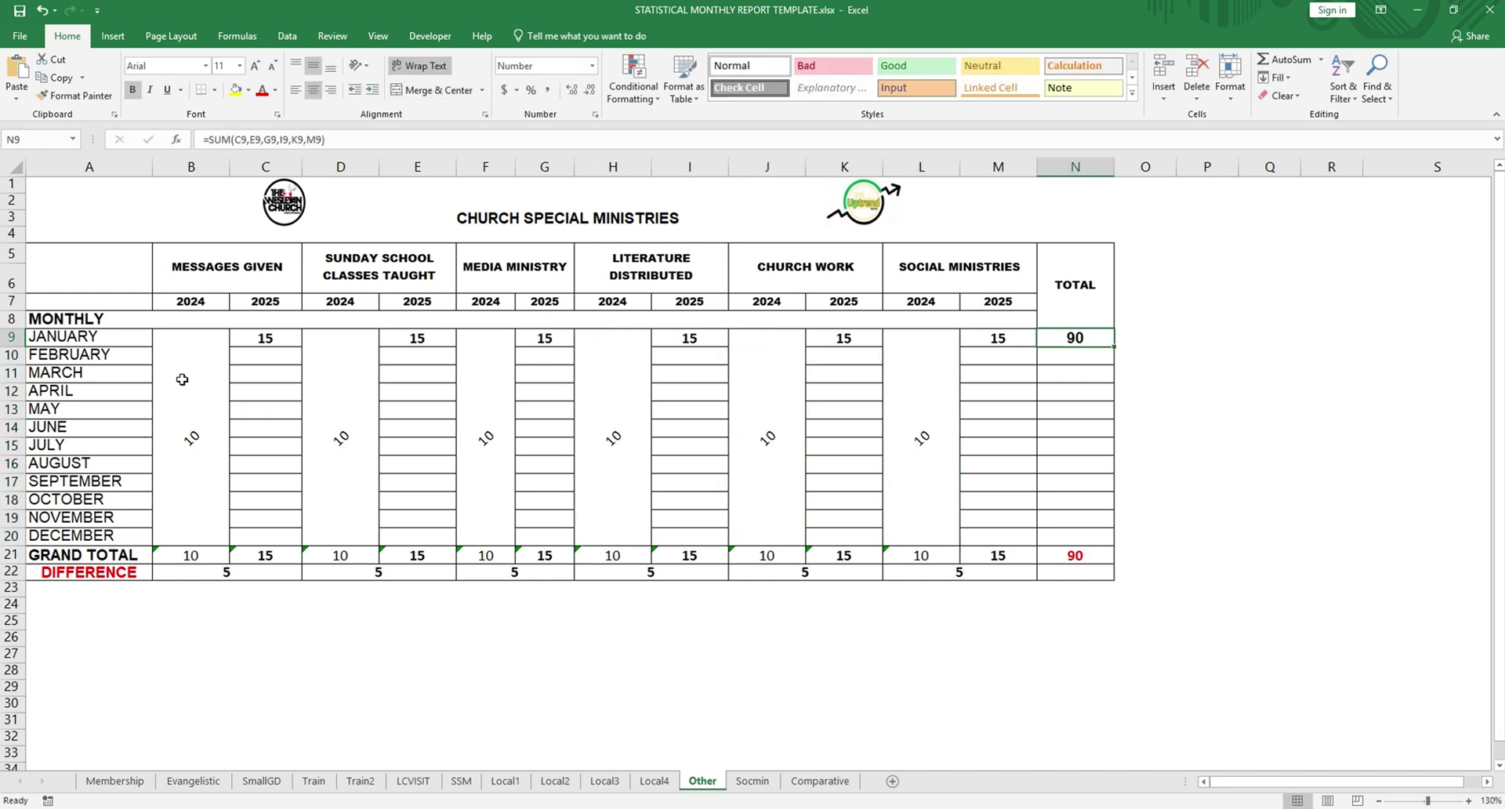
pyautogui.click(815, 781)
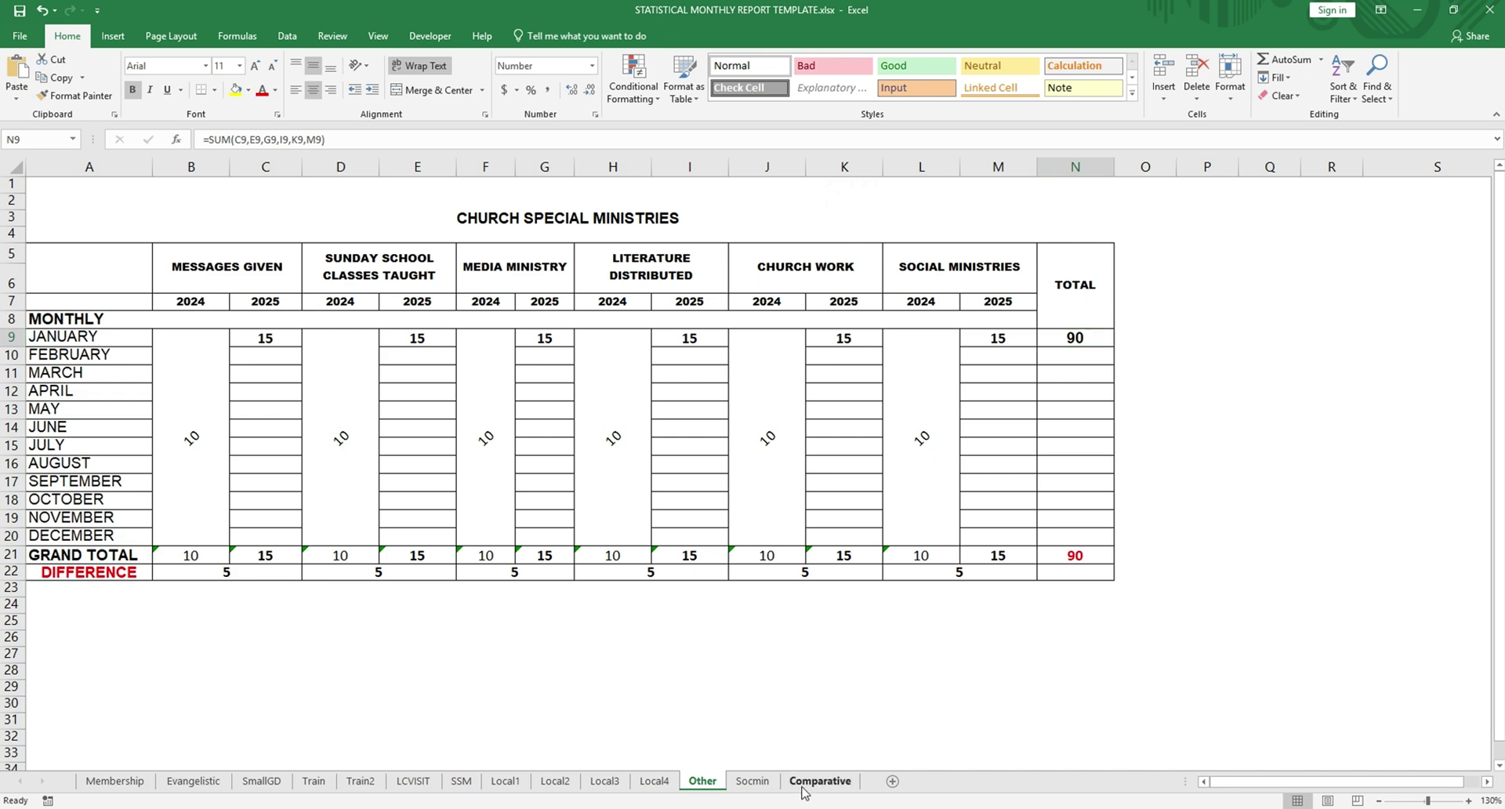
pyautogui.scroll(-1, 270, 579)
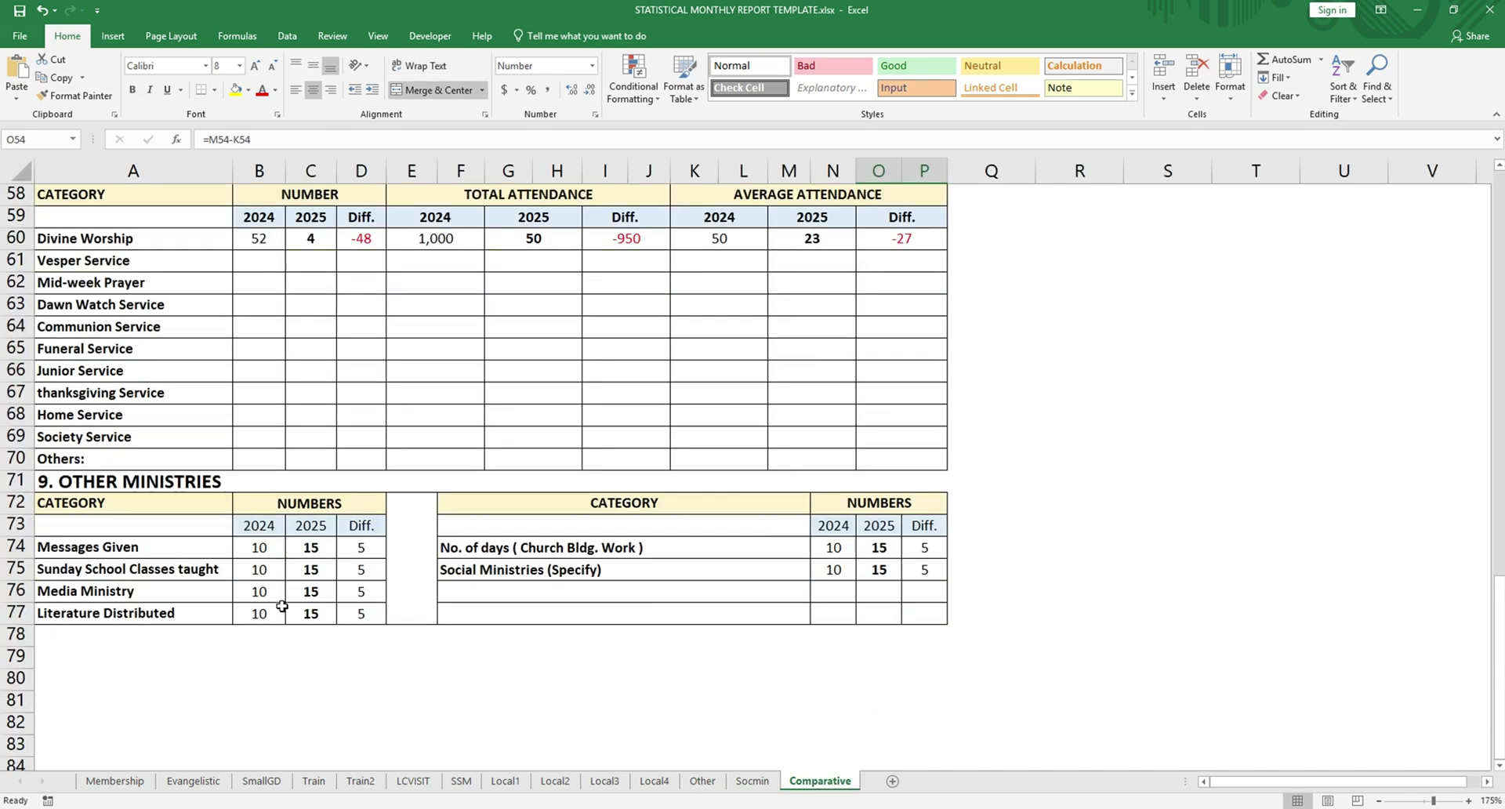
# Step: On the Socmin sheet, enter 1 in the January row for every category from Feeding to Others
pyautogui.click(754, 781)
pyautogui.doubleClick(205, 362)
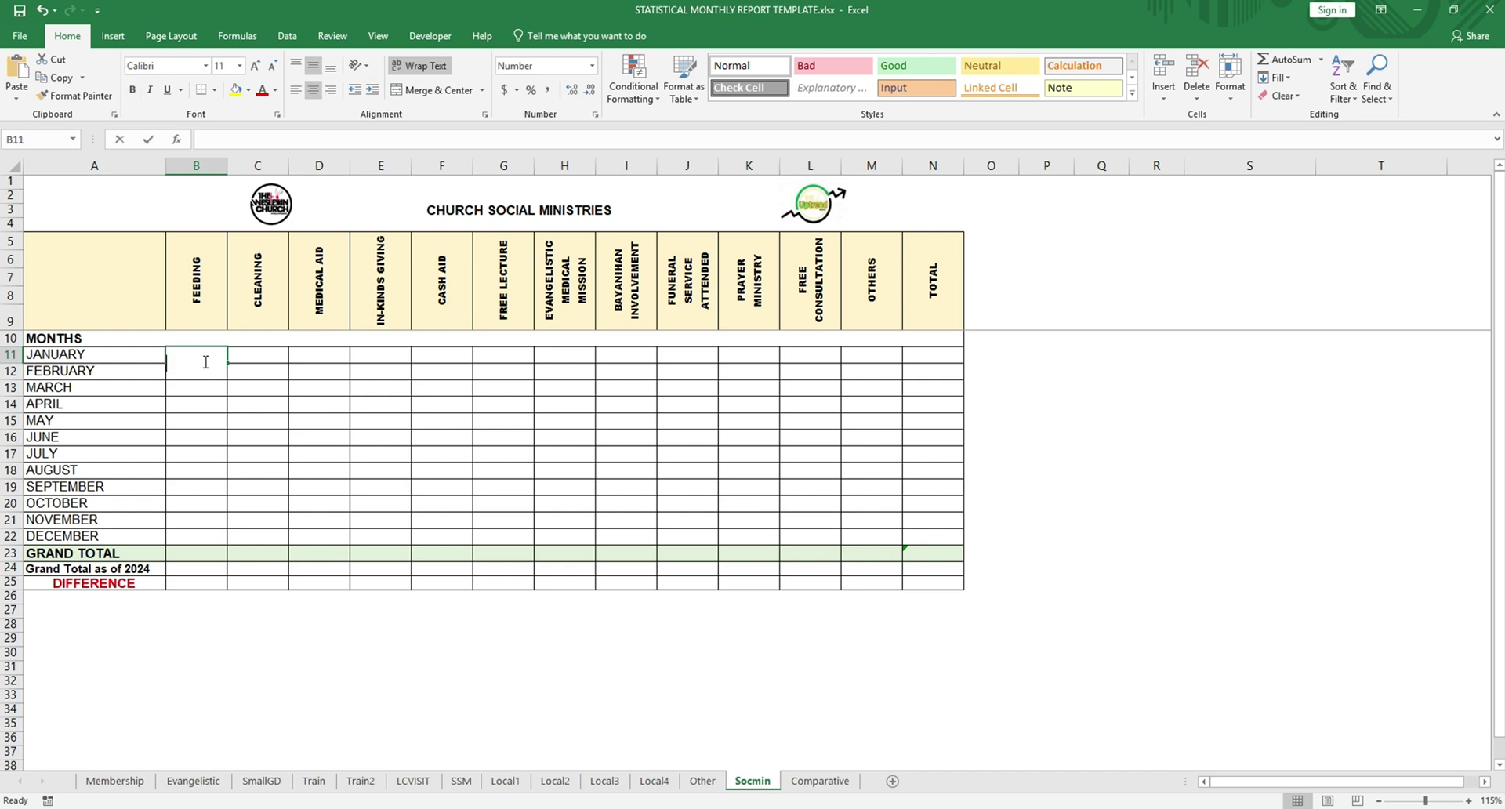
pyautogui.write('1\t\t1\t1\t1\t1\t1\t1\t1\t1\t1\t1')
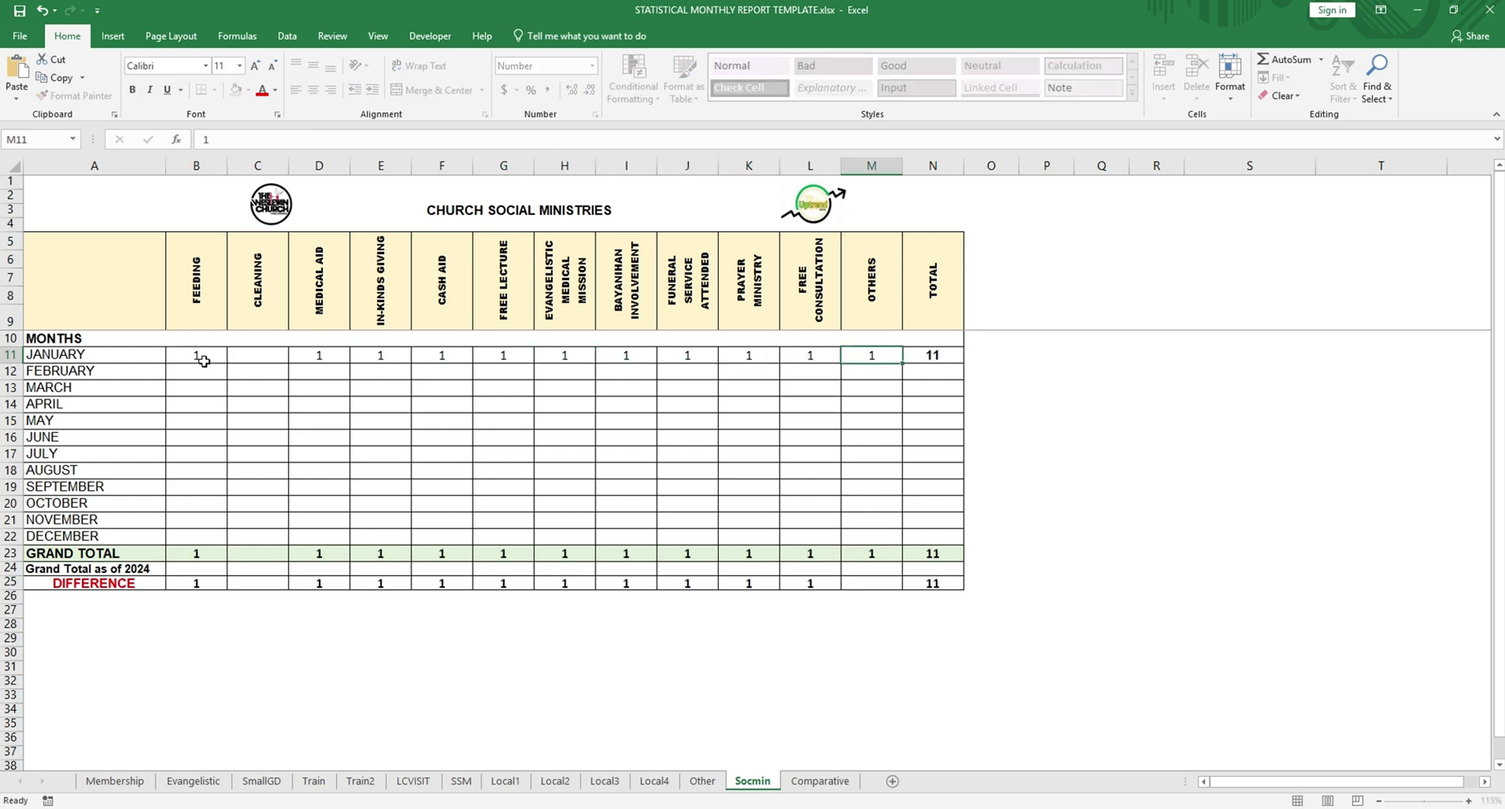
pyautogui.press('Tab')
pyautogui.doubleClick(233, 355)
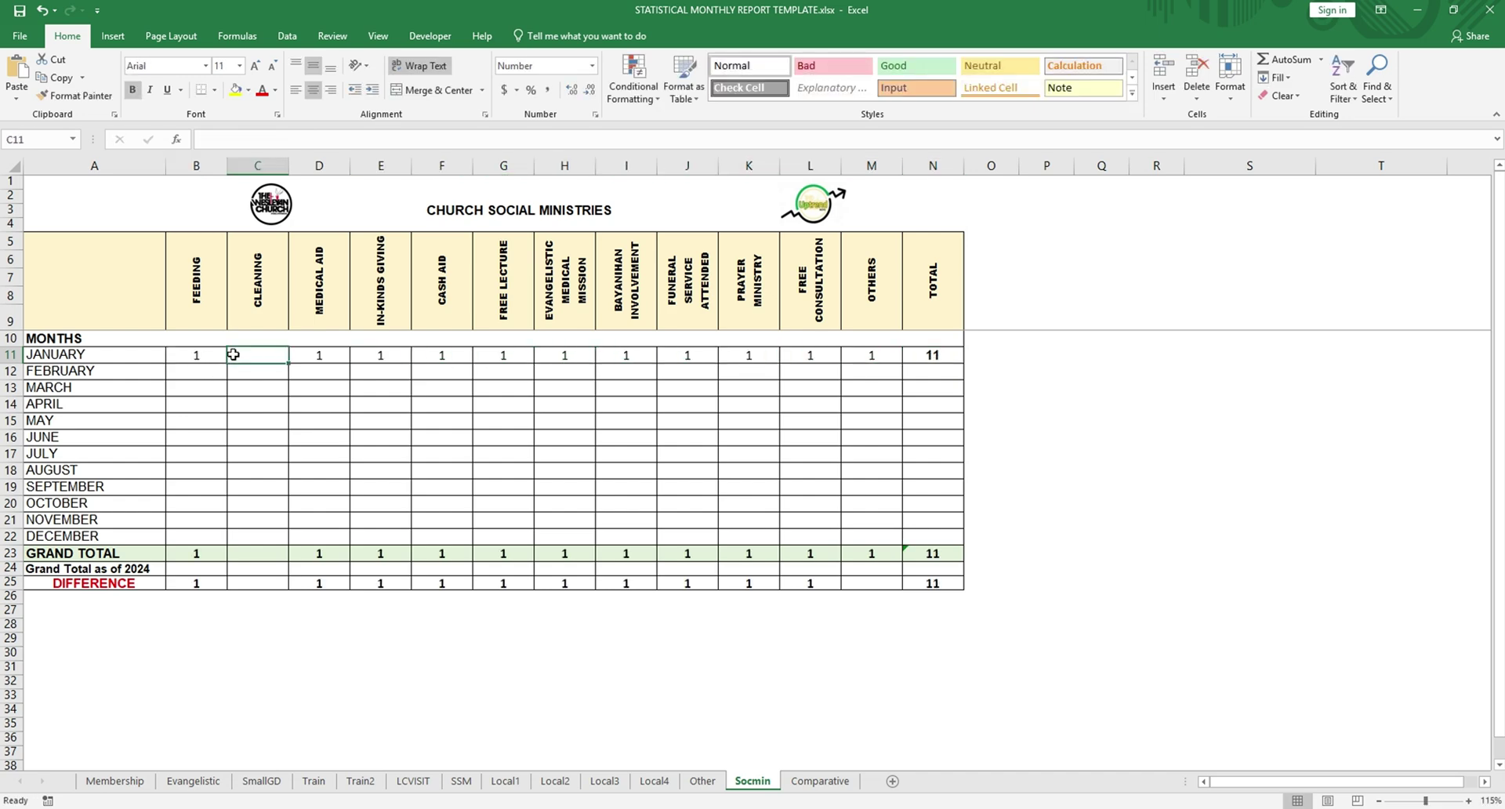
pyautogui.write('1')
pyautogui.press('Tab')
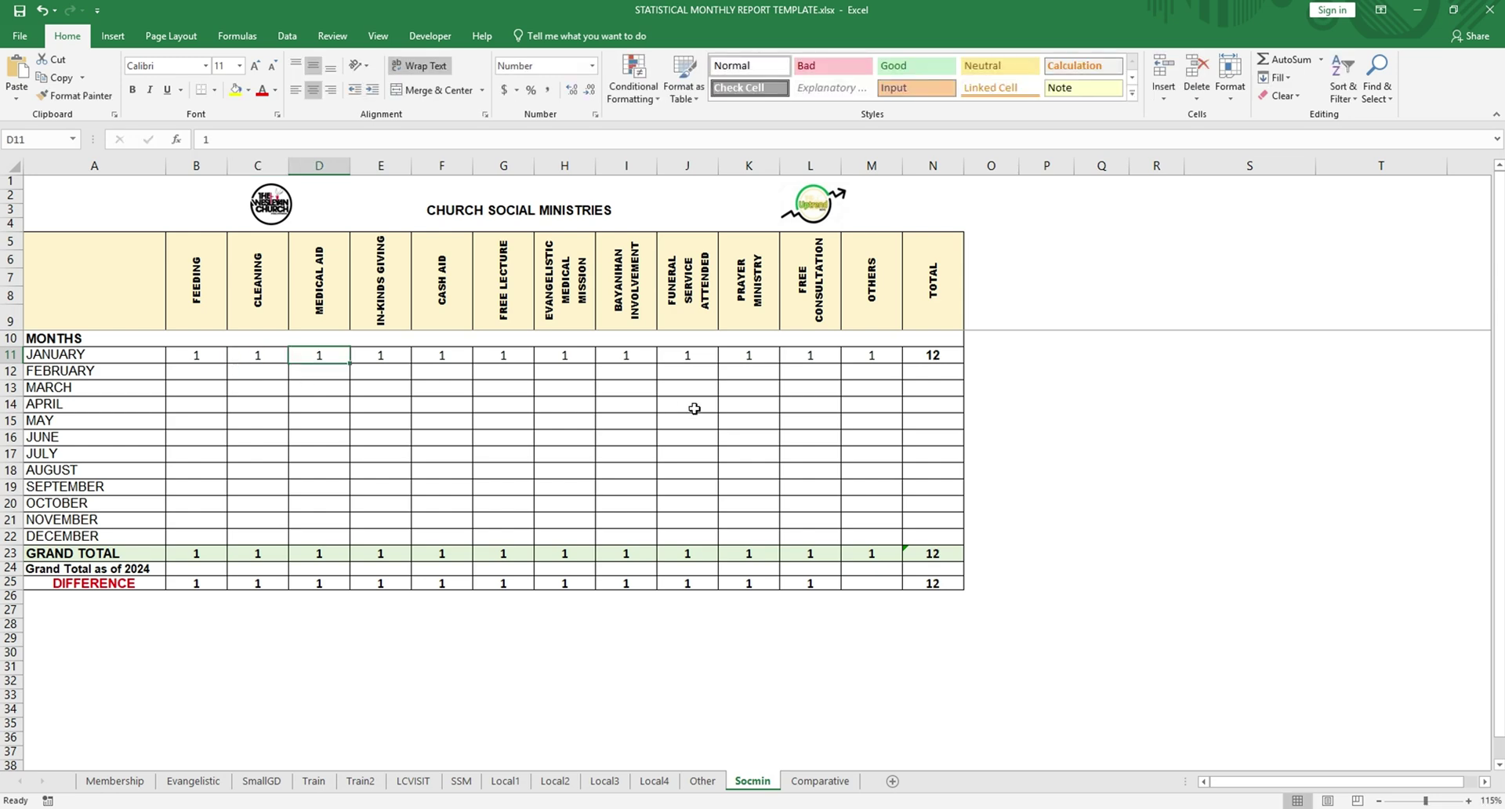
# Step: Use the Socmin grand total to set January 2025 Social Ministries on the Other sheet to 12, and check its Comparative cell
pyautogui.click(934, 555)
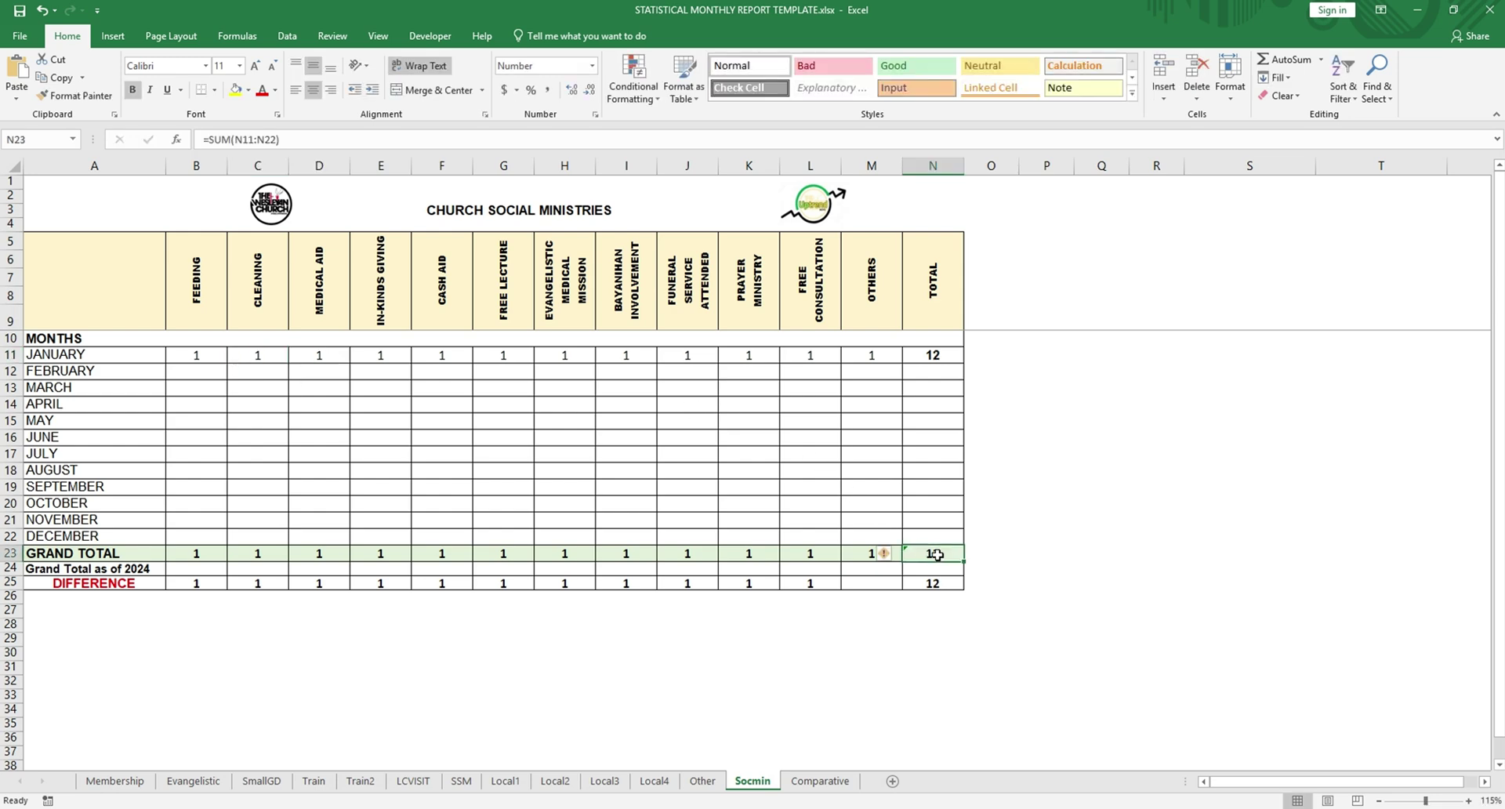
pyautogui.click(703, 781)
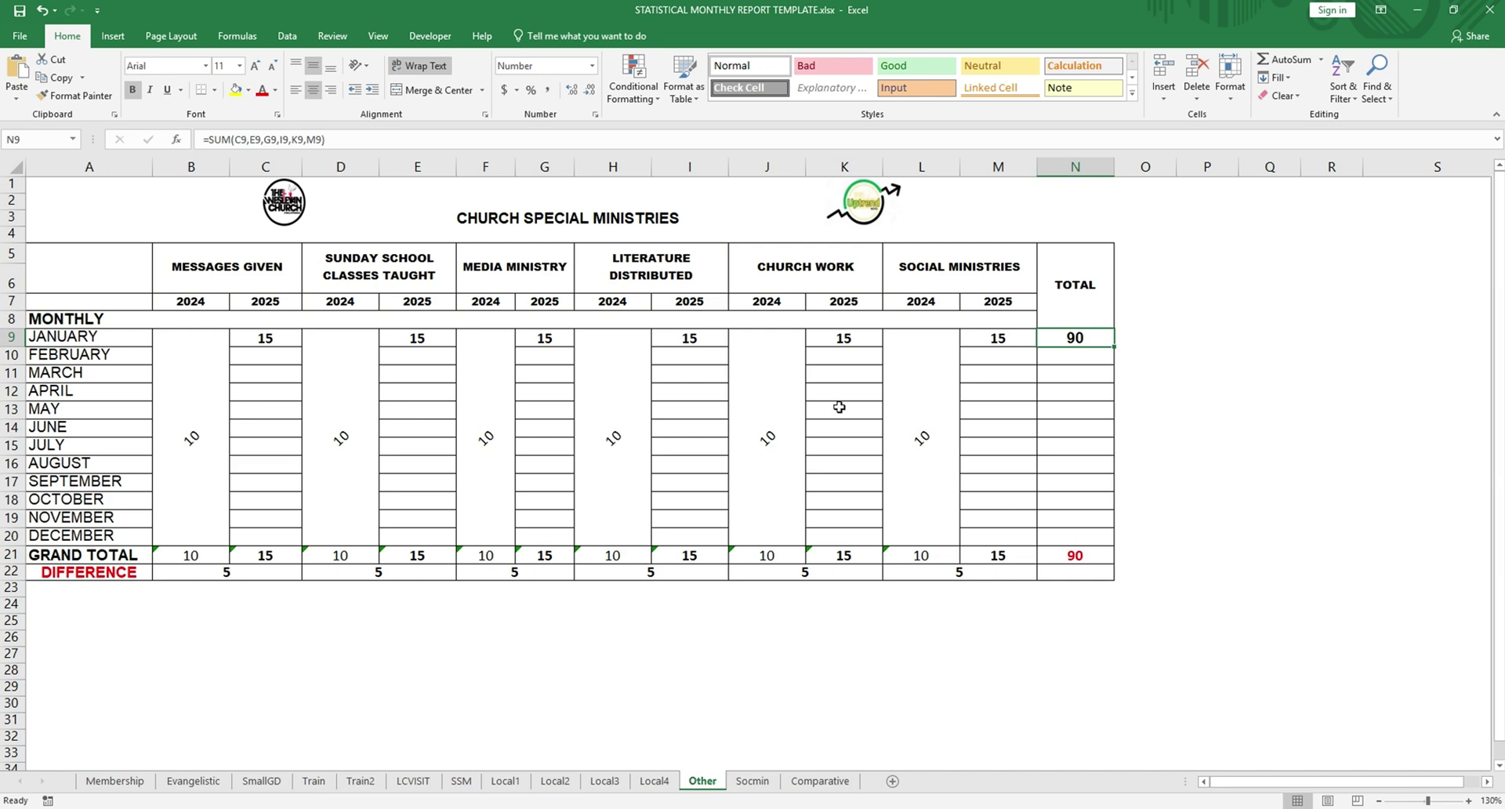
pyautogui.doubleClick(986, 342)
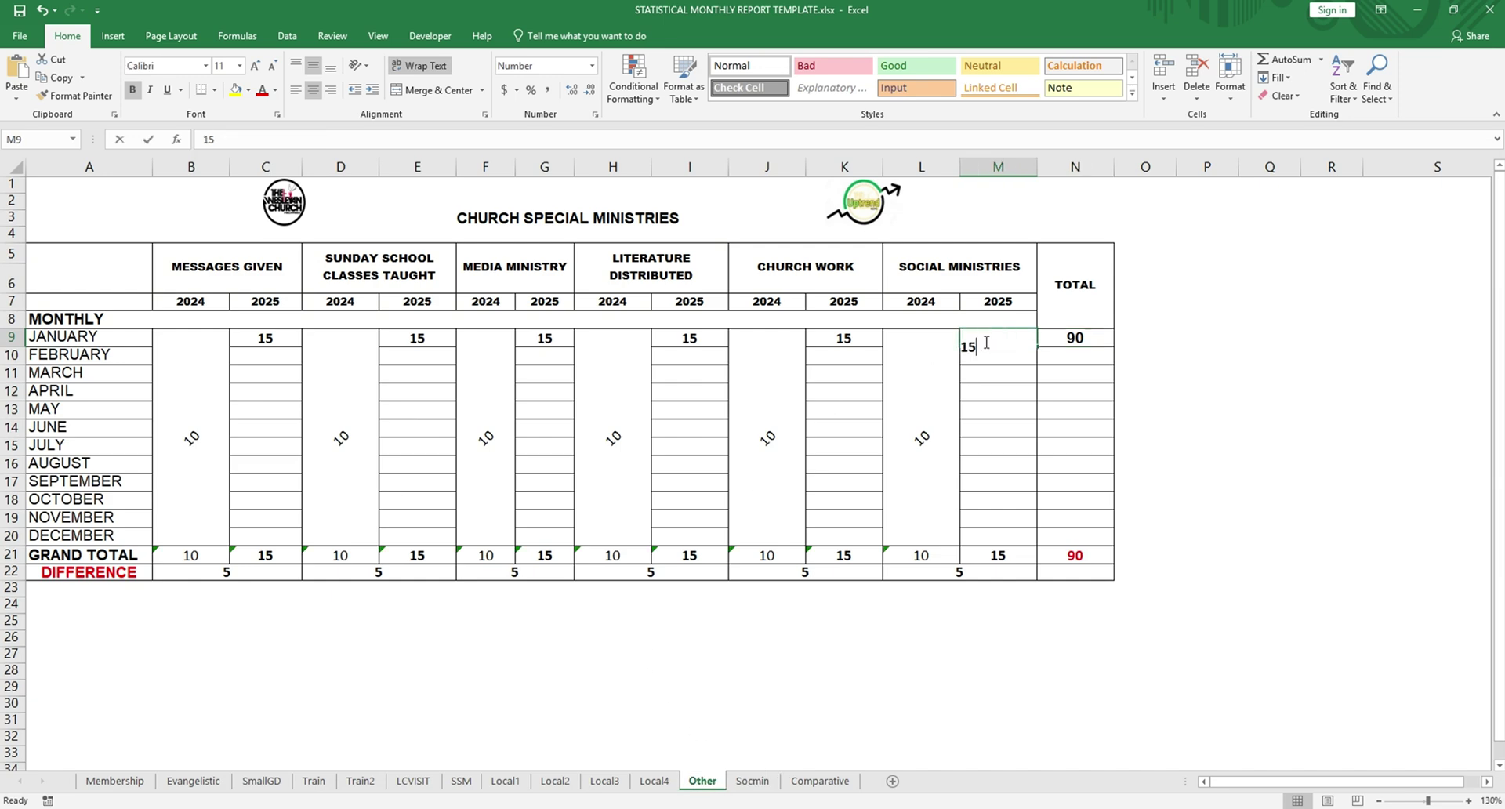
pyautogui.press('BackSpace')
pyautogui.write('2')
pyautogui.press('Tab')
pyautogui.click(820, 781)
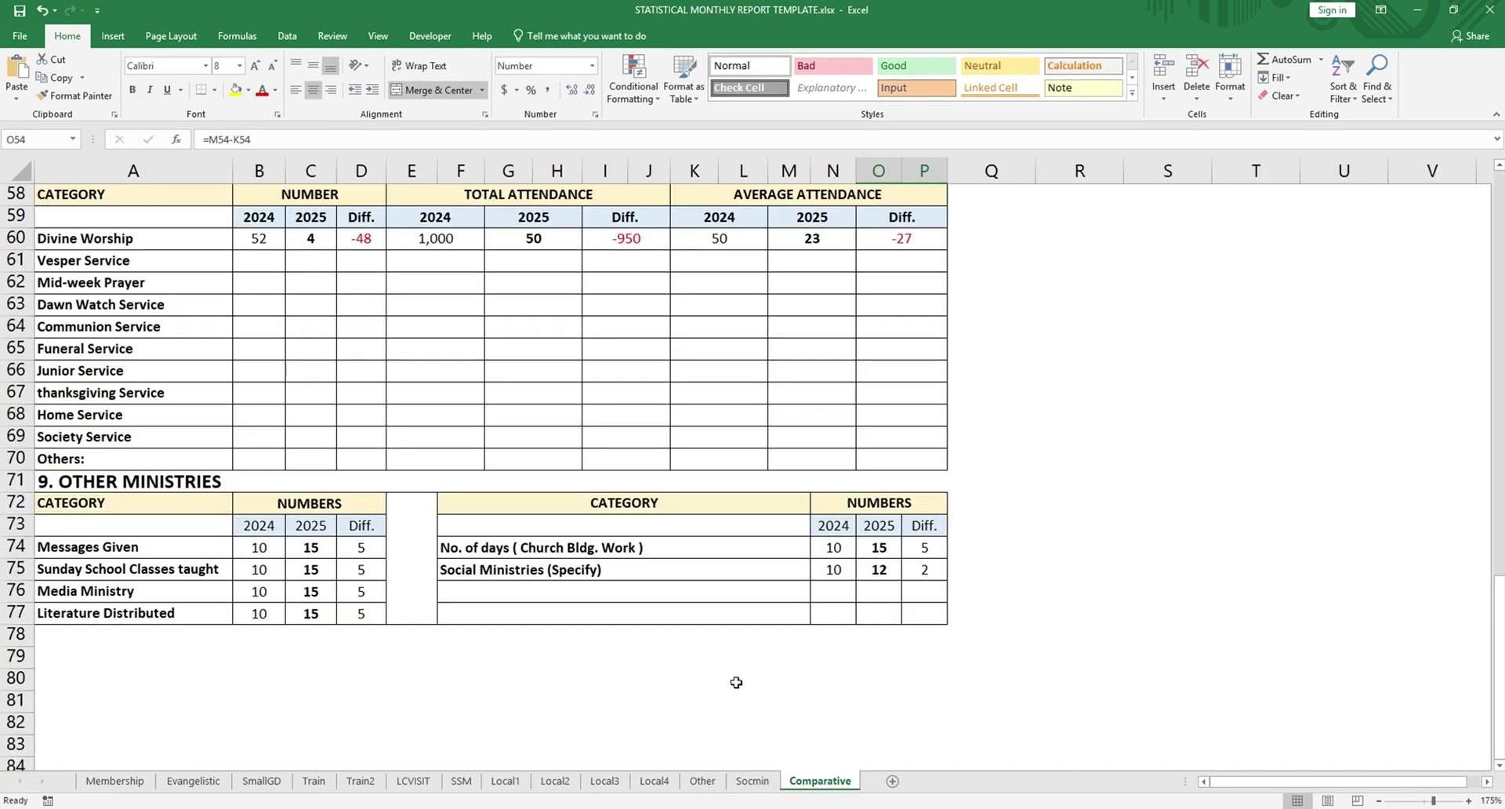
pyautogui.click(875, 578)
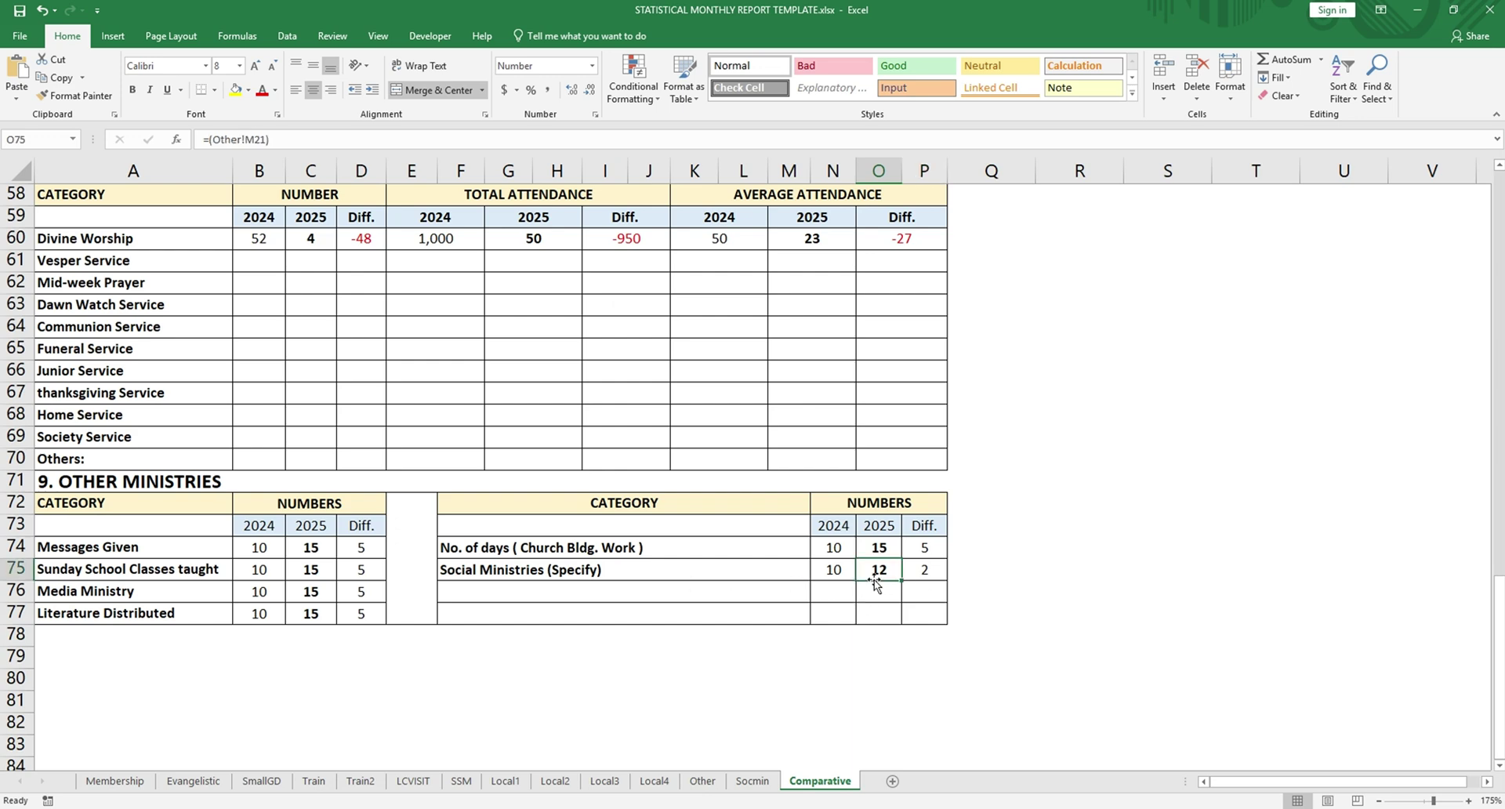
# Step: Review the Comparative and Local1 sheets and bring up the STAT&PERSONAL TEMPLATE 2025 folder in File Explorer
pyautogui.scroll(7, 687, 571)
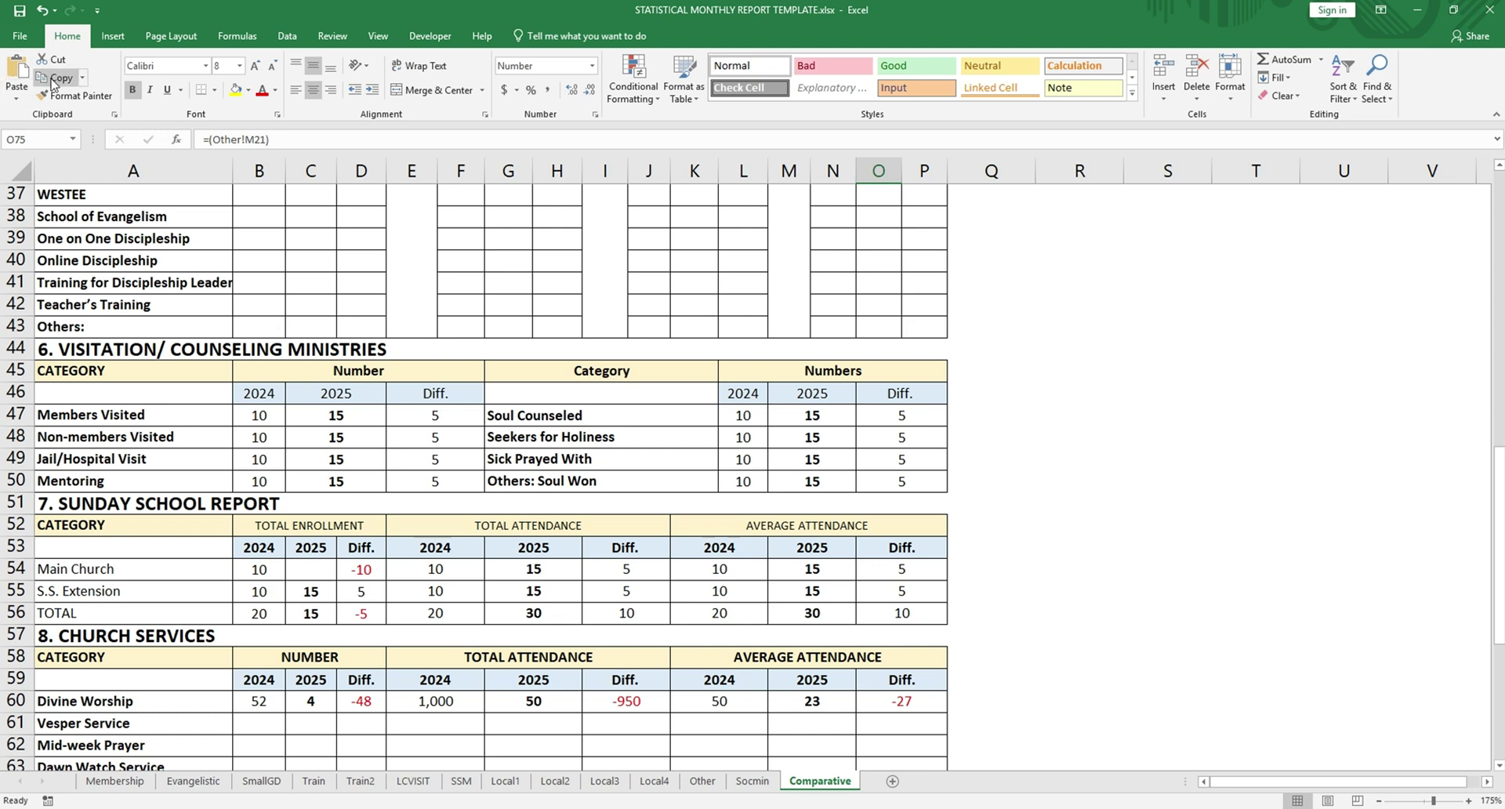
pyautogui.scroll(-2, 362, 588)
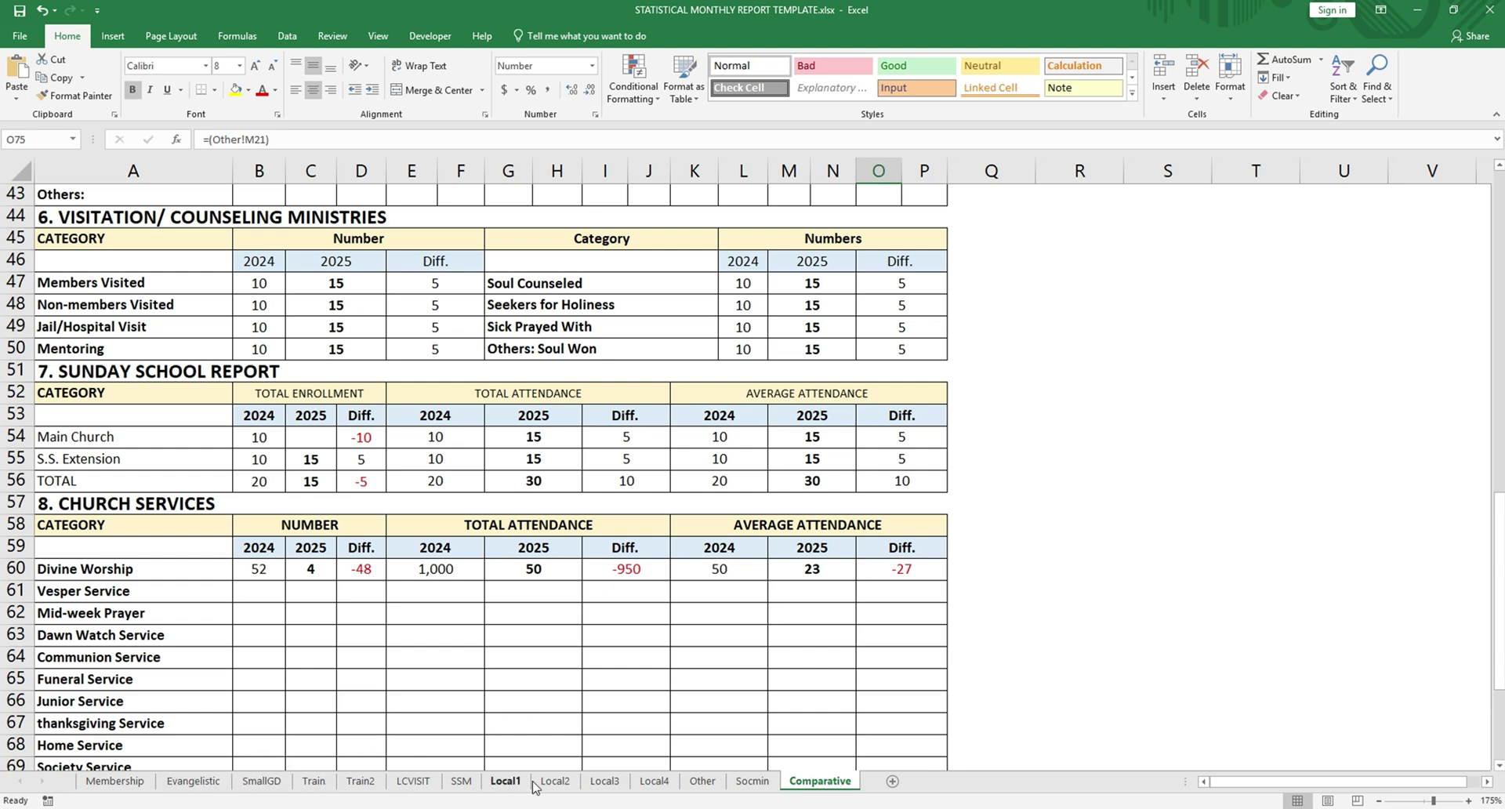
pyautogui.click(508, 781)
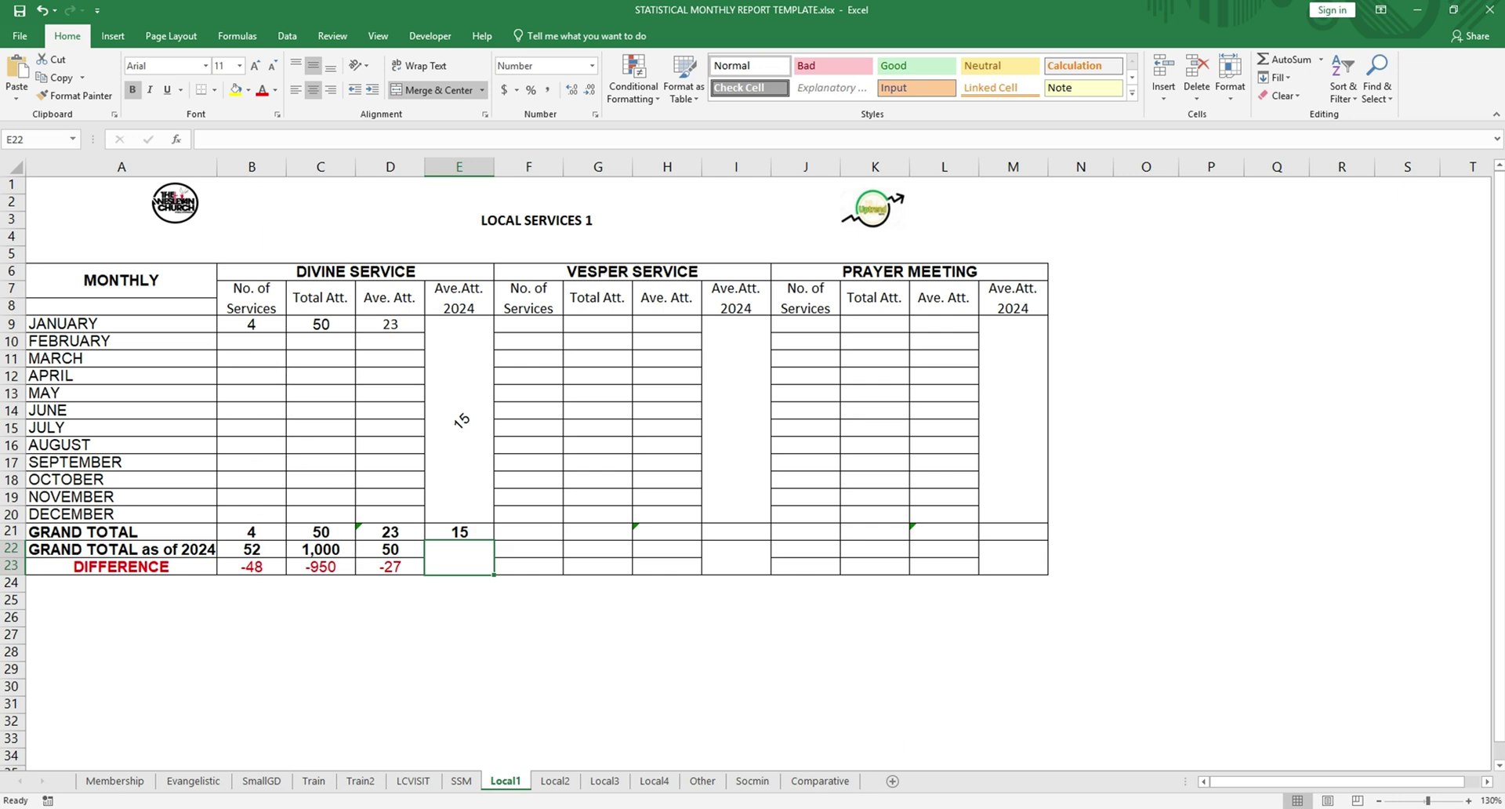
pyautogui.click(789, 741)
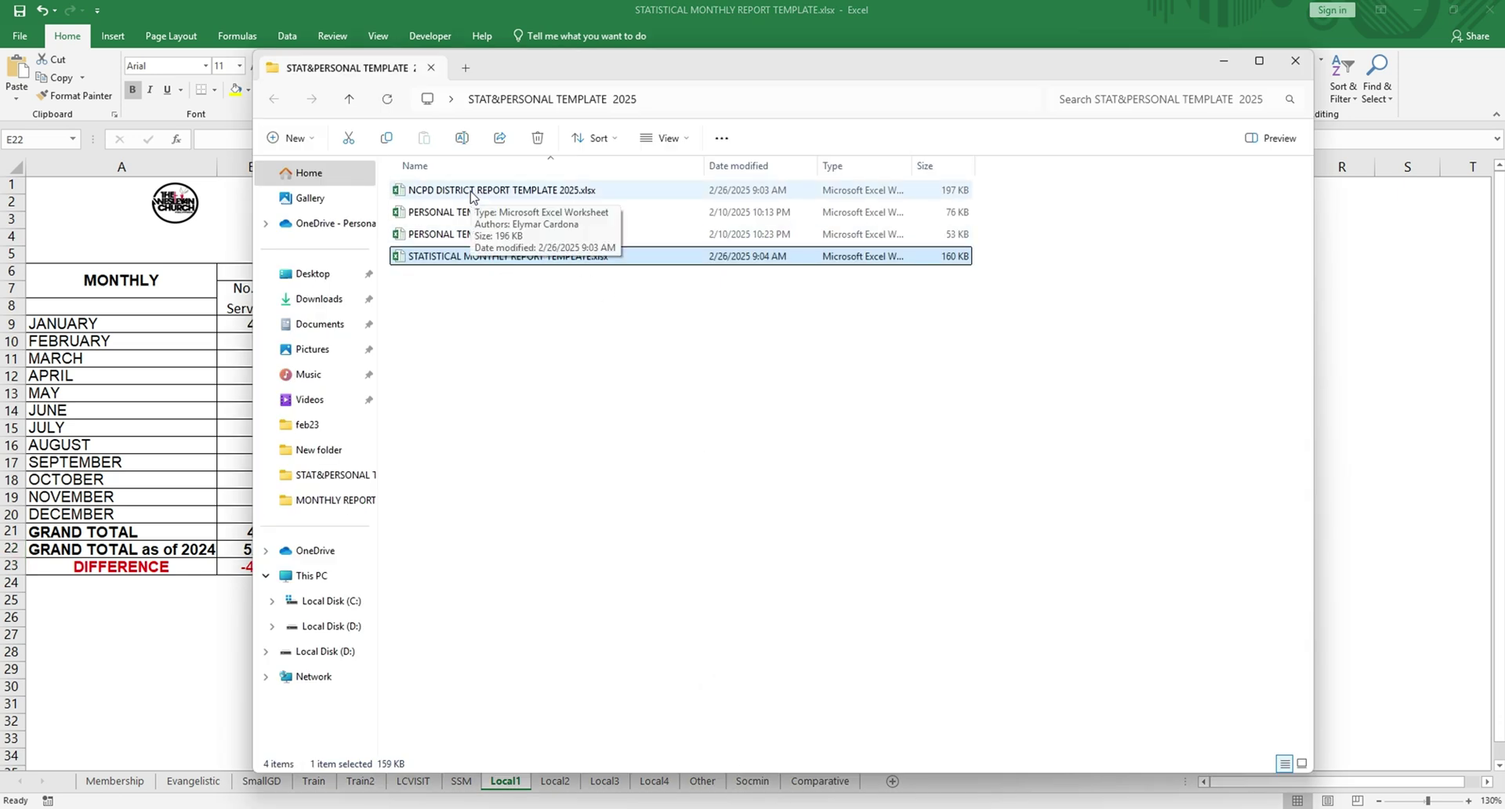
# Step: Open NCPD DISTRICT REPORT TEMPLATE 2025.xlsx and review its Comparative sheet up to the Local Church Category section
pyautogui.doubleClick(470, 191)
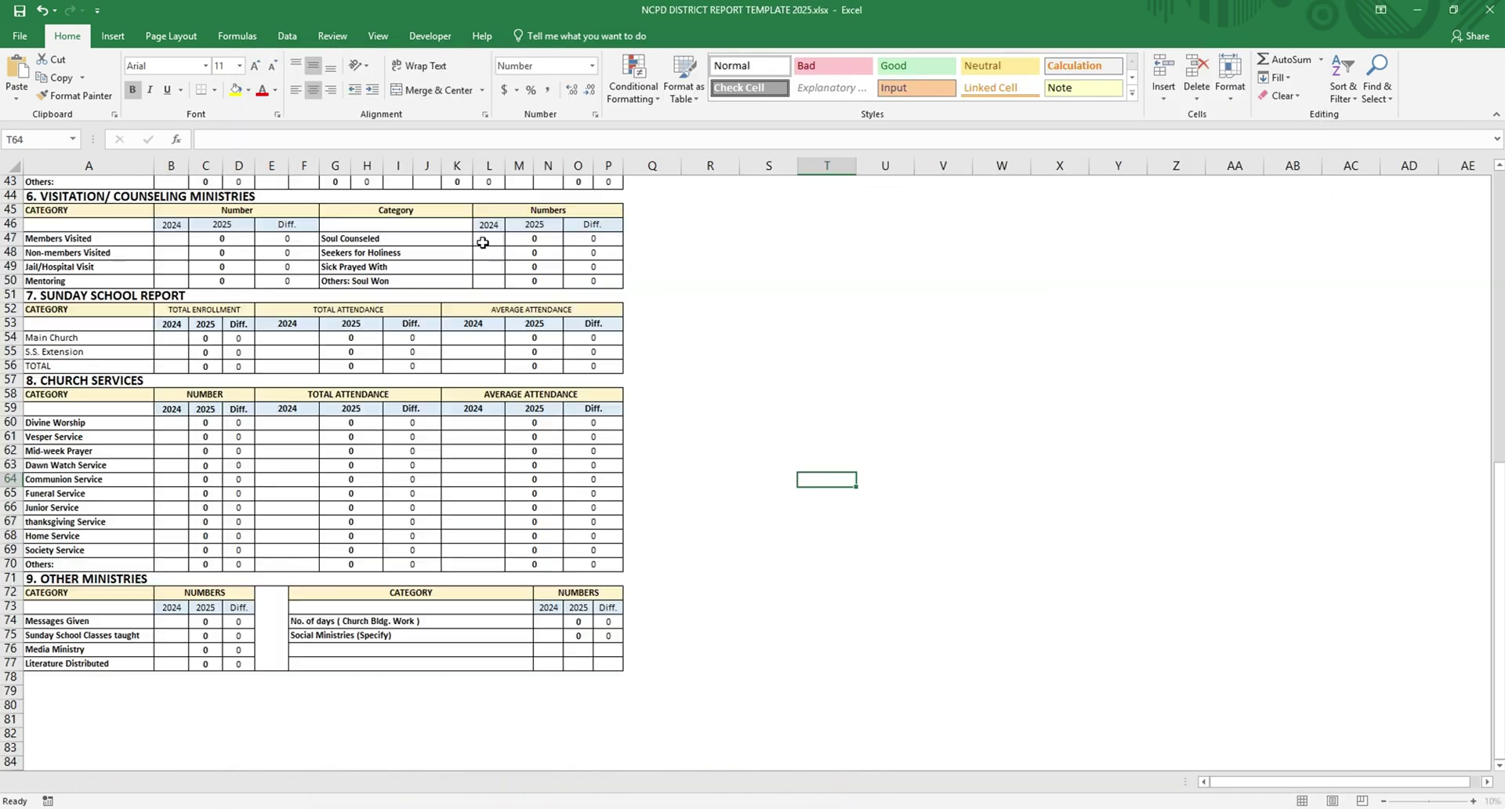
pyautogui.scroll(5, 669, 629)
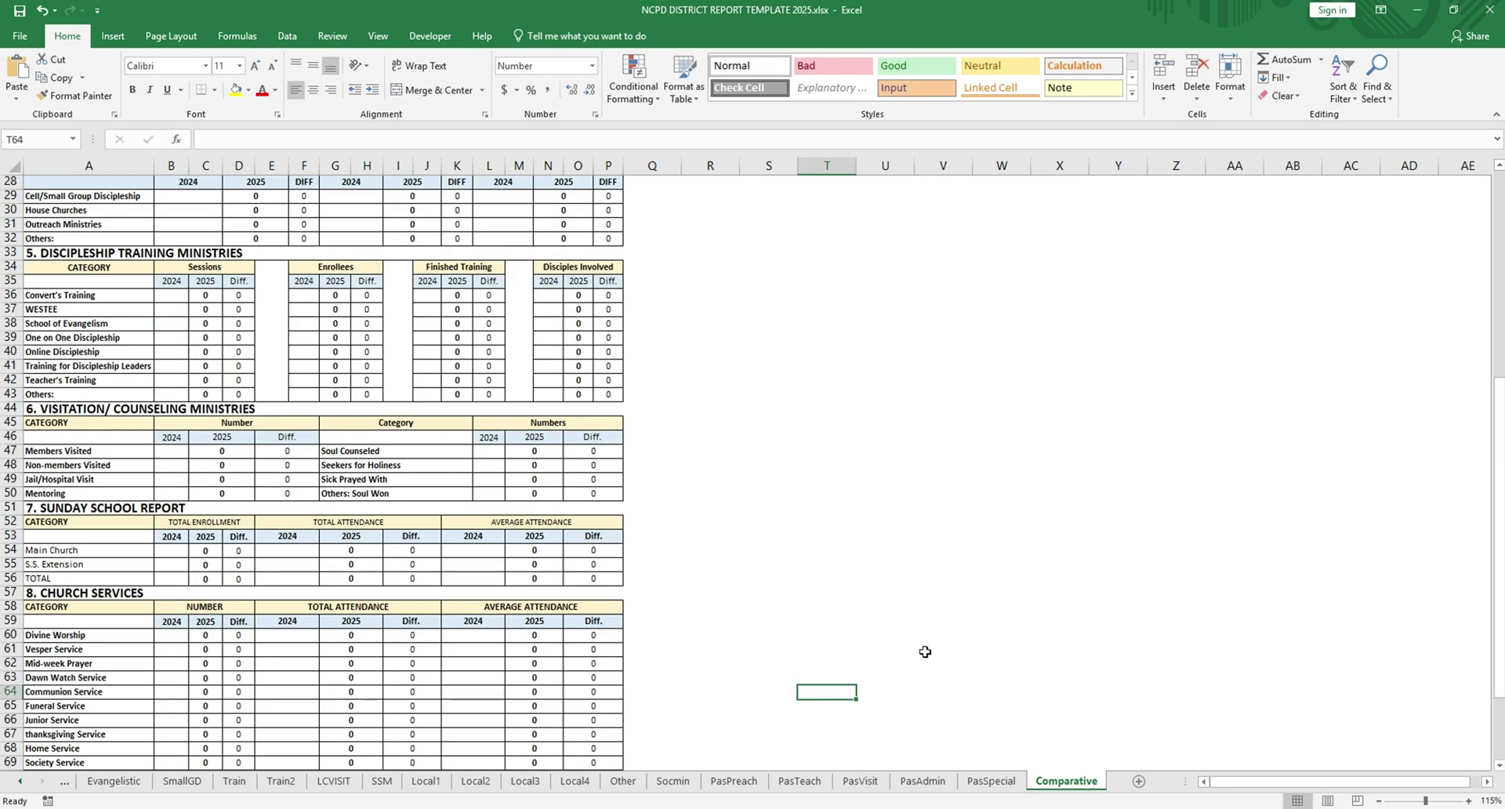
pyautogui.scroll(5, 924, 649)
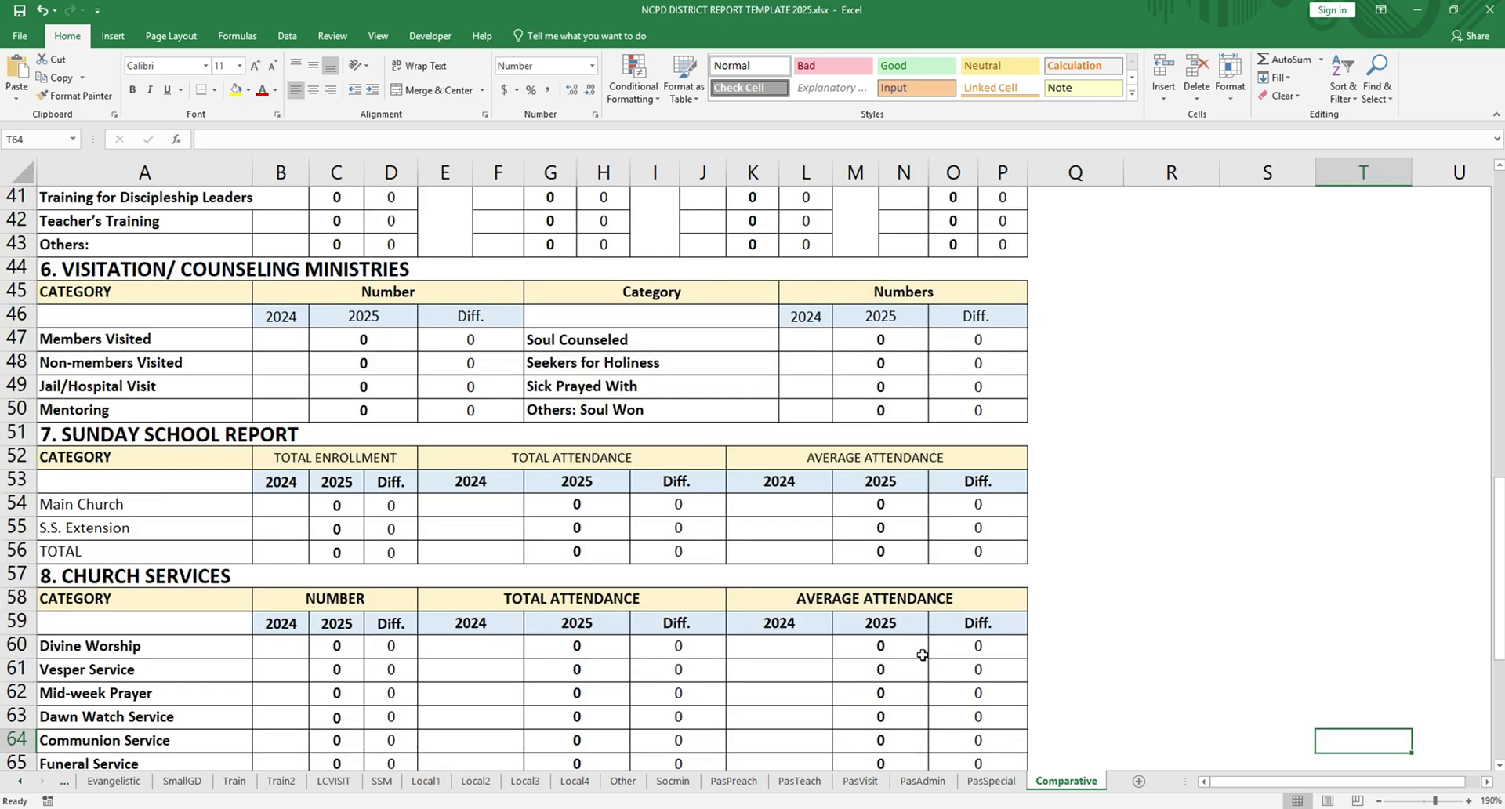
pyautogui.scroll(3, 922, 655)
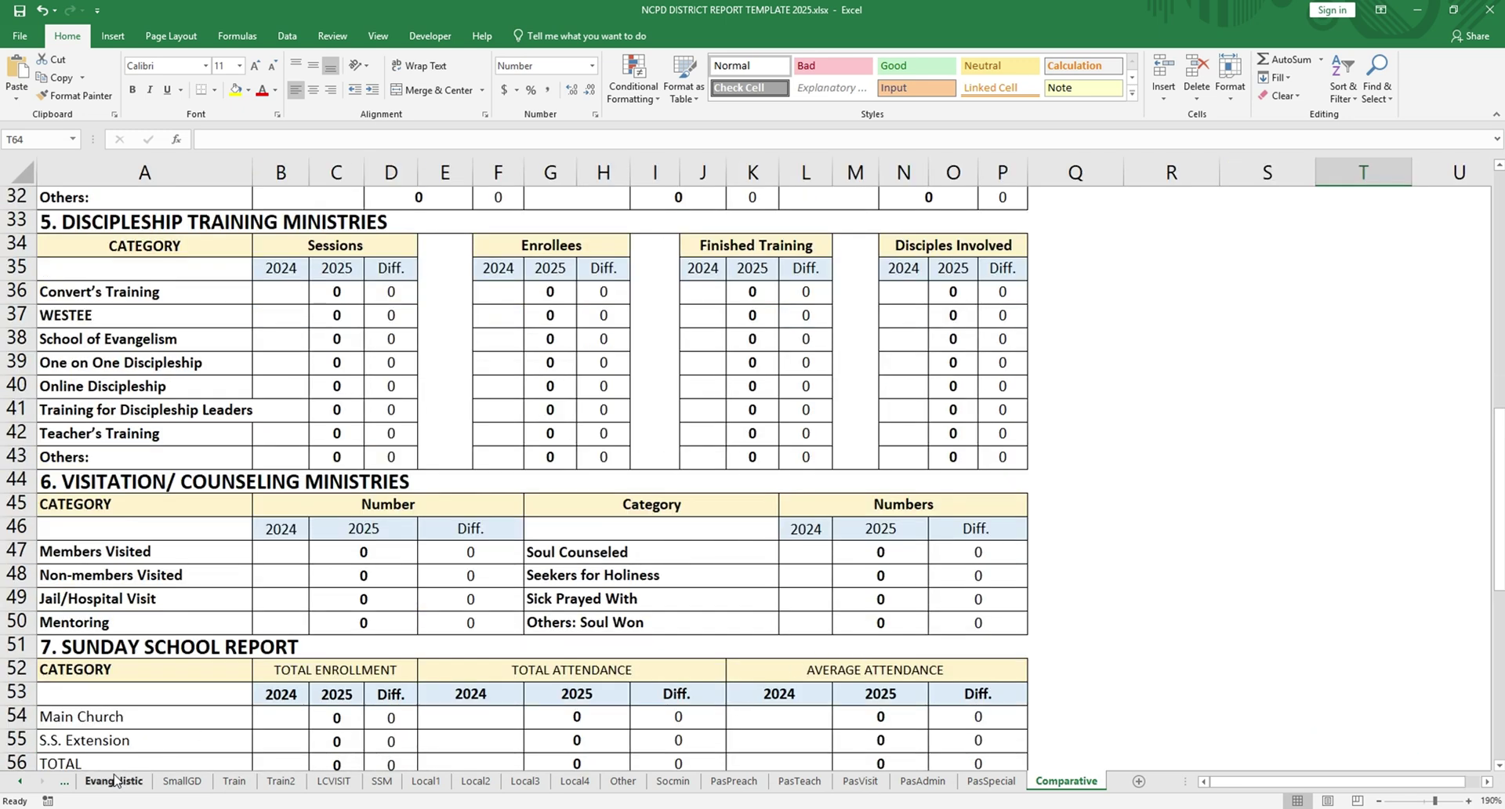
pyautogui.scroll(8, 306, 481)
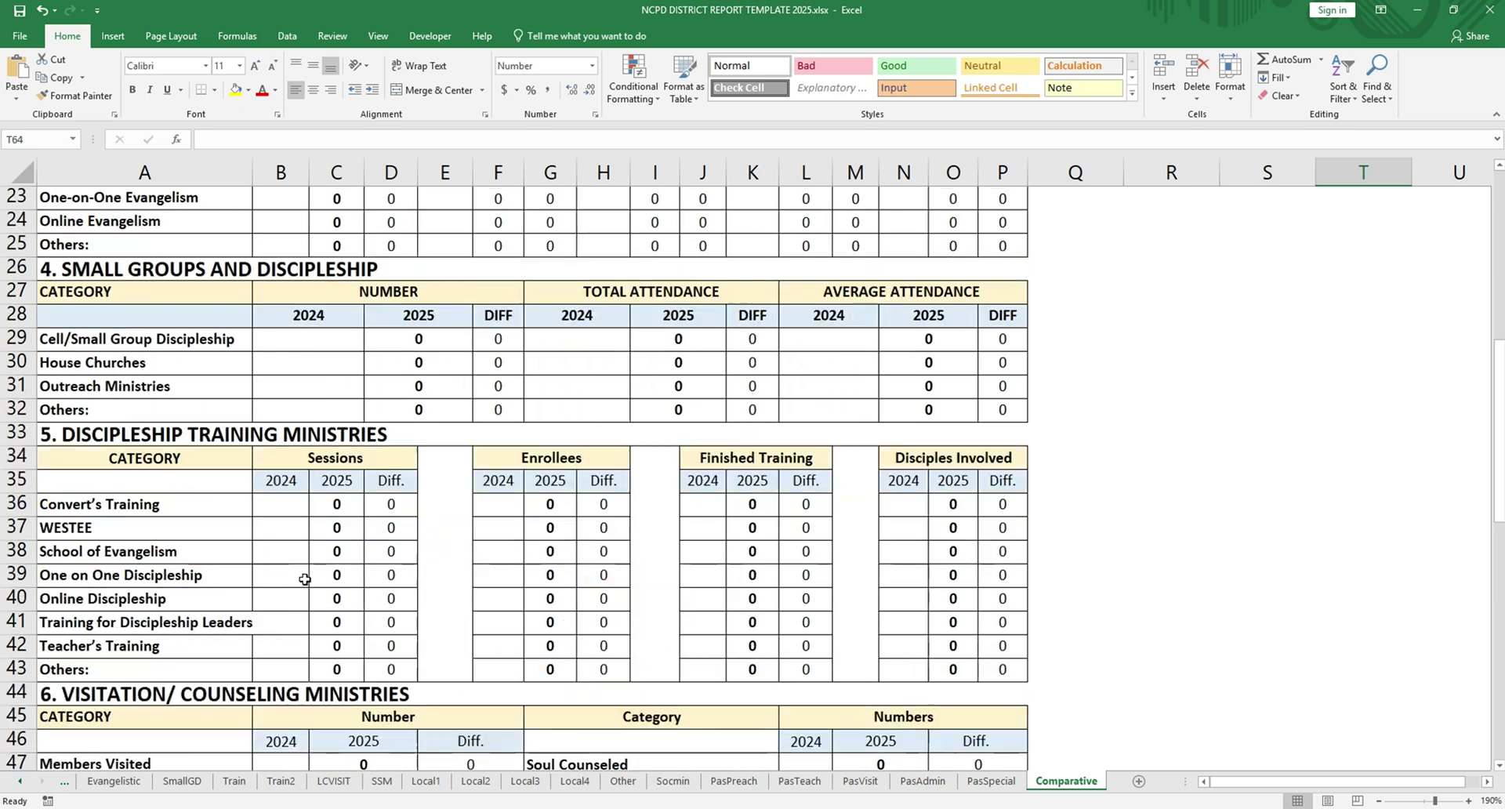
pyautogui.scroll(3, 490, 517)
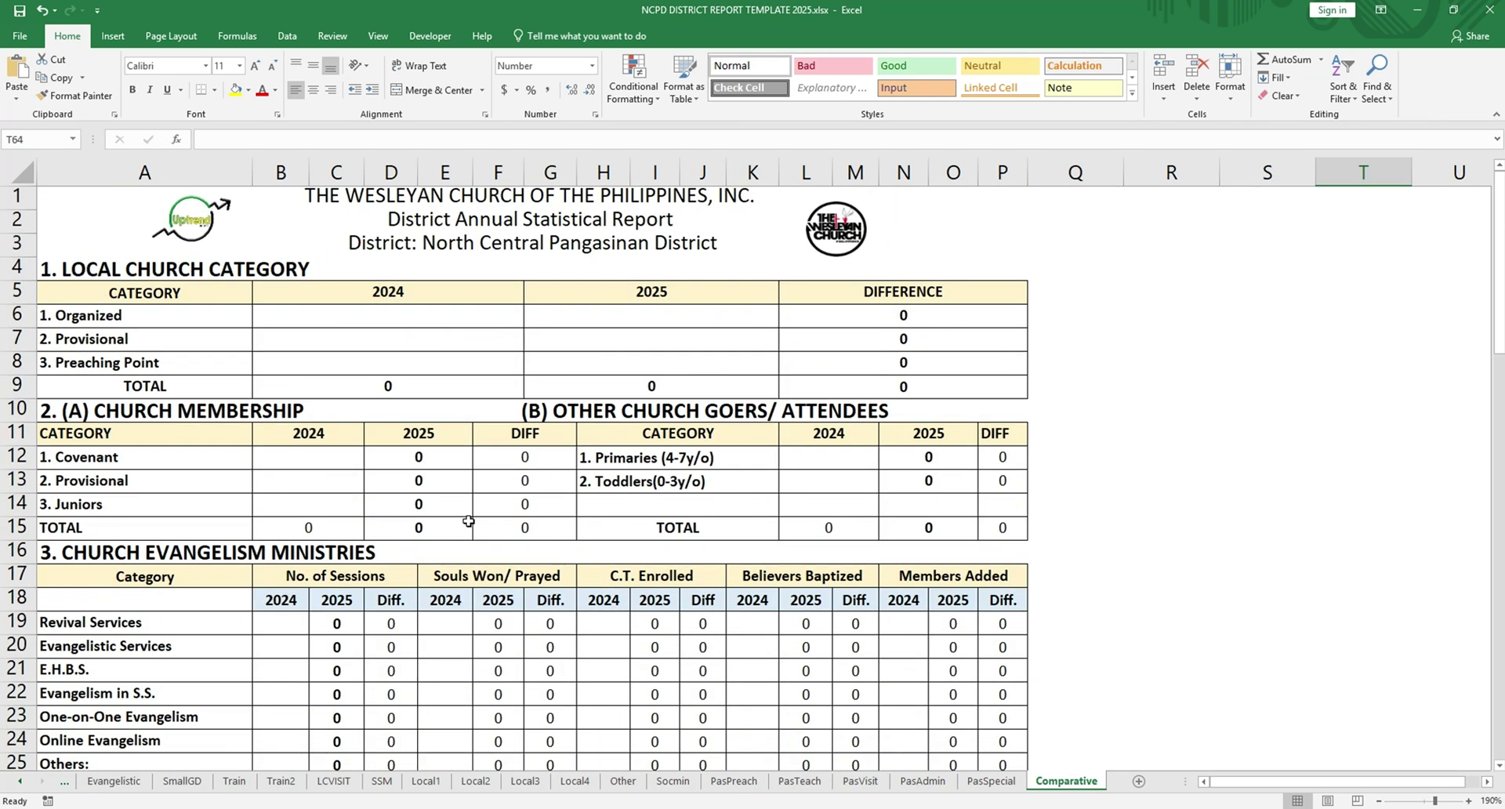
# Step: In the Comparative sheet's Local Church Category section, enter 10 for 2024 and 15 for 2025 in the Organized row
pyautogui.click(398, 315)
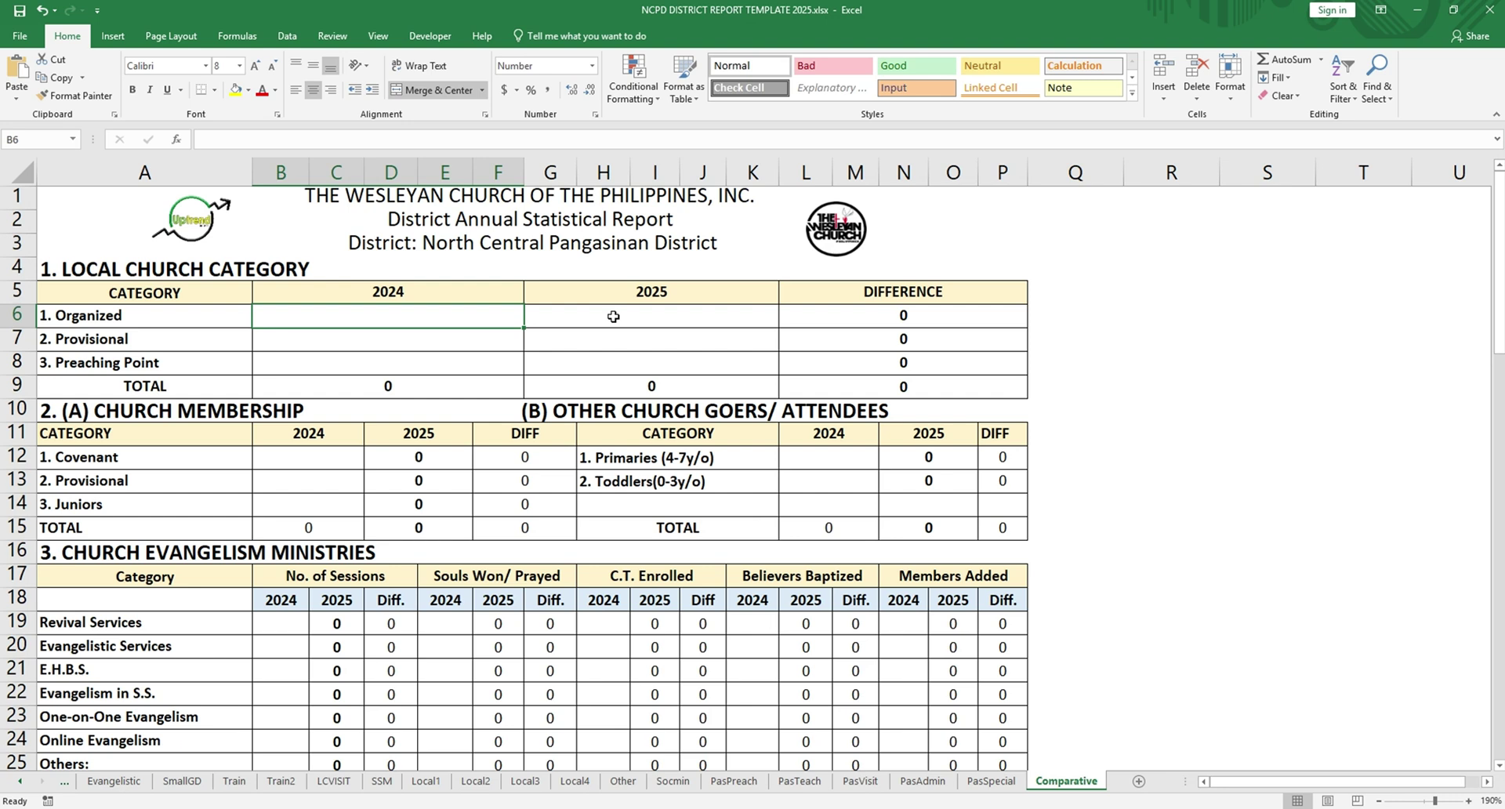
pyautogui.write('10')
pyautogui.click(613, 315)
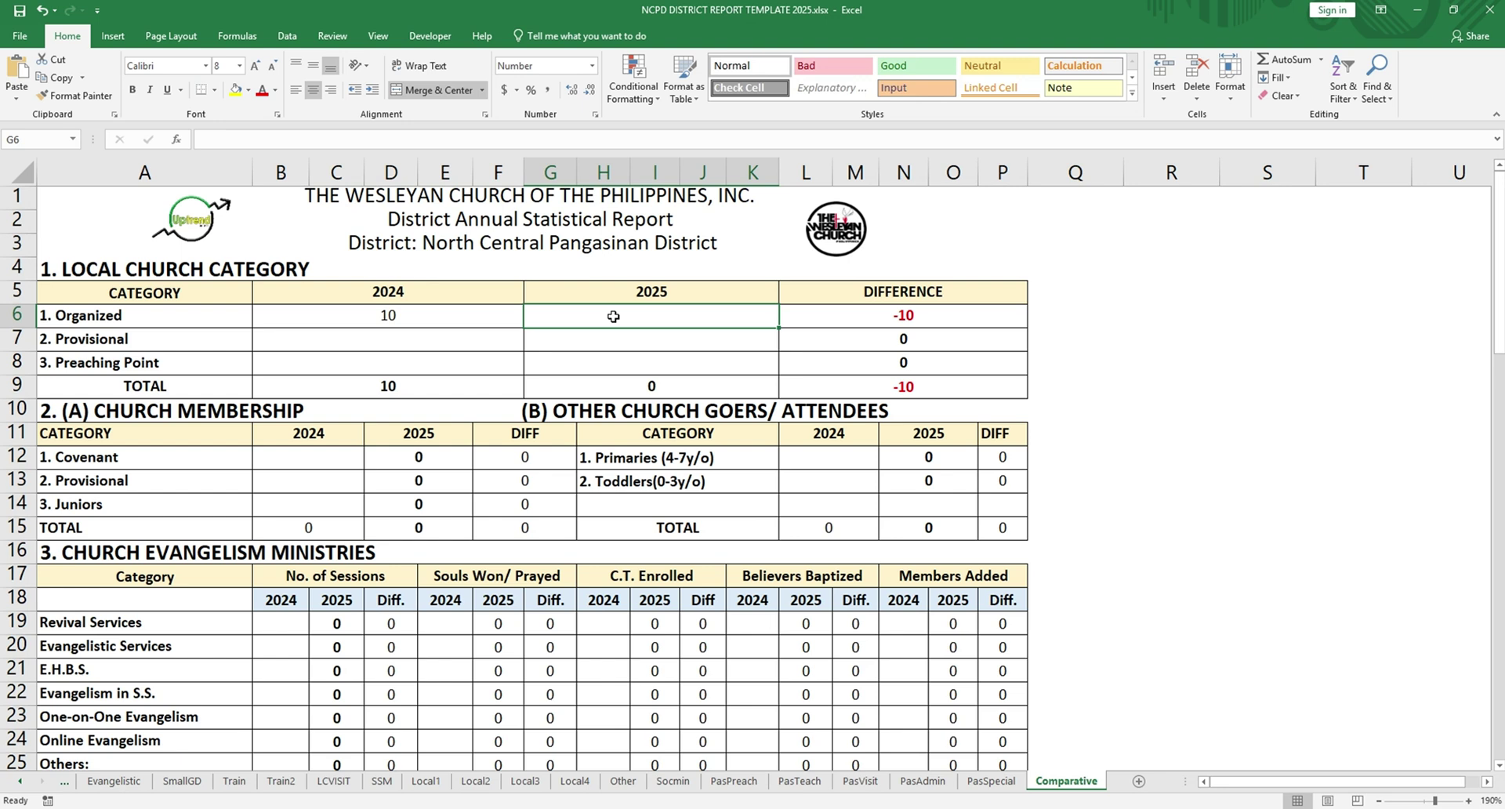
pyautogui.write('15')
pyautogui.press('Tab')
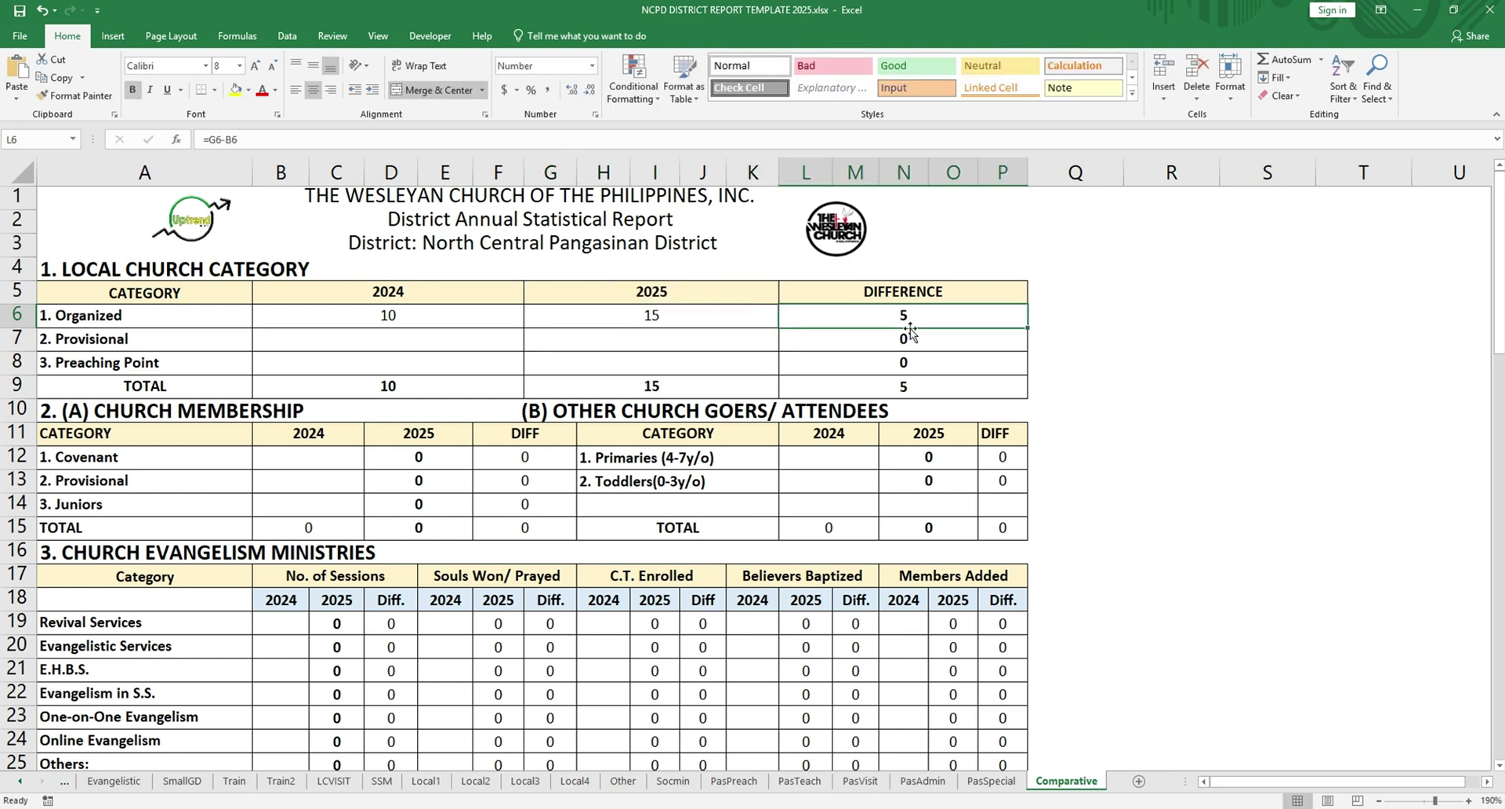
# Step: On the Membership sheet, enter 15 in the Bulaoen row for COV, PROV, JUN, PRI and CRD
pyautogui.click(310, 462)
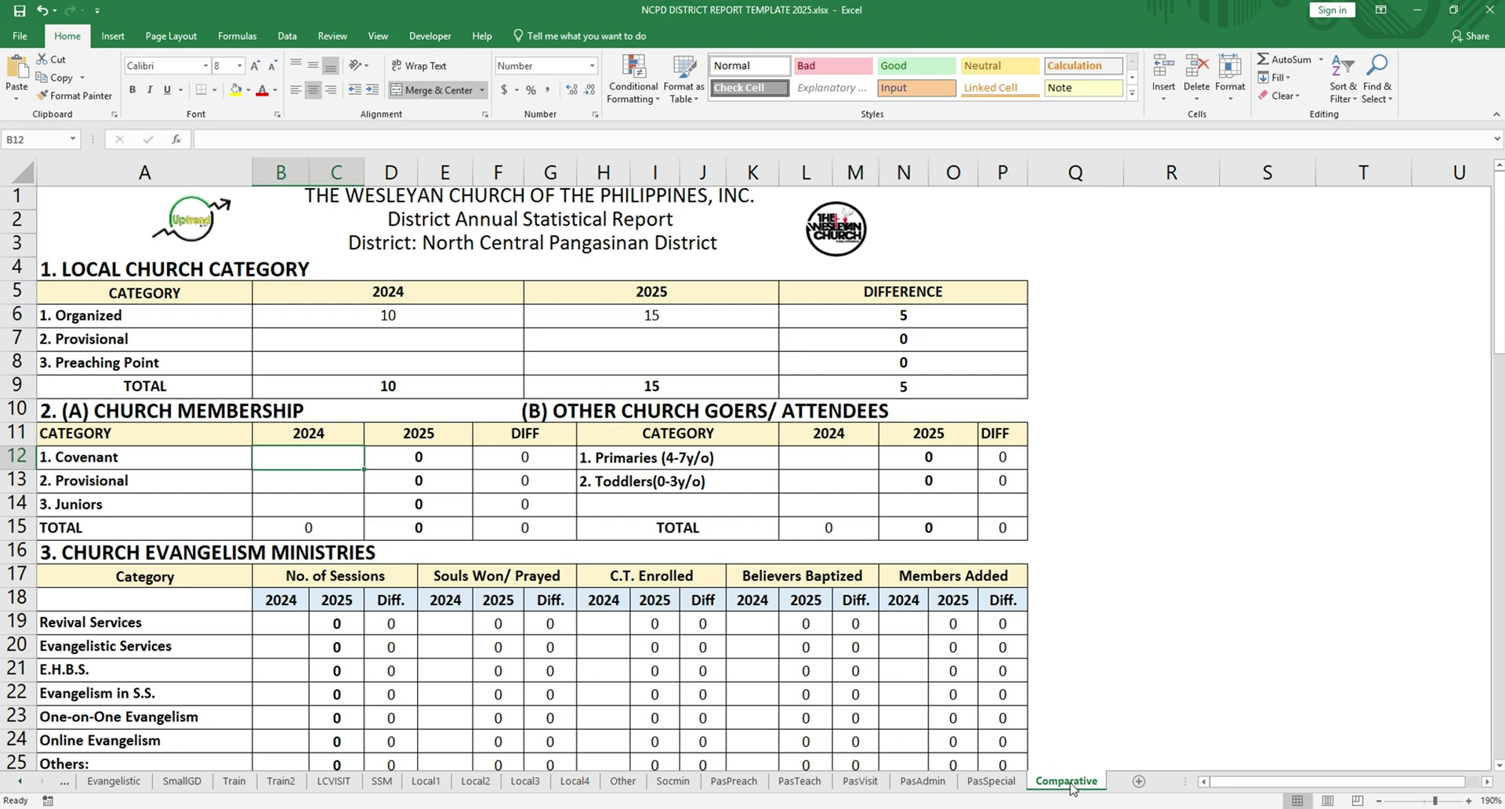
pyautogui.scroll(-2, 312, 397)
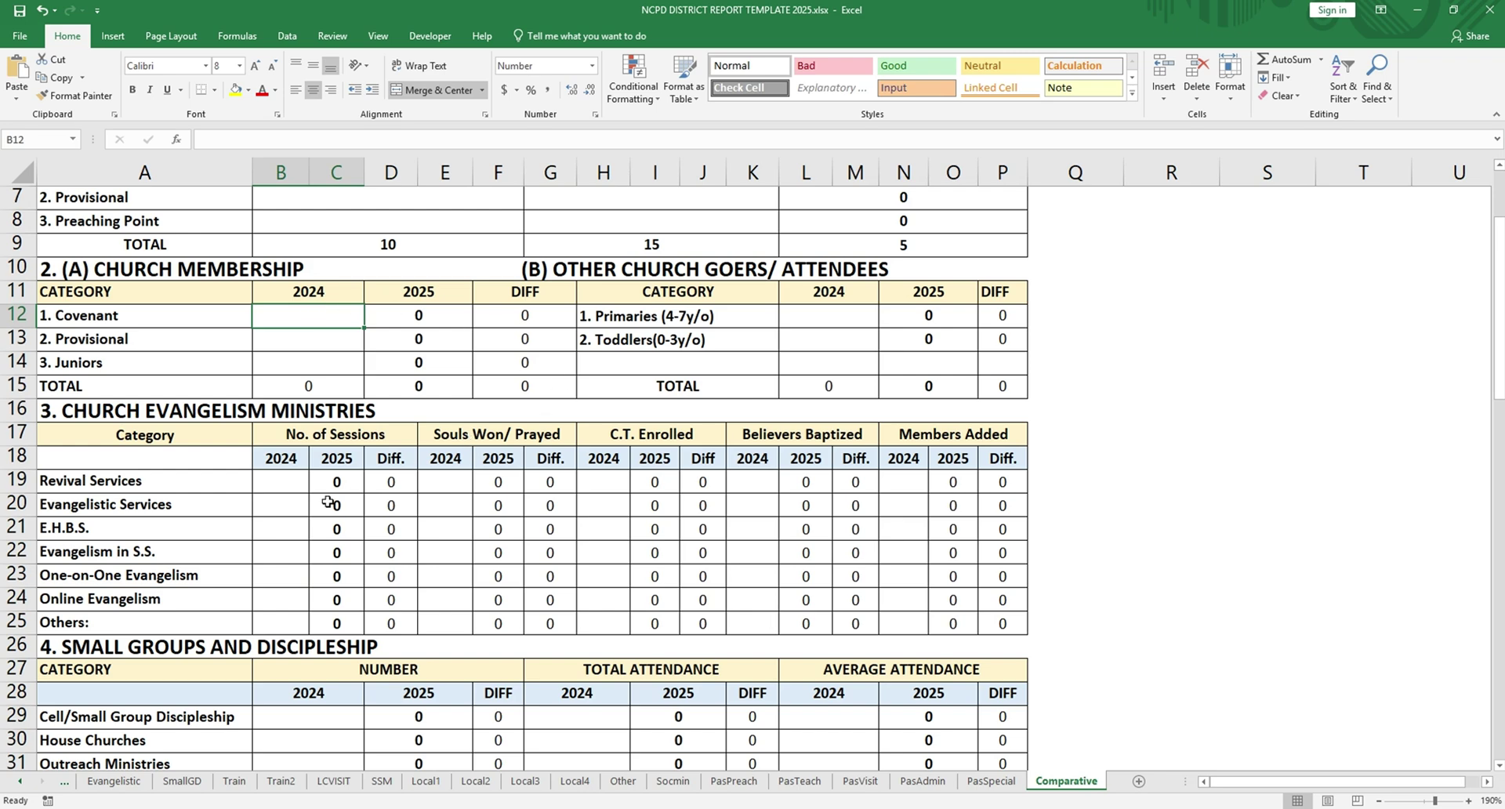
pyautogui.scroll(-1, 306, 670)
pyautogui.scroll(3, 286, 659)
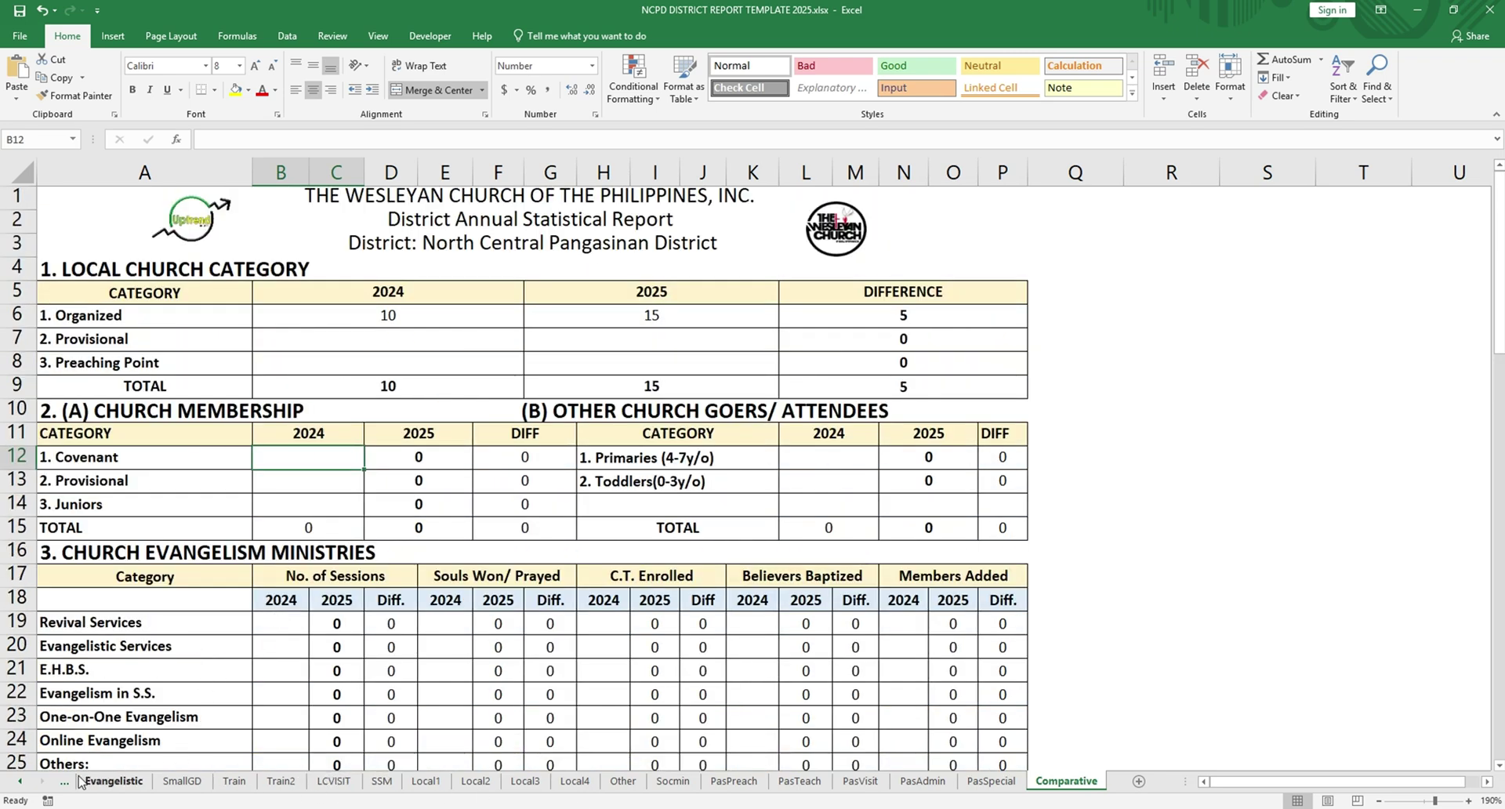
pyautogui.click(19, 781)
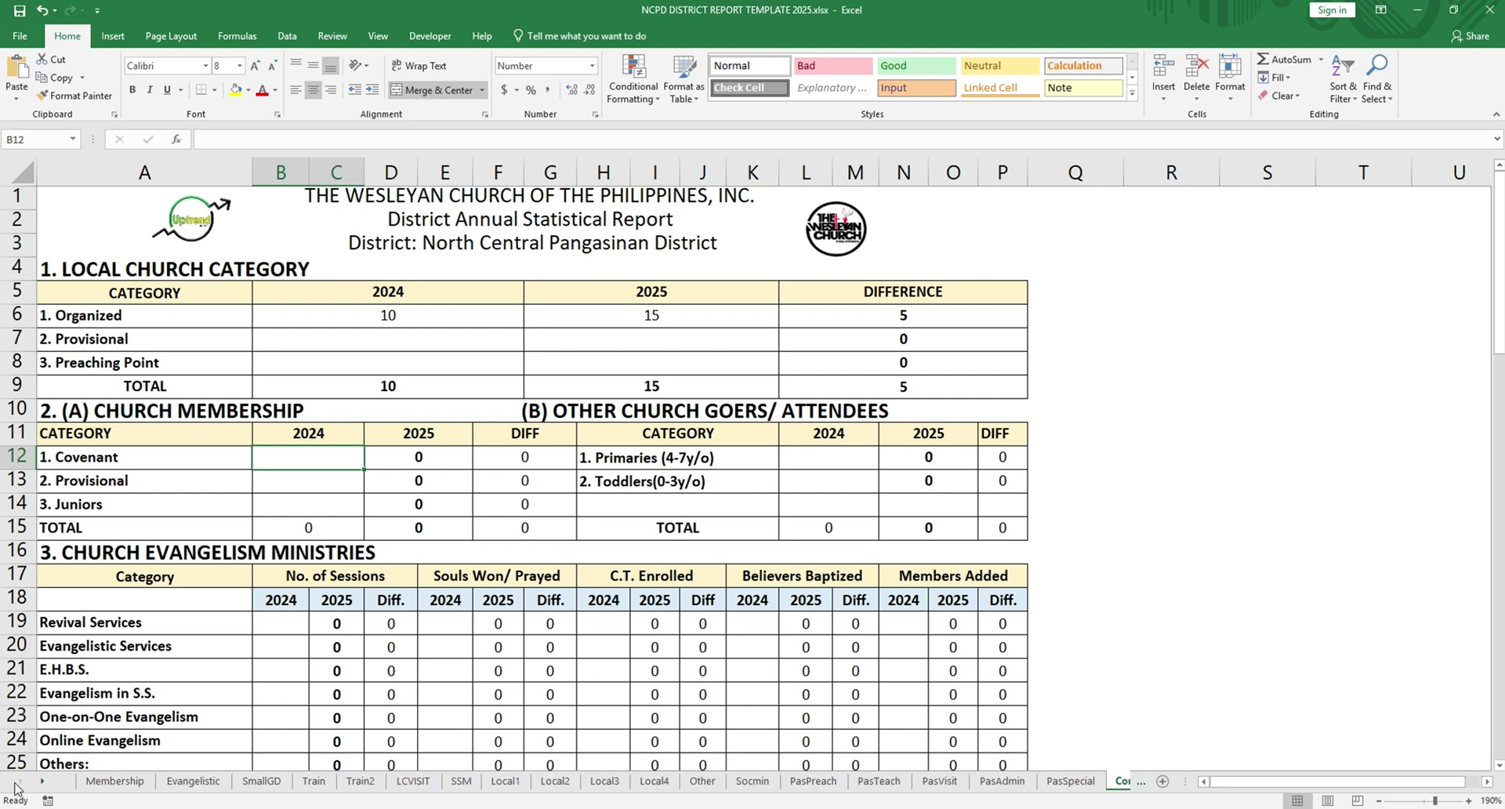
pyautogui.click(116, 781)
pyautogui.scroll(9, 252, 537)
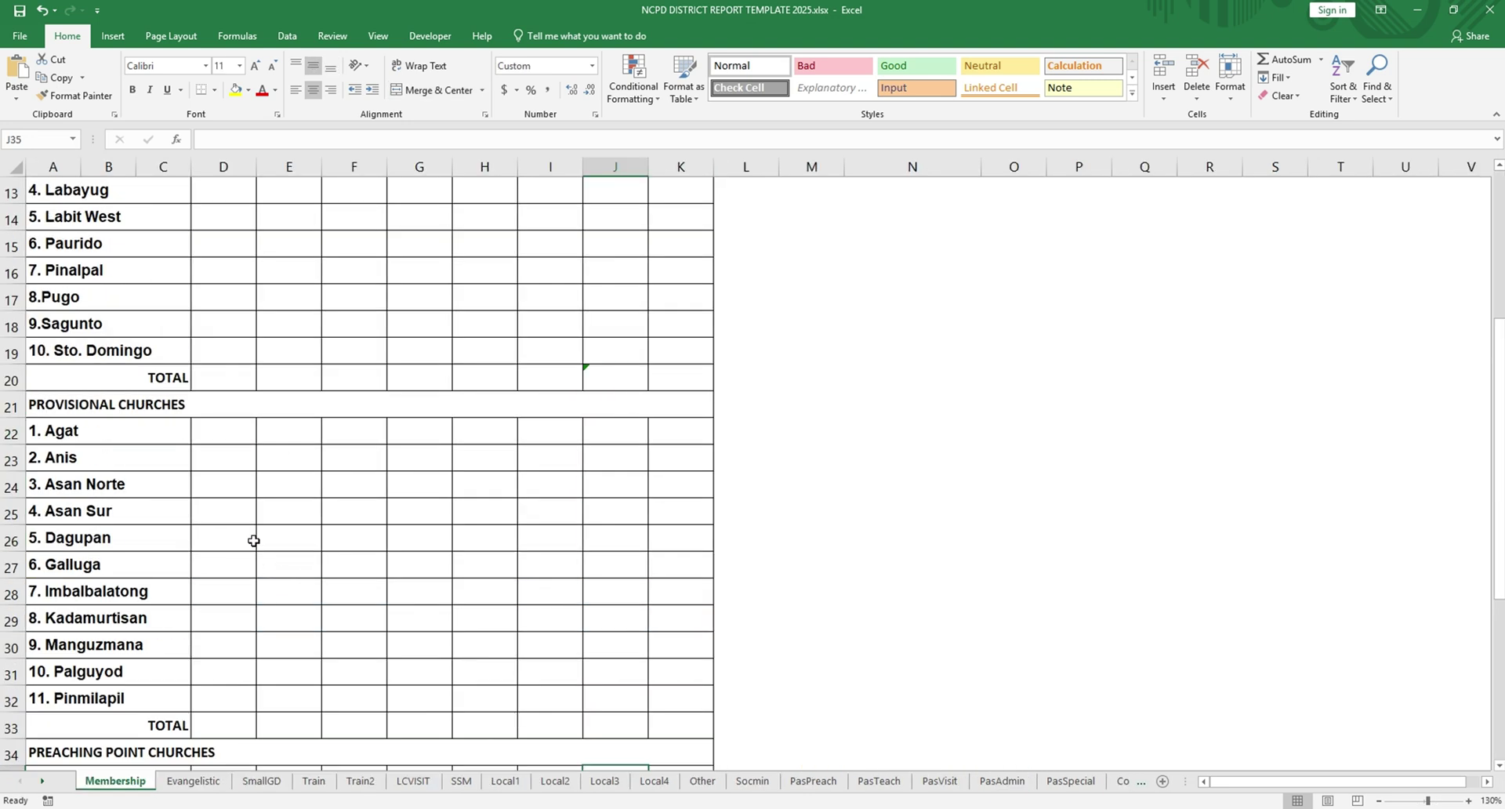
pyautogui.click(218, 433)
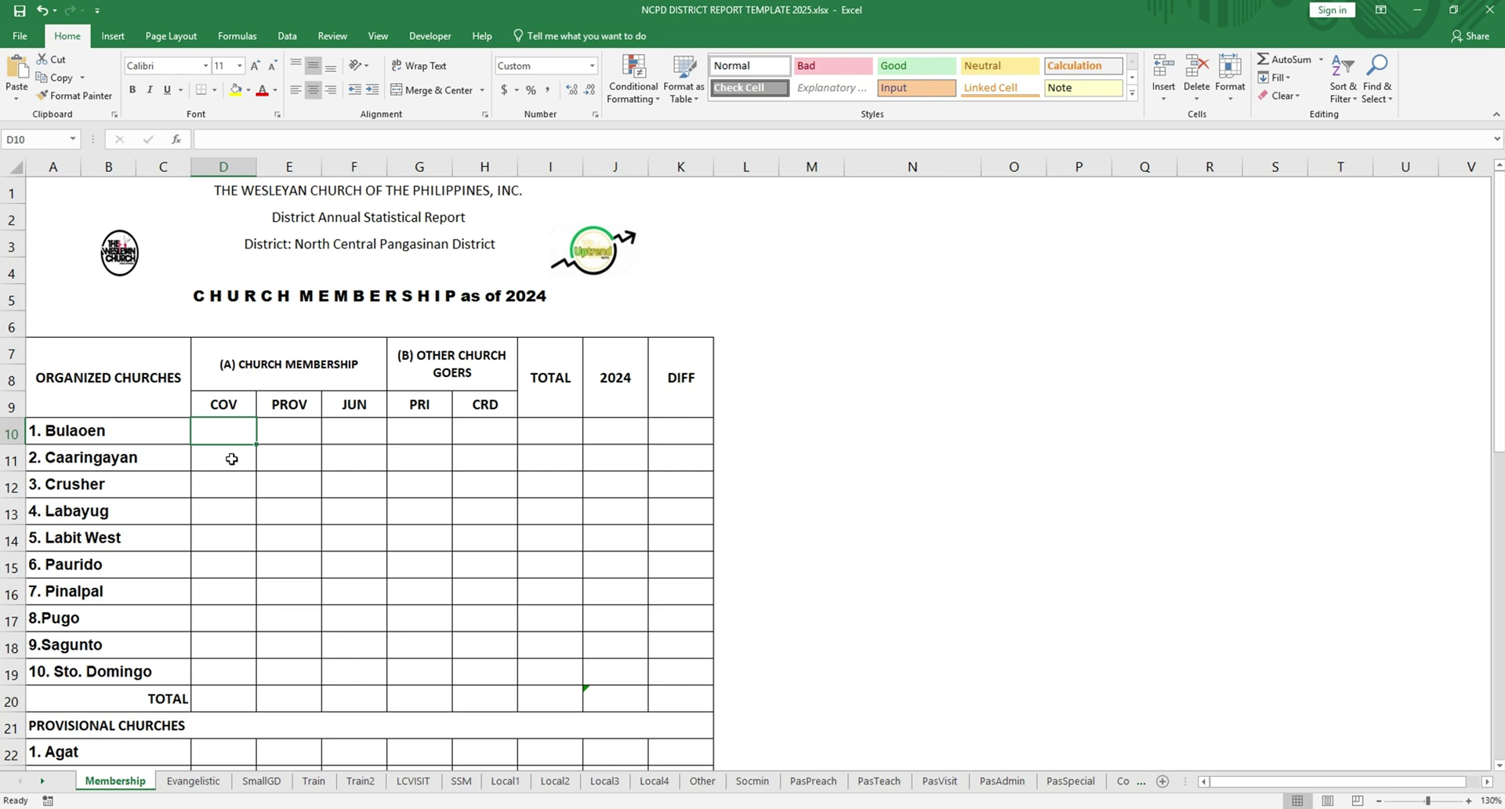
pyautogui.write('15\t15\t15\t15\t')
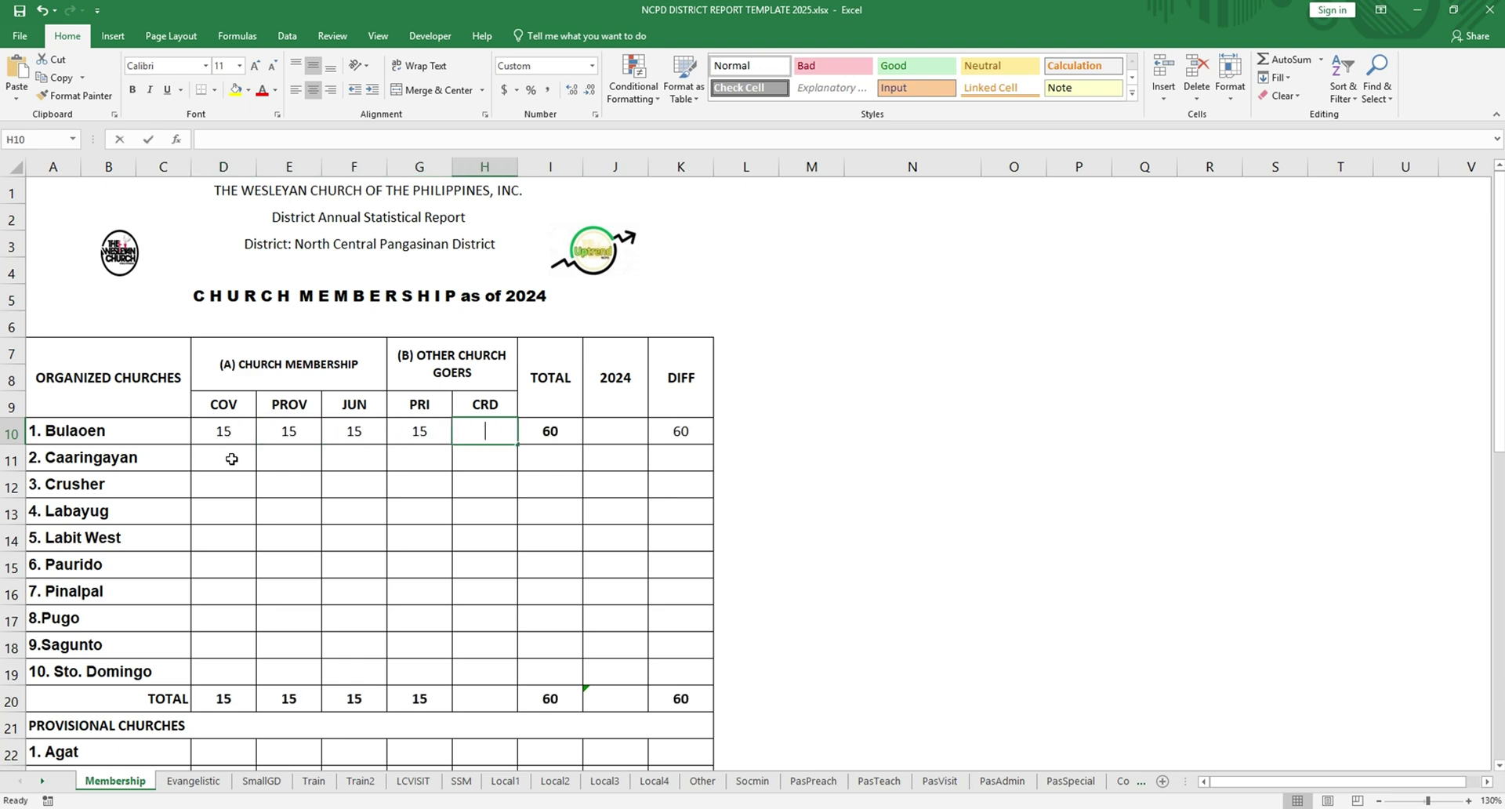
pyautogui.write('15')
pyautogui.press('Tab')
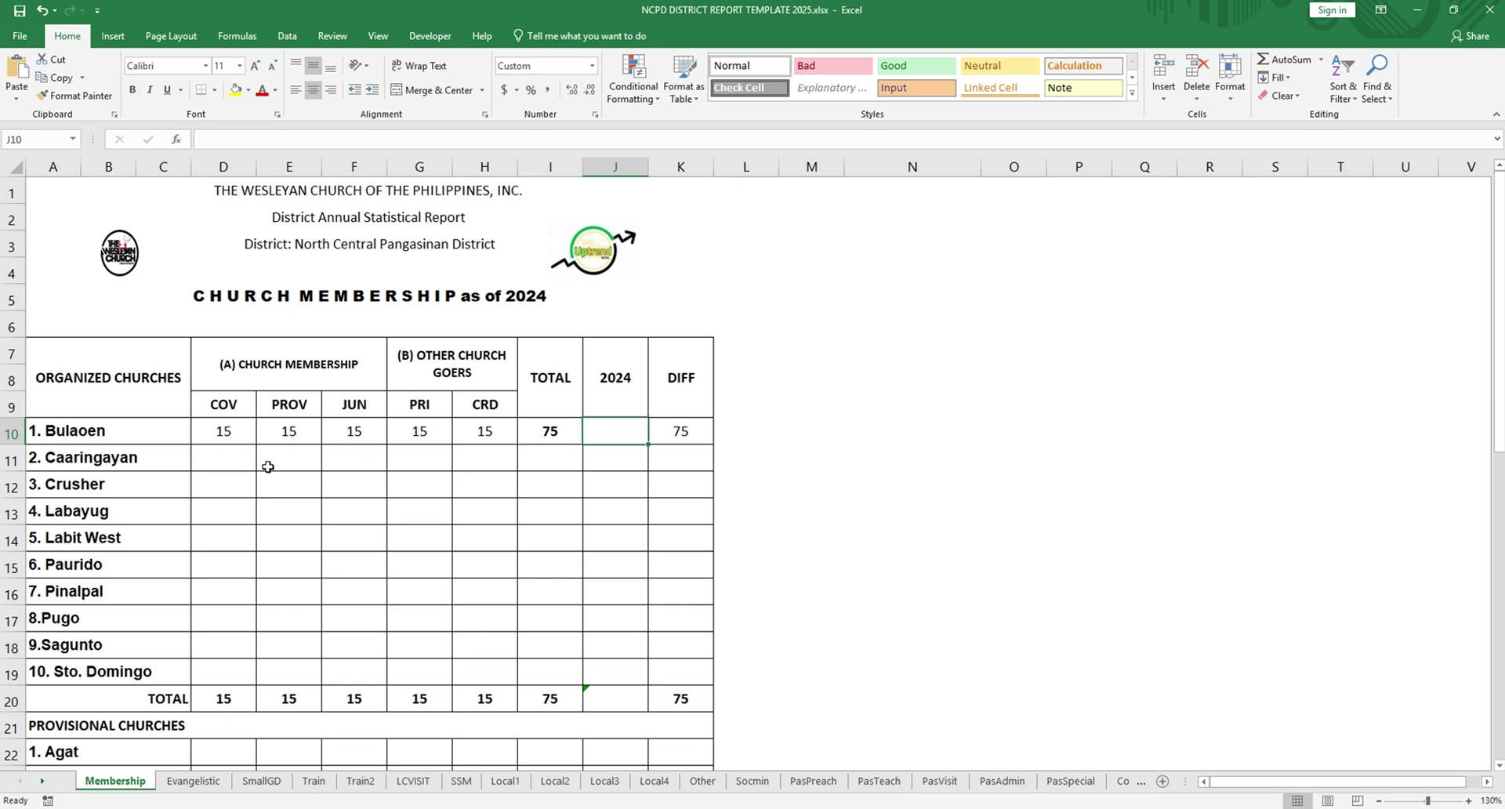
# Step: Set the 2024 figure in the Bulaoen row of the Membership sheet to 10
pyautogui.write('15')
pyautogui.press('Tab')
pyautogui.doubleClick(619, 437)
pyautogui.press('BackSpace')
pyautogui.write('0')
pyautogui.press('Tab')
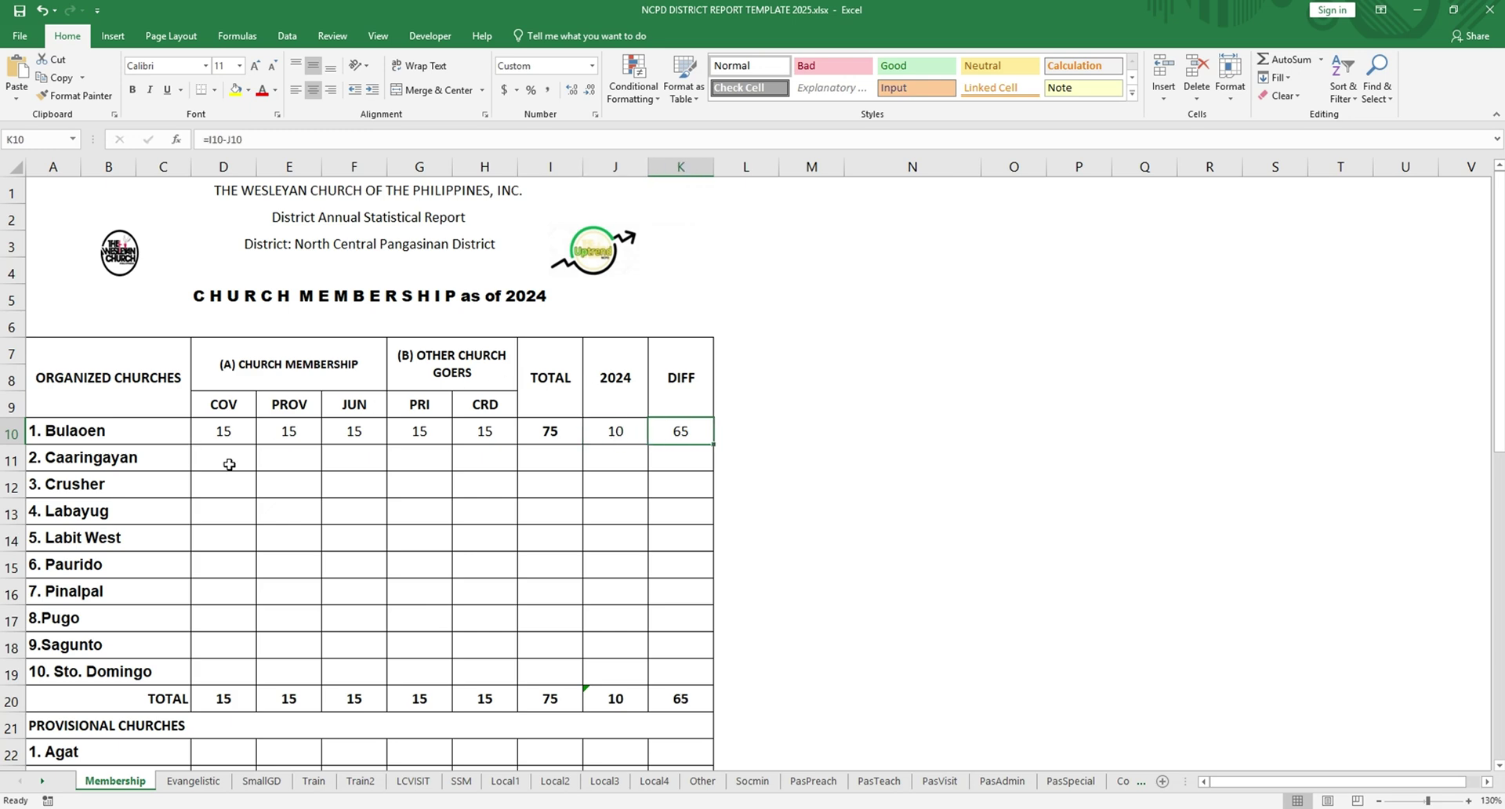
# Step: Compare the Membership grand totals with the Comparative sheet's Church Membership section, and inspect the COV grand total as of 2023
pyautogui.scroll(-1, 229, 464)
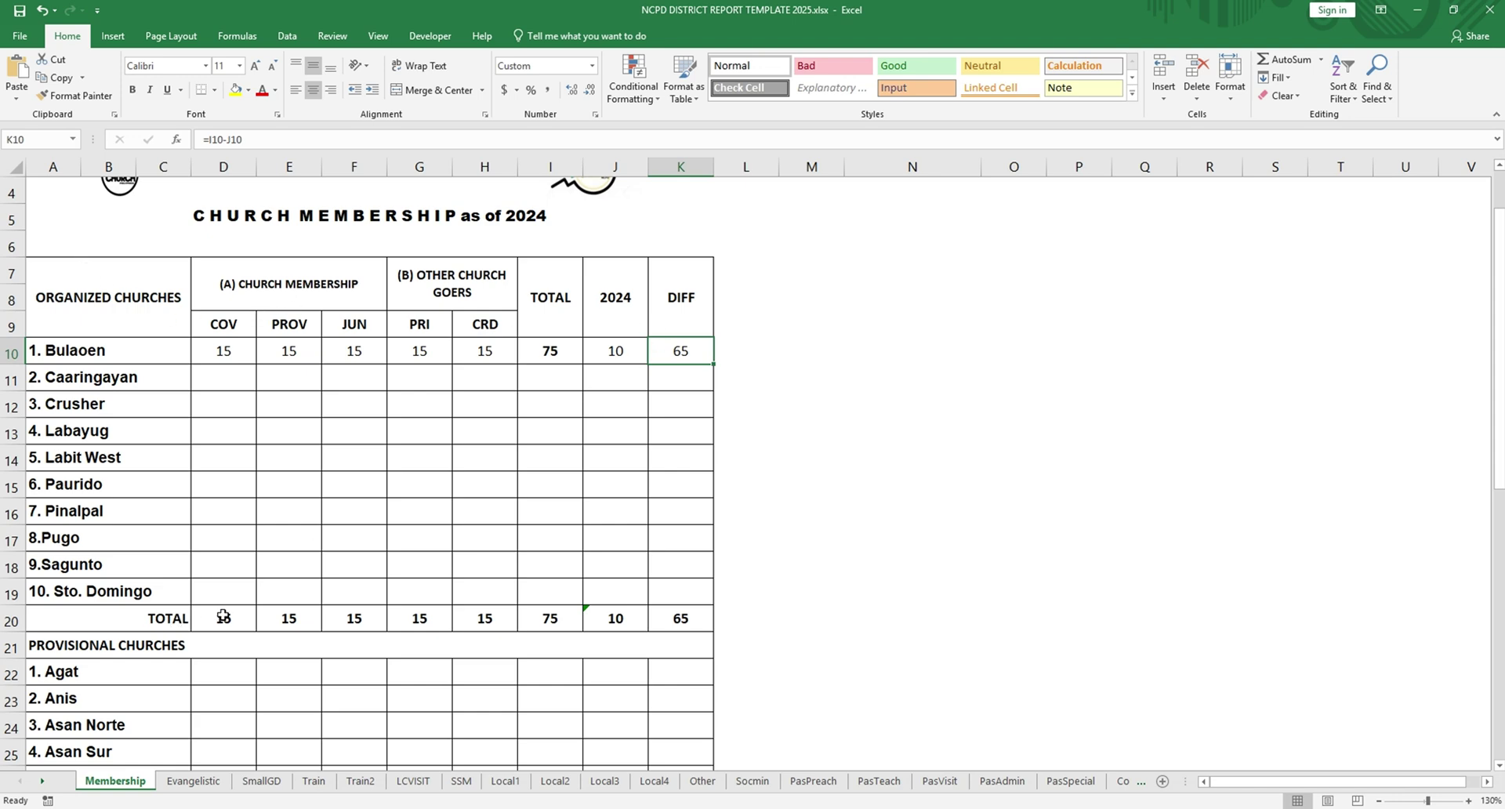
pyautogui.scroll(-9, 470, 615)
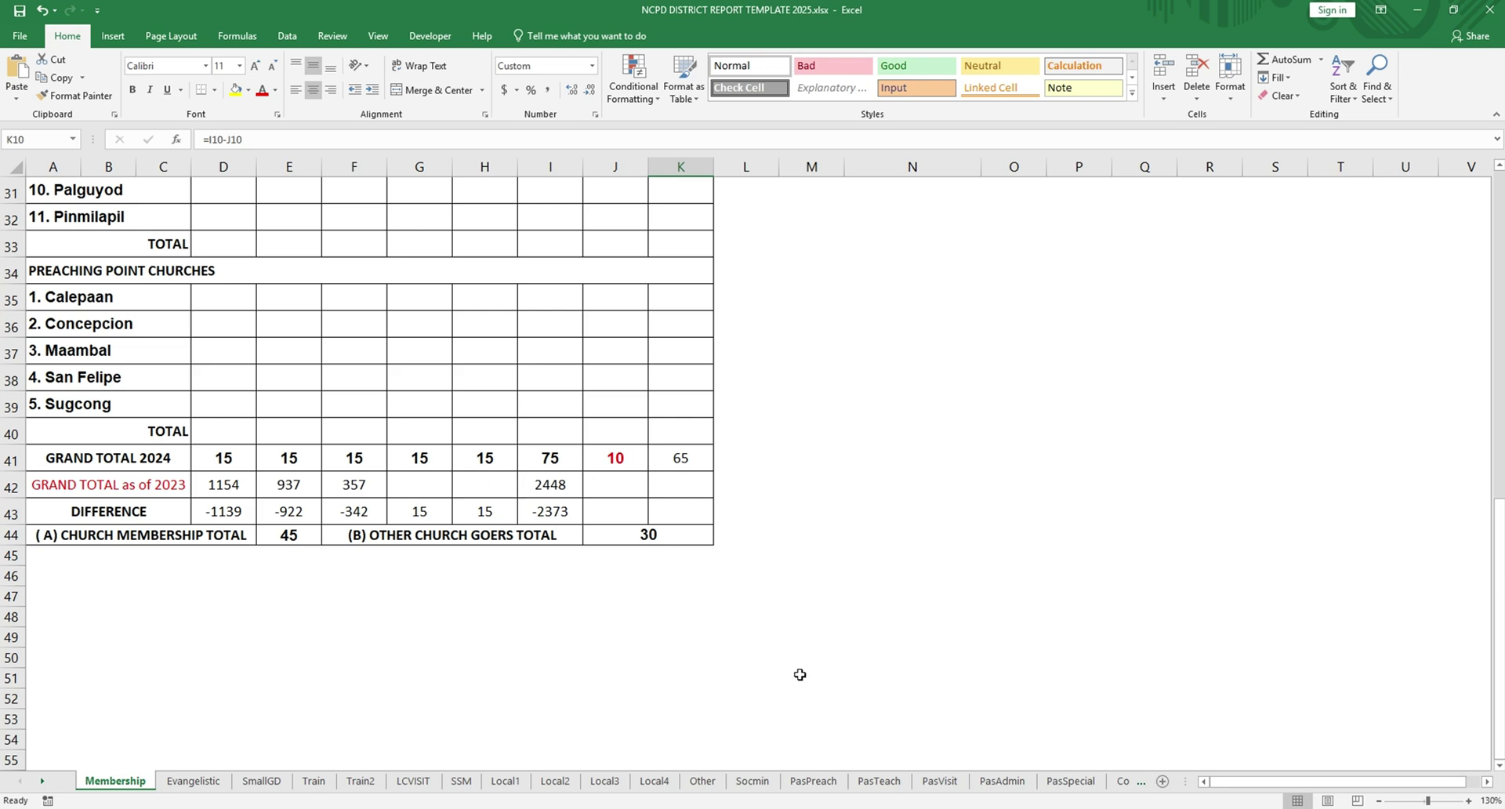
pyautogui.click(1120, 781)
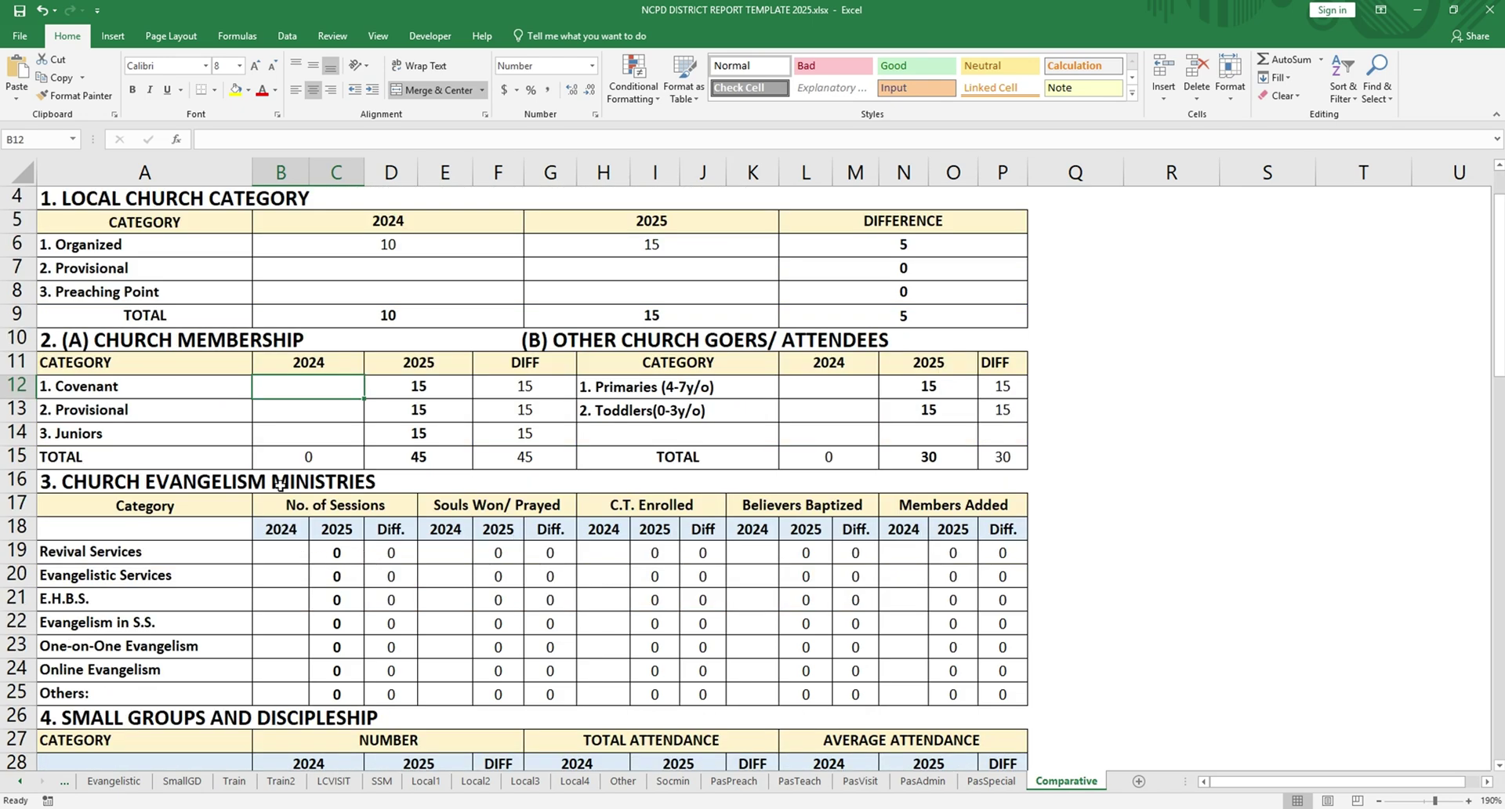
pyautogui.scroll(1, 280, 483)
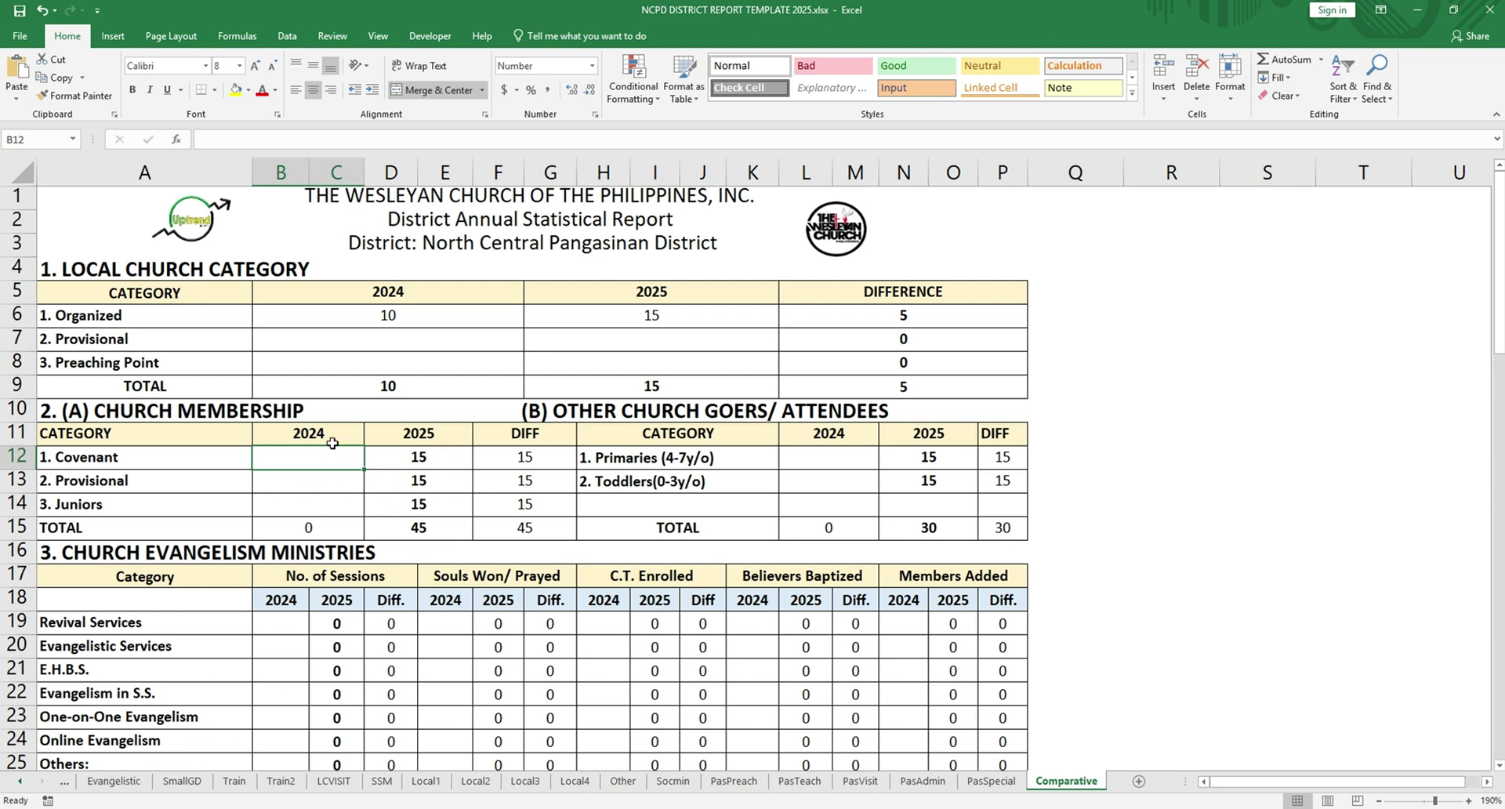
pyautogui.click(20, 782)
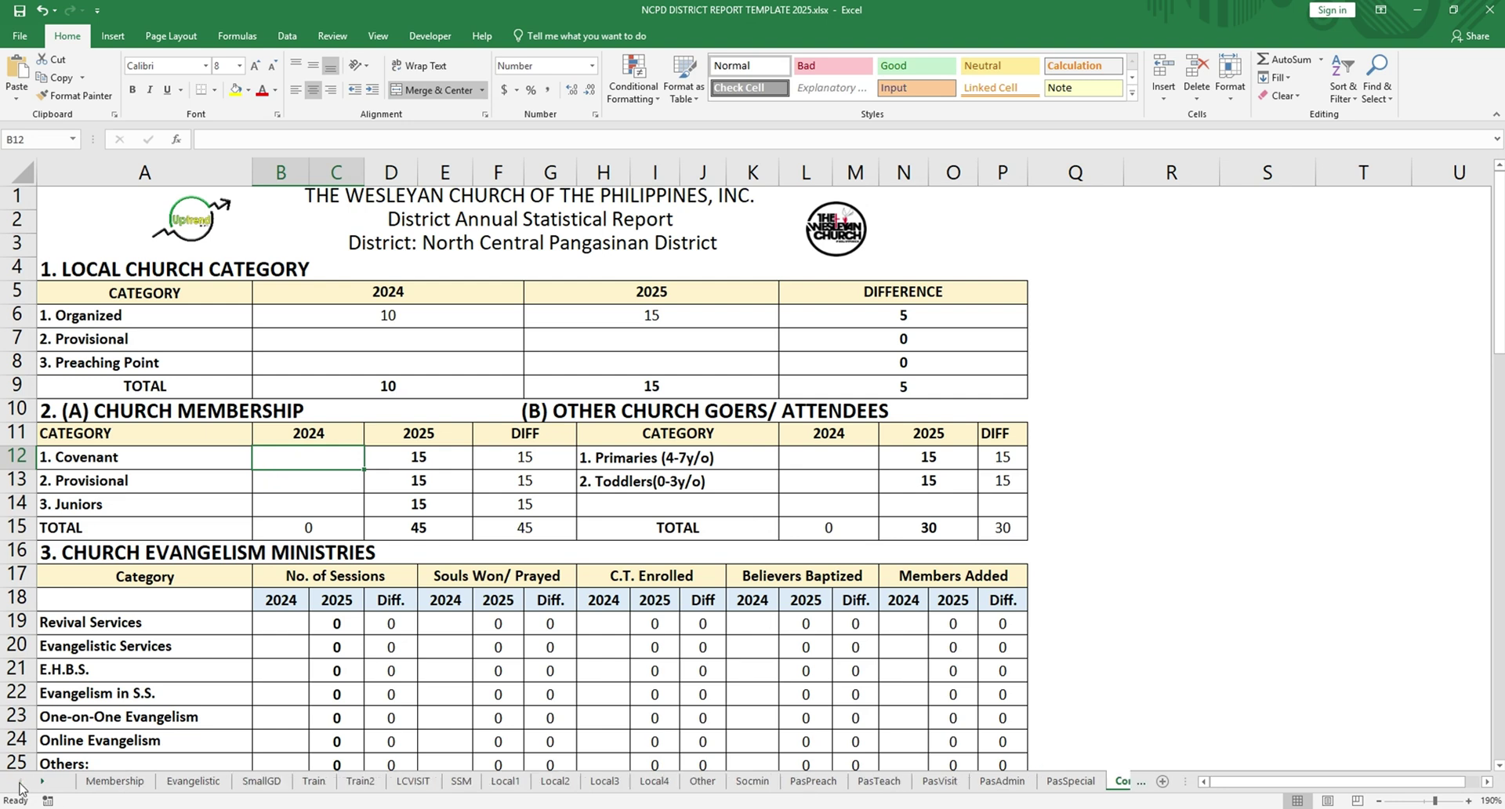
pyautogui.click(88, 779)
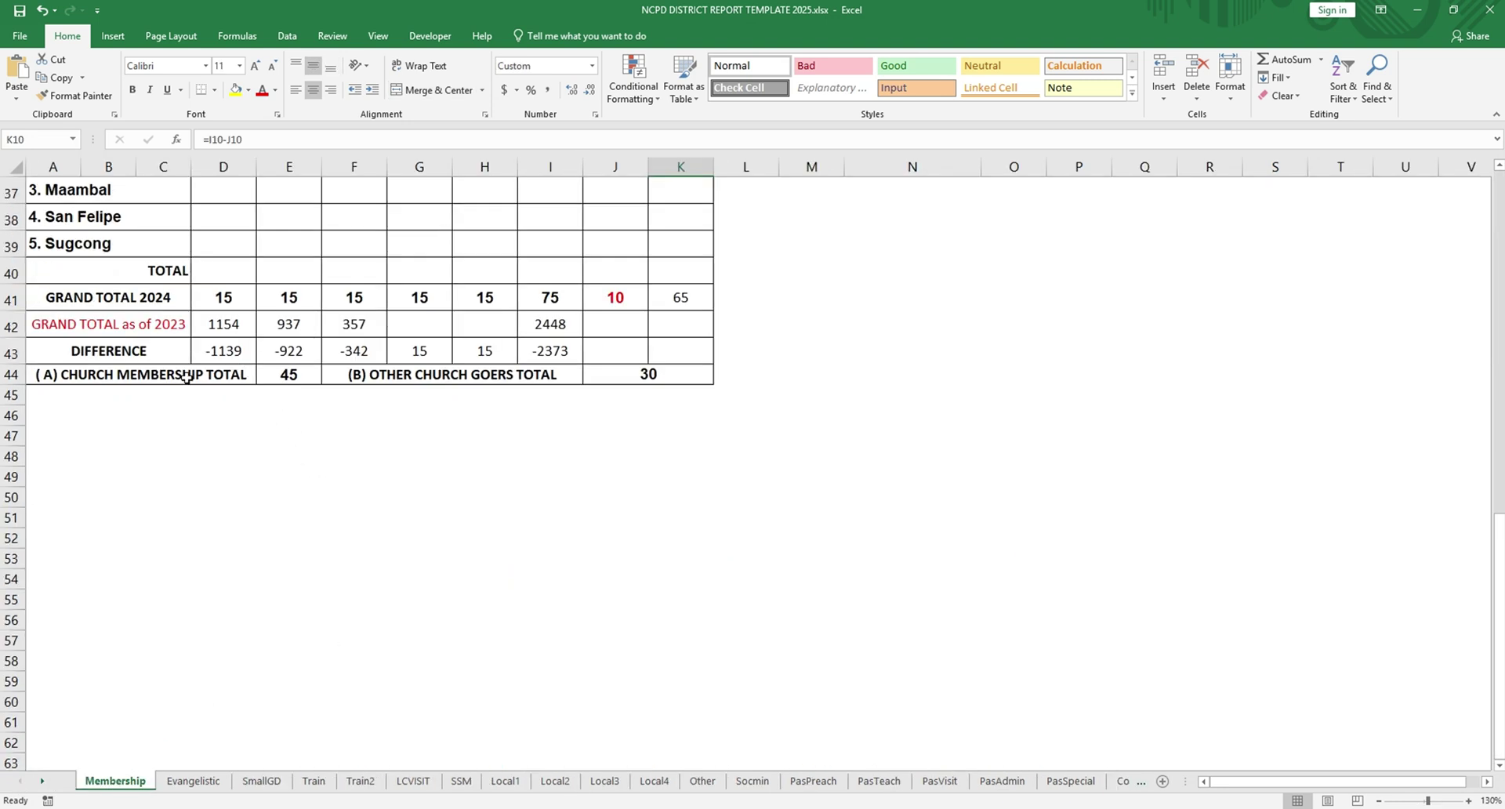
pyautogui.click(242, 323)
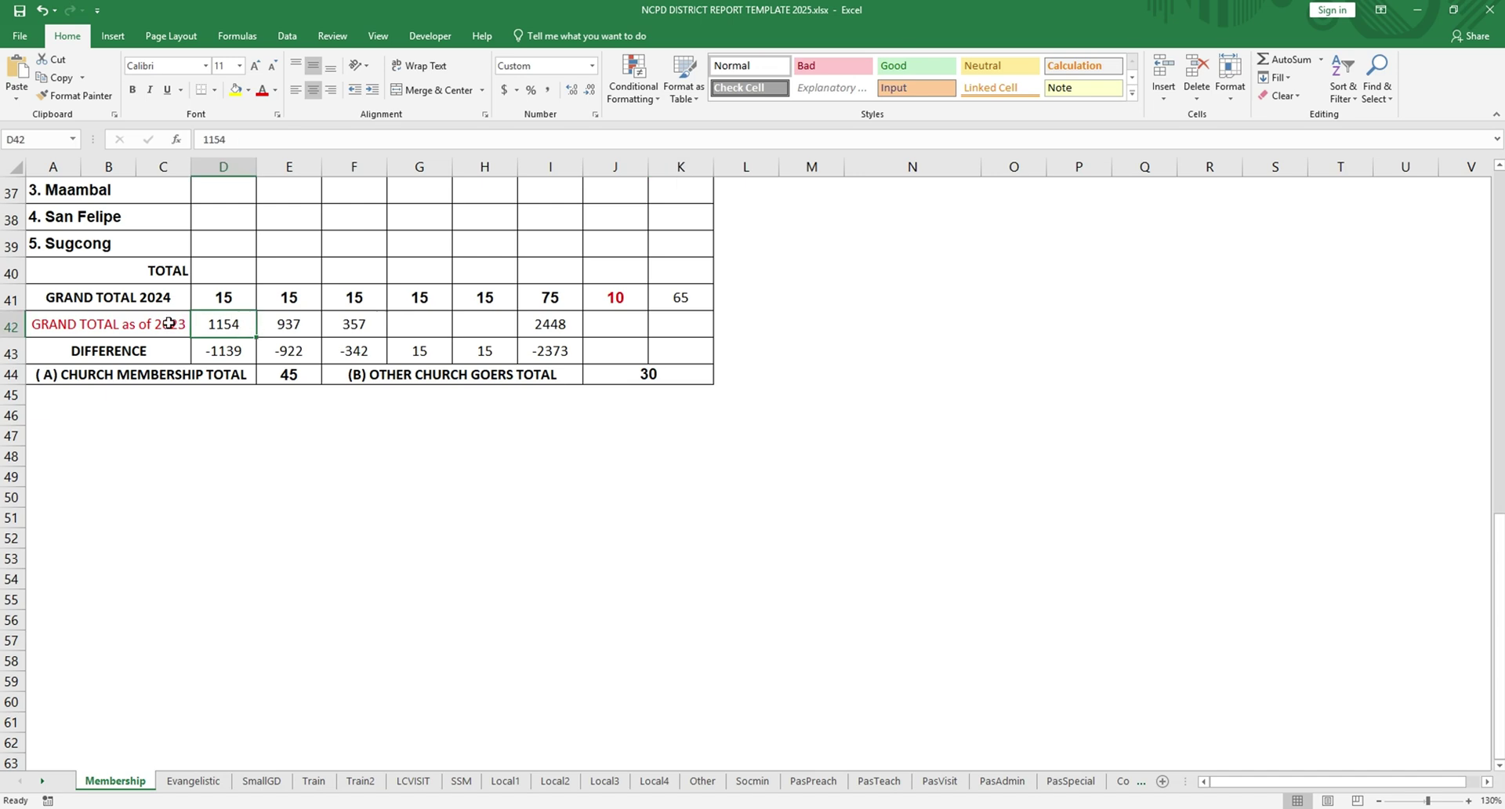
# Step: On the Comparative sheet, enter 500 as the 2024 church membership for Covenant, Provisional and Juniors
pyautogui.click(1123, 781)
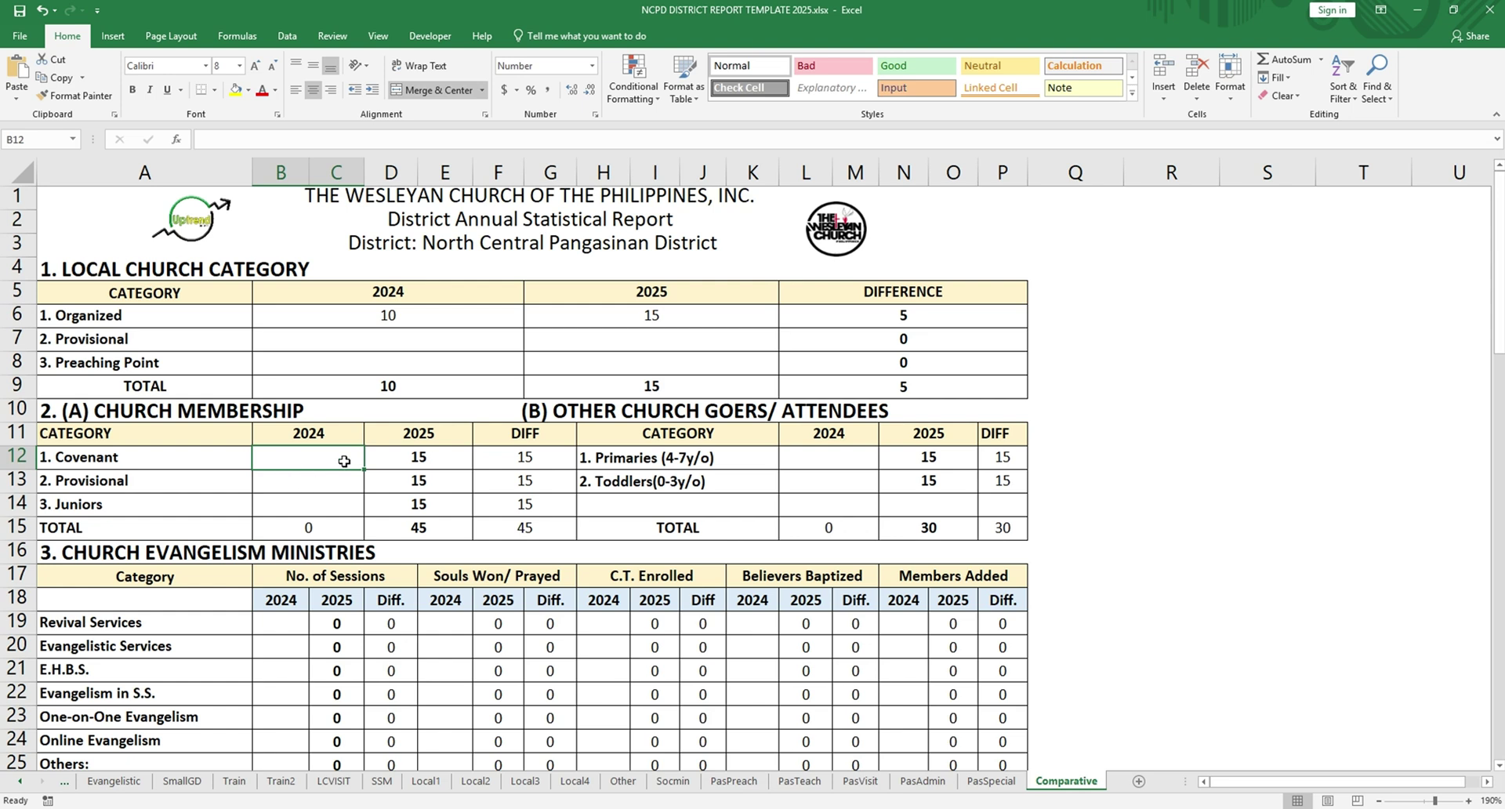
pyautogui.write('500')
pyautogui.press('Return')
pyautogui.write('500')
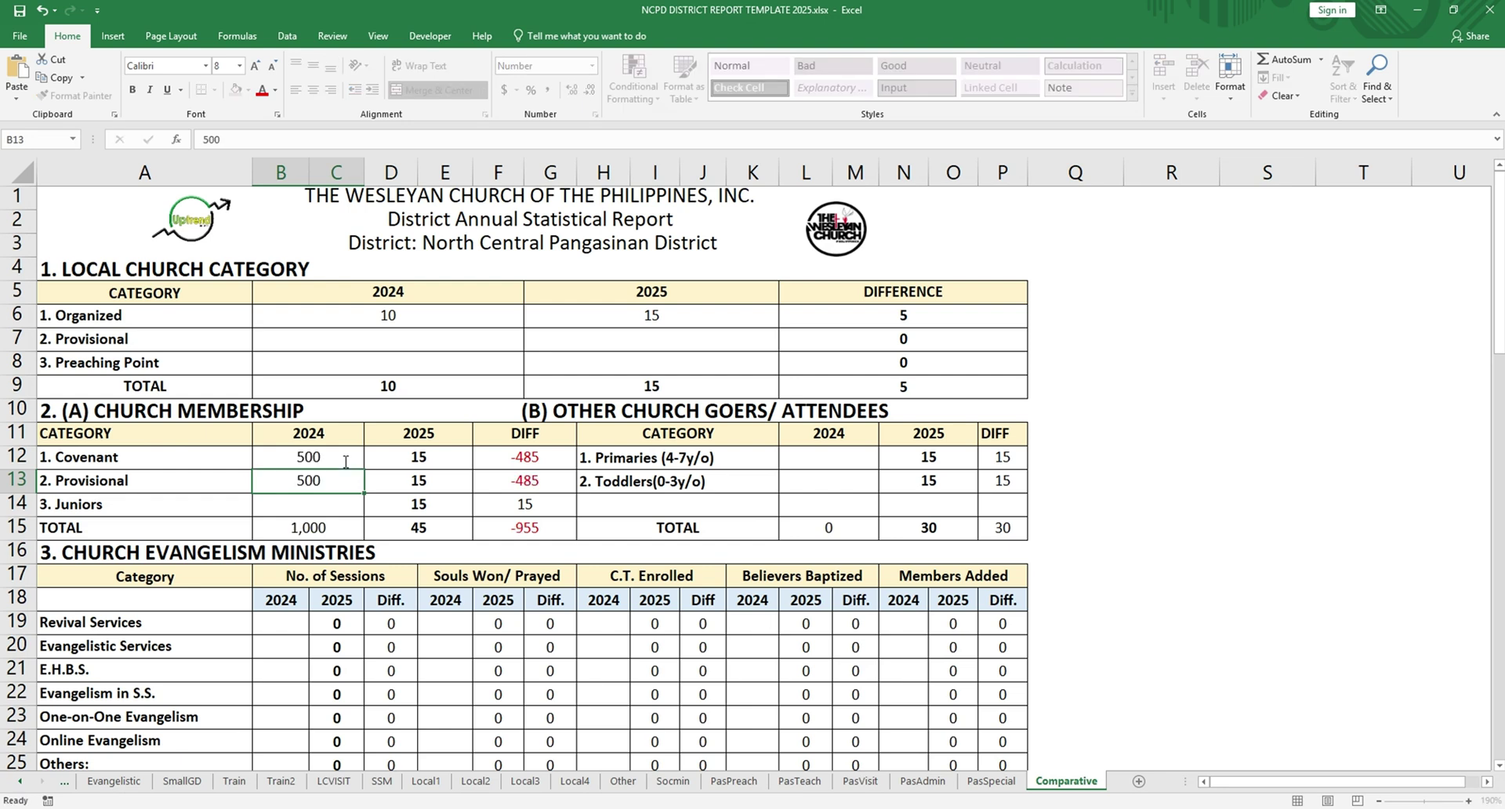
pyautogui.press('Return')
pyautogui.write('500')
pyautogui.press('Tab')
pyautogui.press('Tab')
pyautogui.press('Tab')
pyautogui.press('Tab')
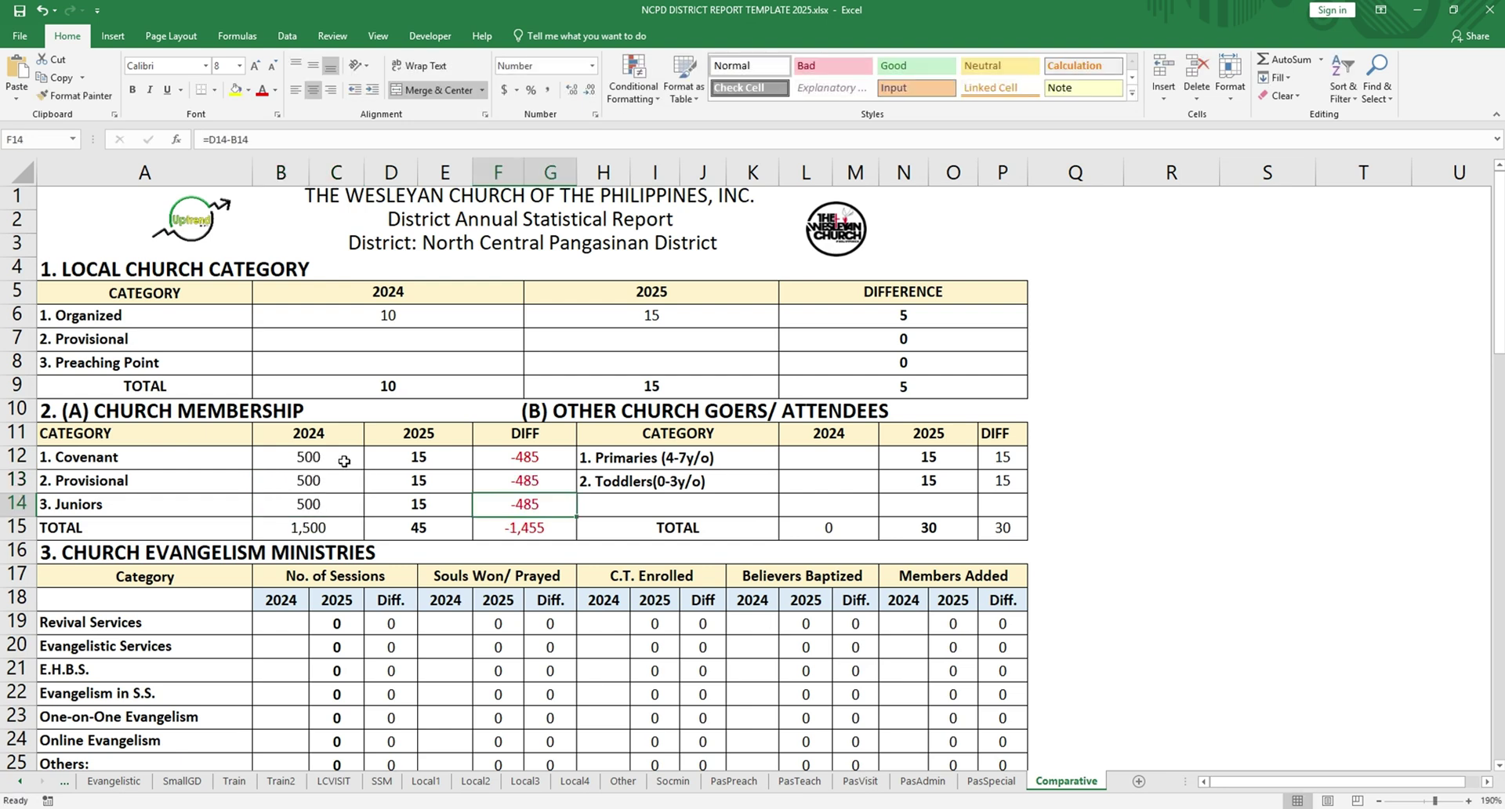
# Step: Enter 25 as the 2024 figure for both Primaries and Toddlers under Other Church Goers/Attendees
pyautogui.doubleClick(853, 454)
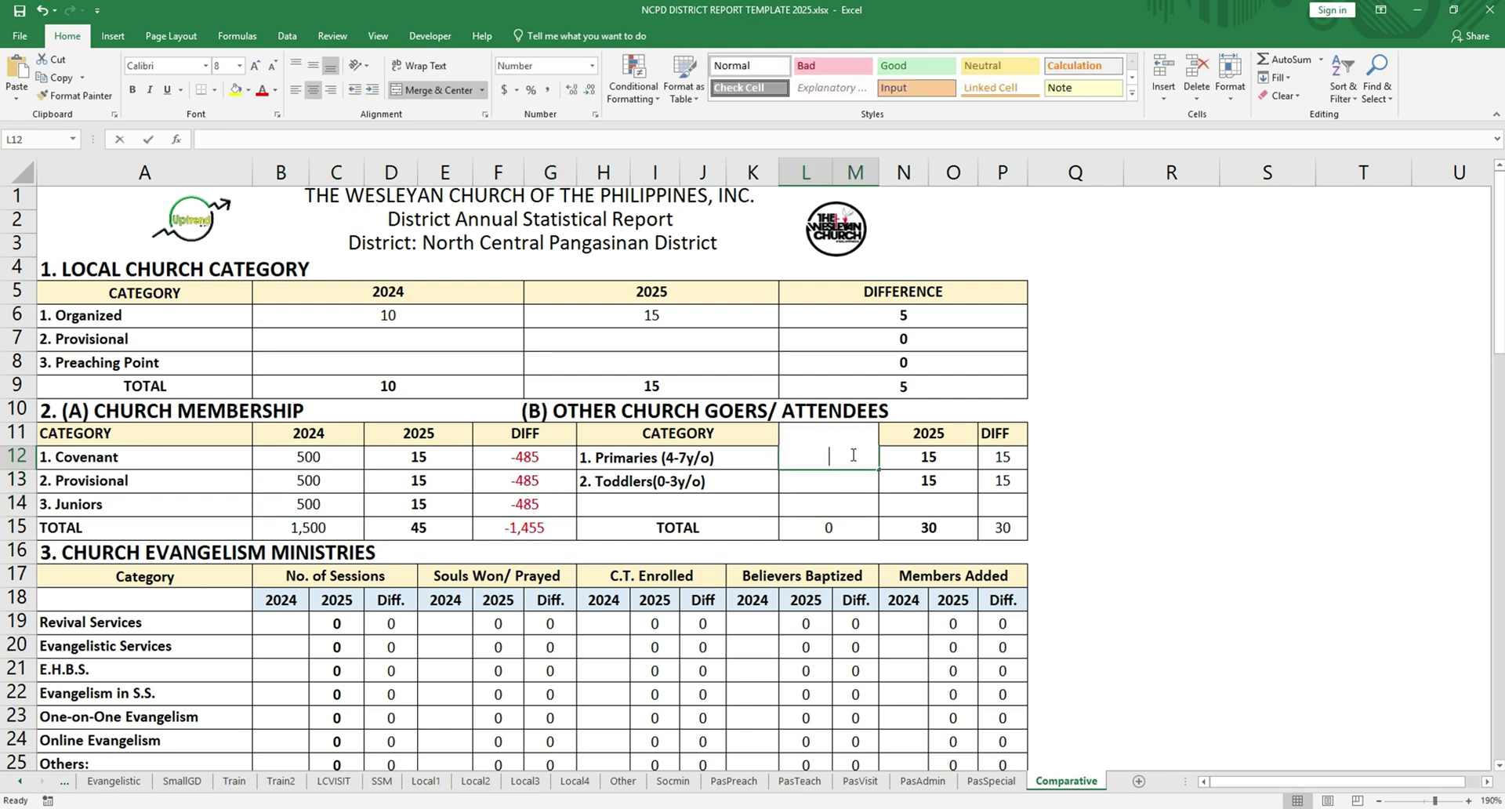
pyautogui.write('25')
pyautogui.press('Return')
pyautogui.write('25')
pyautogui.press('Tab')
pyautogui.press('Tab')
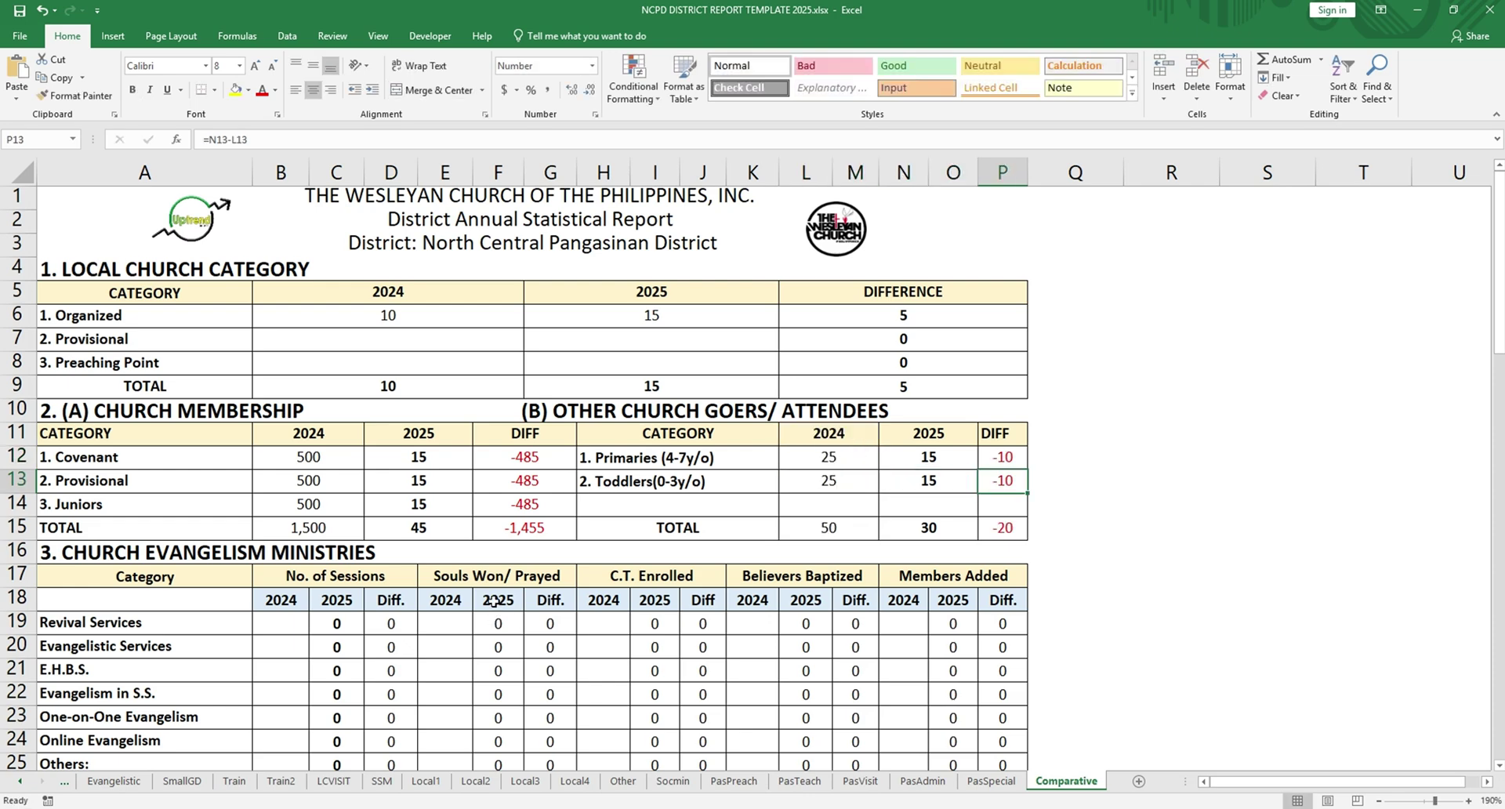
pyautogui.scroll(-1, 391, 619)
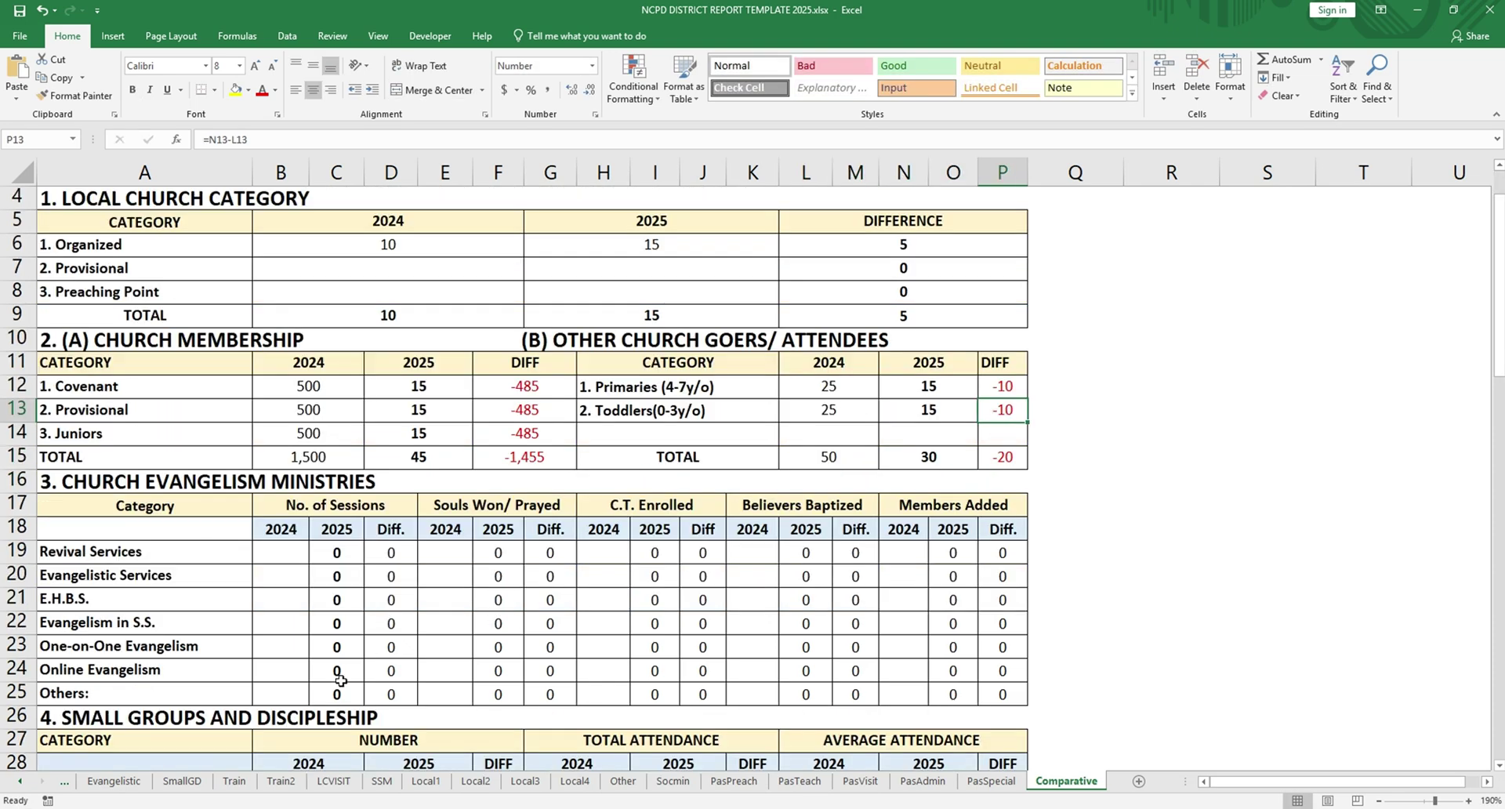
# Step: On the district workbook's Evangelistic sheet, enter 1 in every column from Revival to Others Members Added for Bulaoen East
pyautogui.click(118, 781)
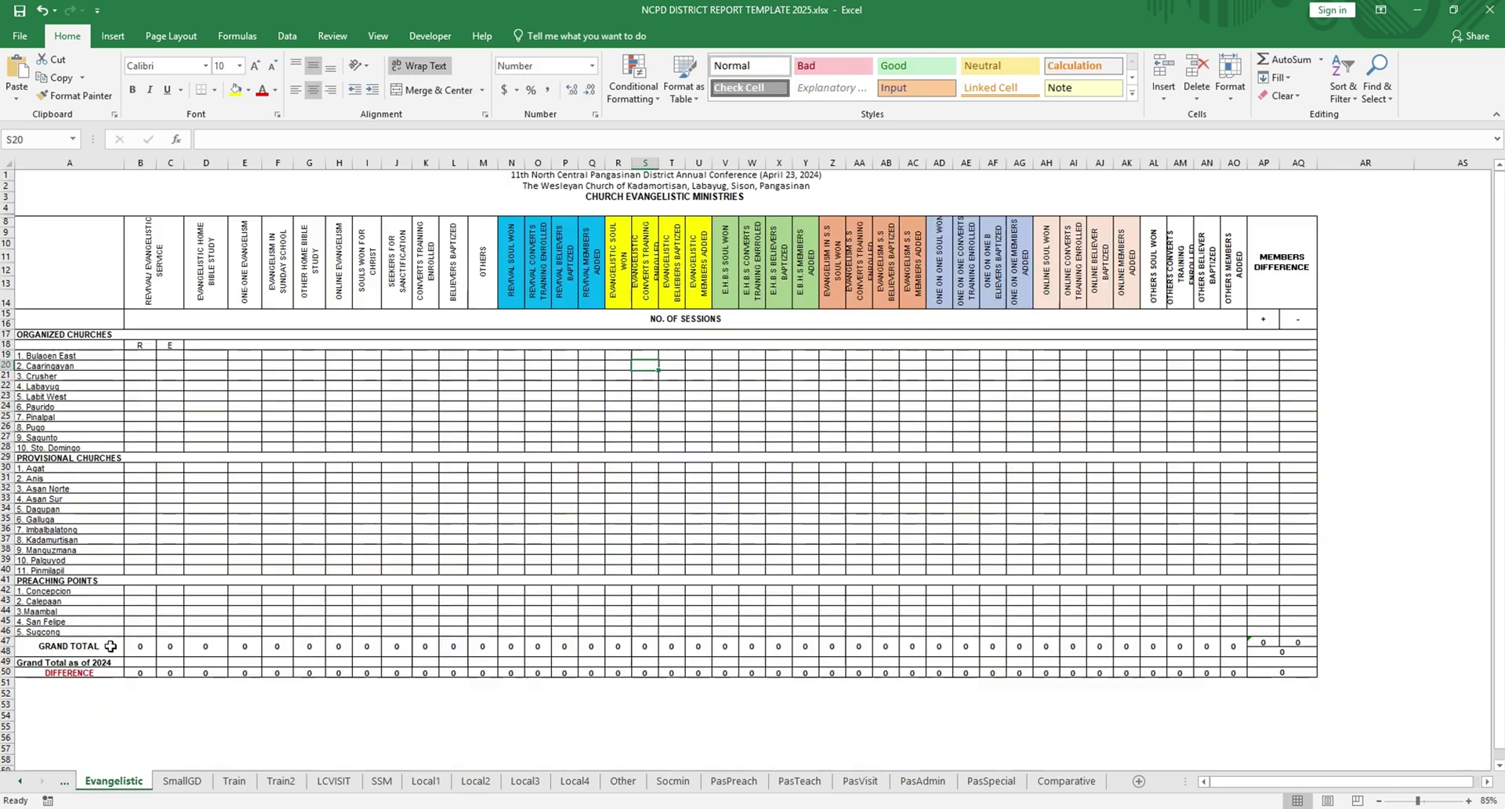
pyautogui.doubleClick(146, 356)
pyautogui.write('1\t1\t1\t1\t1\t')
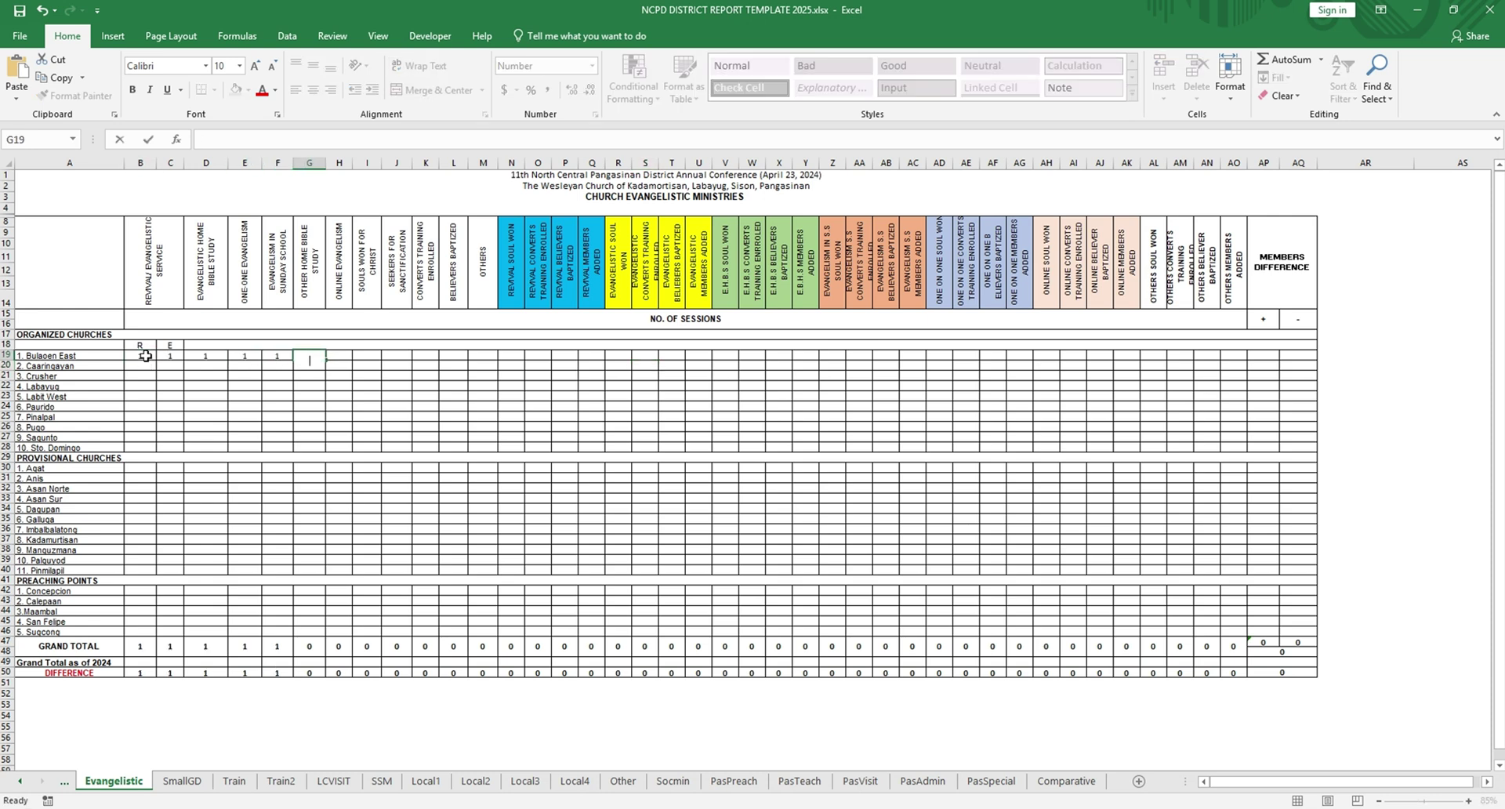
pyautogui.write('1\t1\t1\t1\t1\t1\t1\t1\t1\t1\t1\t1\t1\t1\t1\t1\t1\t')
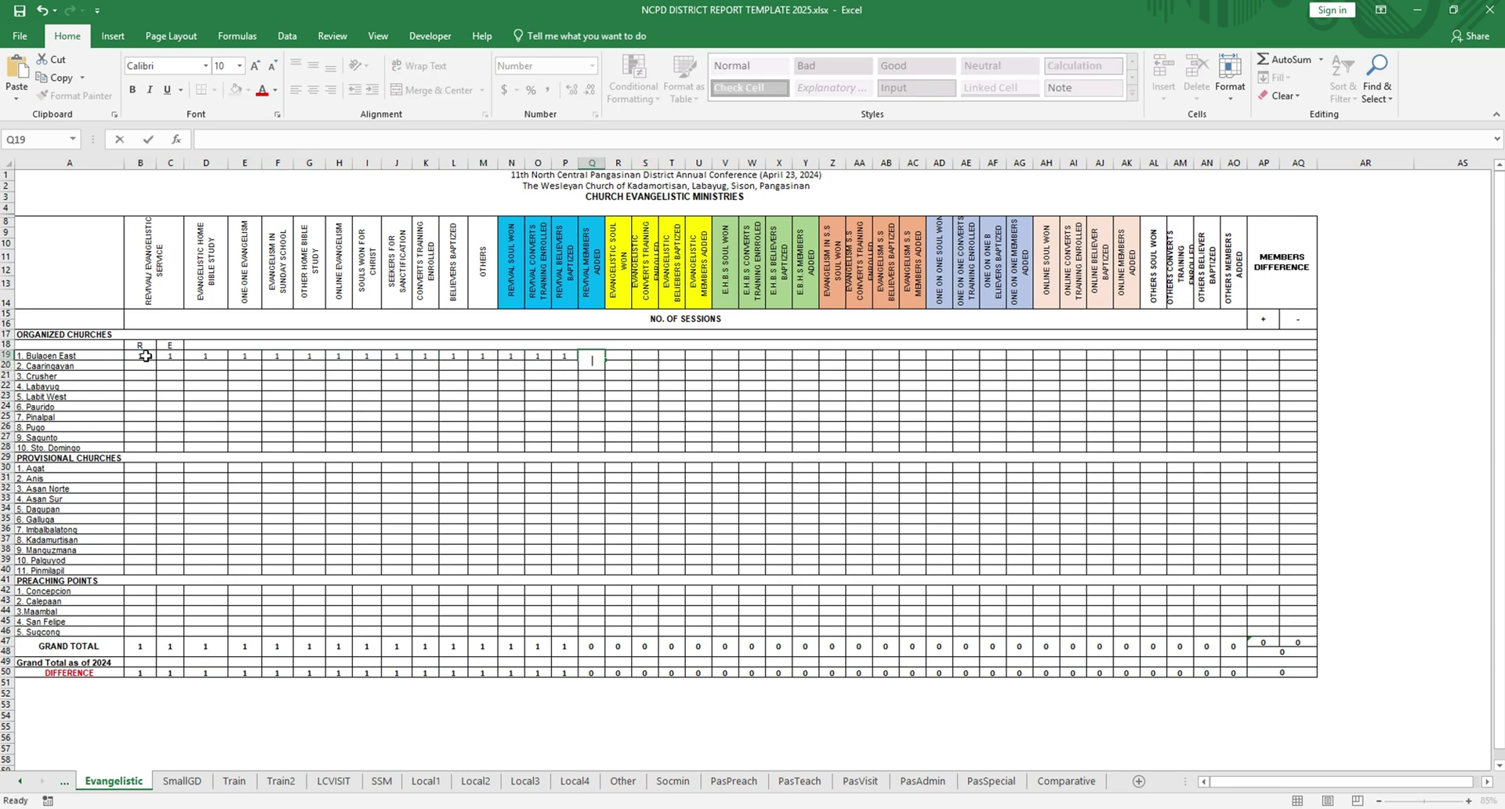
pyautogui.write('1\t1\t1\t1\t1\t1\t1\t1\t1\t1')
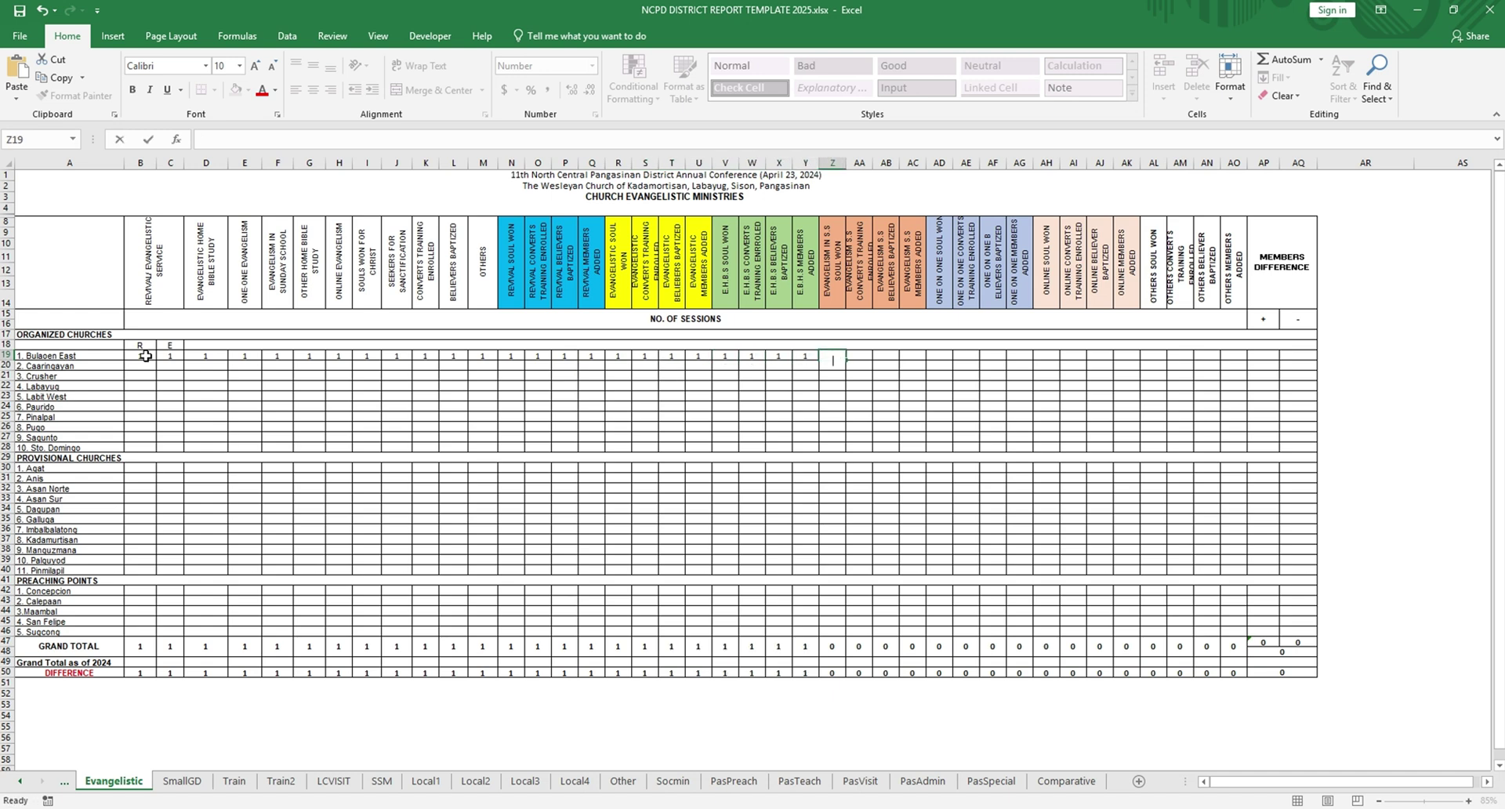
pyautogui.write('\t1\t1\t1\t1\t1\t1\t1')
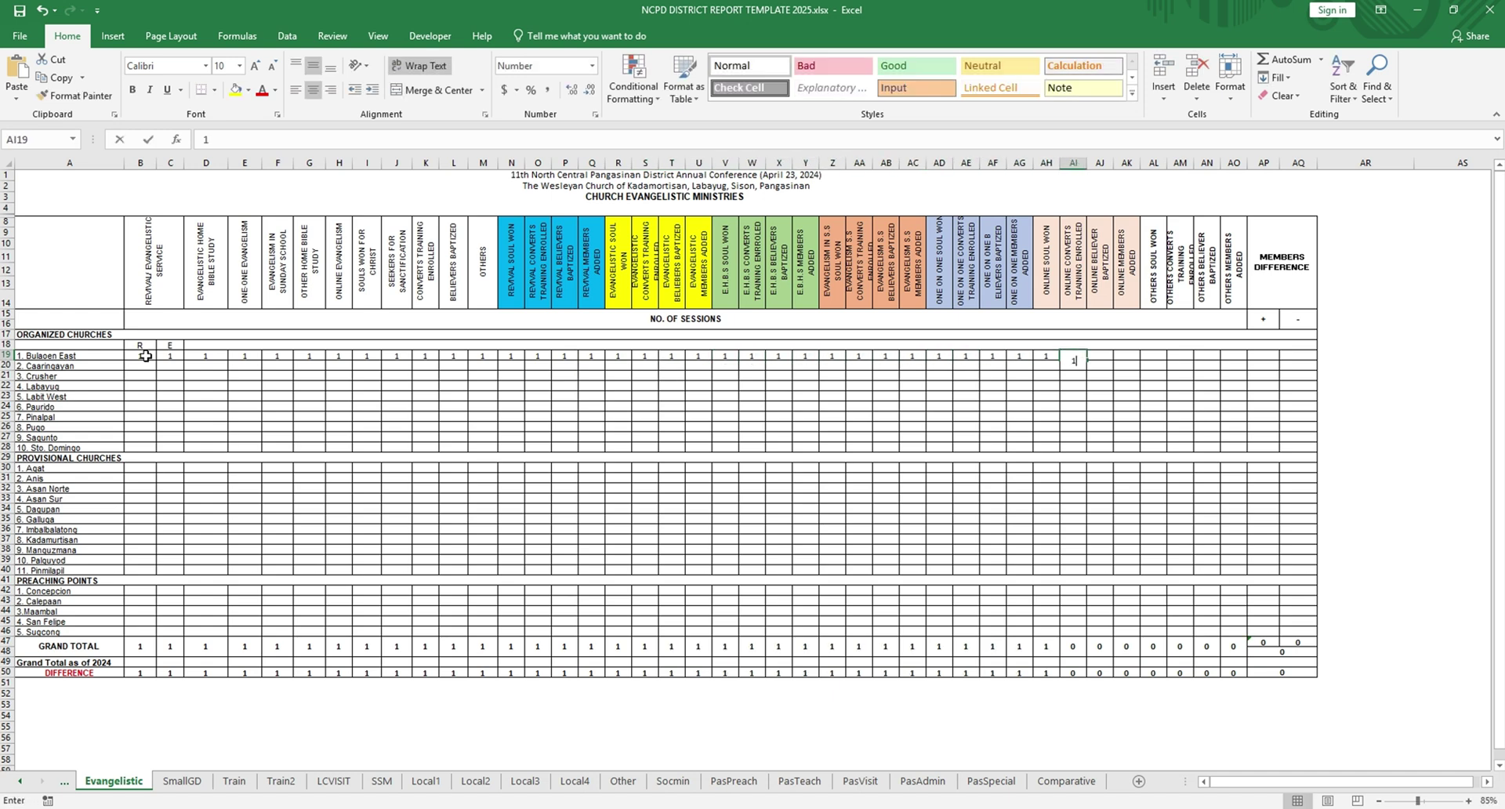
pyautogui.press('Tab')
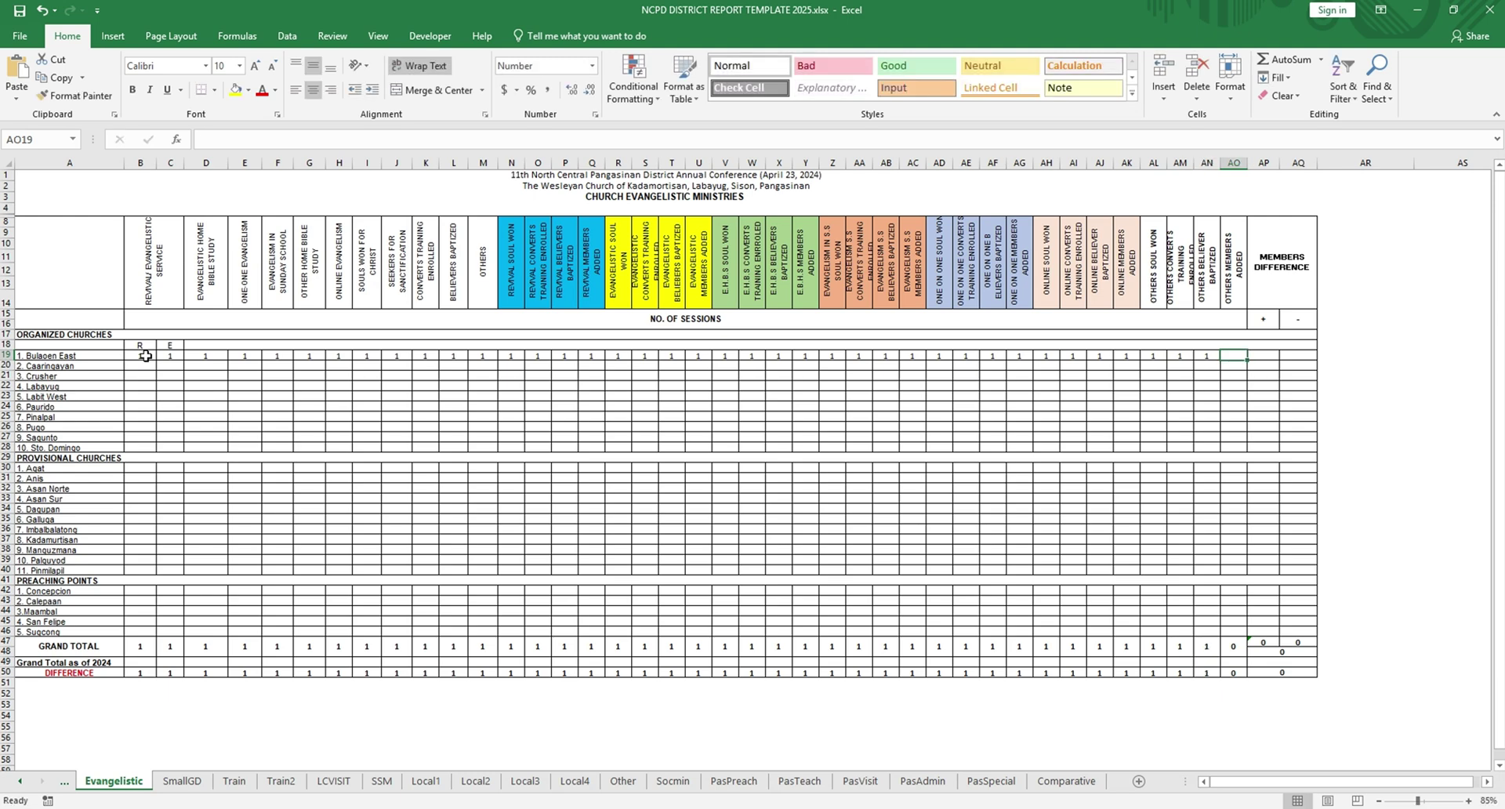
pyautogui.write('1')
pyautogui.press('Tab')
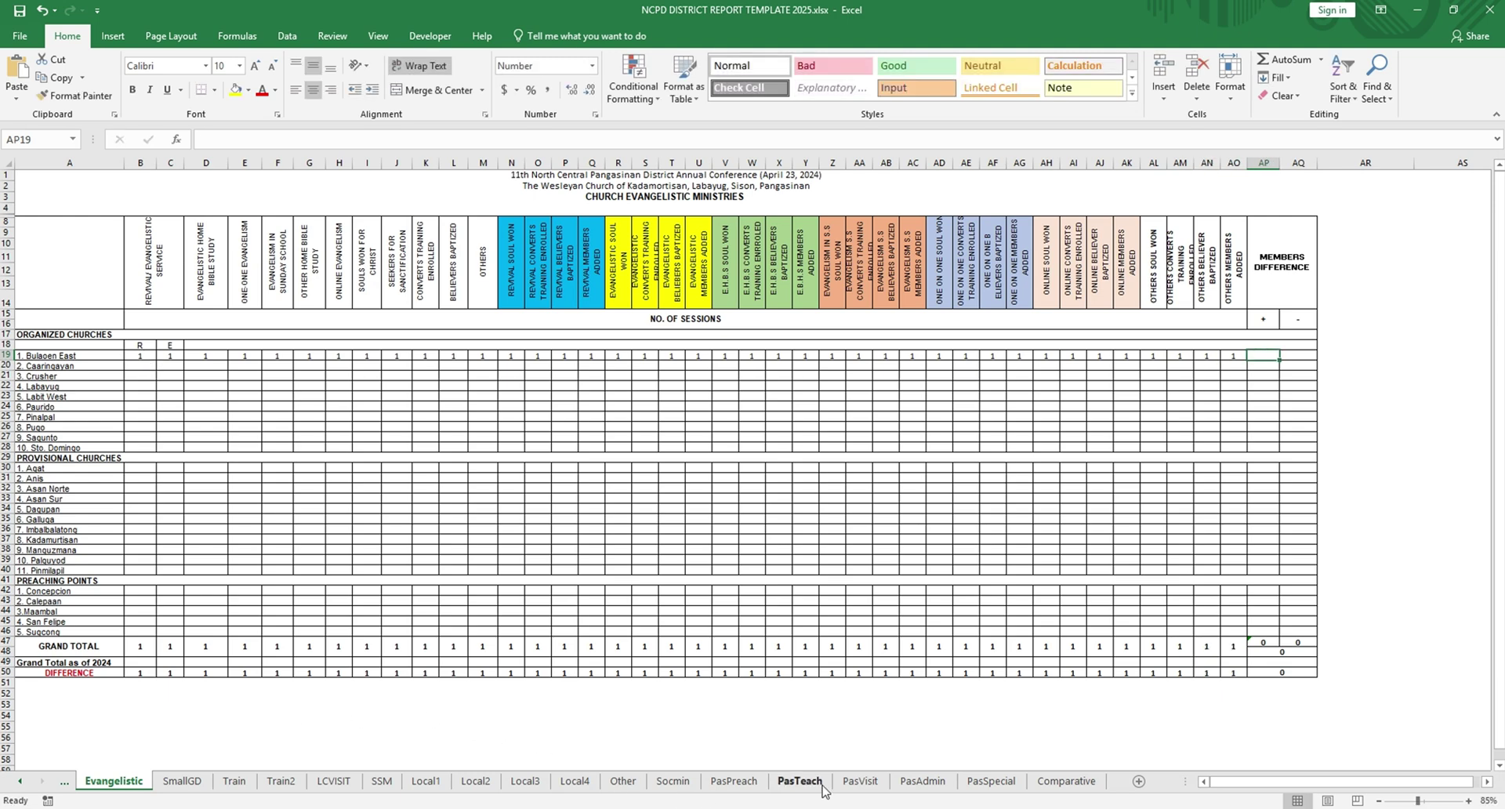
# Step: Copy the monthly report's Evangelistic grand totals, excluding Members Difference, and paste them as values into the district workbook's Bulaoen East row
pyautogui.moveTo(914, 808)
pyautogui.click(856, 748)
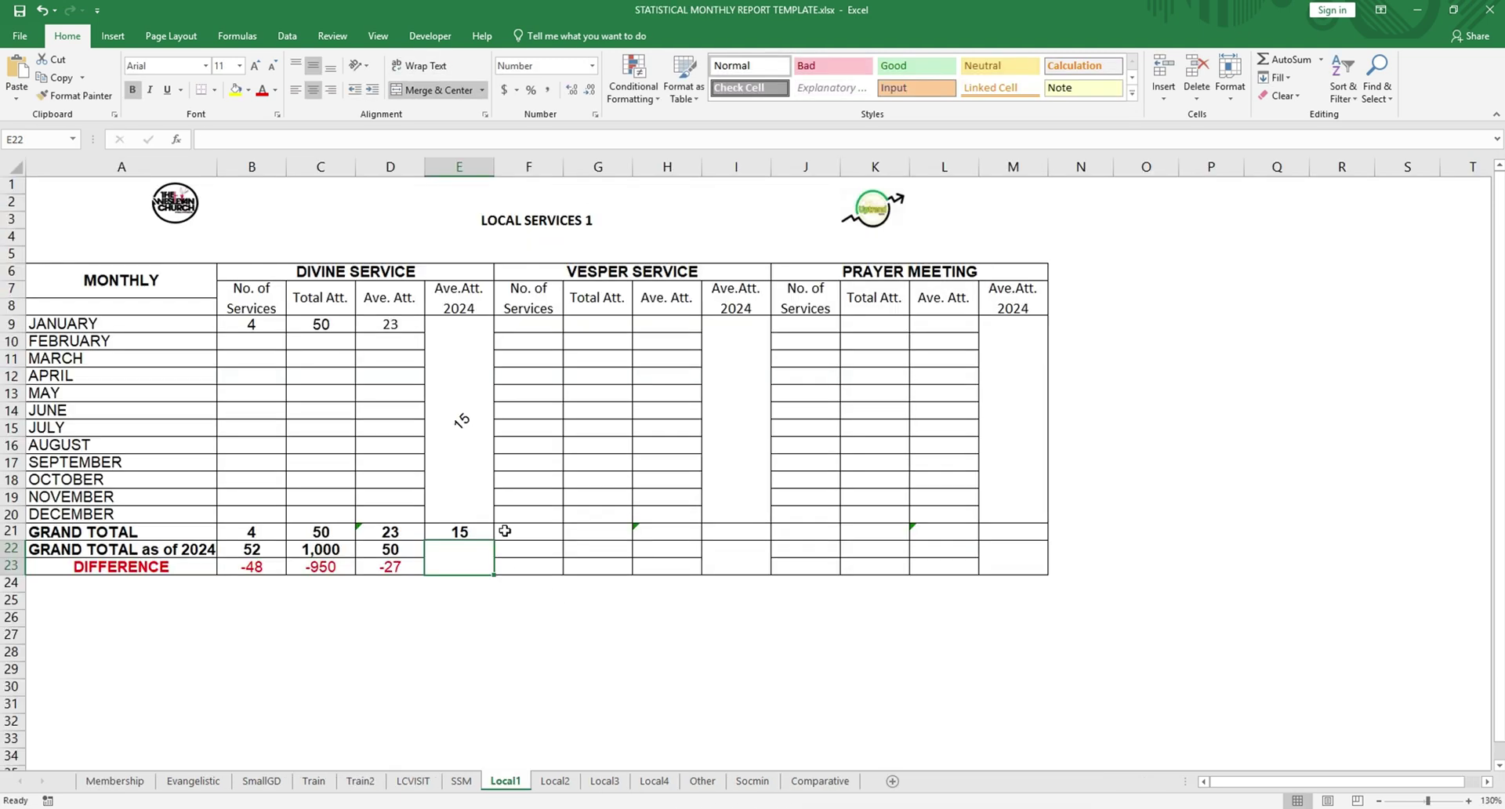
pyautogui.click(205, 782)
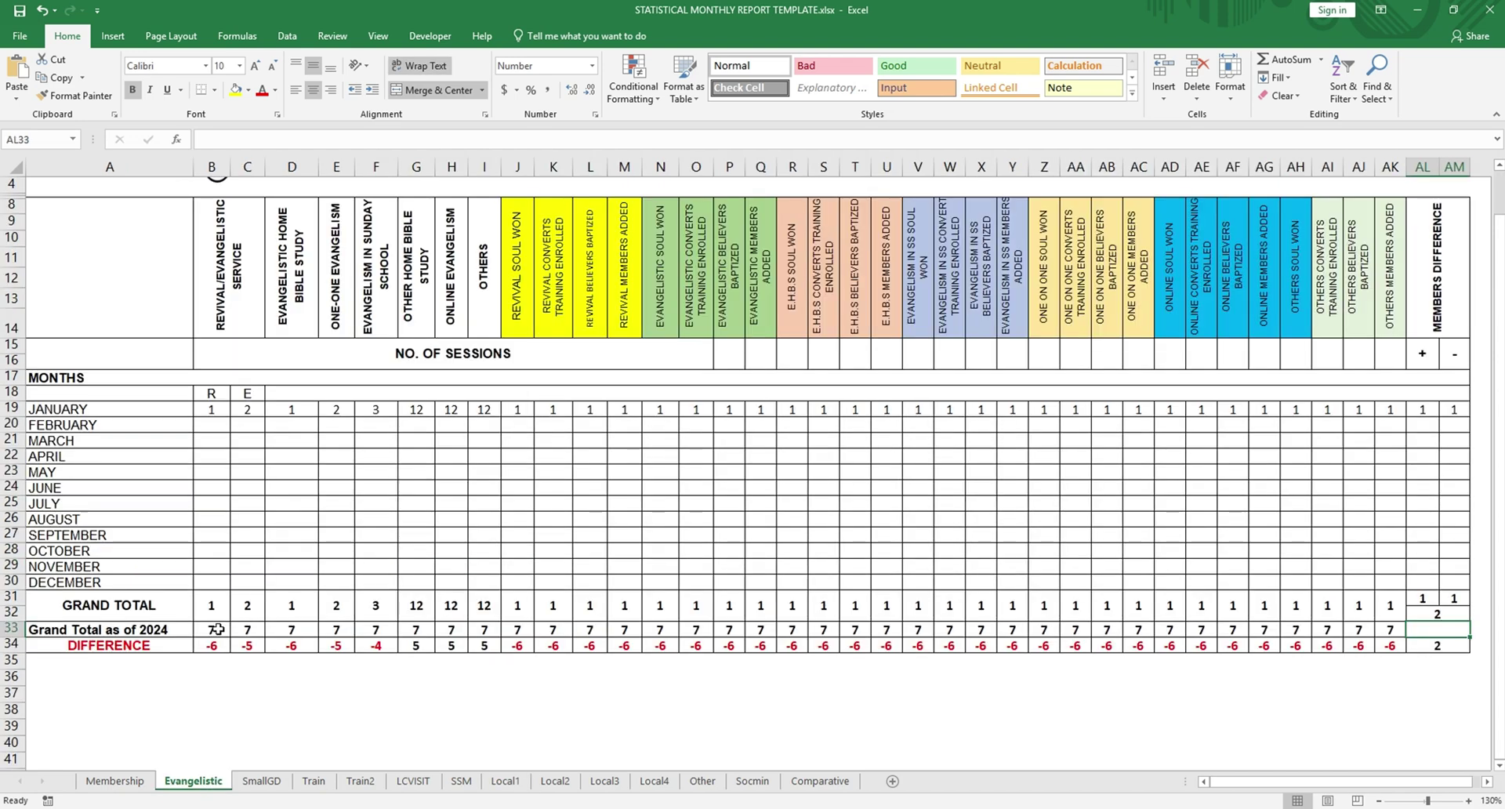
pyautogui.moveTo(220, 609); pyautogui.dragTo(1378, 601)
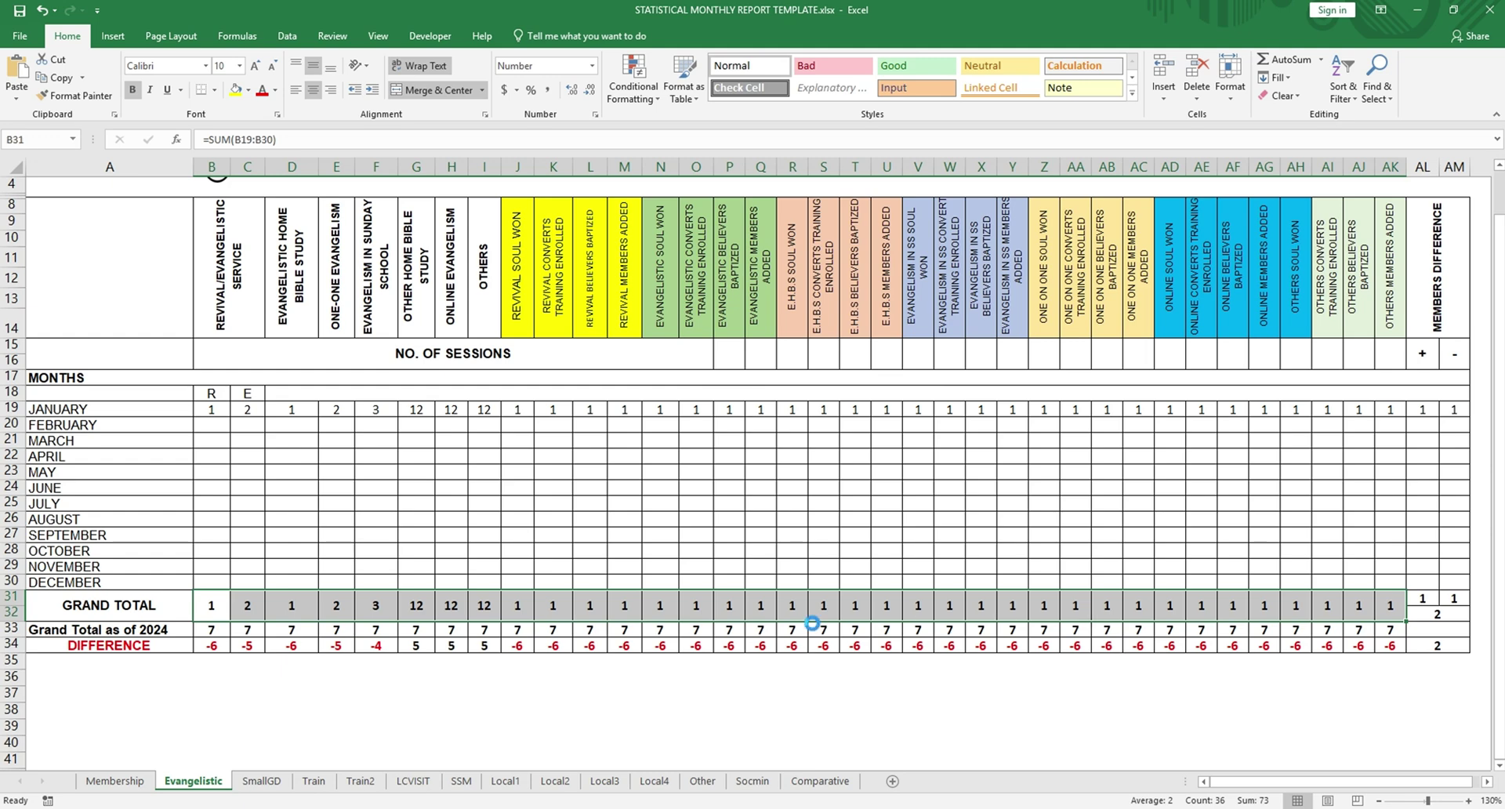
pyautogui.hotkey('ctrl', 'c')
pyautogui.moveTo(927, 808)
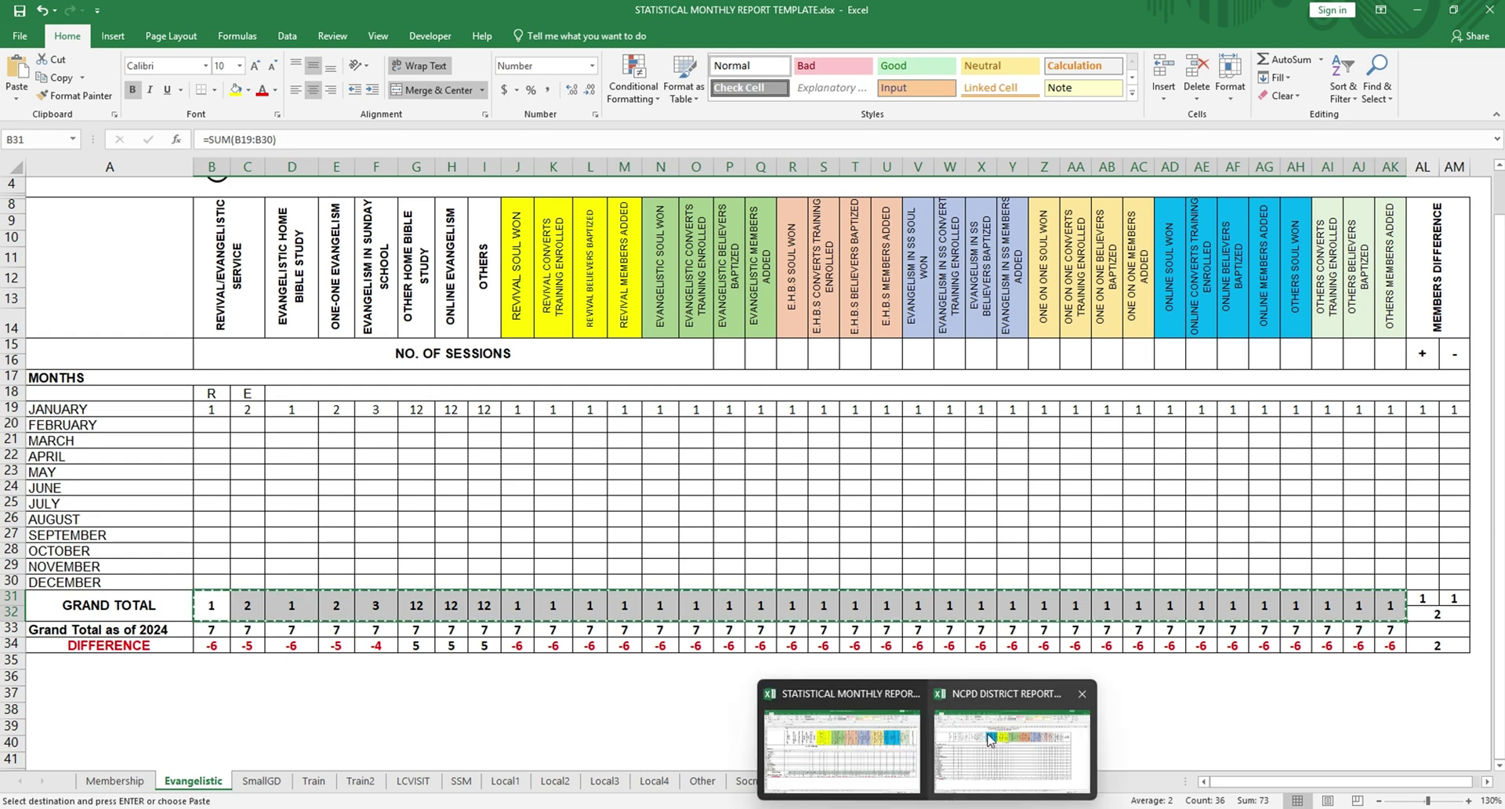
pyautogui.click(1011, 745)
pyautogui.click(141, 361)
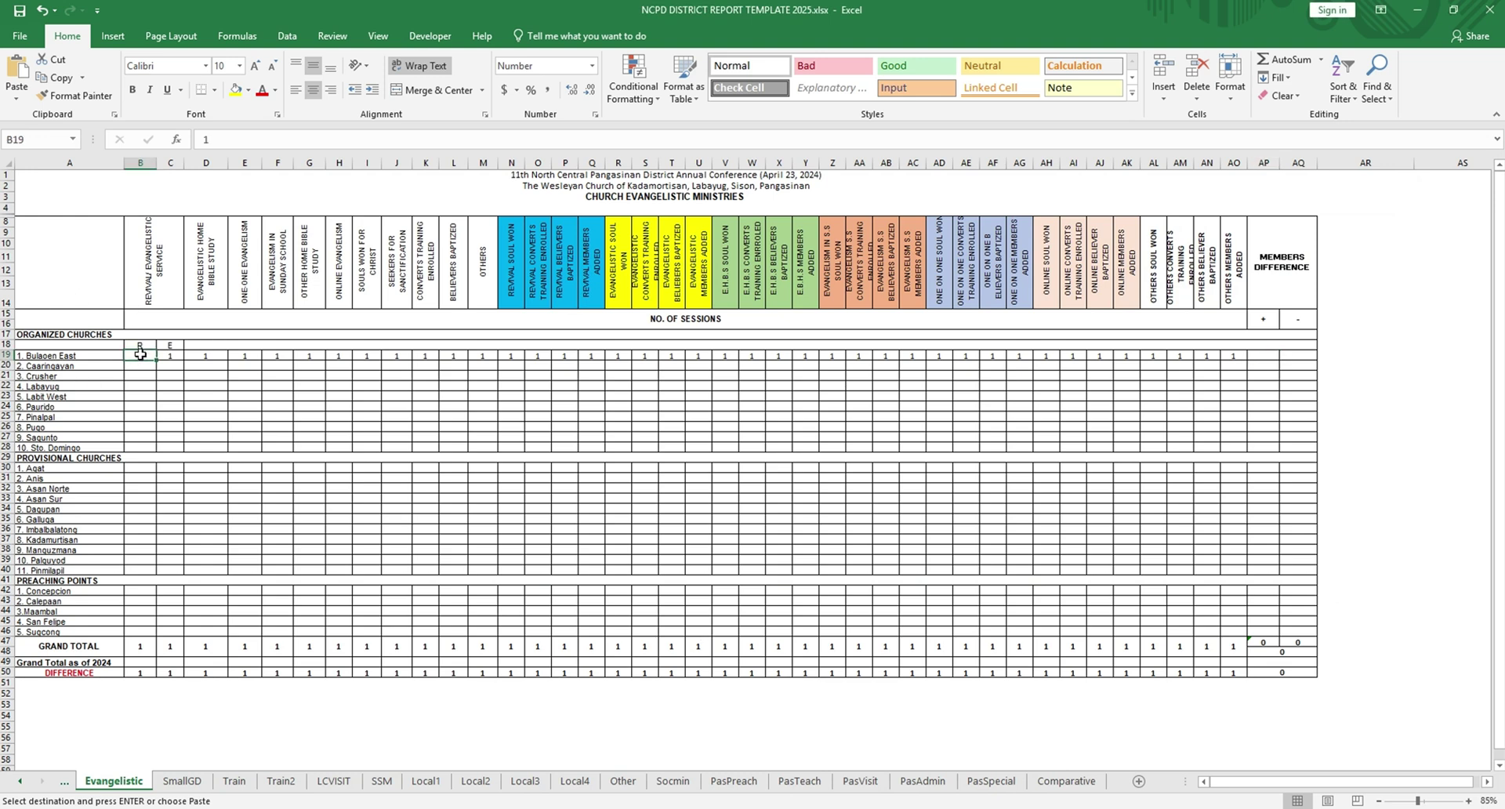
pyautogui.rightClick(141, 361)
pyautogui.click(197, 425)
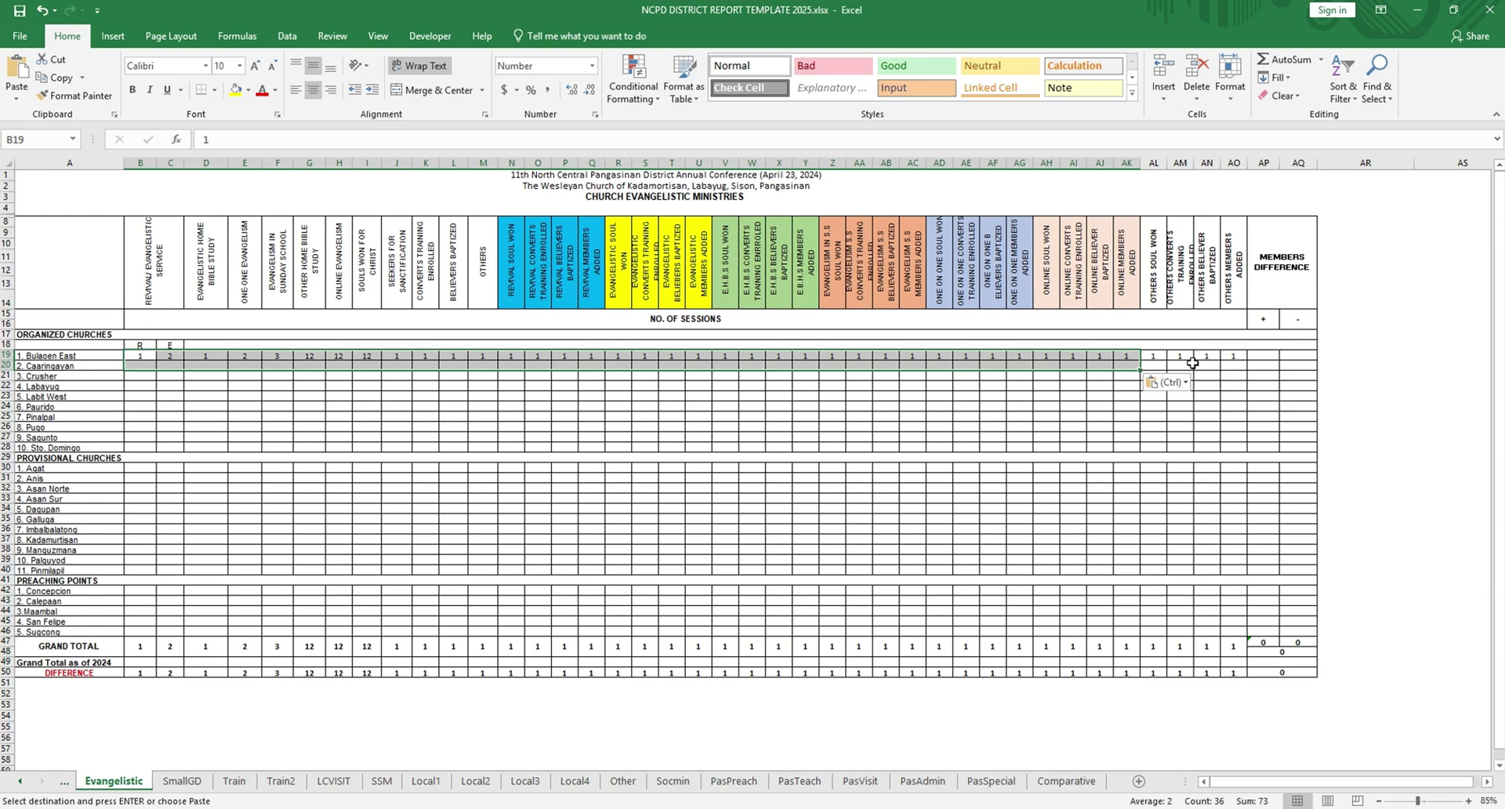
# Step: Check the Church Evangelism Ministries section of the Comparative sheet, and view the district workbook's Local1 sheet
pyautogui.click(1066, 780)
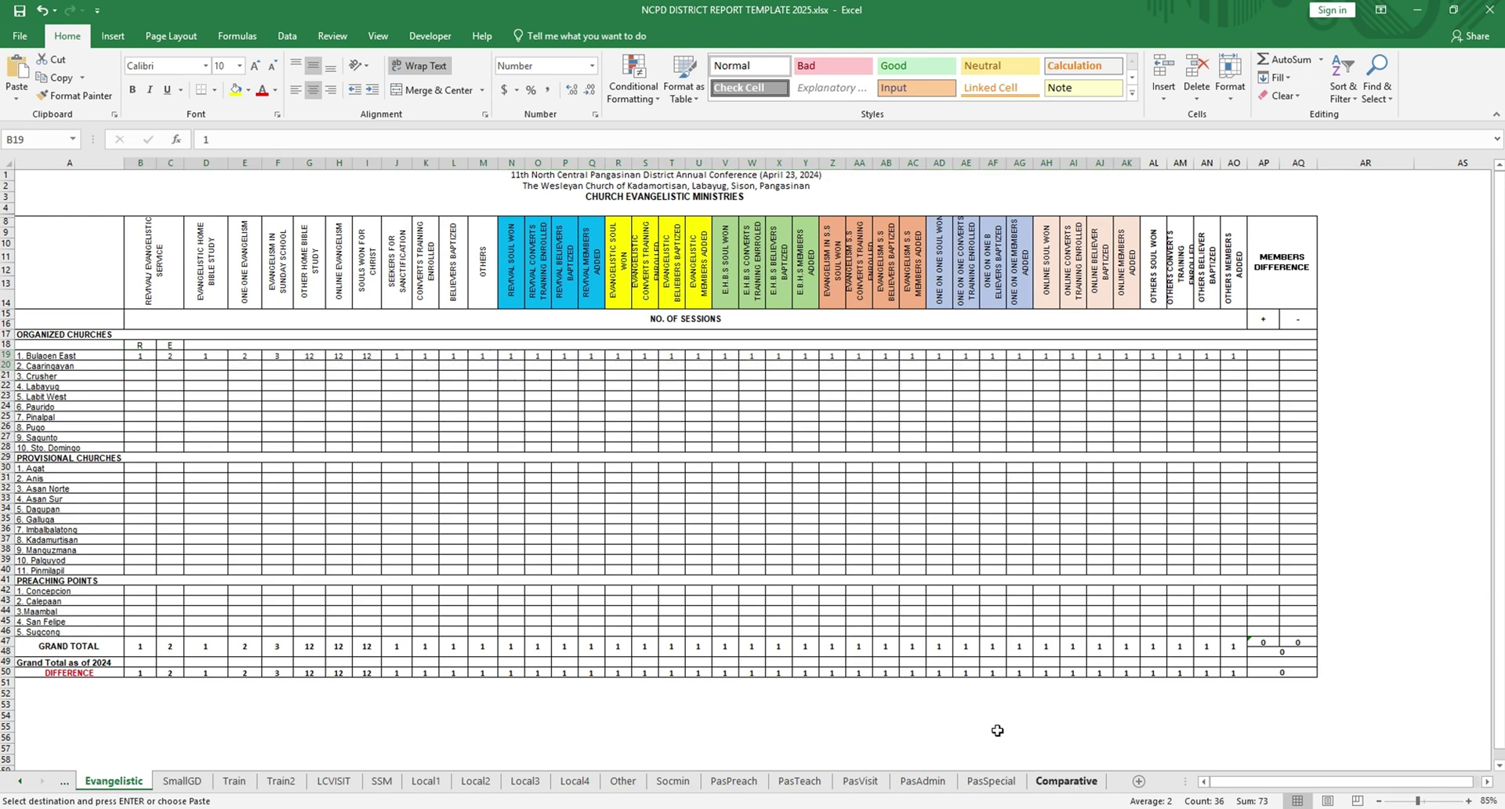
pyautogui.scroll(-1, 387, 561)
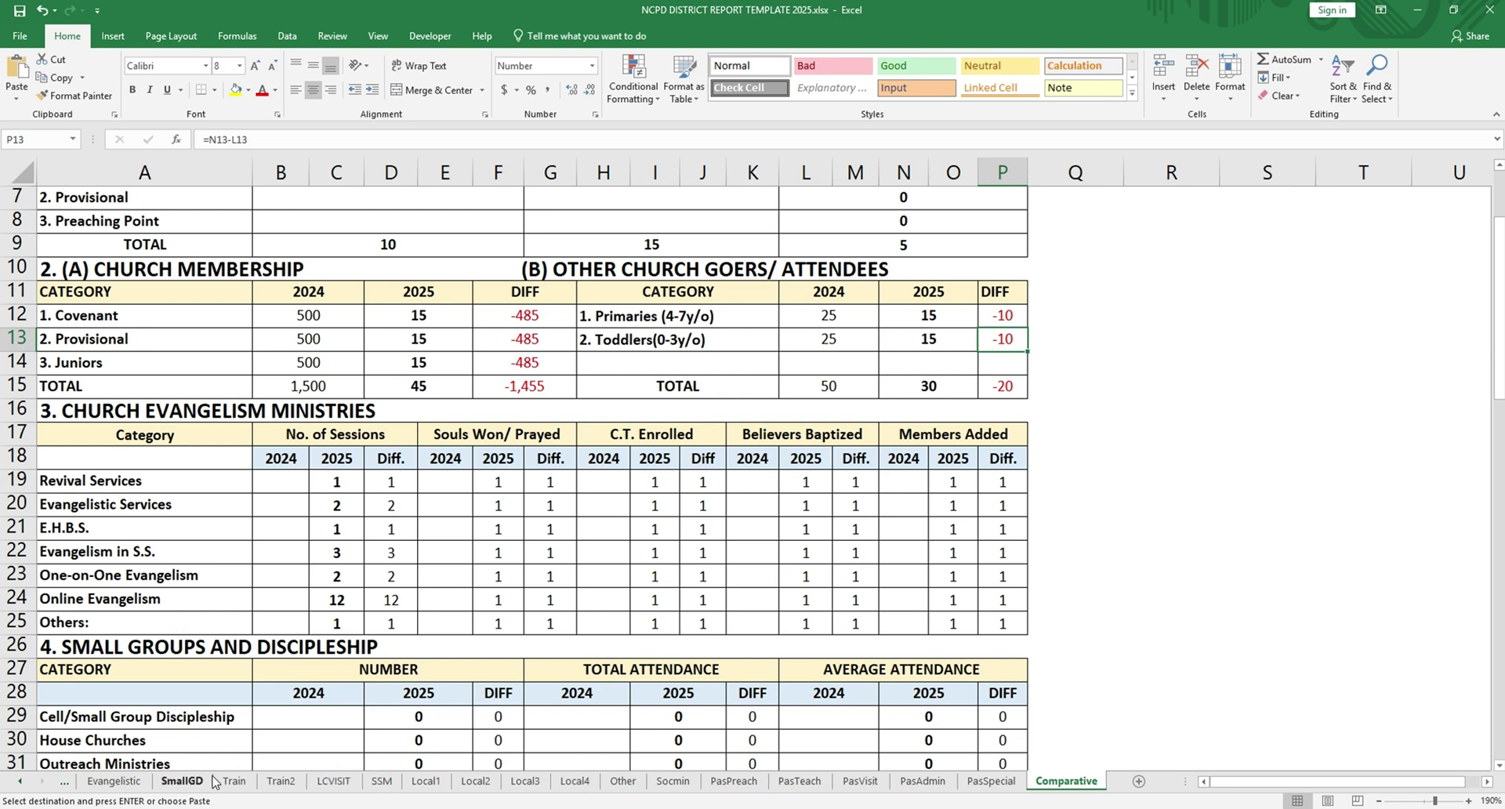
pyautogui.click(428, 780)
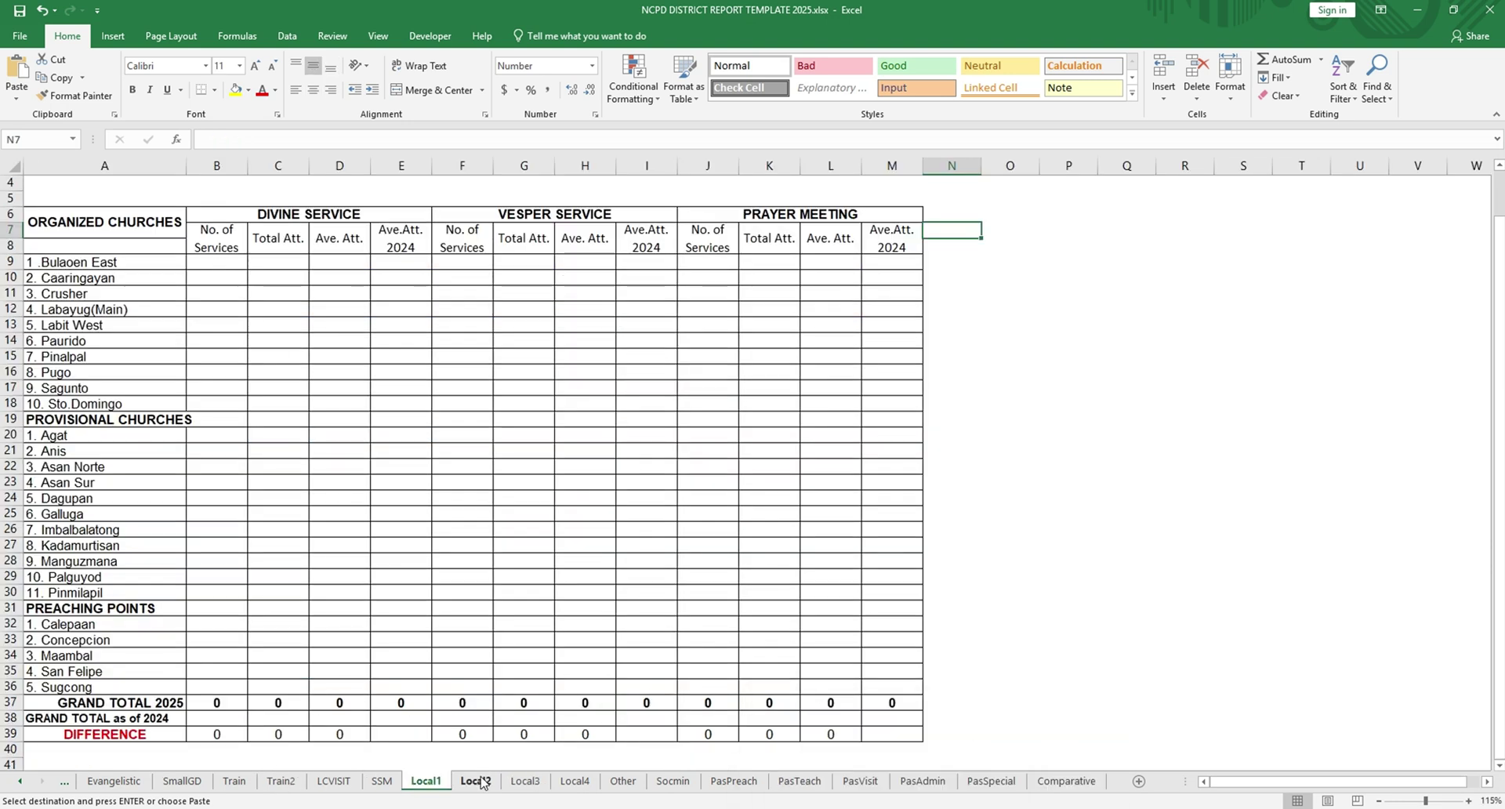
pyautogui.scroll(1, 330, 561)
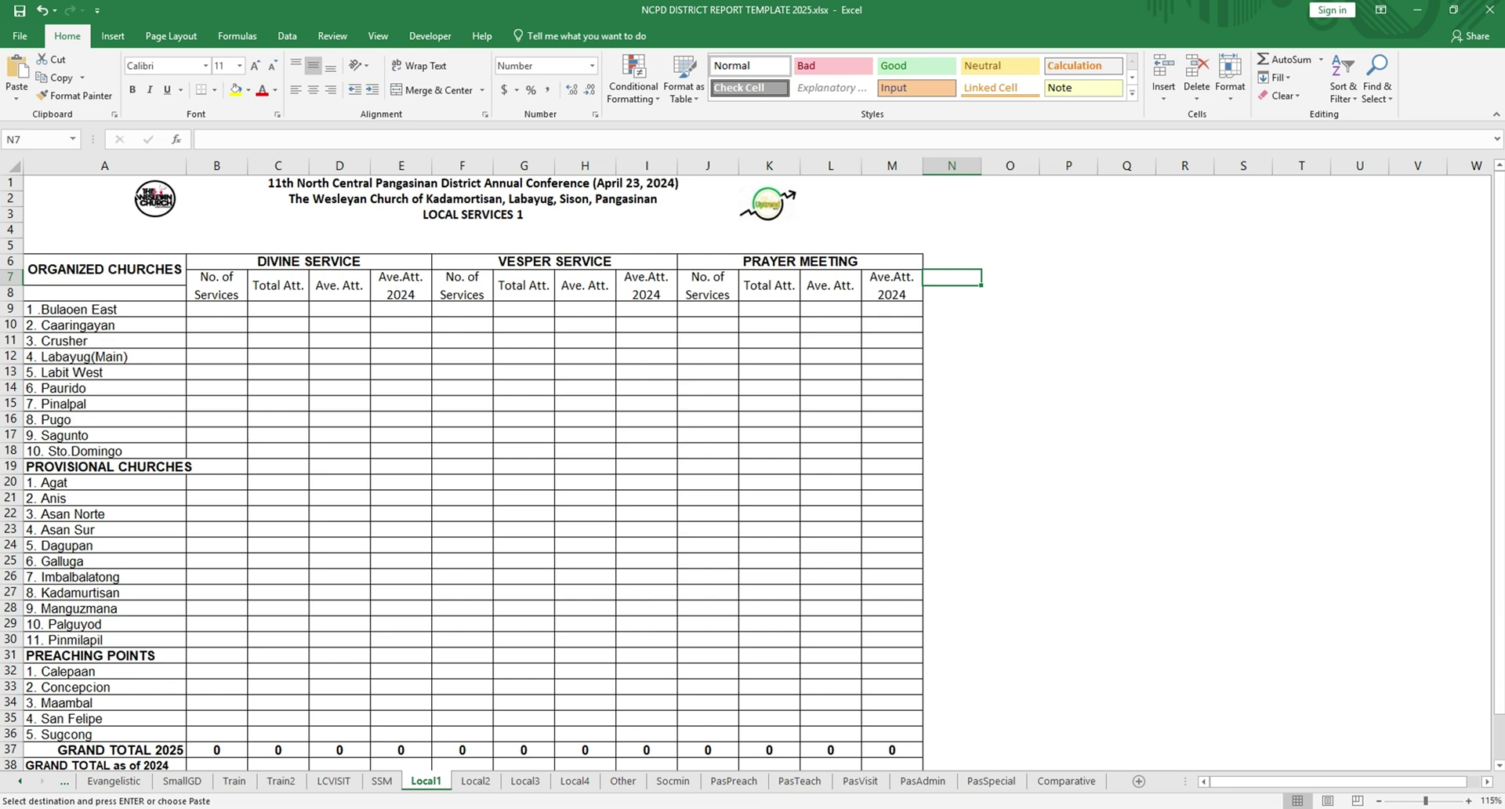
# Step: In the monthly report's Local1 sheet, enter 4 as the Divine Service number of services for each month from February to December
pyautogui.click(866, 766)
pyautogui.click(488, 784)
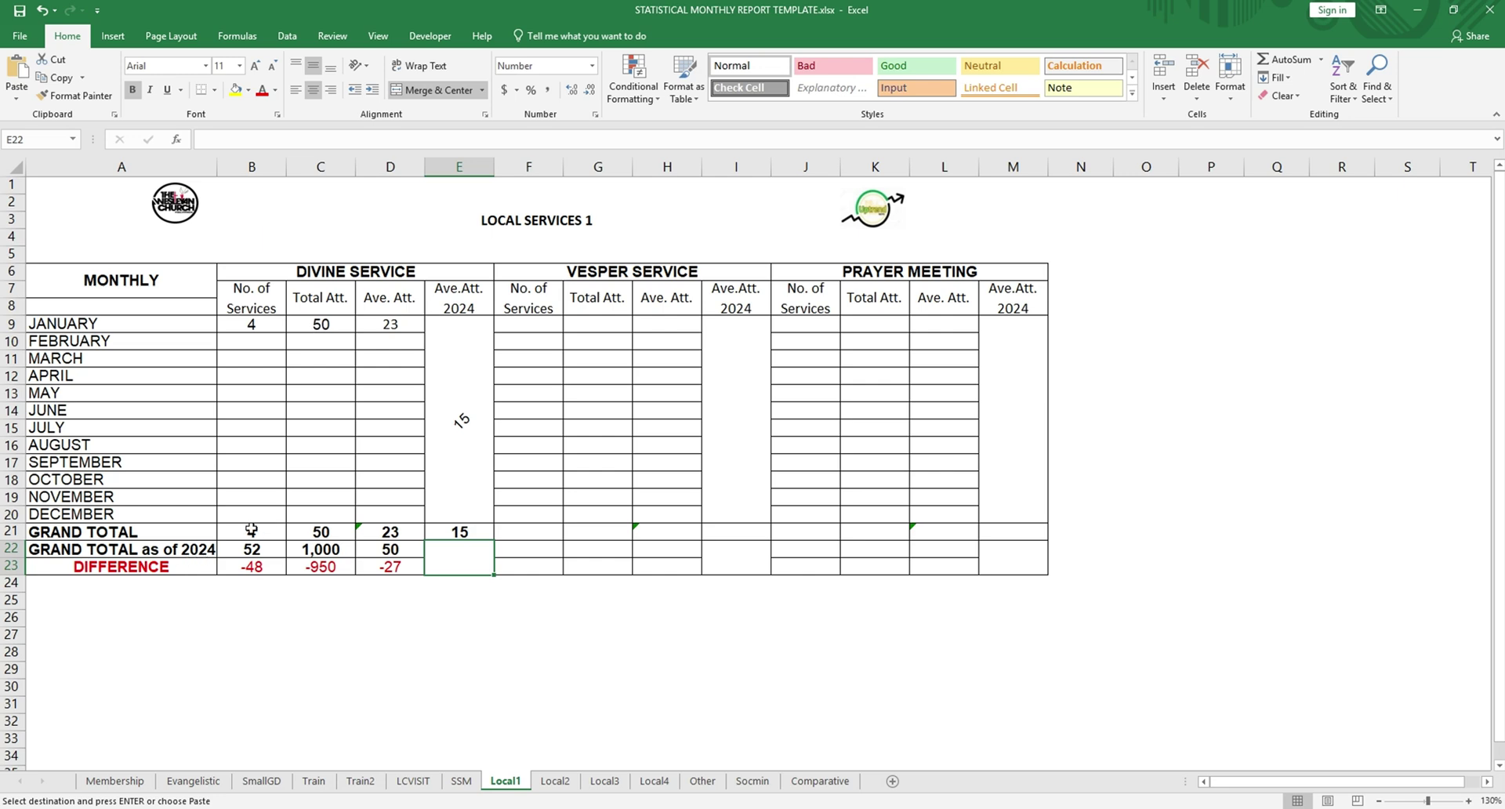
pyautogui.click(247, 339)
pyautogui.write('4')
pyautogui.press('Return')
pyautogui.press('Return')
pyautogui.write('4')
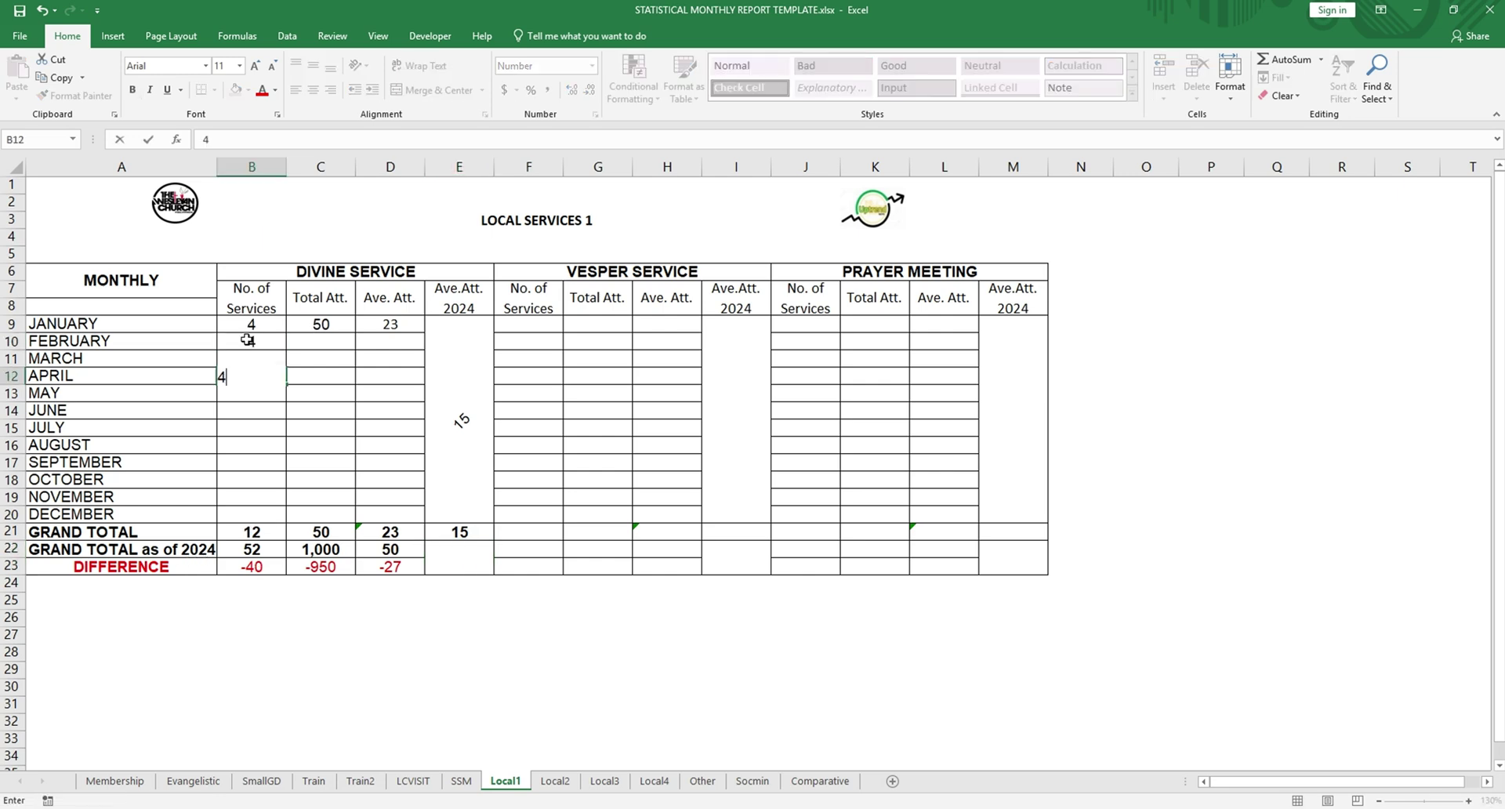
pyautogui.write(' 4 4 4 4 4 4 4 4')
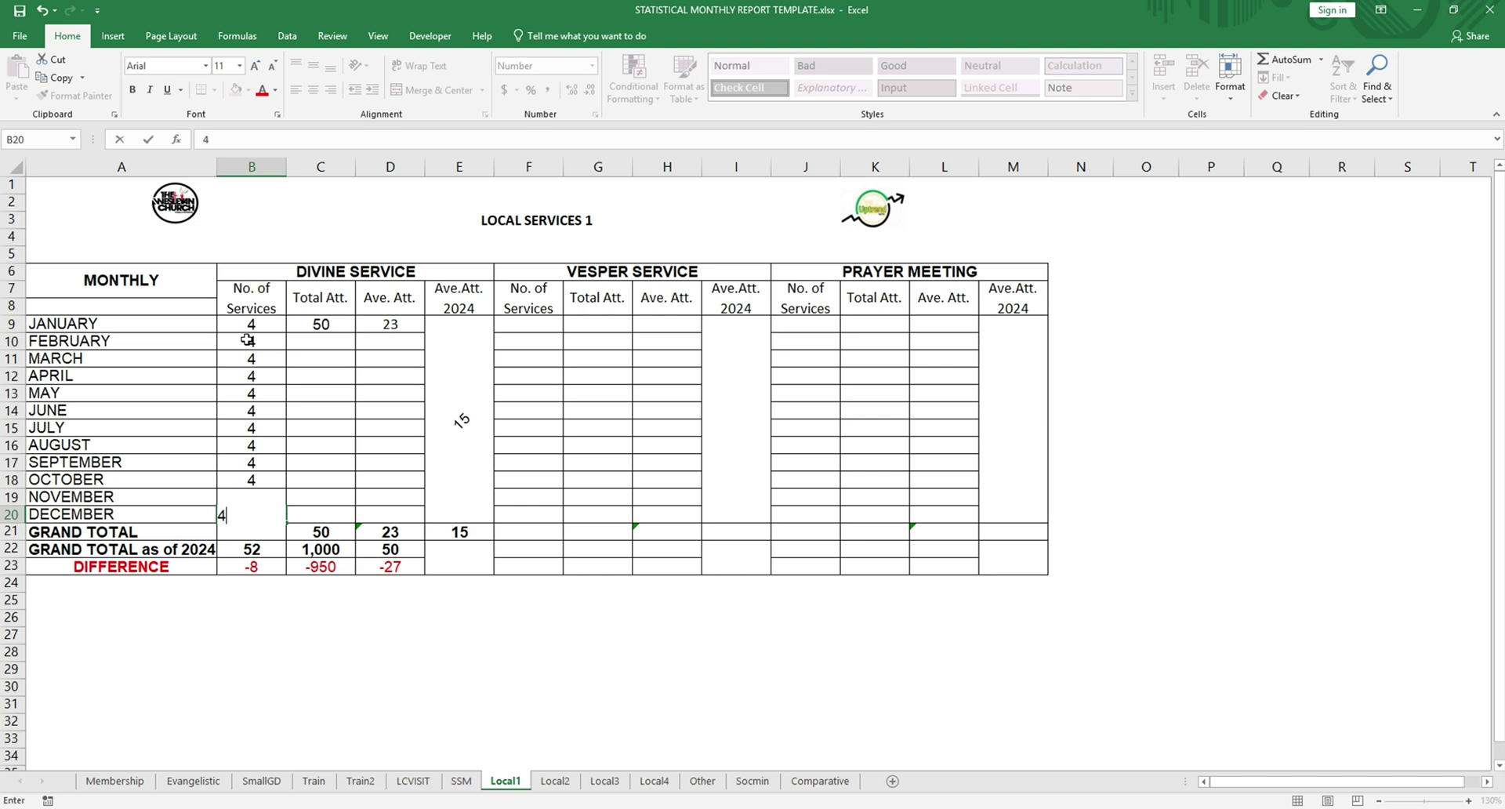
pyautogui.press('Up')
# Step: Copy the monthly Divine Service grand totals for services, total and average attendance, and paste them as values into Bulaoen East on the district's Local1 sheet
pyautogui.moveTo(249, 536); pyautogui.dragTo(387, 532)
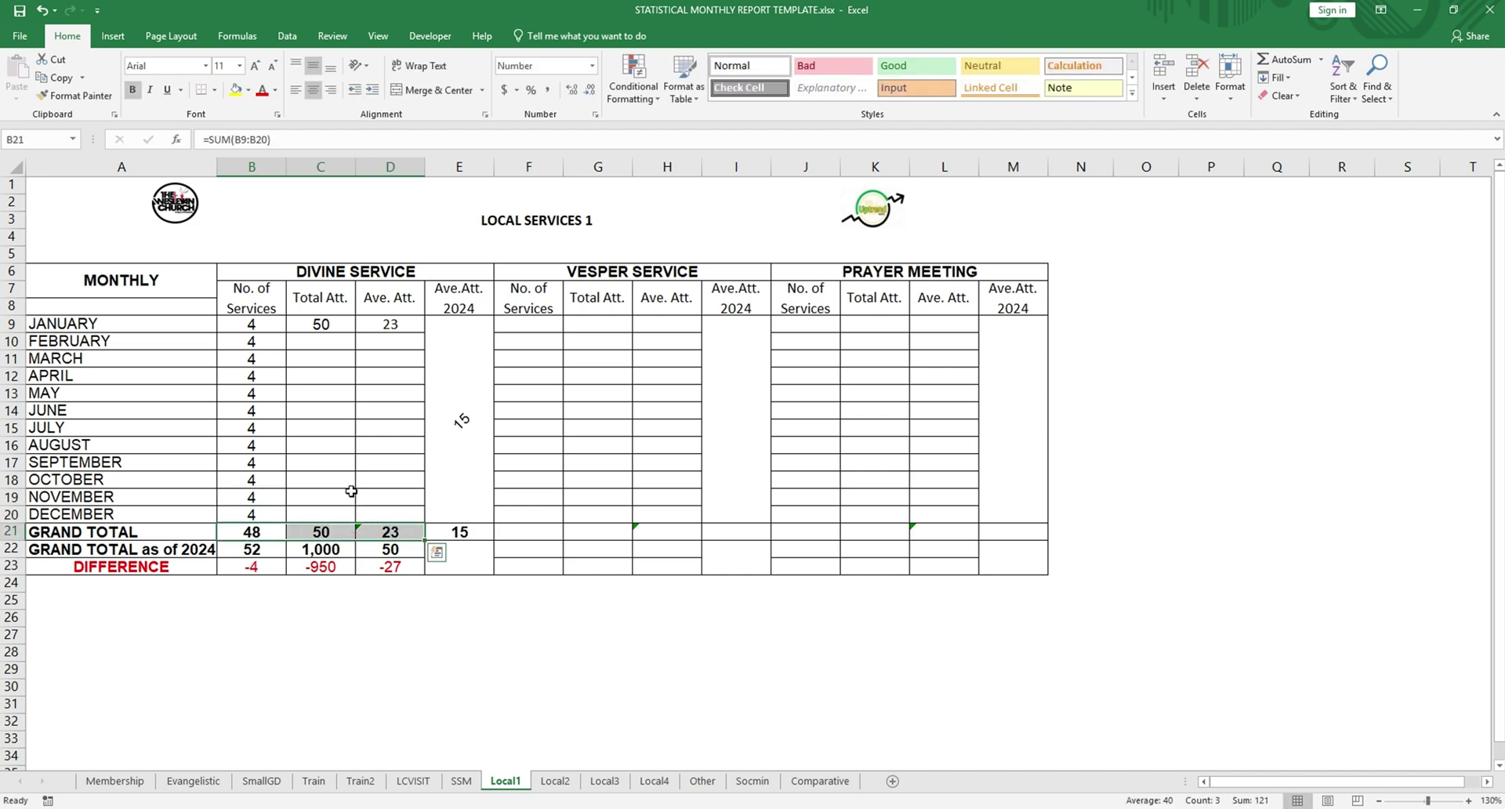
pyautogui.hotkey('ctrl', 'c')
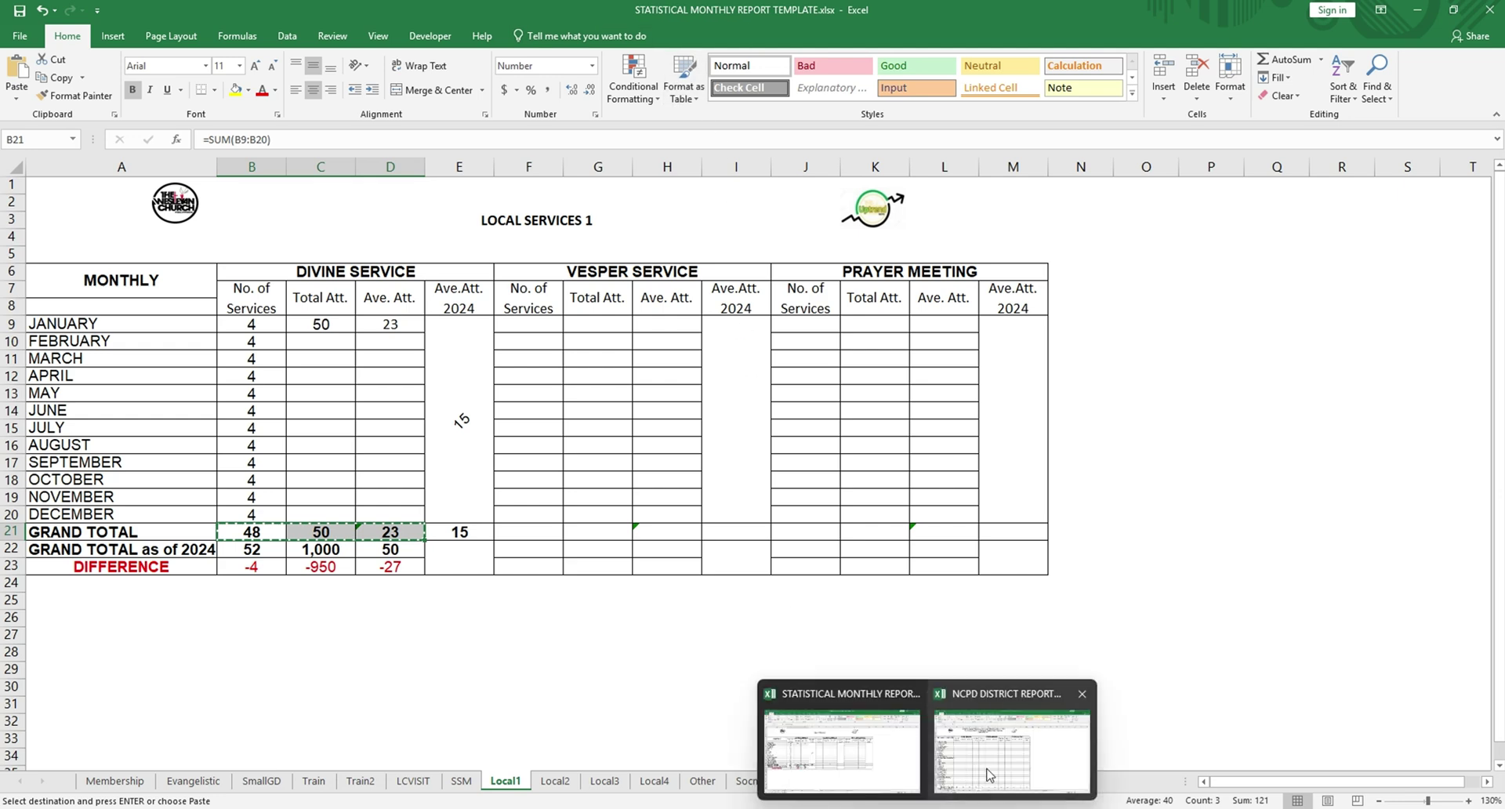
pyautogui.click(1009, 759)
pyautogui.scroll(-2, 314, 455)
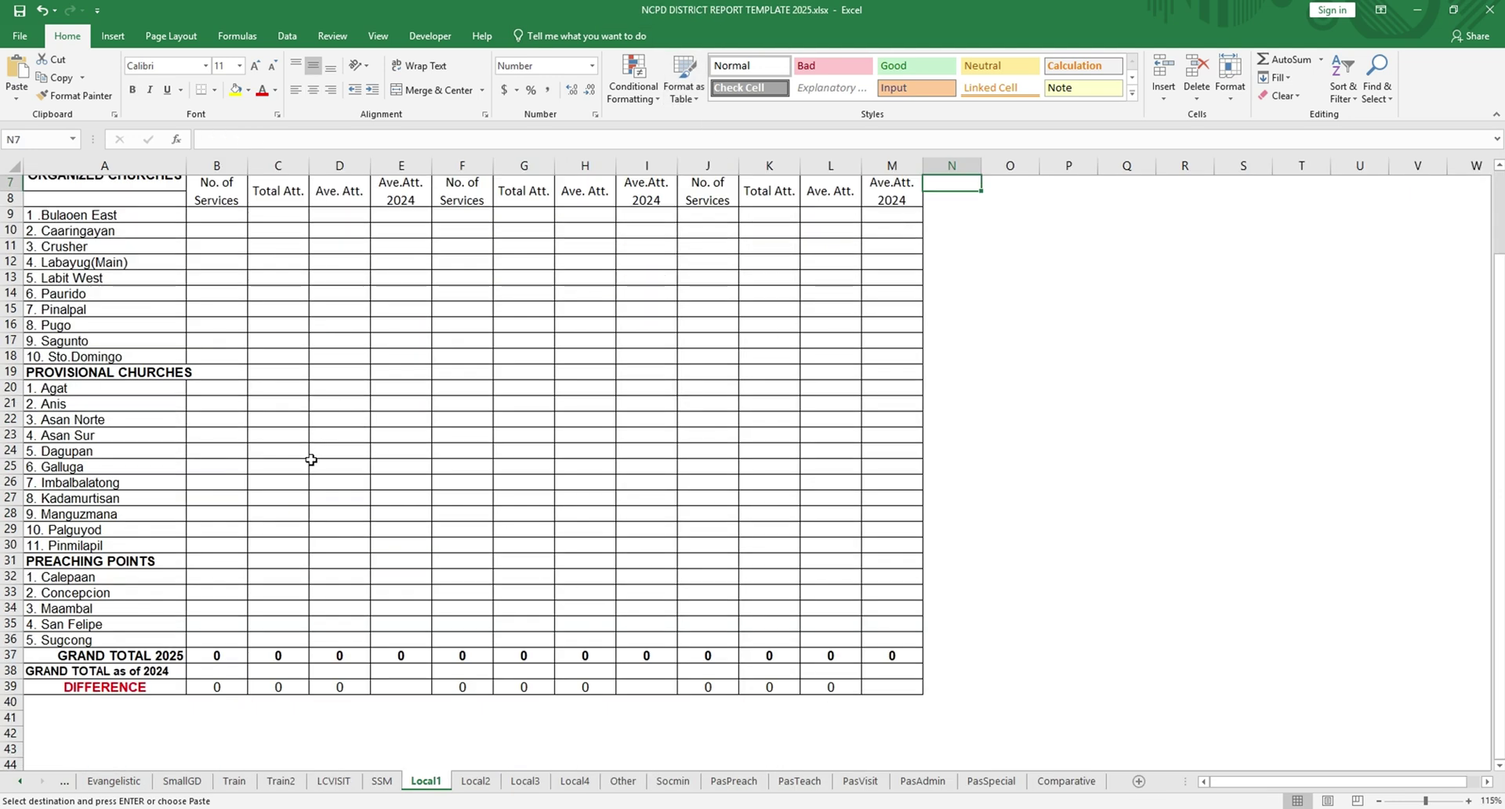
pyautogui.scroll(2, 235, 376)
pyautogui.click(213, 311)
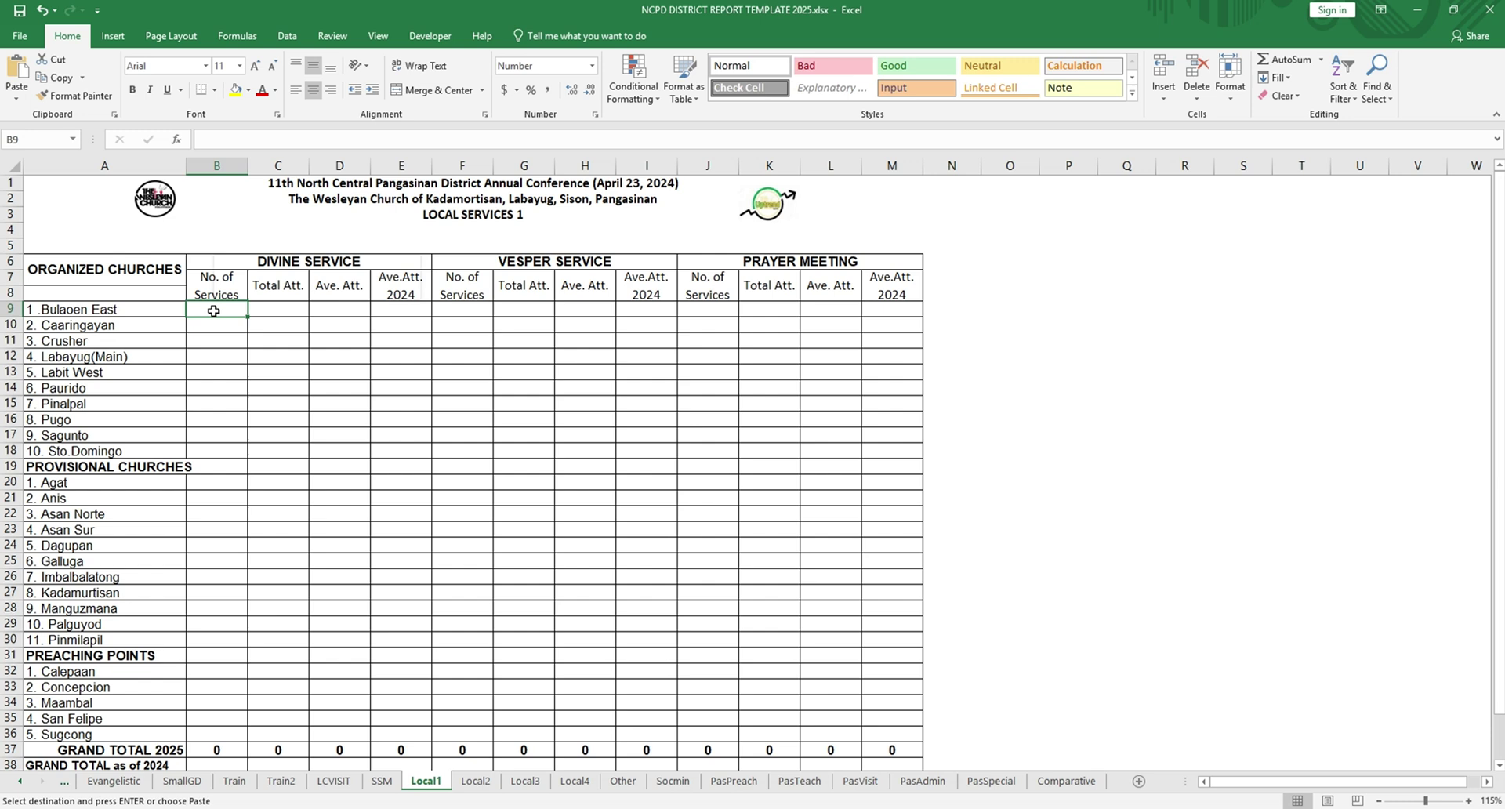
pyautogui.rightClick(213, 312)
pyautogui.click(278, 384)
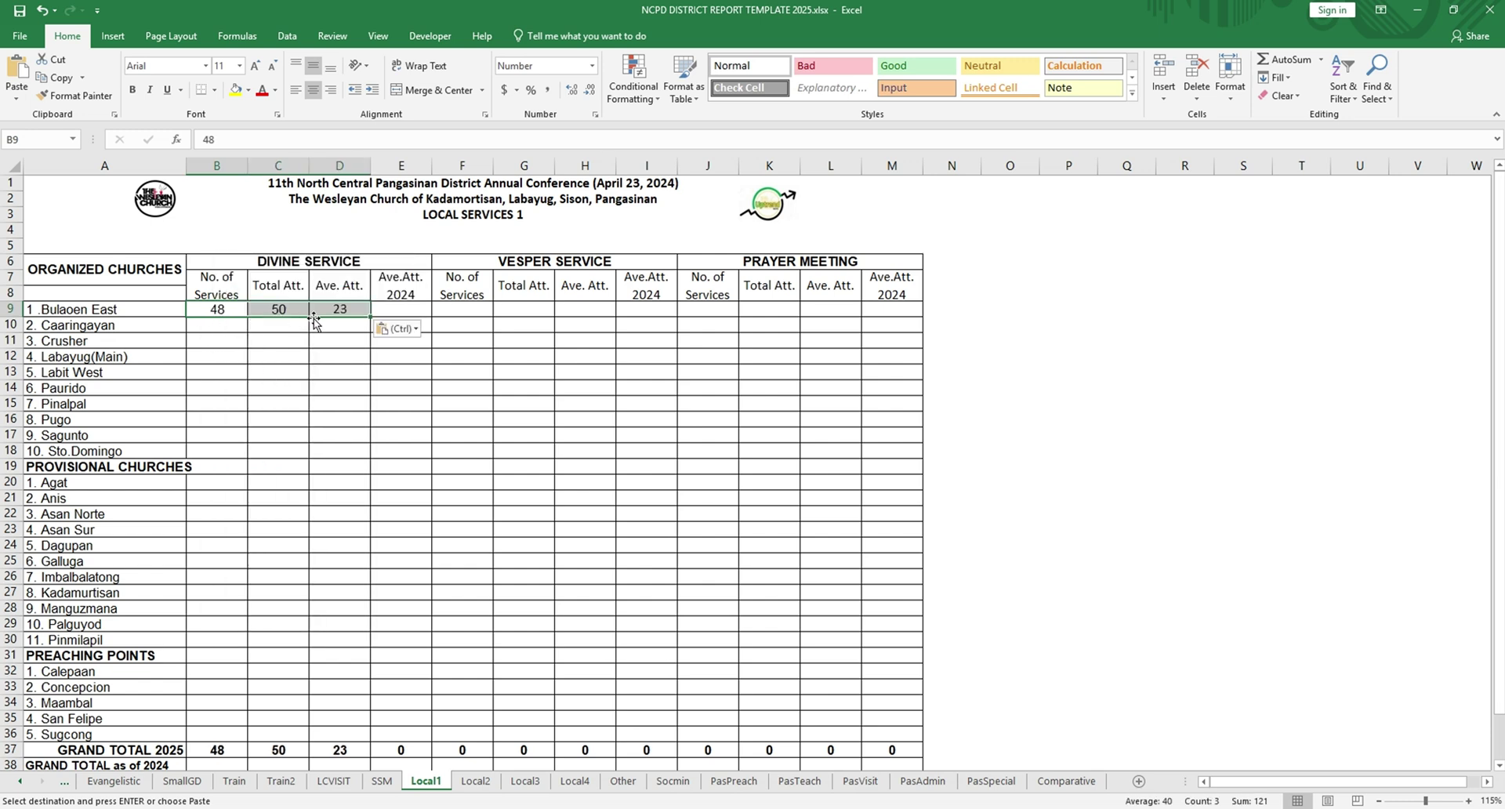
pyautogui.scroll(-2, 261, 685)
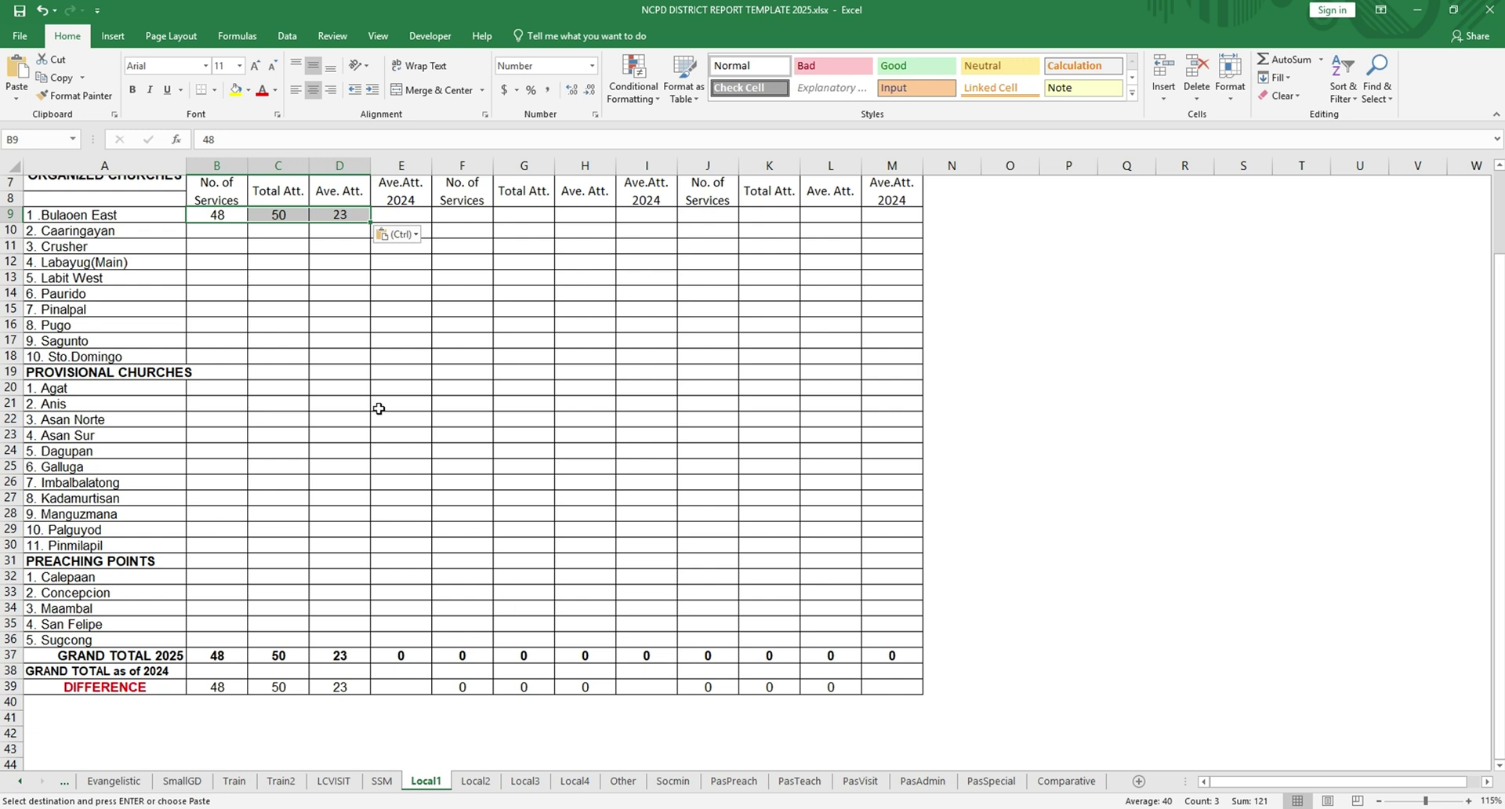
pyautogui.scroll(2, 312, 429)
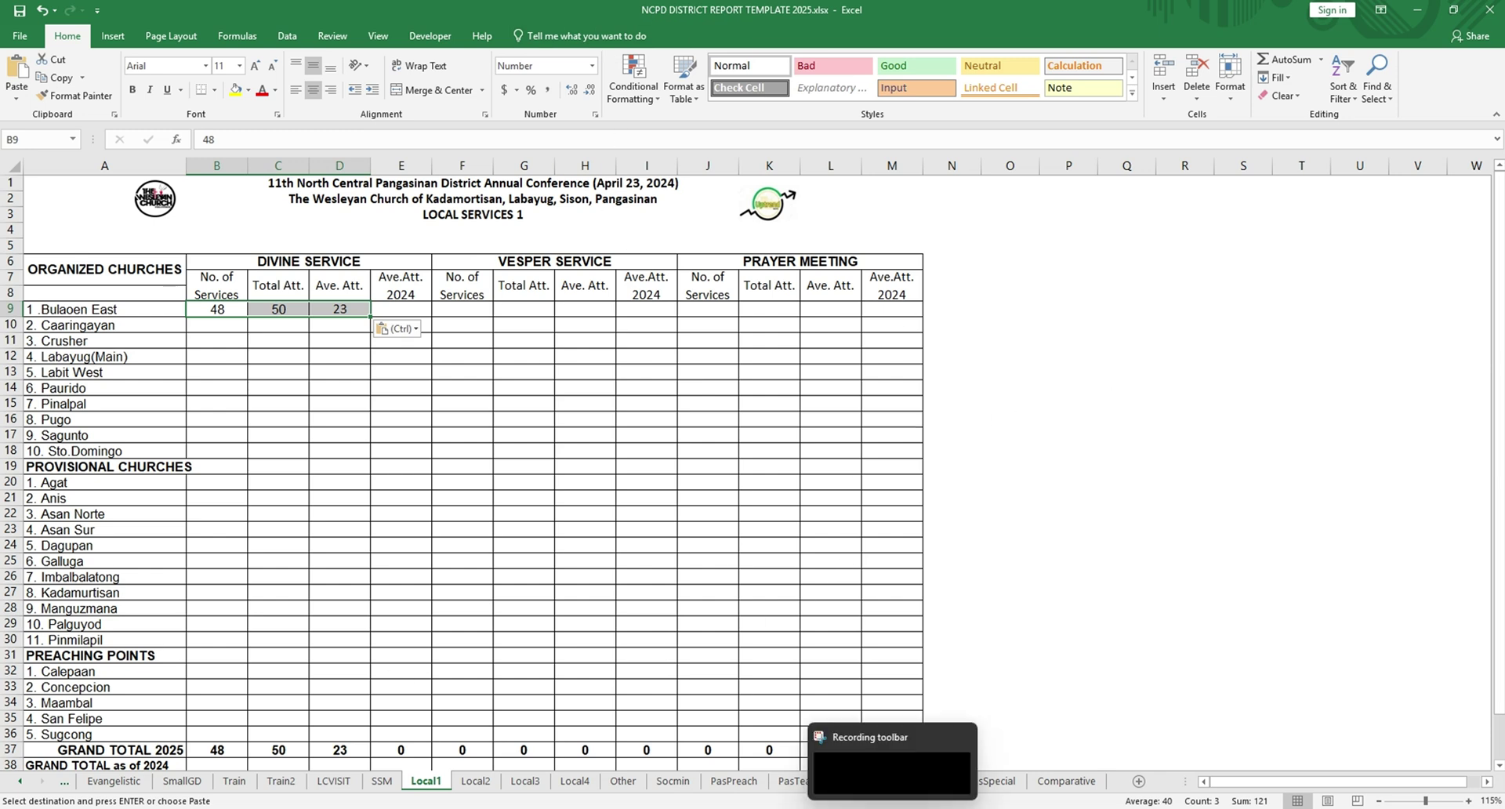
# Step: In the monthly report's Local1 sheet, clear the Divine Service number of services for August through December
pyautogui.click(899, 760)
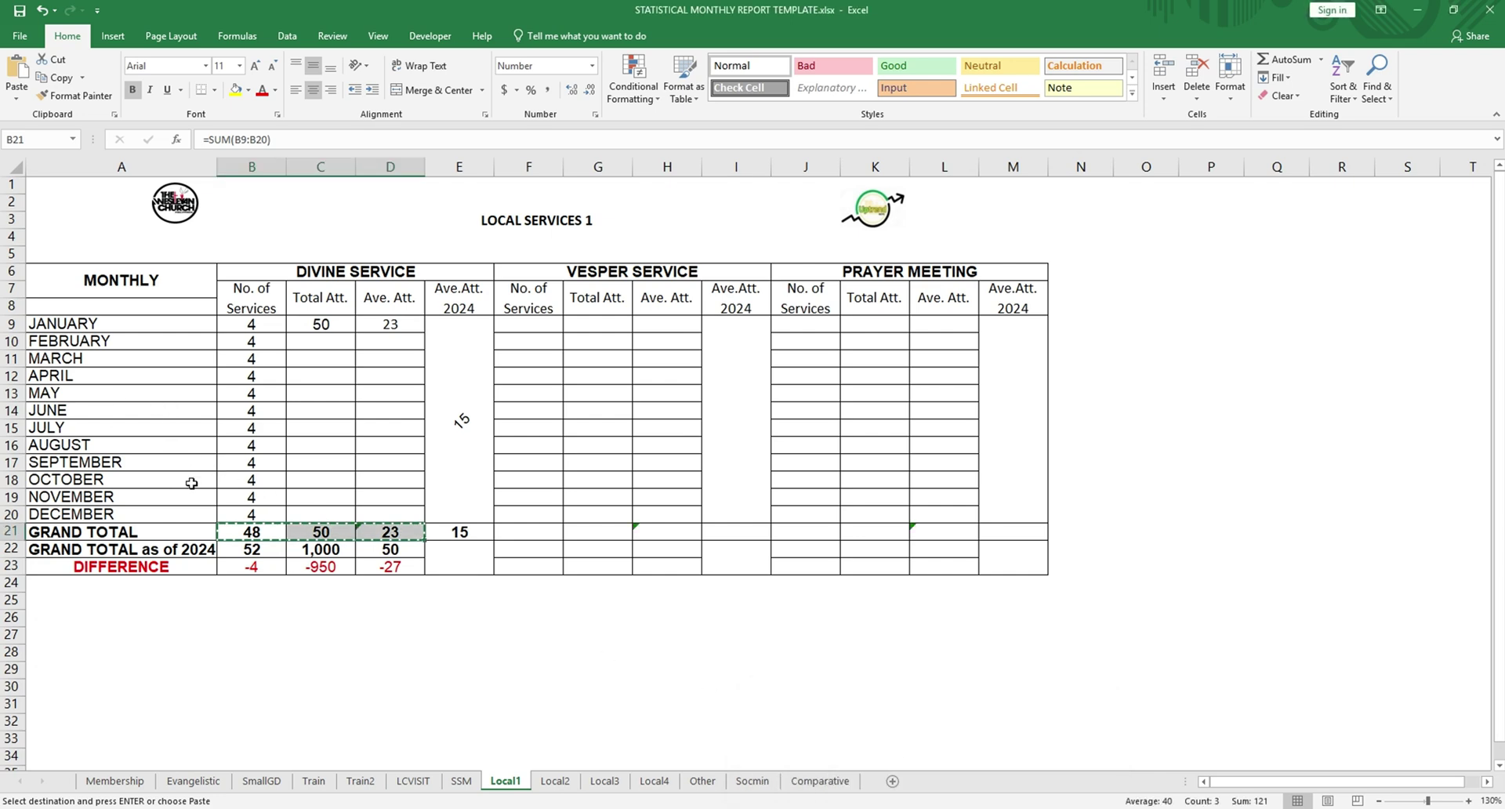
pyautogui.press('Up')
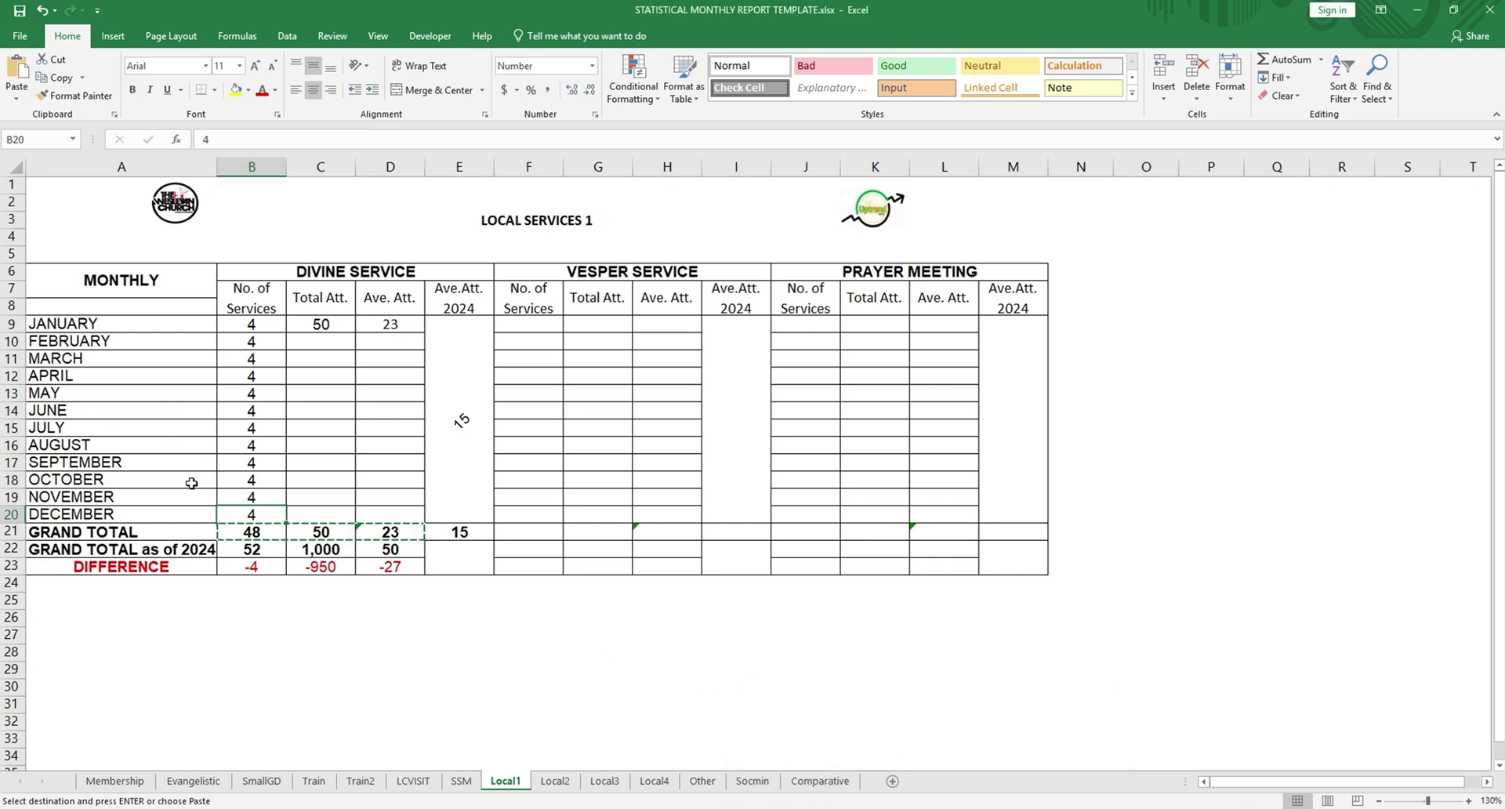
pyautogui.press('Escape')
pyautogui.press('Delete')
pyautogui.press('Up')
pyautogui.press('Delete')
pyautogui.press('Up')
pyautogui.press('Delete')
pyautogui.press('Up')
pyautogui.press('Delete')
pyautogui.press('Up')
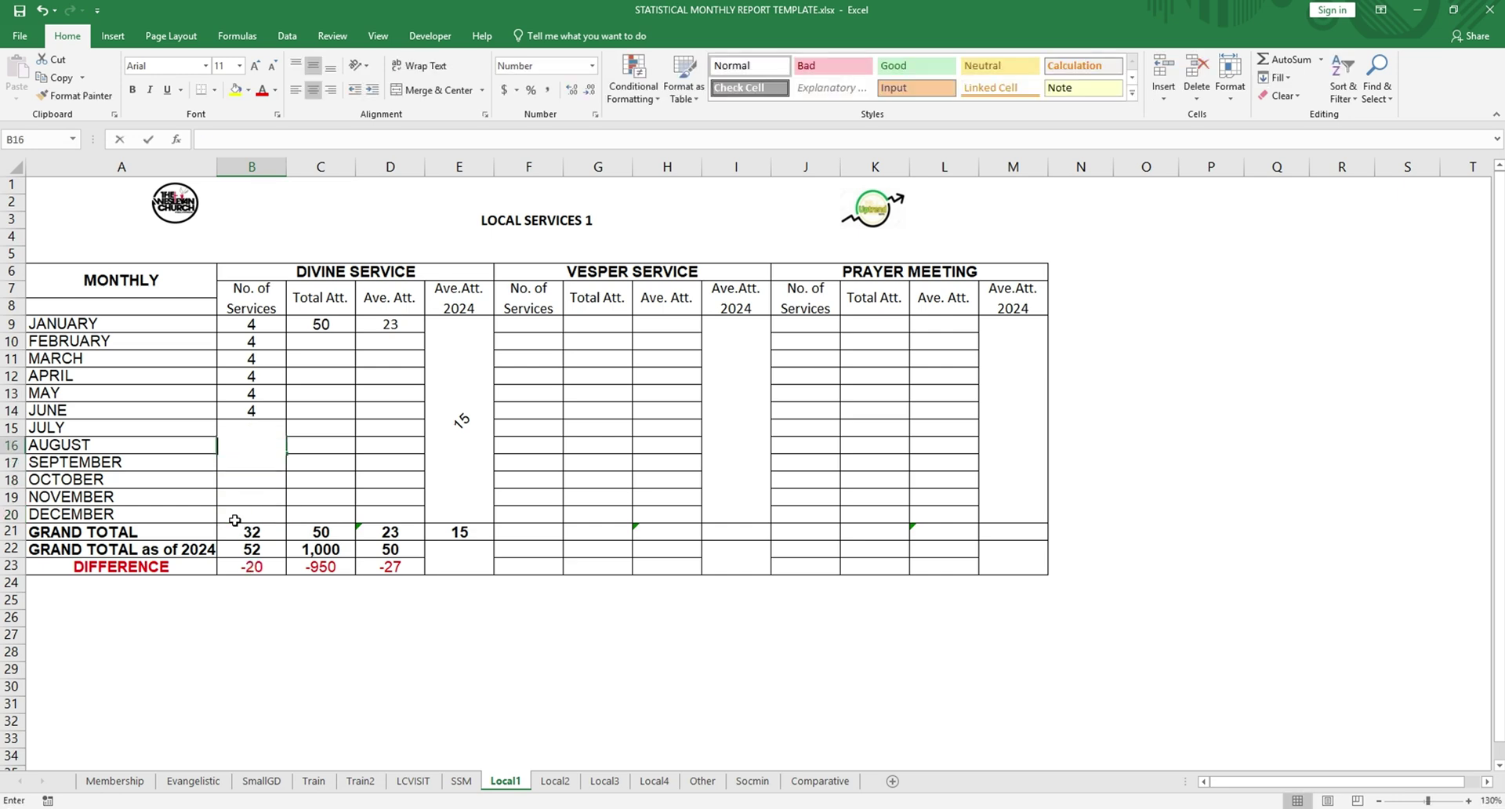
pyautogui.press('Delete')
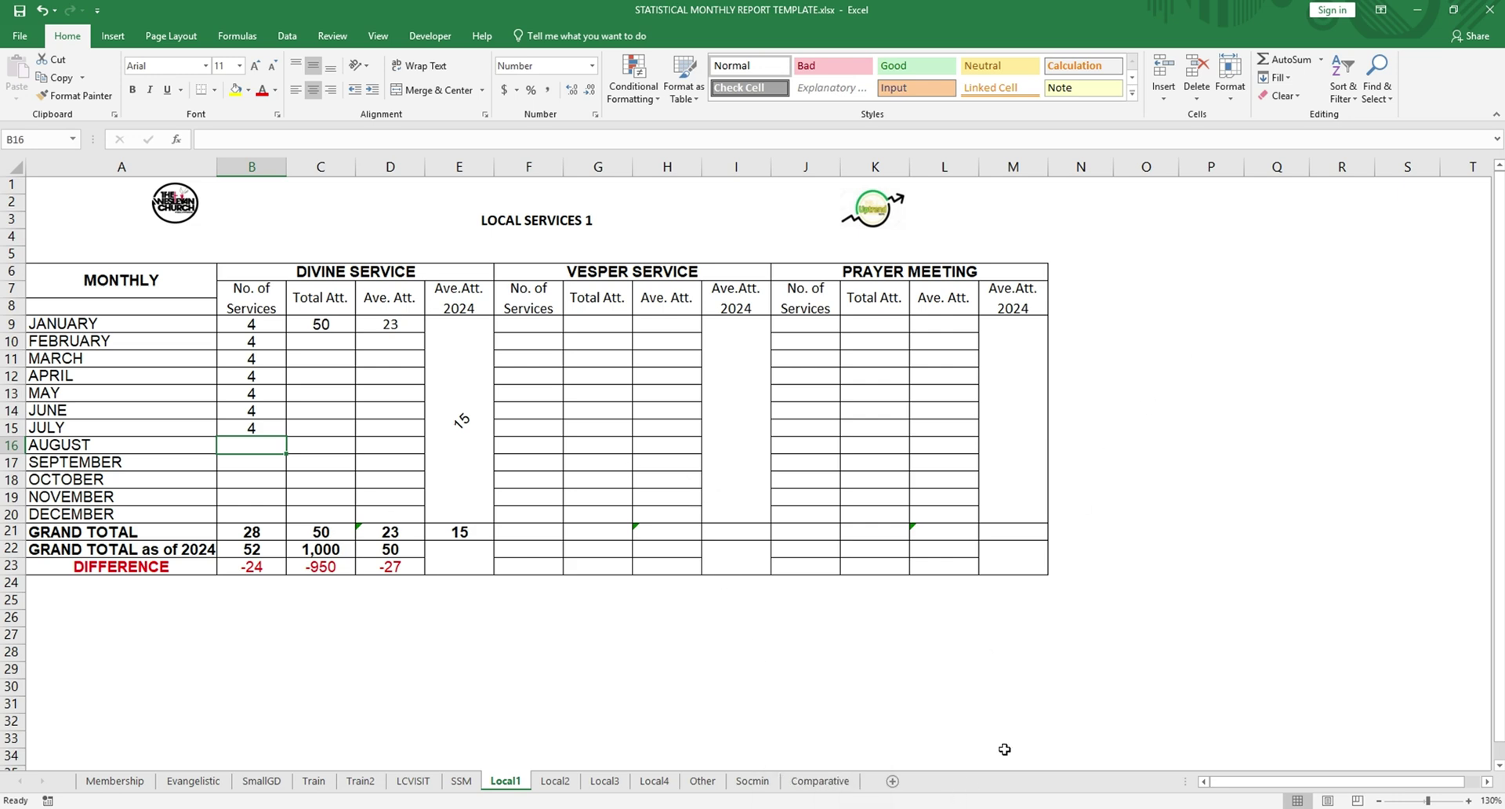
# Step: Open PERSONAL TEMPLATE COUPLE.xlsx from the STAT&PERSONAL TEMPLATE 2025 folder
pyautogui.click(785, 751)
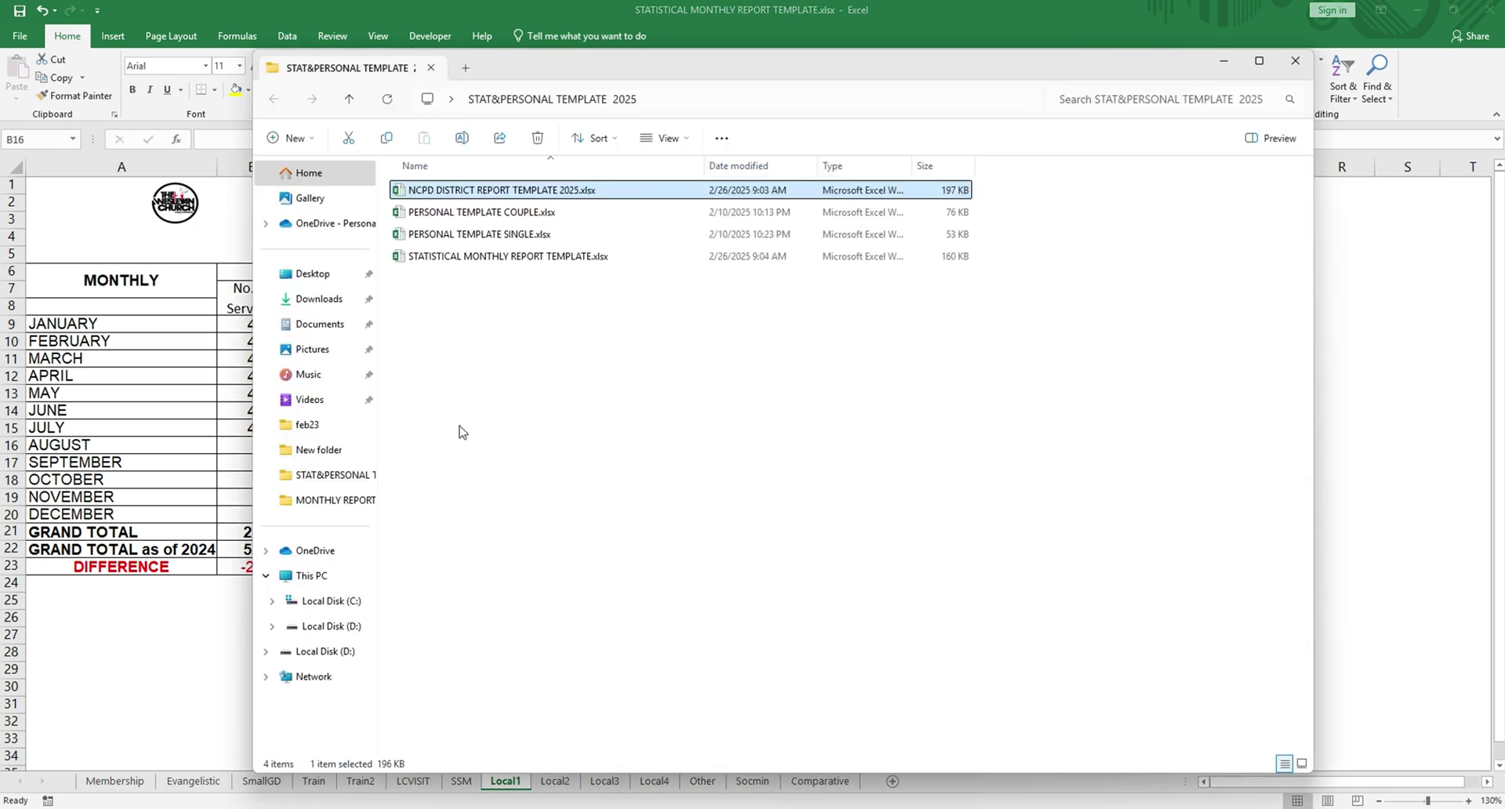
pyautogui.click(452, 219)
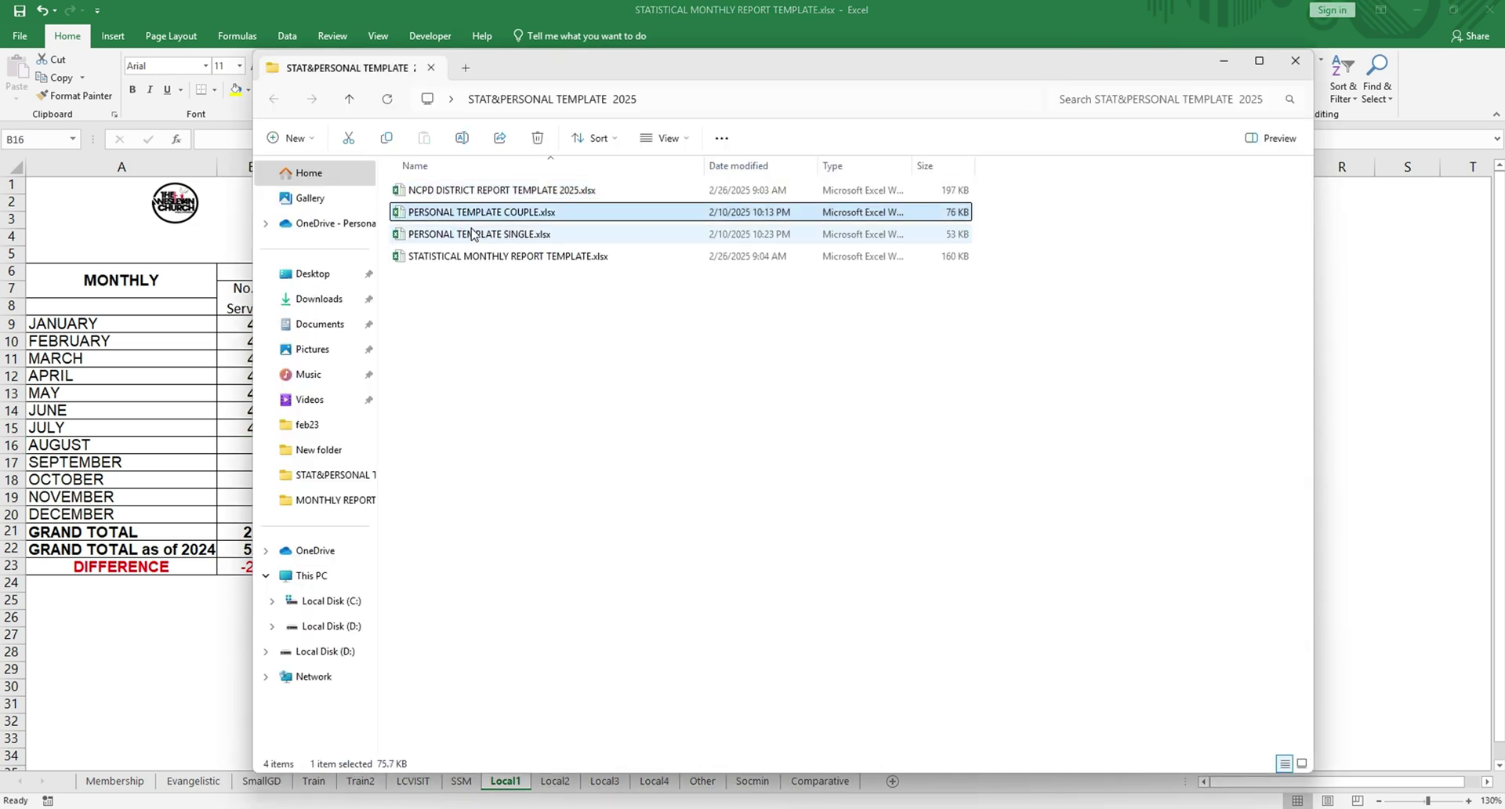
pyautogui.click(473, 235)
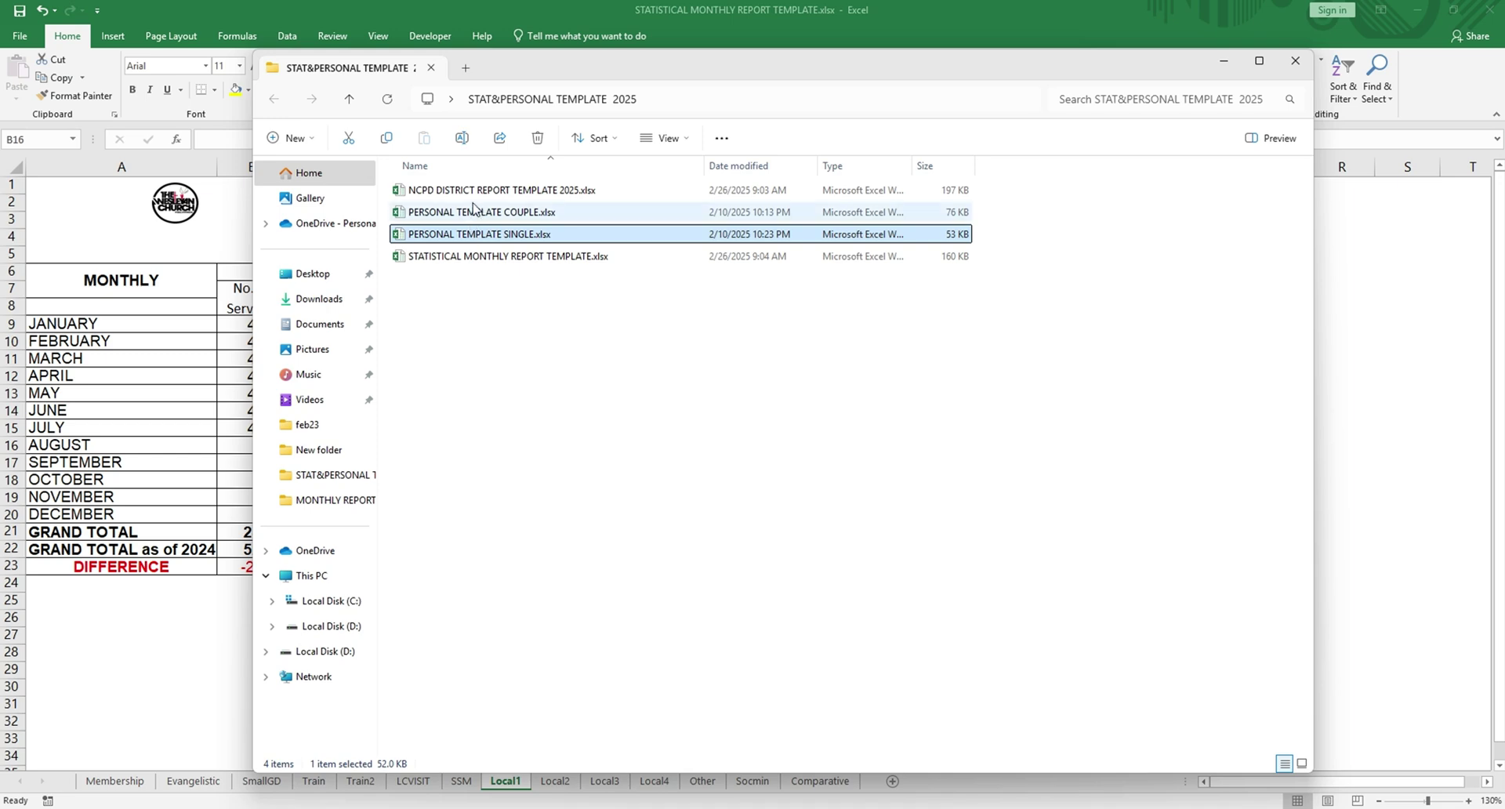
pyautogui.doubleClick(475, 210)
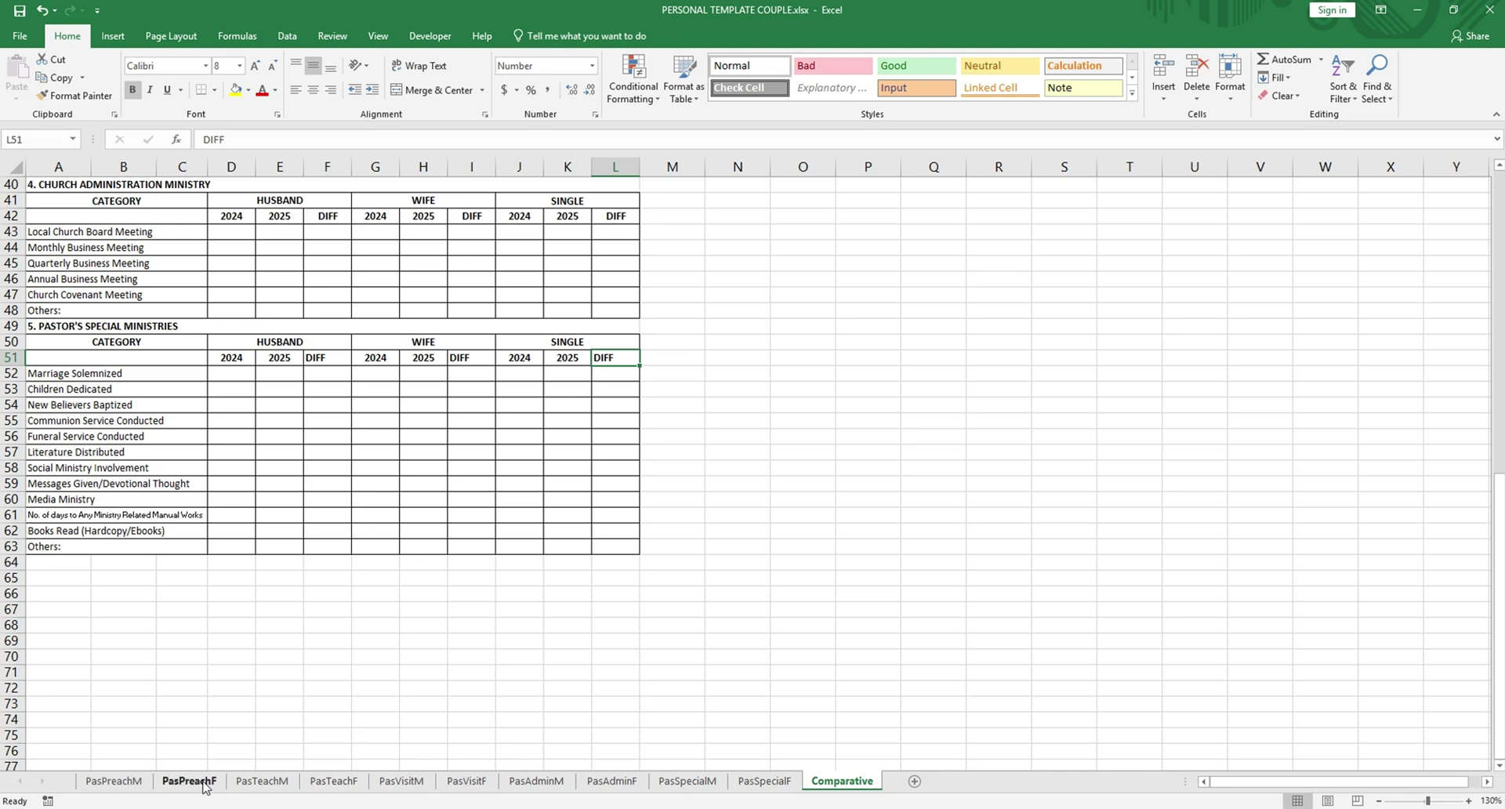
# Step: On the PasPreachM sheet, enter 1 for January in each of the five sermon categories
pyautogui.click(113, 781)
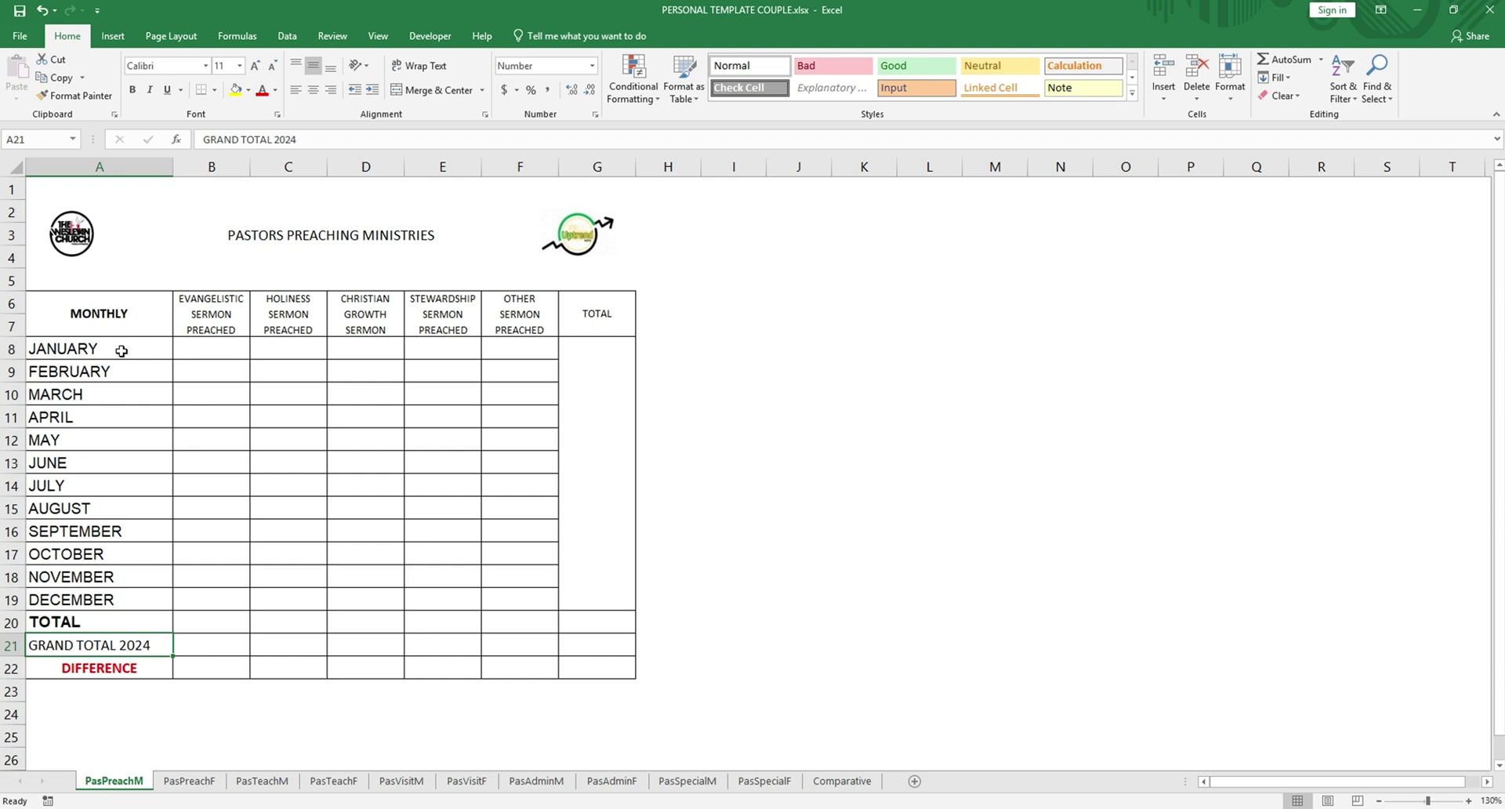
pyautogui.click(161, 781)
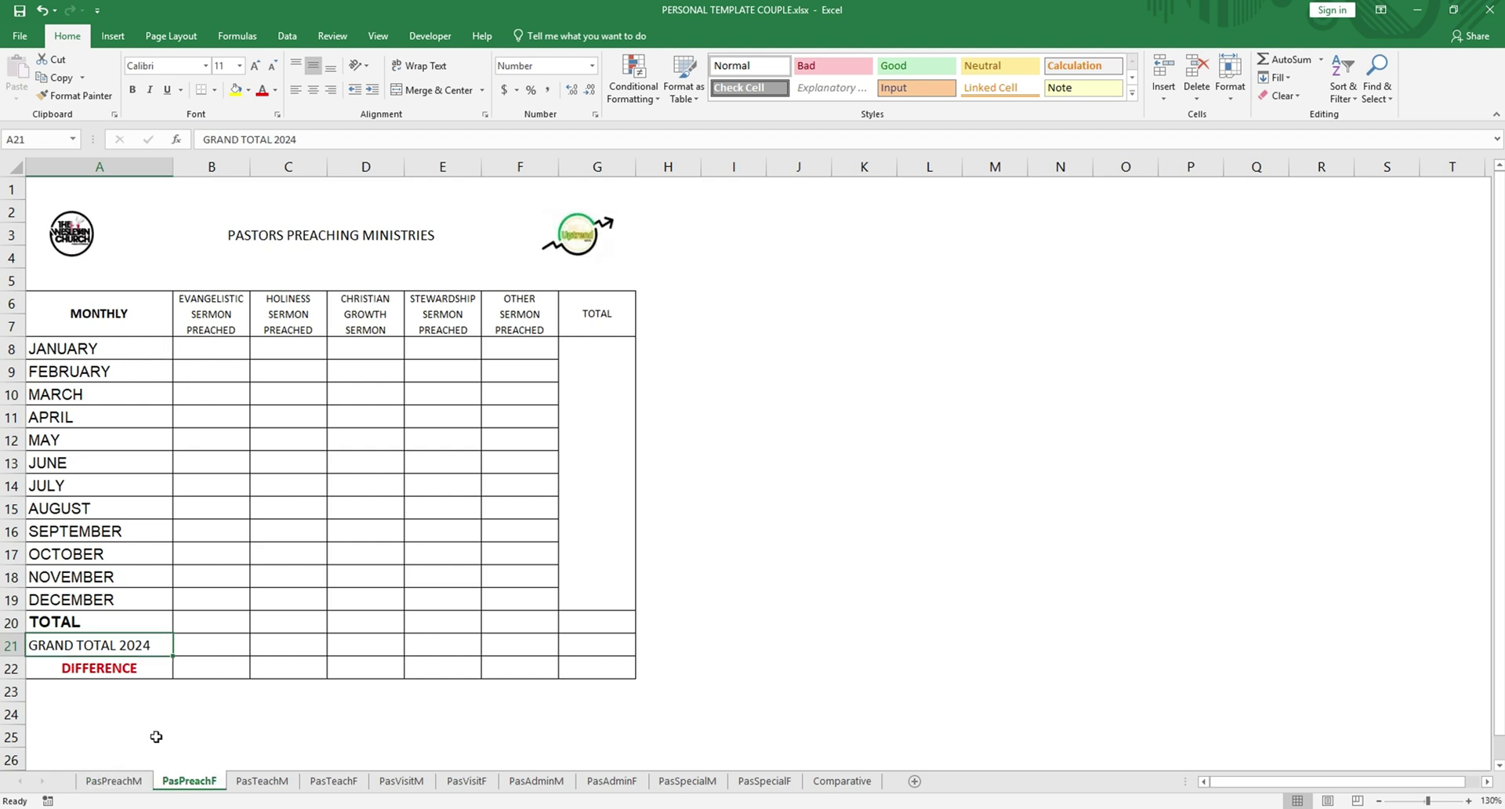
pyautogui.click(135, 785)
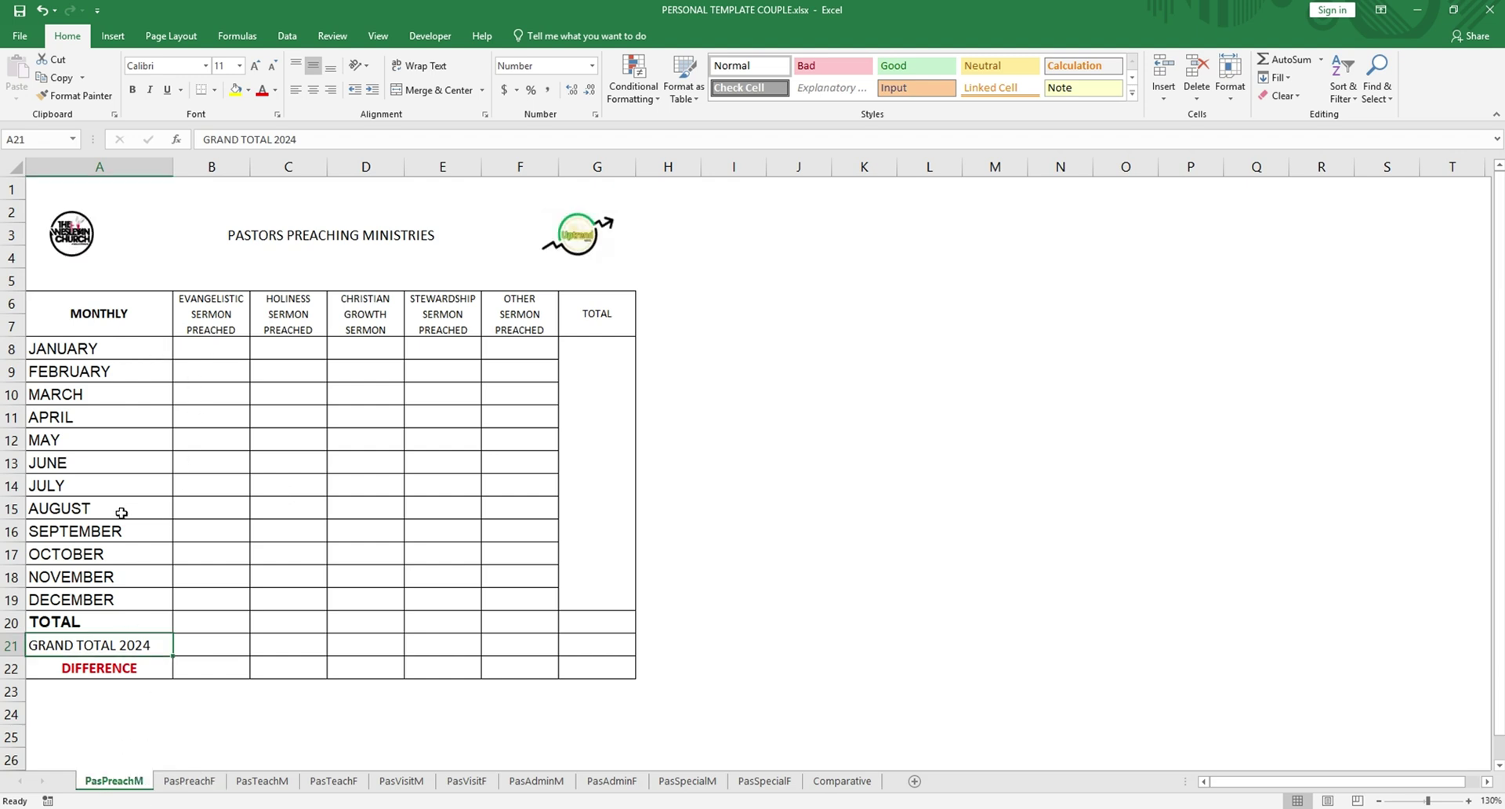
pyautogui.click(188, 350)
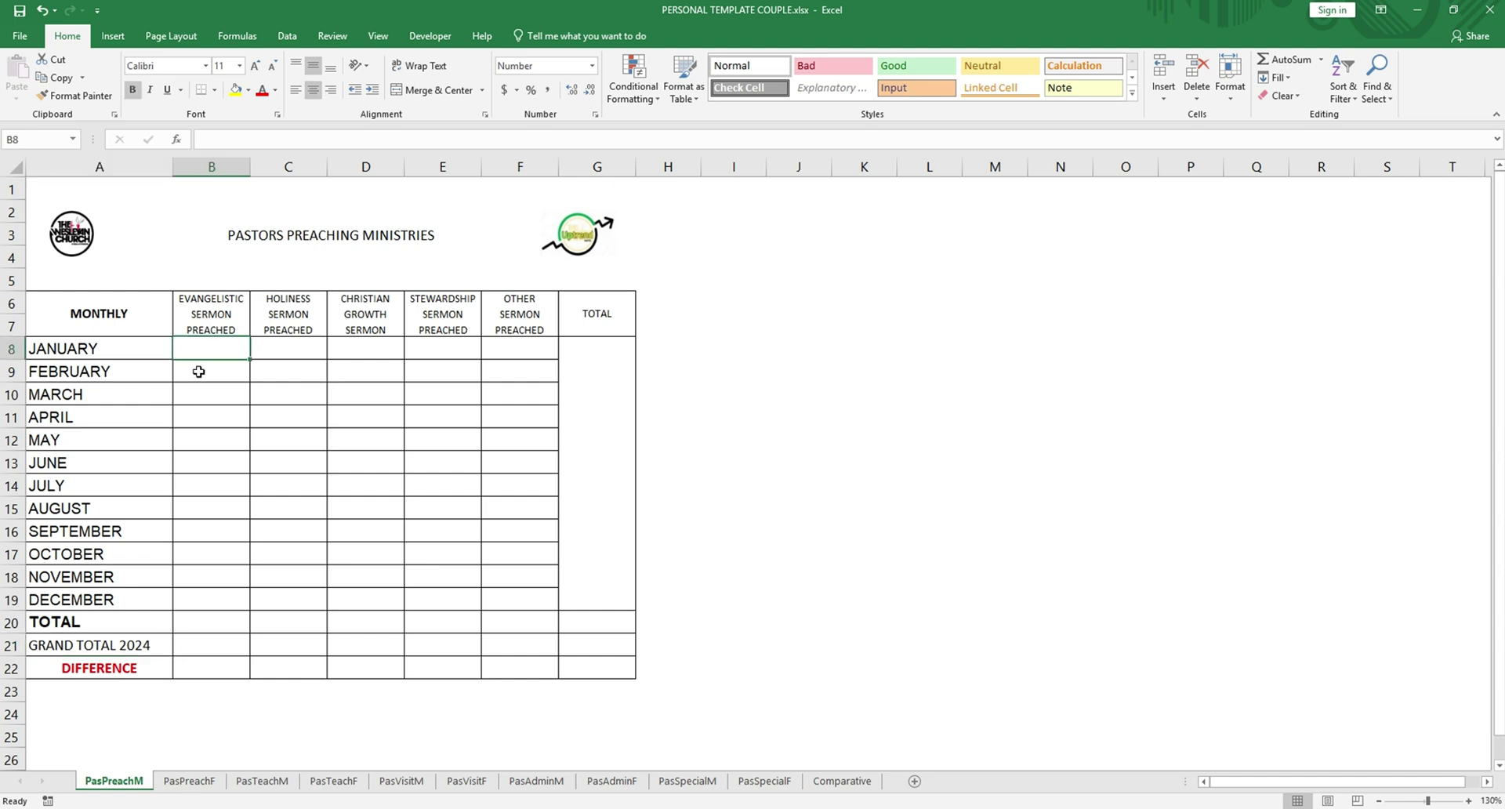
pyautogui.write('1\t1\t1\t1\t1')
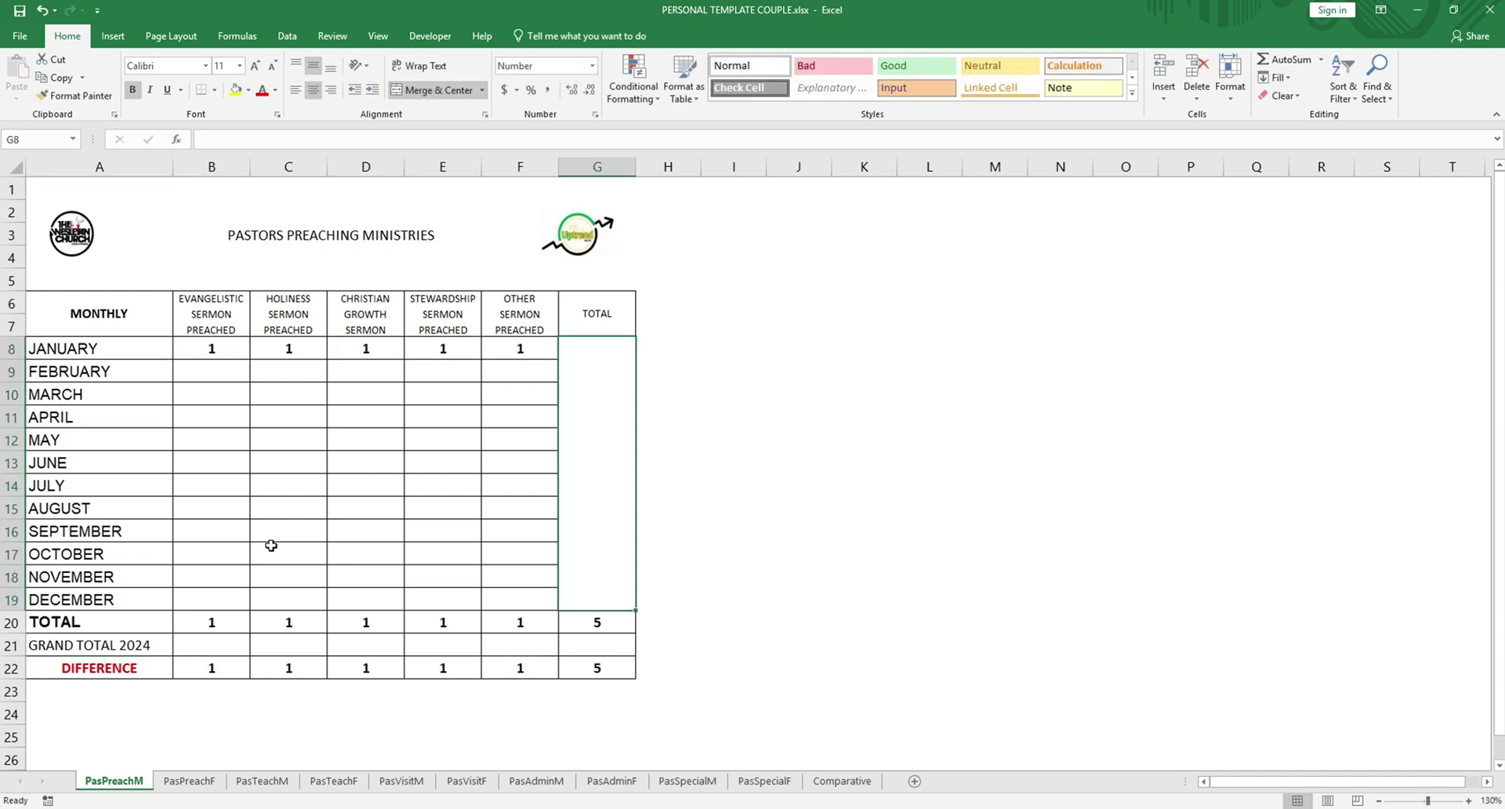
# Step: On the PasPreachF sheet, enter 2 for January in each of the five sermon categories
pyautogui.click(218, 784)
pyautogui.click(208, 348)
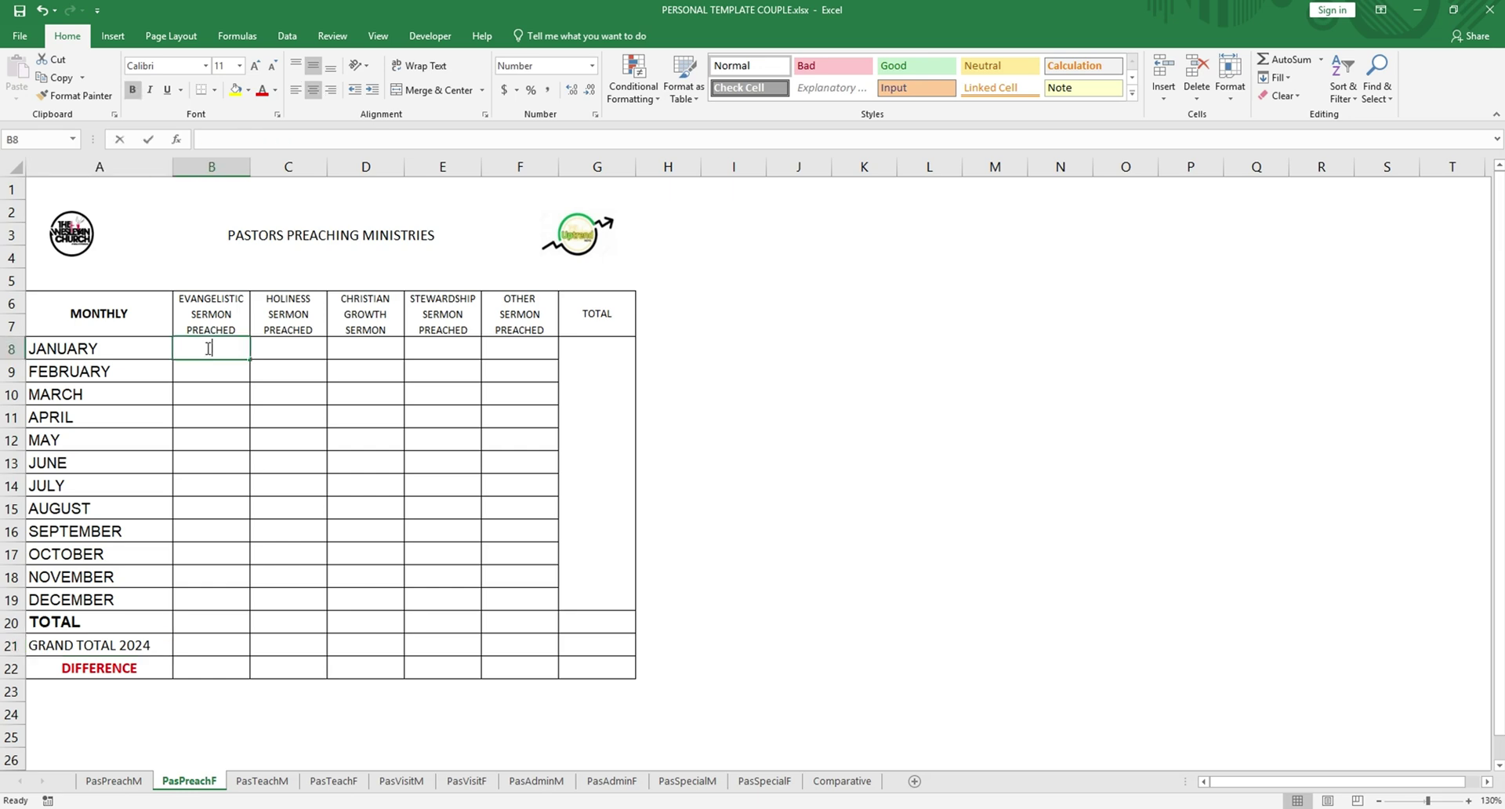
pyautogui.write('2\t2\t2\t2\t2')
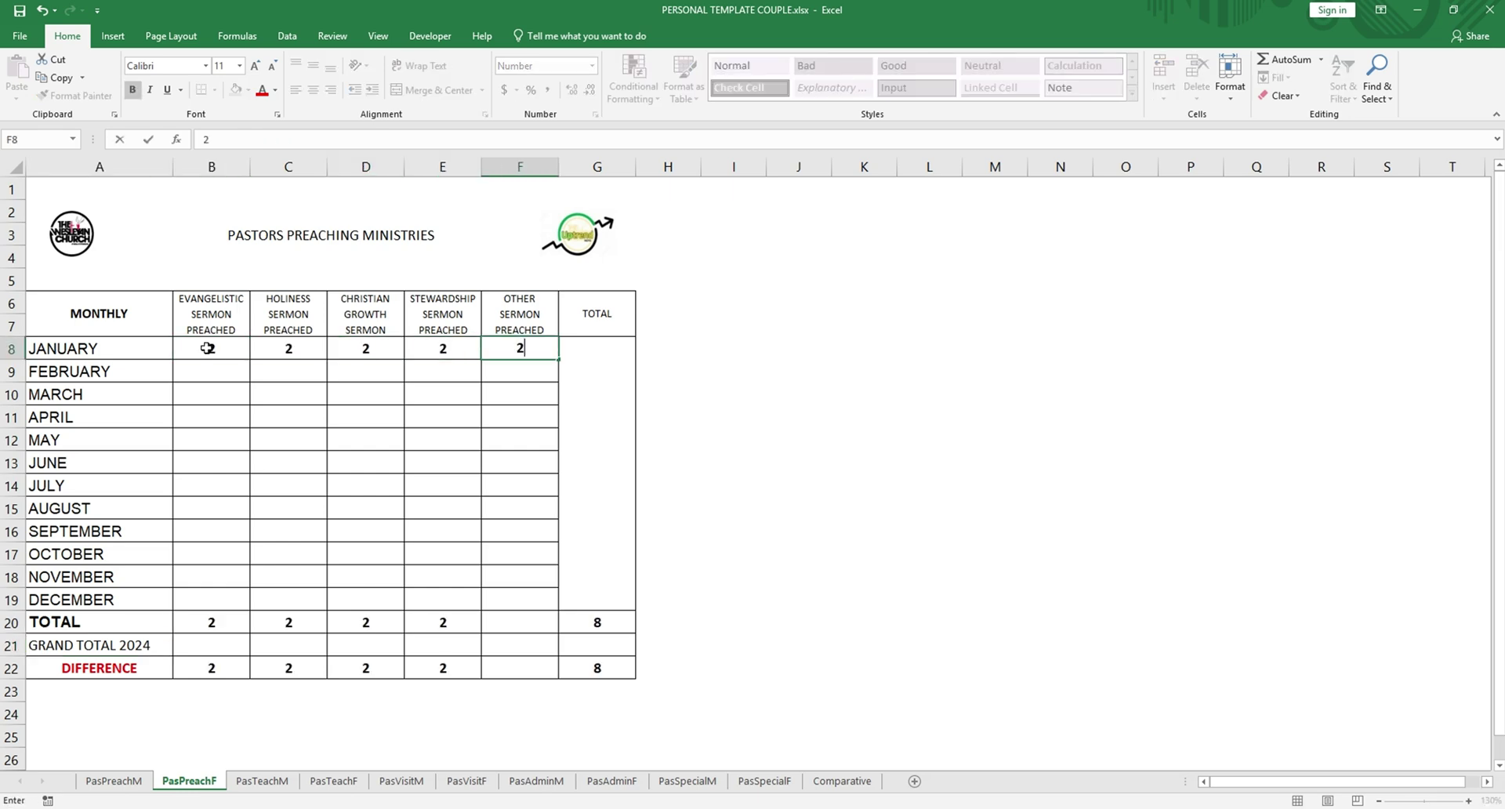
# Step: On the Comparative sheet, enter 52 as the 2024 Evangelistic Sermon Preached value for both the husband and the wife
pyautogui.click(820, 781)
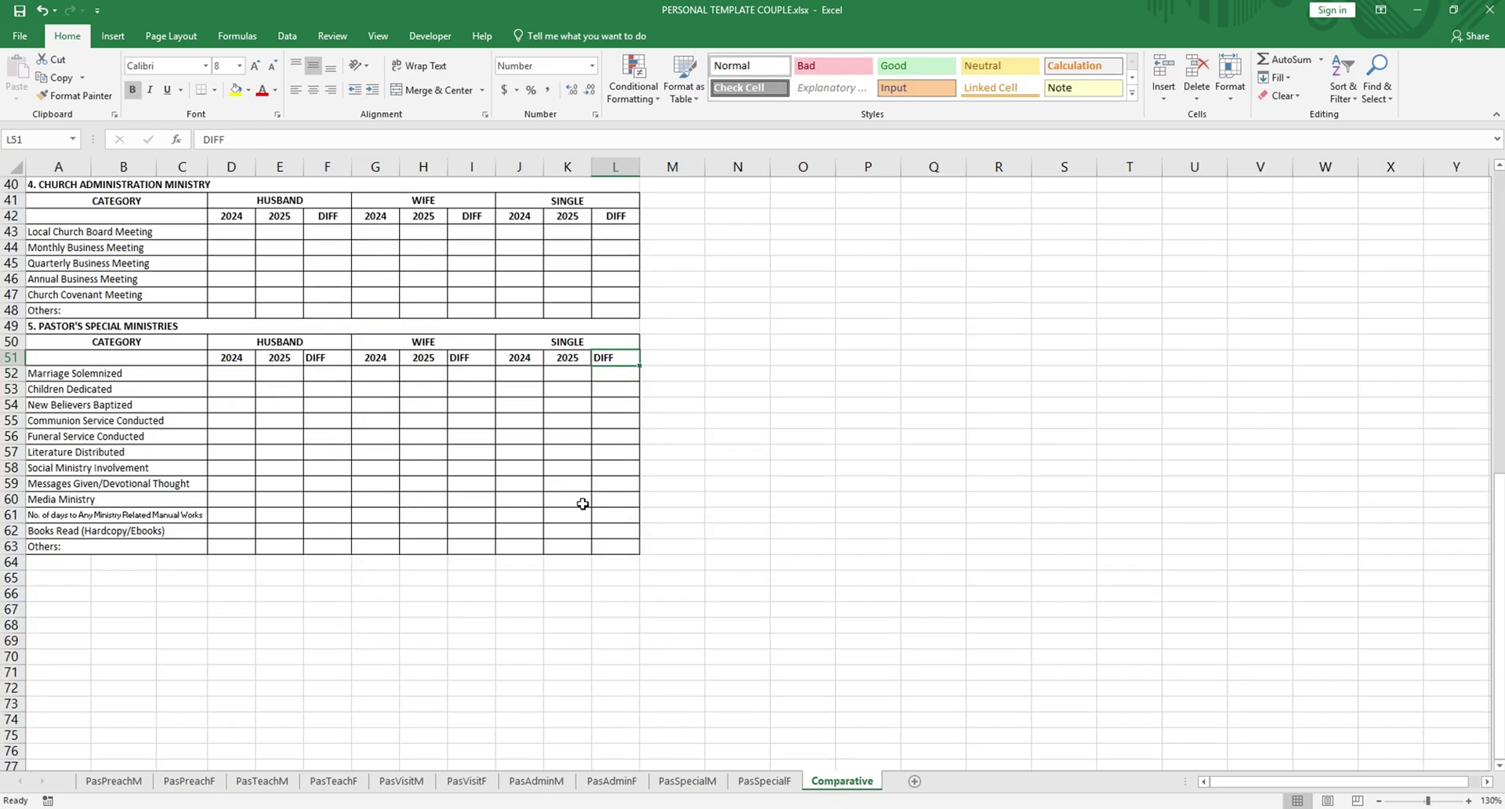
pyautogui.scroll(4, 558, 490)
pyautogui.scroll(6, 558, 490)
pyautogui.keyDown('ctrl'); pyautogui.scroll(5, 550, 483); pyautogui.keyUp('ctrl')
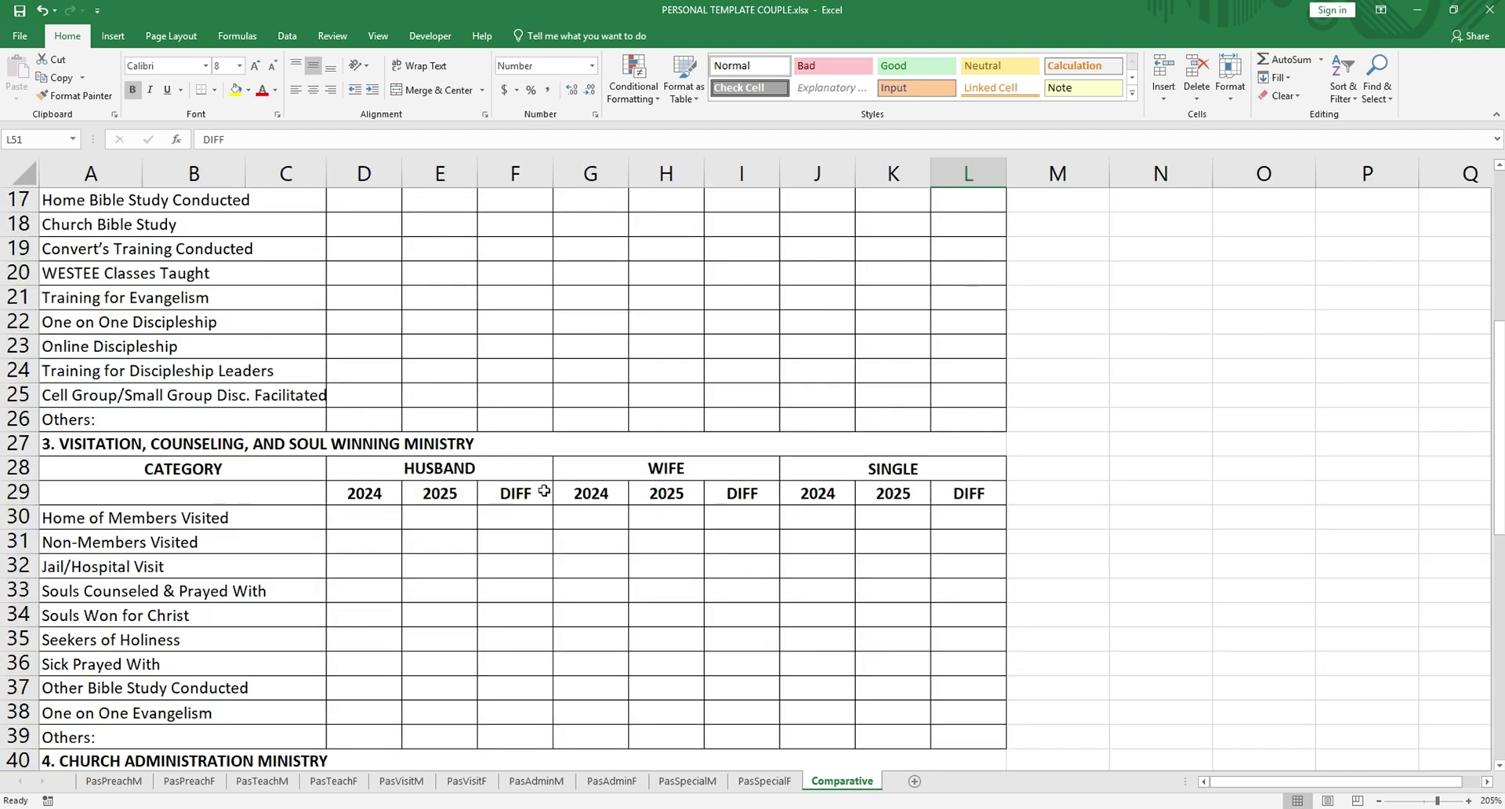
pyautogui.scroll(5, 544, 487)
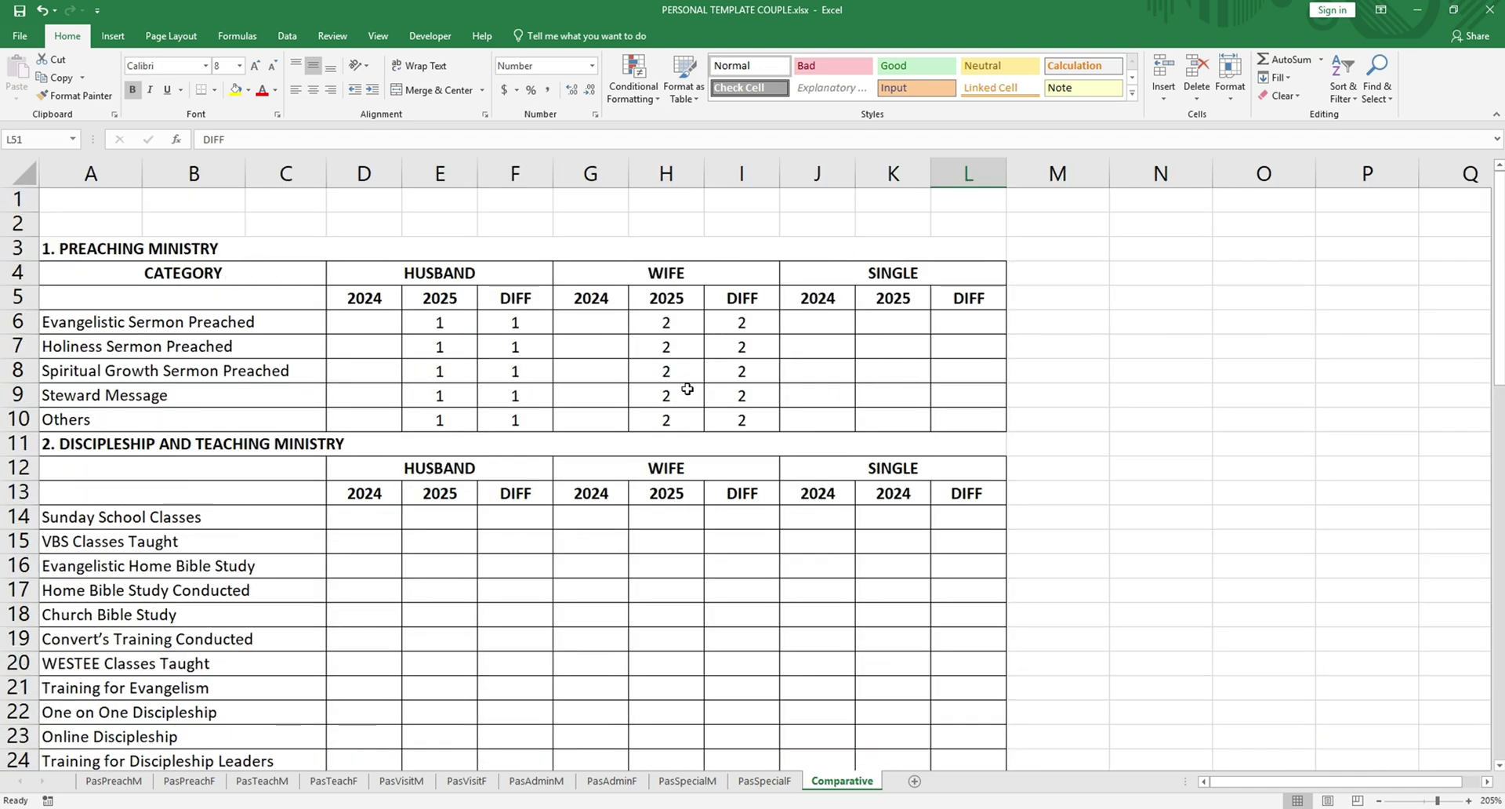
pyautogui.click(378, 323)
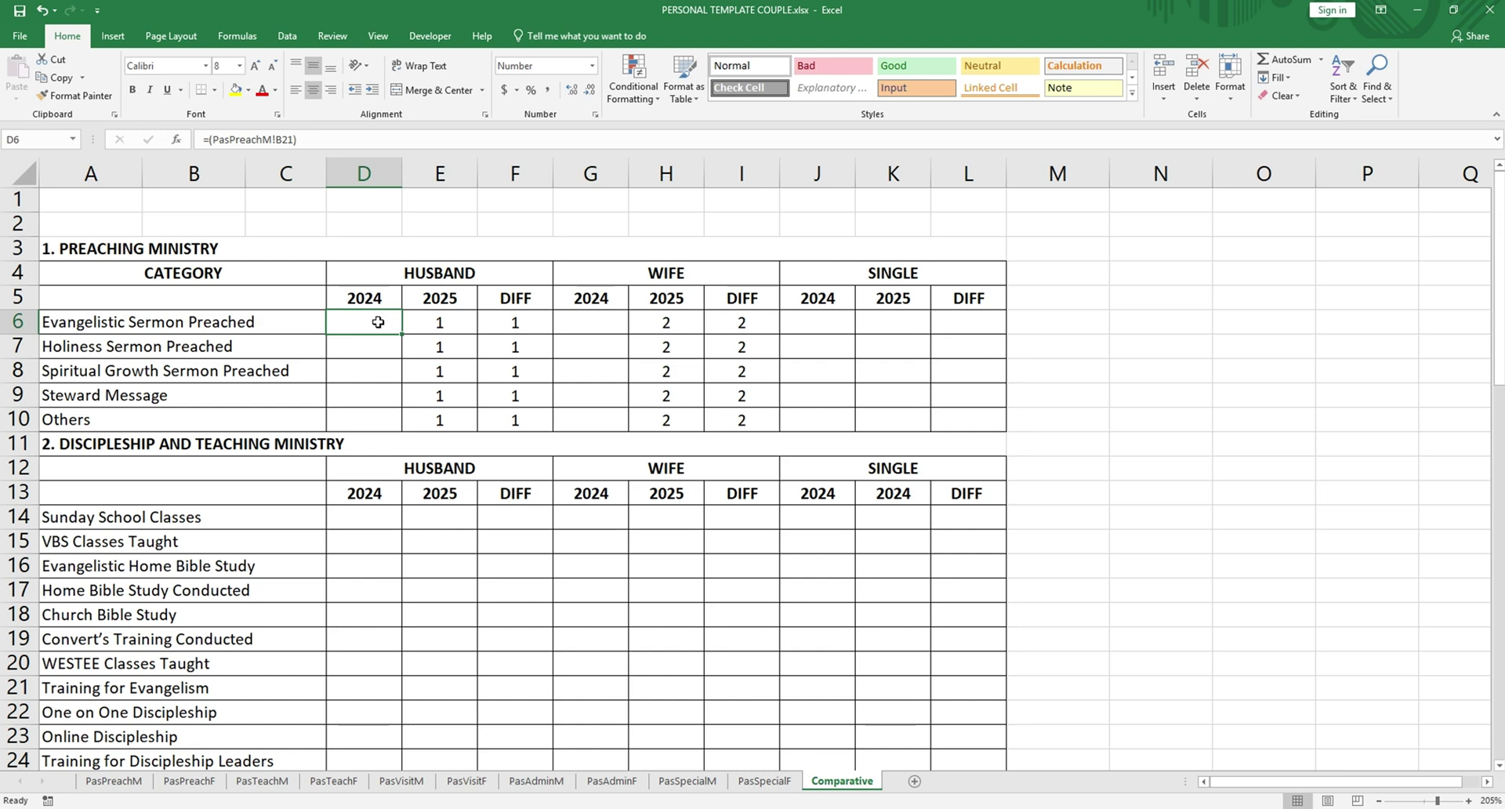
pyautogui.write('52')
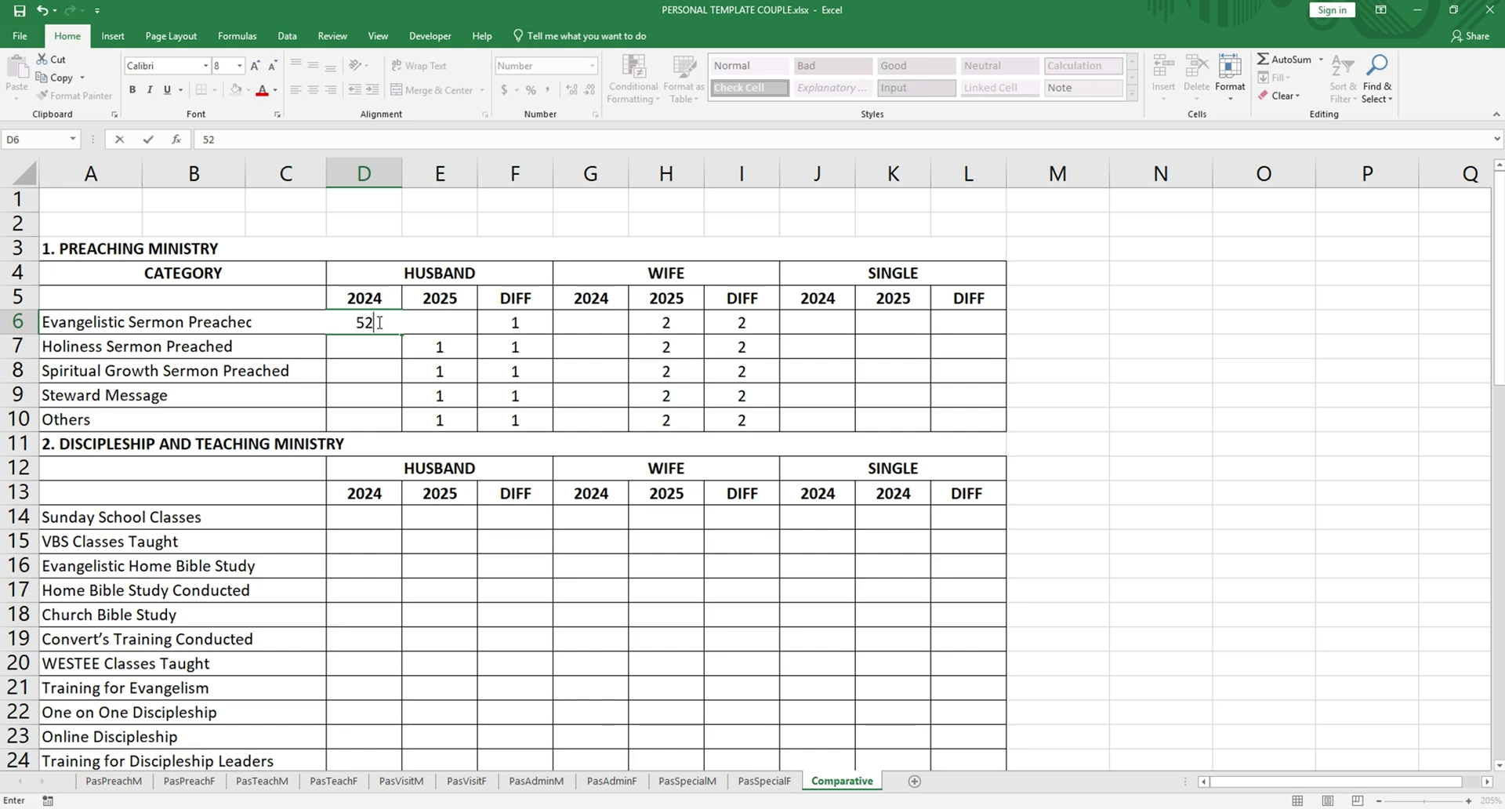
pyautogui.press('Right')
pyautogui.press('Right')
pyautogui.press('Right')
pyautogui.press('F2')
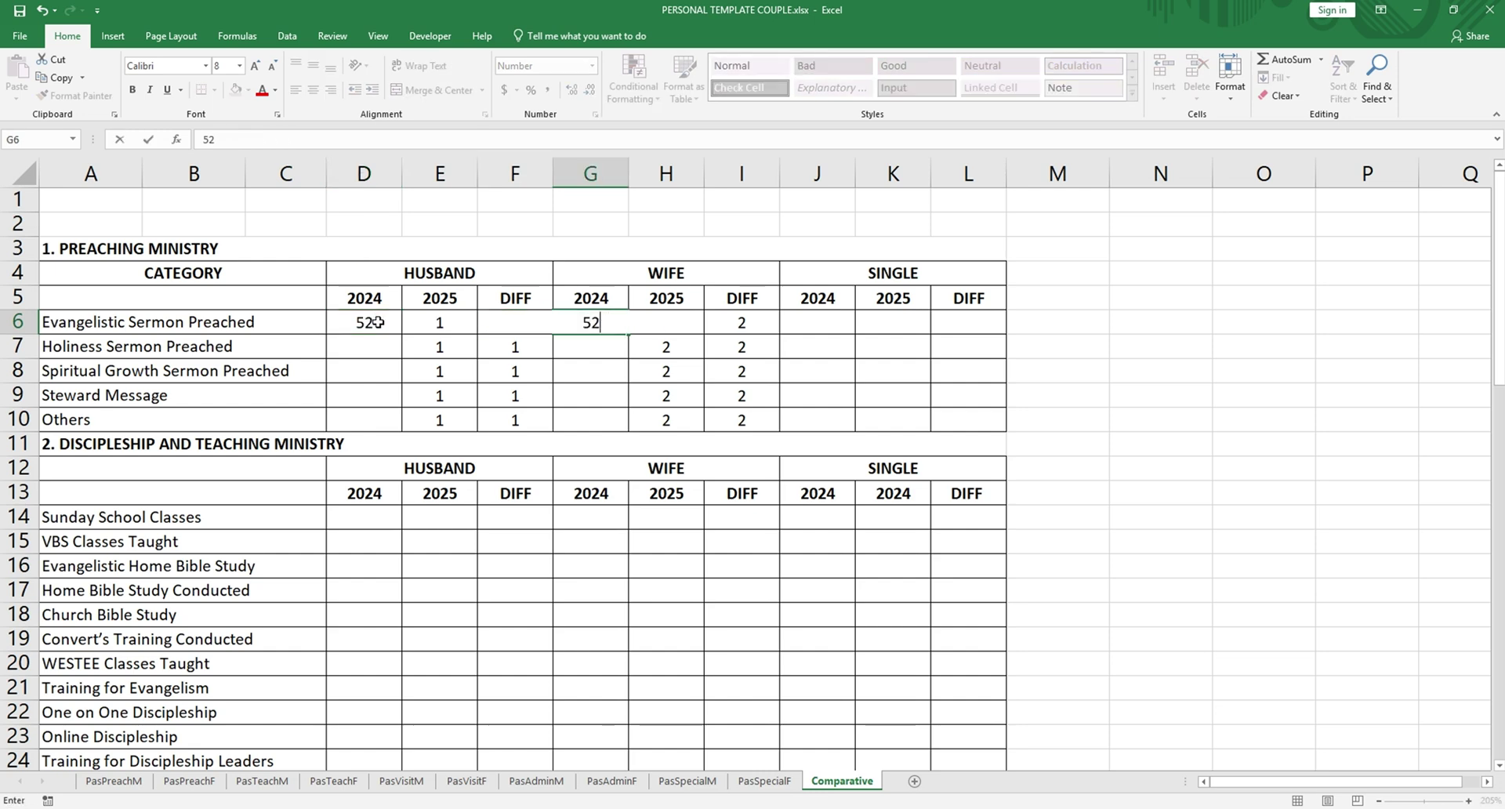
pyautogui.press('Return')
pyautogui.press('Return')
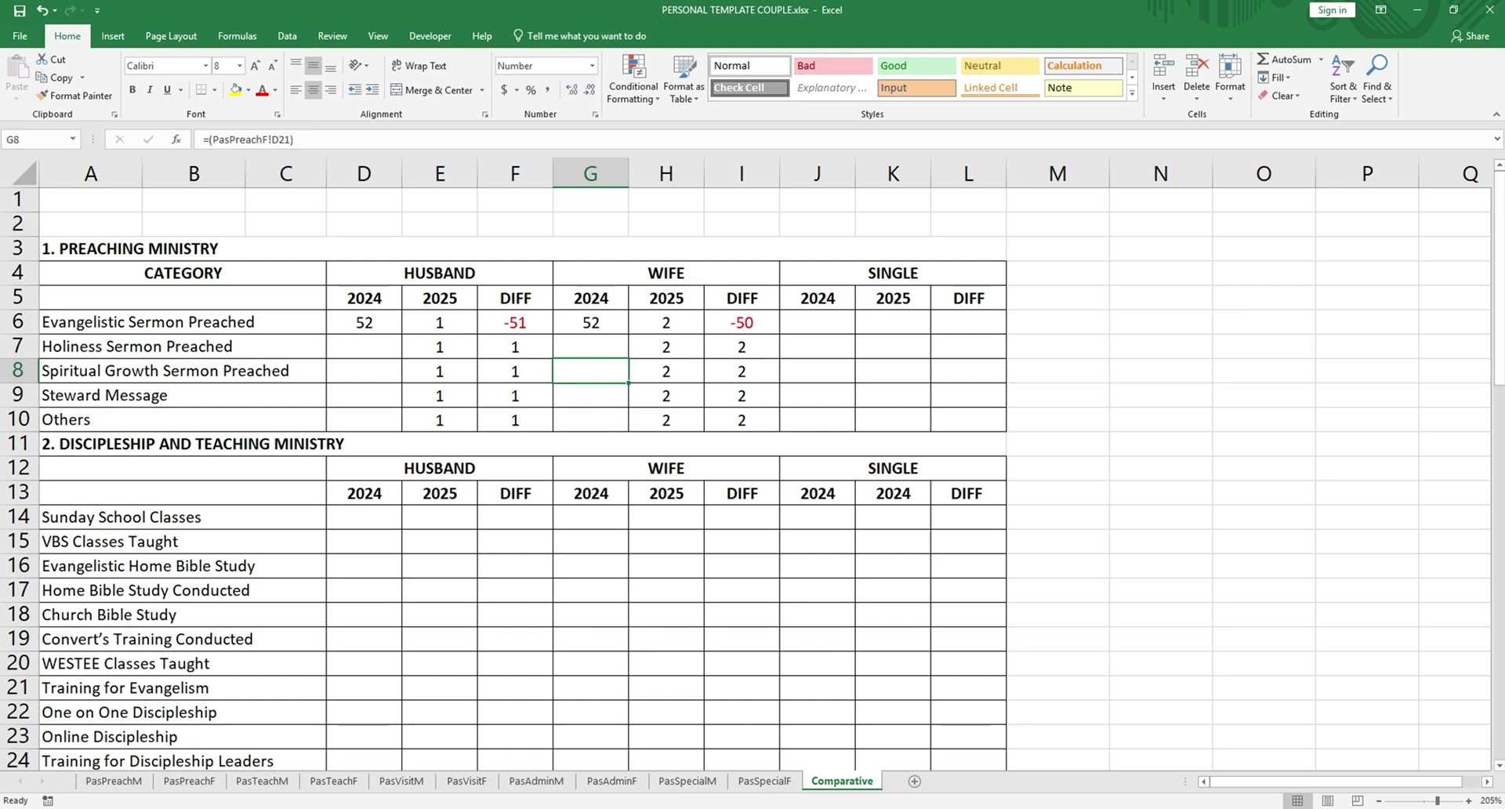
# Step: Open PERSONAL TEMPLATE SINGLE.xlsx and look over its Comparative sheet
pyautogui.hotkey('alt', 'Tab')
pyautogui.doubleClick(464, 238)
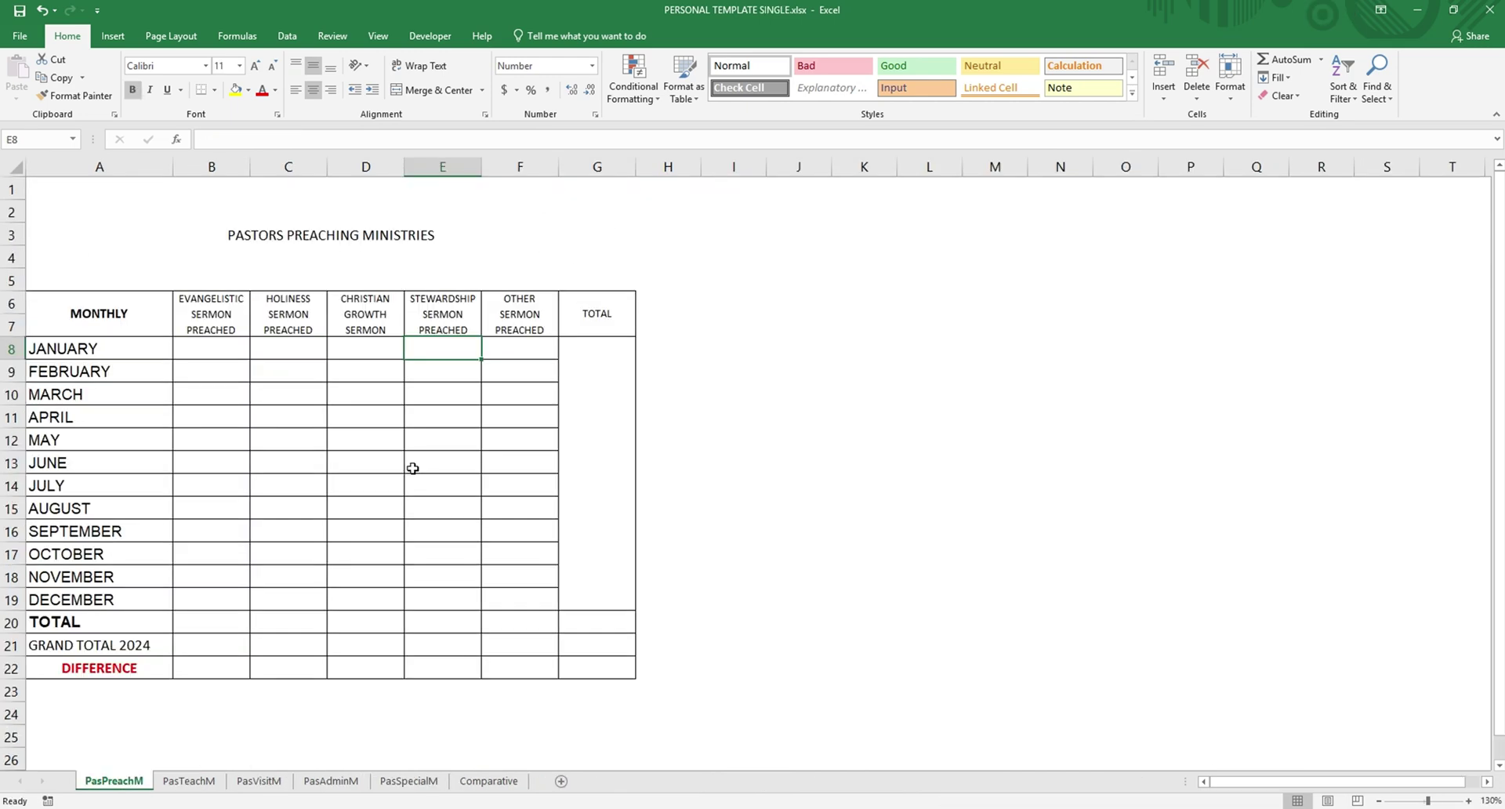
pyautogui.click(488, 781)
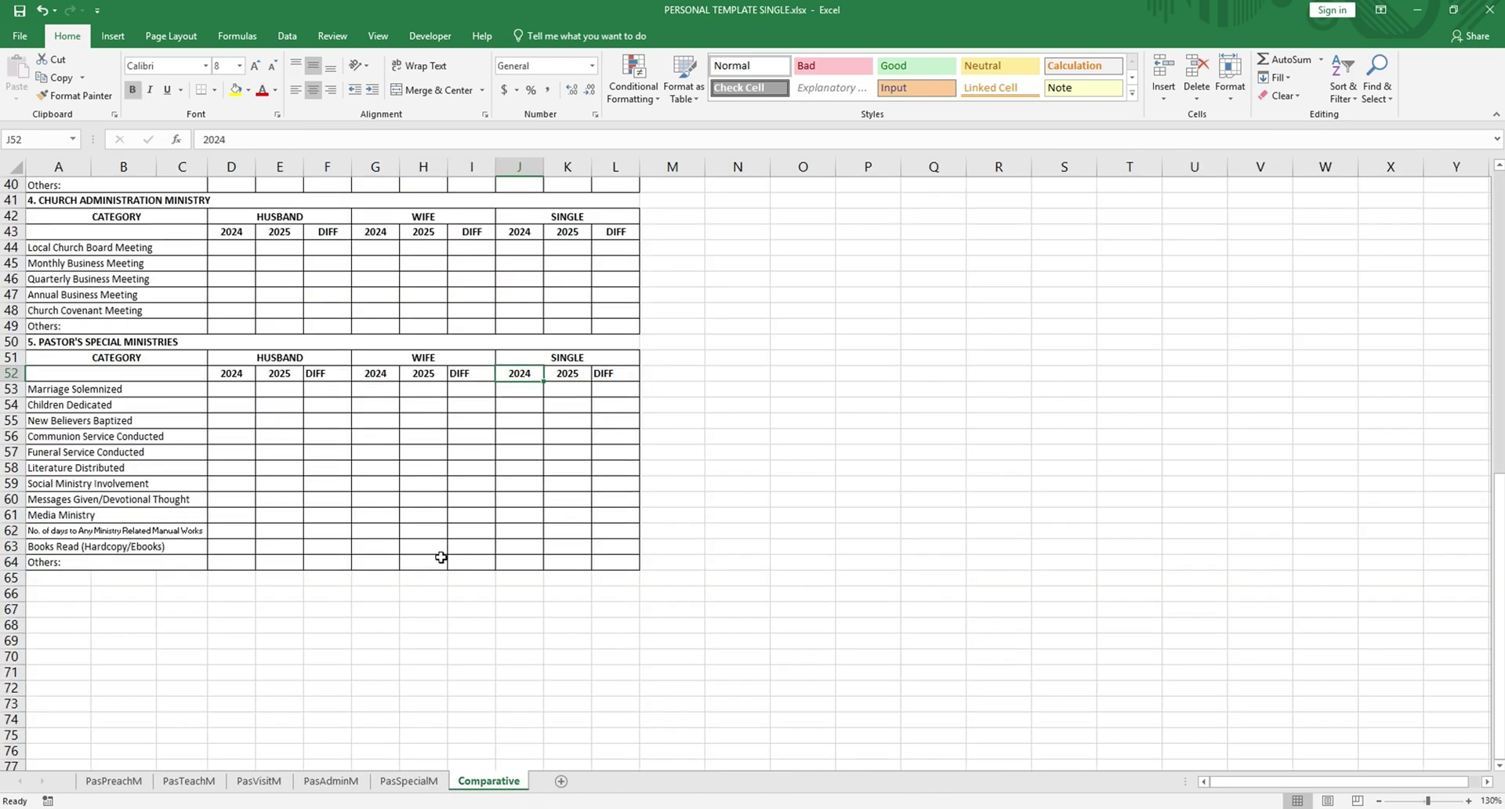
pyautogui.scroll(9, 456, 374)
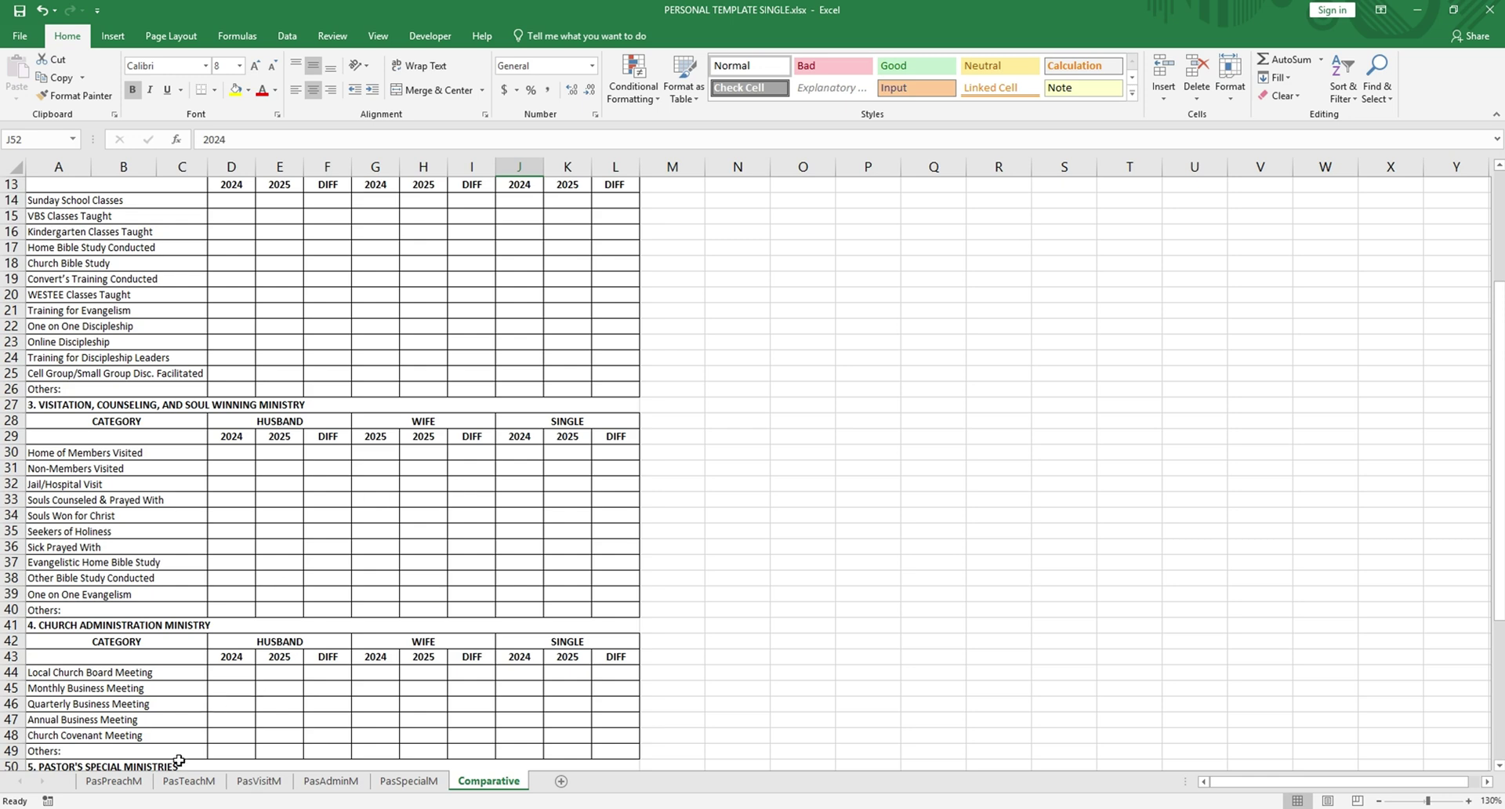
# Step: In the single template's PasPreachM sheet, enter 1 for January in all five sermon categories
pyautogui.click(123, 788)
pyautogui.click(194, 353)
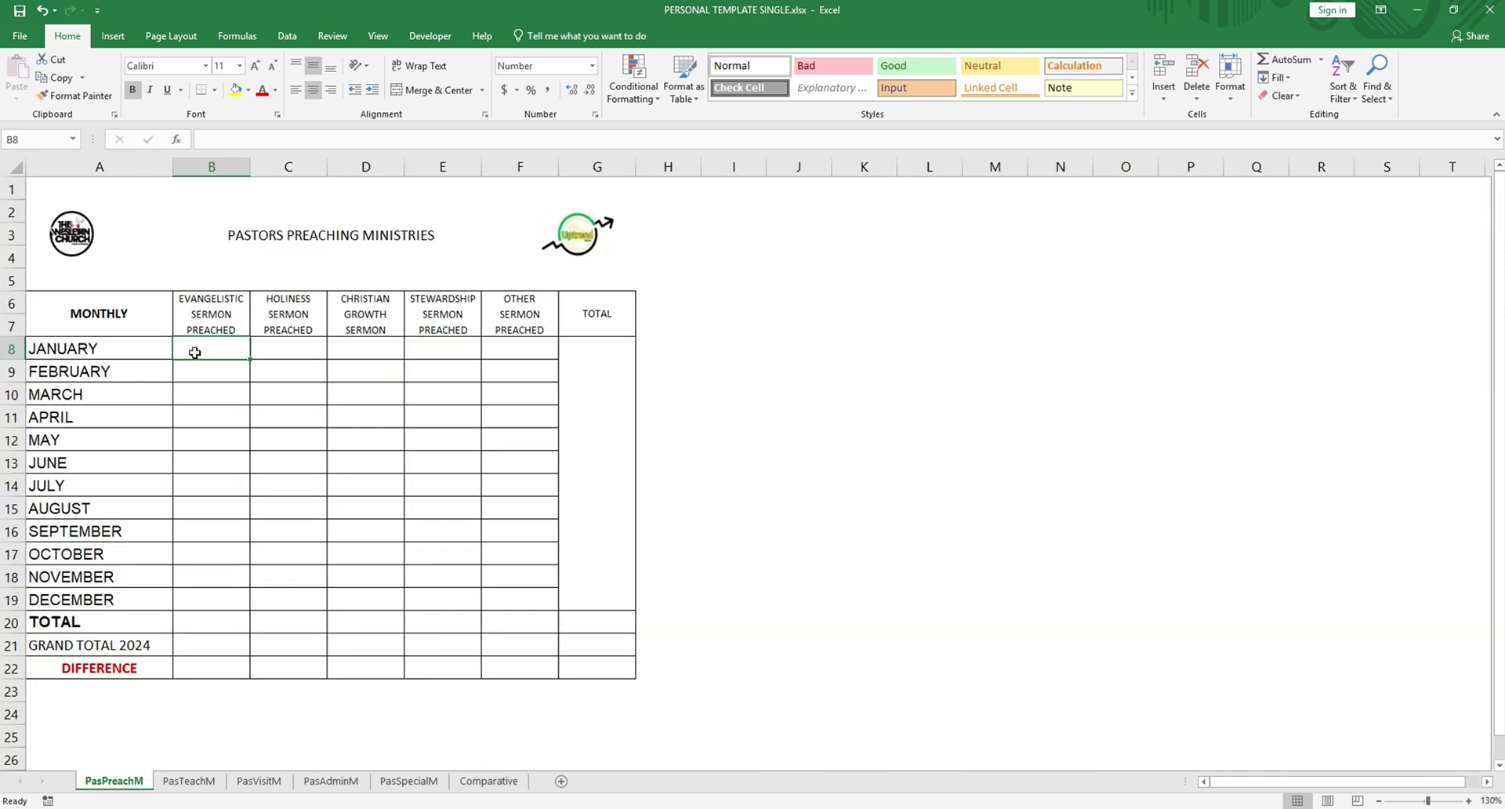
pyautogui.press('Tab')
pyautogui.write('1')
pyautogui.press('Tab')
pyautogui.write('1')
pyautogui.press('Tab')
pyautogui.write('1')
pyautogui.press('Tab')
pyautogui.write('1')
pyautogui.press('Return')
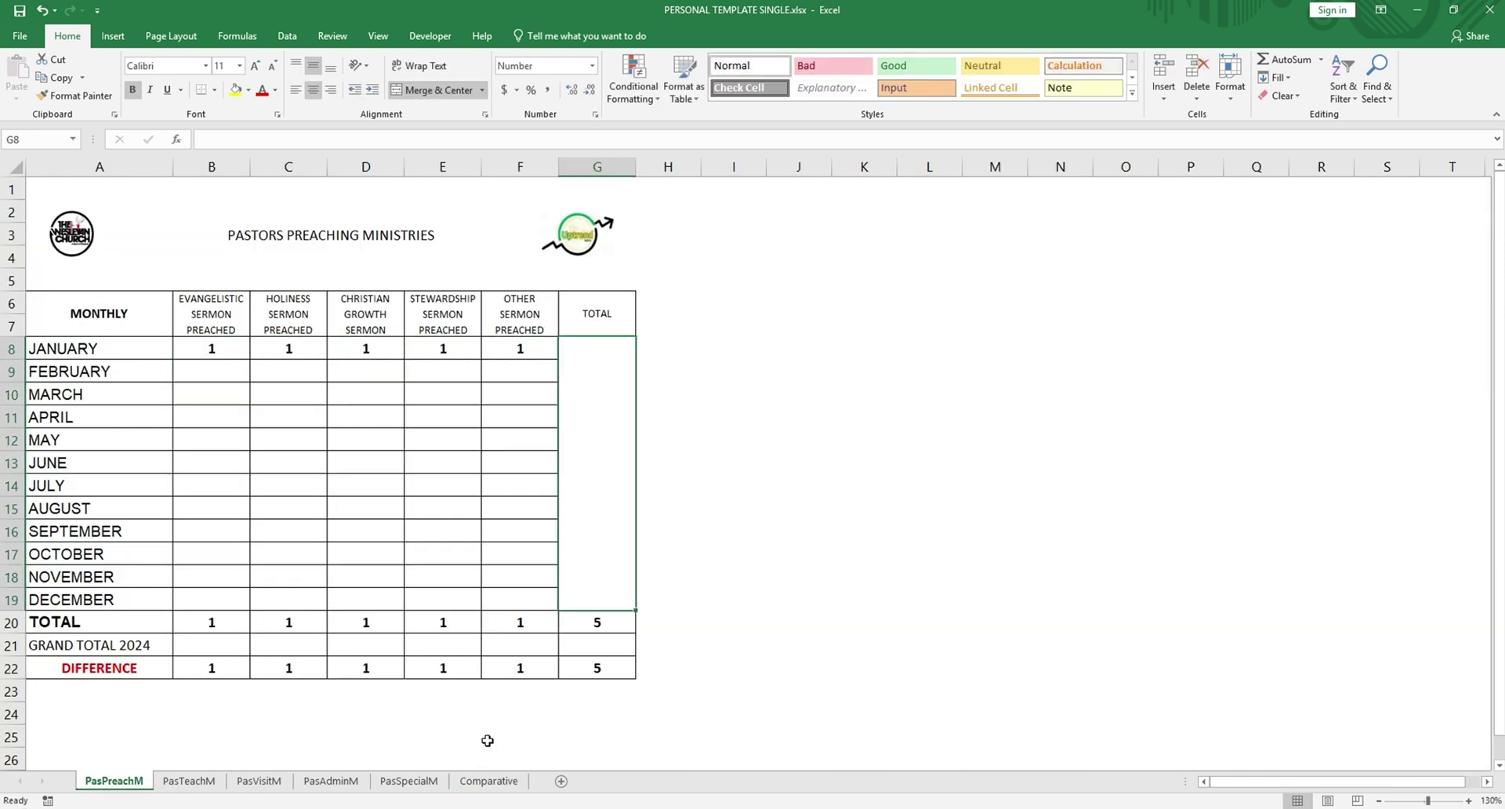
# Step: Check the Single columns of the Preaching Ministry section on the single template's Comparative sheet
pyautogui.click(489, 781)
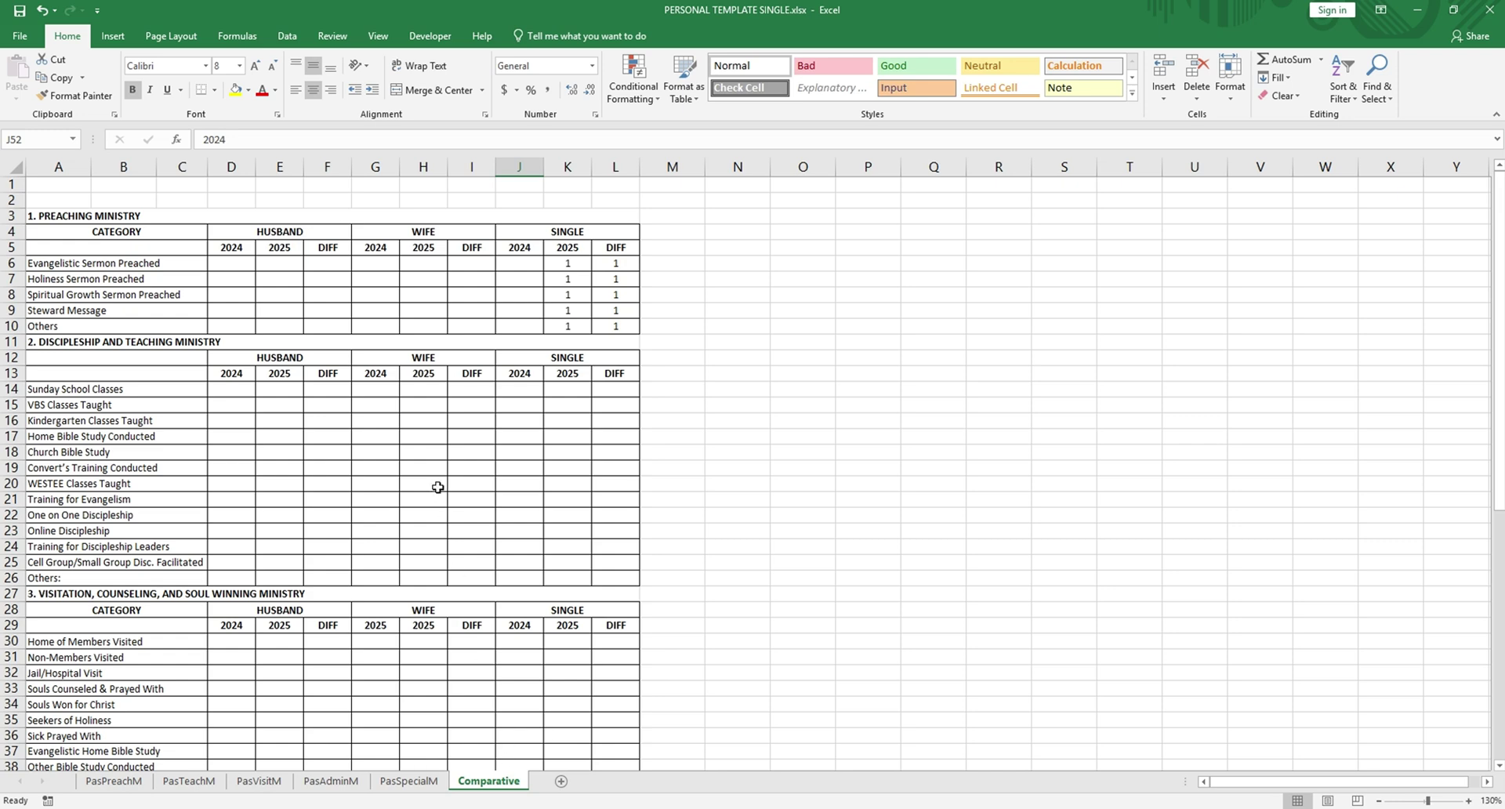
pyautogui.scroll(-2, 471, 510)
pyautogui.scroll(2, 497, 531)
# Step: Switch to NCPD DISTRICT REPORT TEMPLATE 2025.xlsx and examine the workers' preaching table on the PasPreach sheet
pyautogui.moveTo(927, 807)
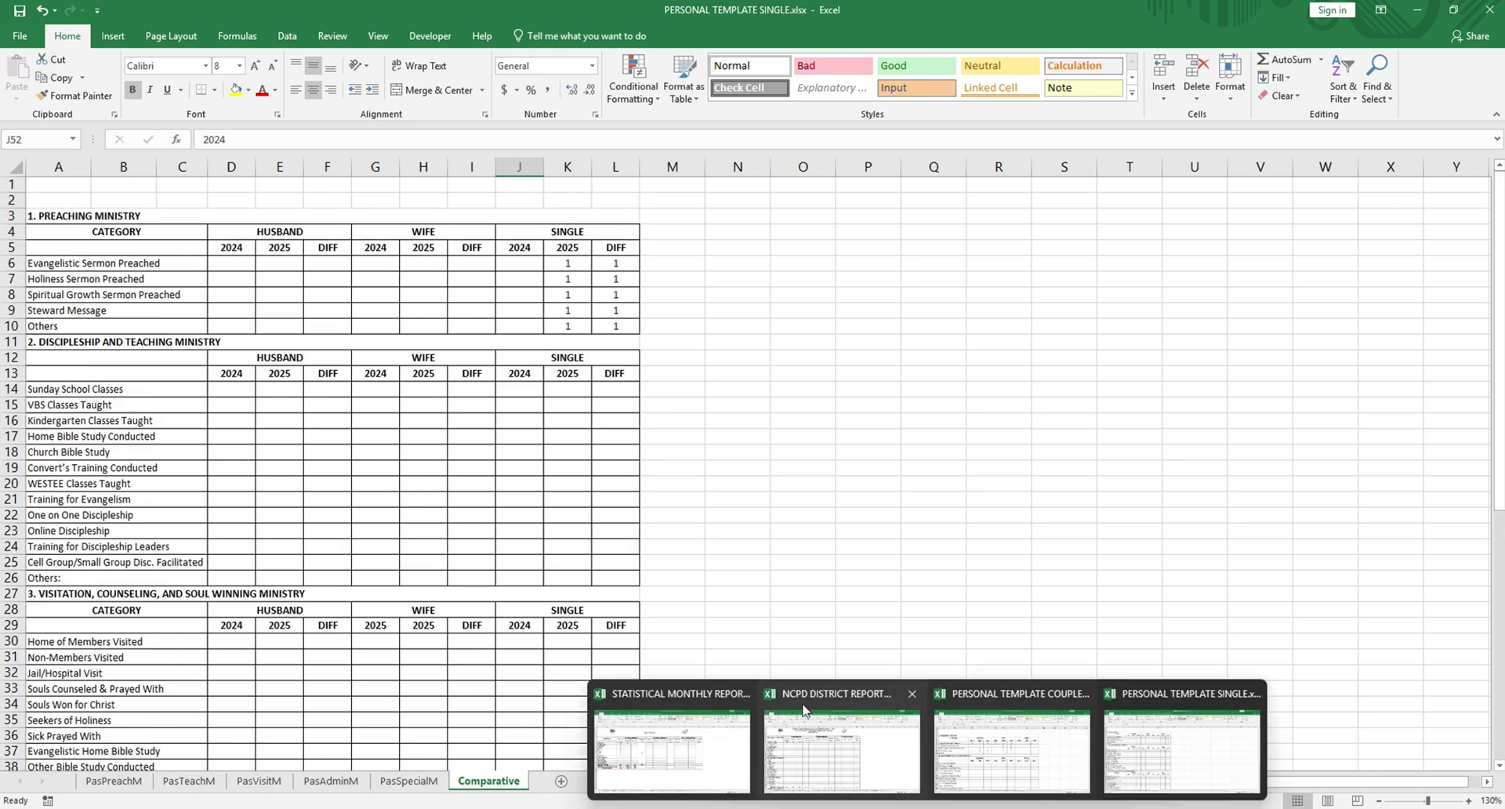
pyautogui.click(842, 751)
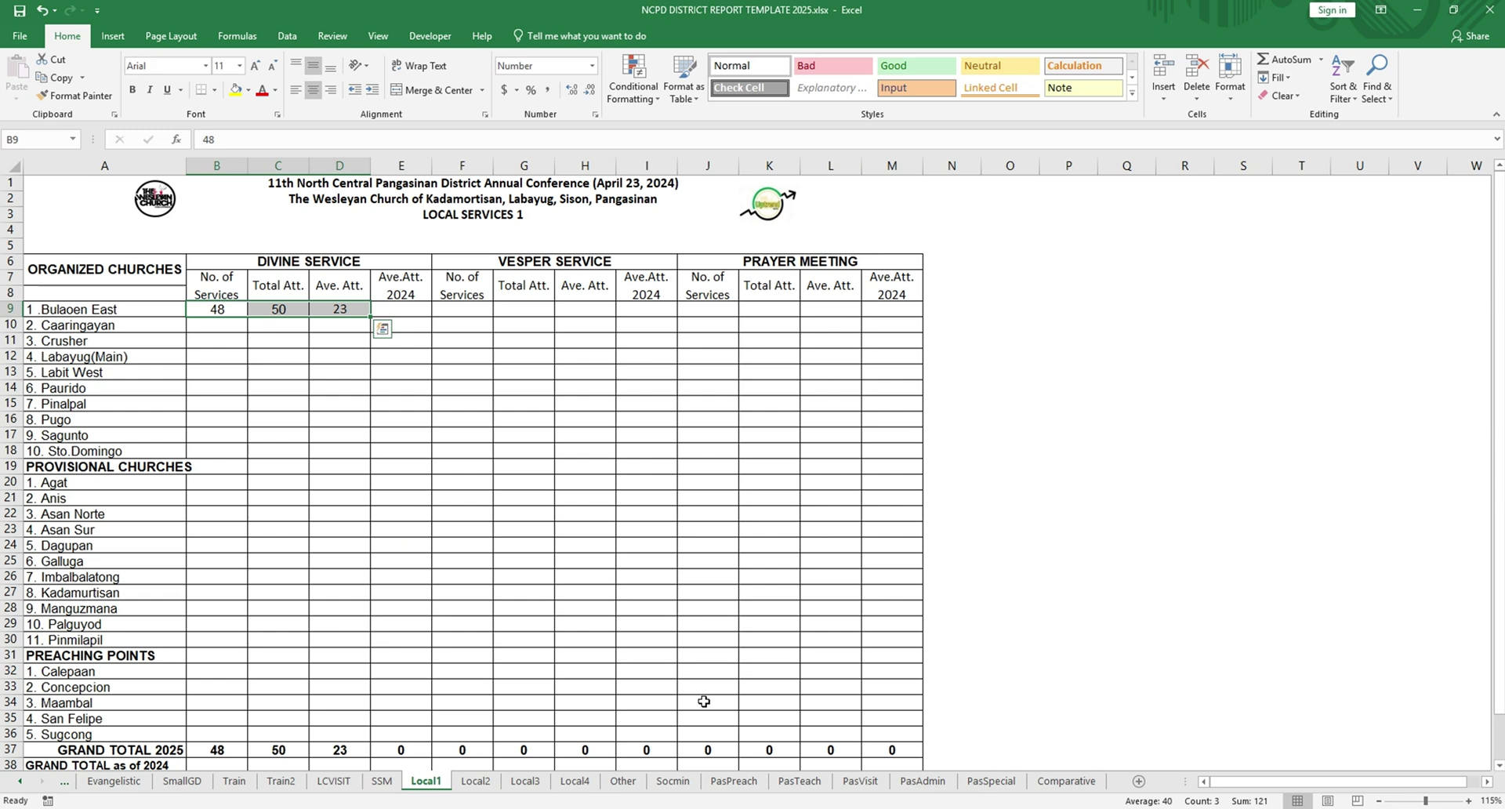
pyautogui.click(725, 781)
pyautogui.scroll(10, 437, 421)
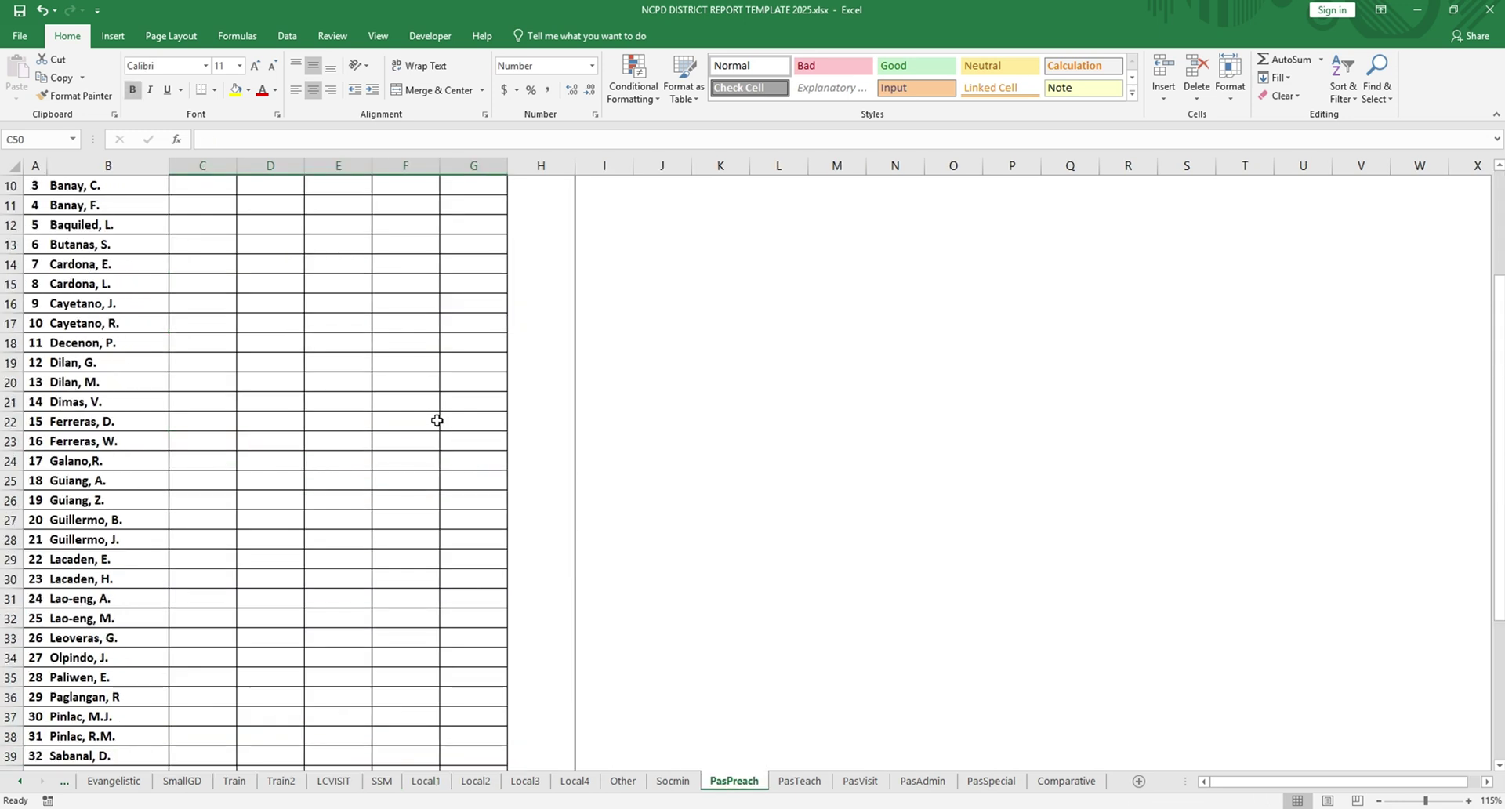
pyautogui.scroll(3, 437, 421)
pyautogui.scroll(-1, 433, 427)
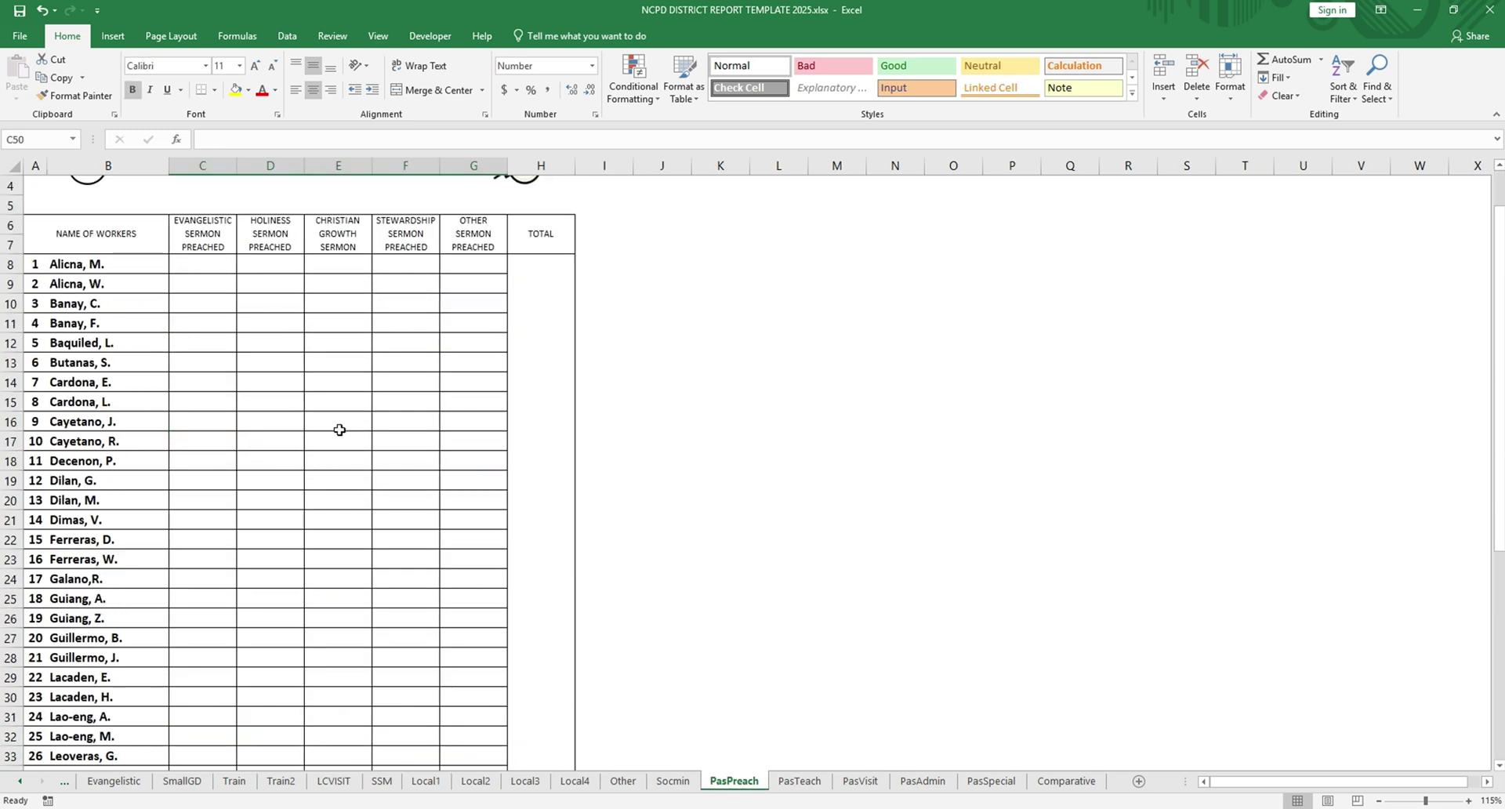
# Step: Examine the headings and worker rows on the district workbook's PasTeach, PasVisit and PasAdmin sheets
pyautogui.click(797, 781)
pyautogui.scroll(13, 601, 526)
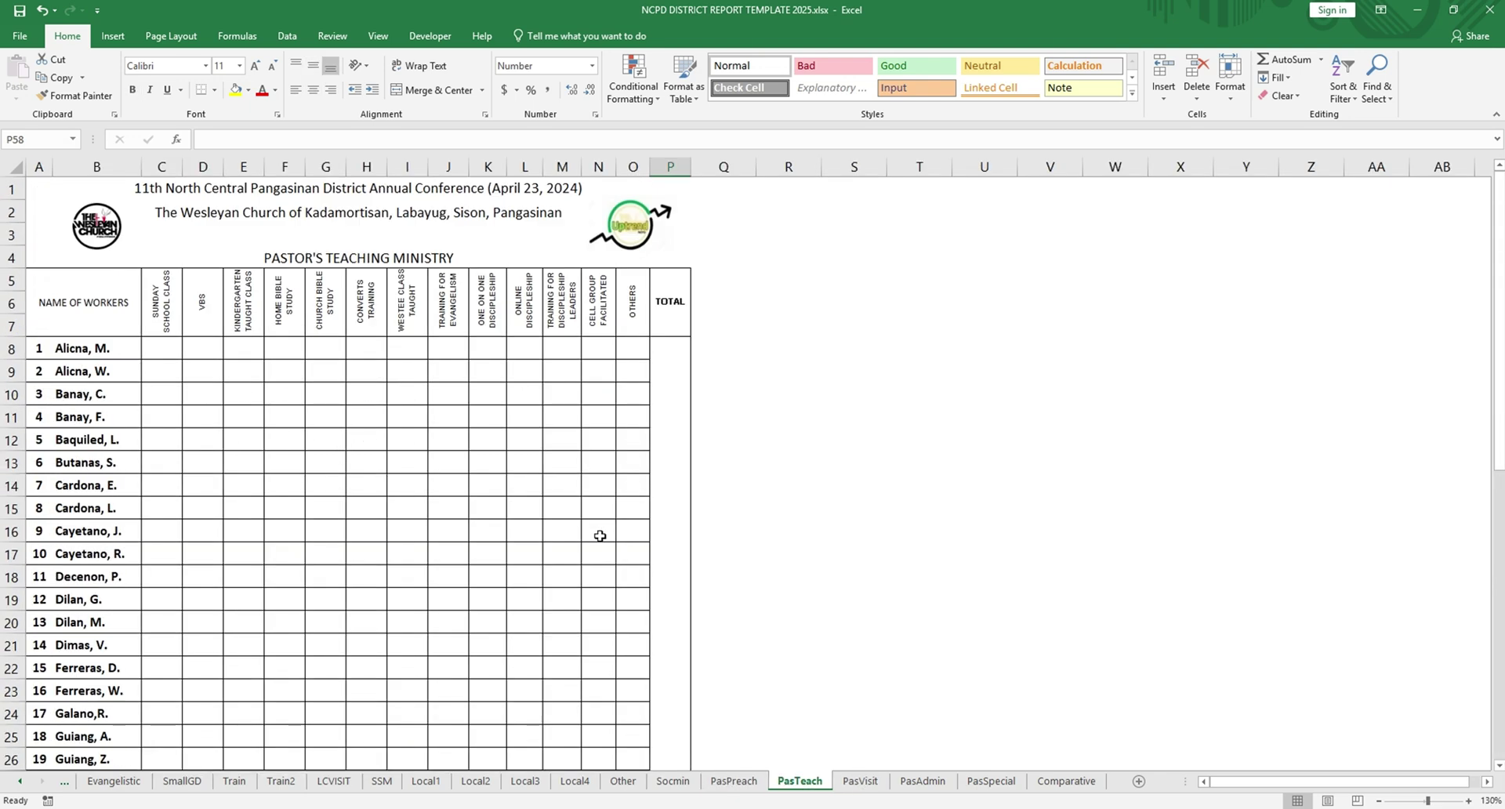
pyautogui.click(860, 781)
pyautogui.scroll(14, 806, 537)
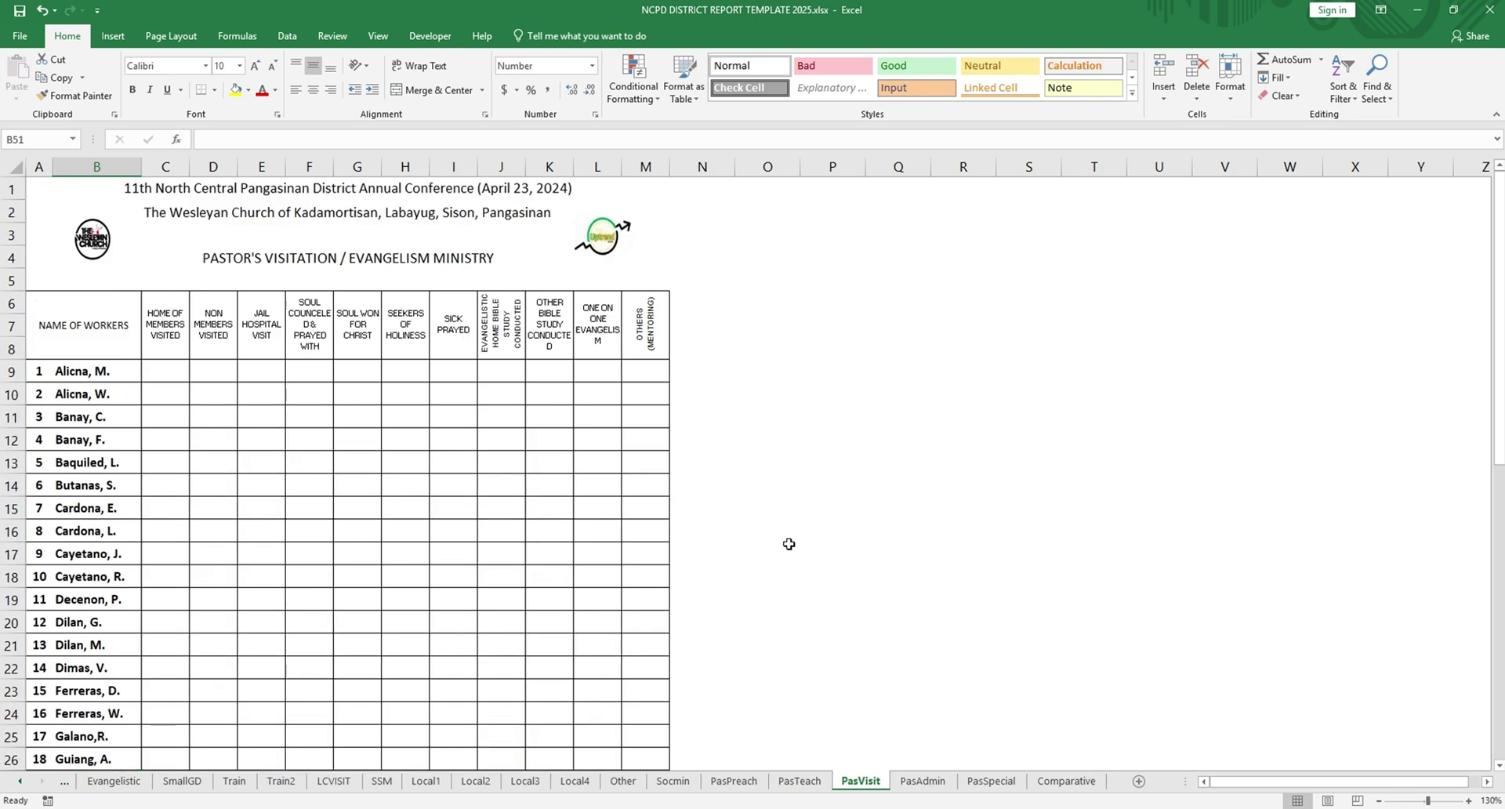
pyautogui.keyDown('ctrl'); pyautogui.scroll(4, 729, 545); pyautogui.keyUp('ctrl')
pyautogui.click(920, 778)
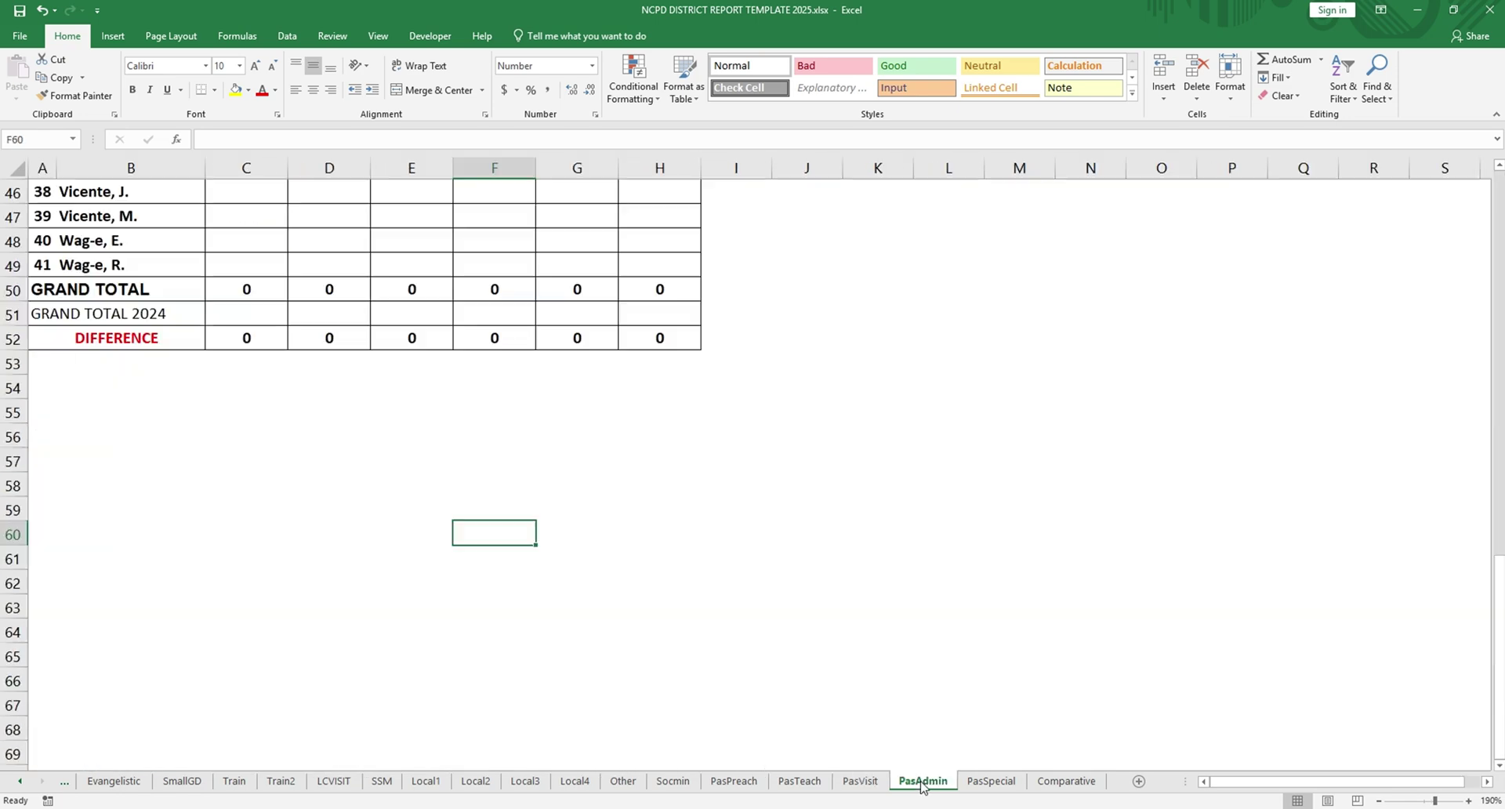
pyautogui.keyDown('ctrl'); pyautogui.scroll(3, 509, 529); pyautogui.keyUp('ctrl')
pyautogui.scroll(15, 548, 502)
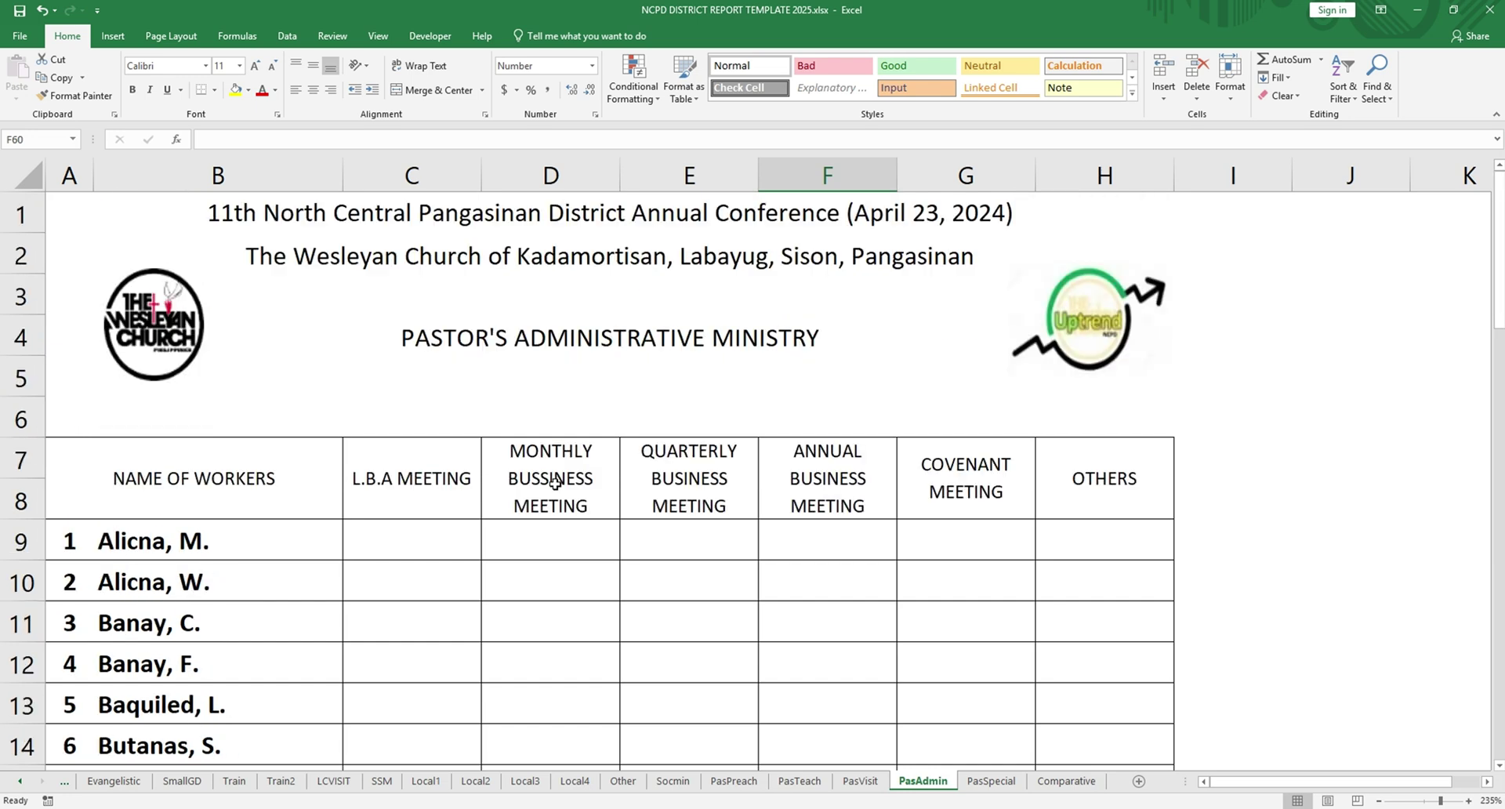
pyautogui.scroll(-2, 554, 486)
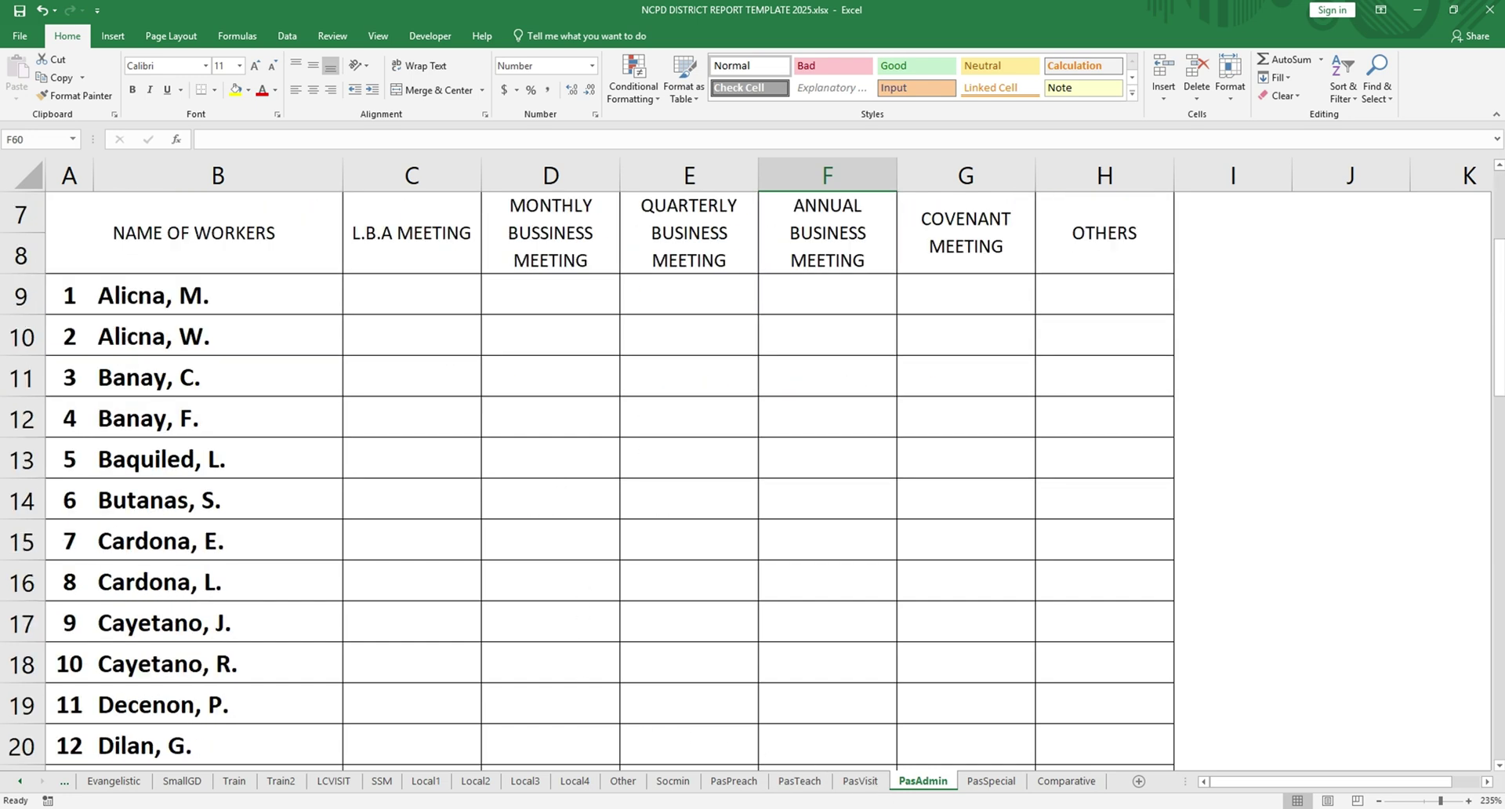
# Step: Switch to PERSONAL TEMPLATE COUPLE.xlsx and copy the TOTAL row's five sermon category cells from the PasPreachM sheet
pyautogui.moveTo(876, 806)
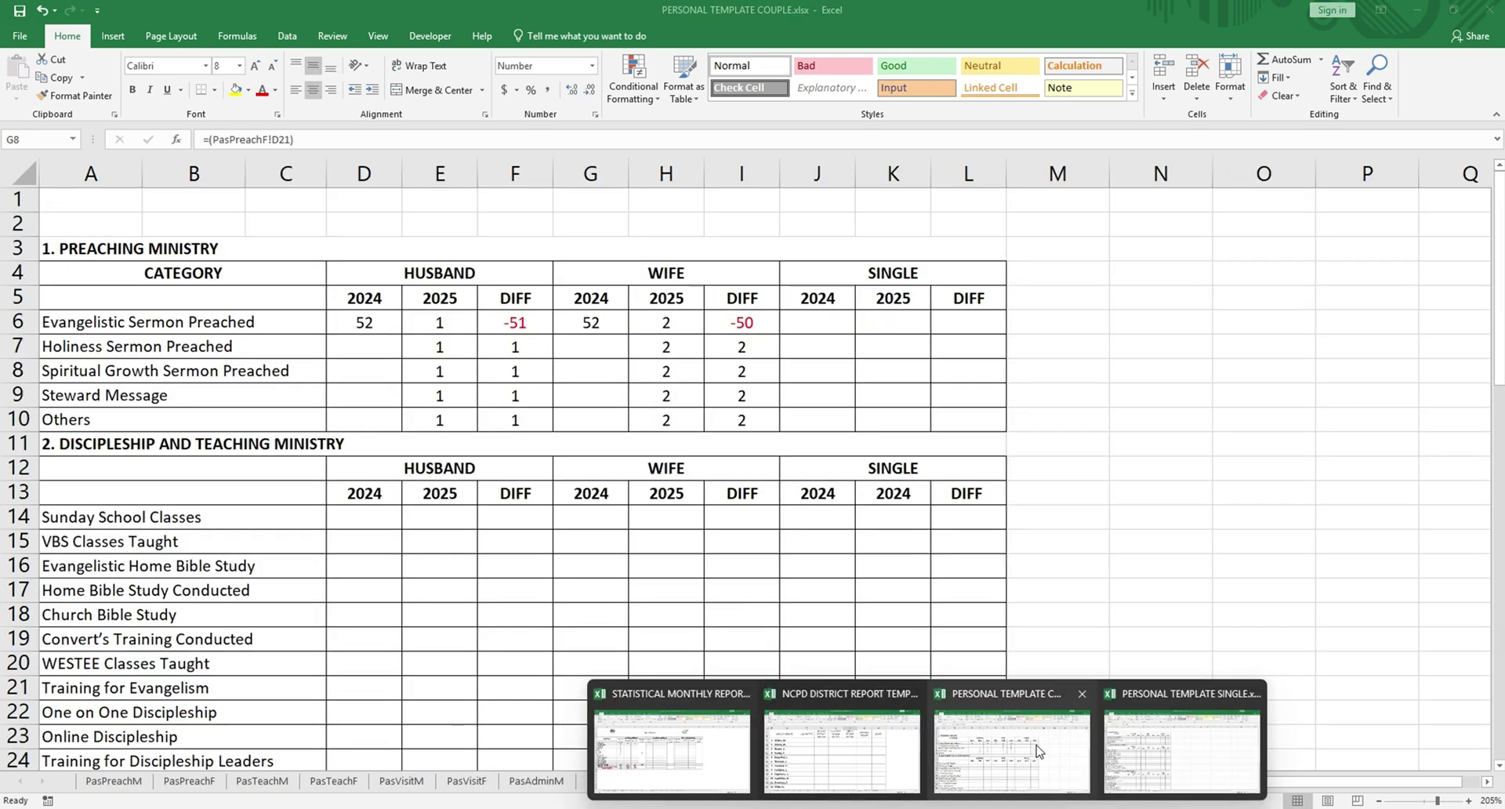
pyautogui.click(965, 754)
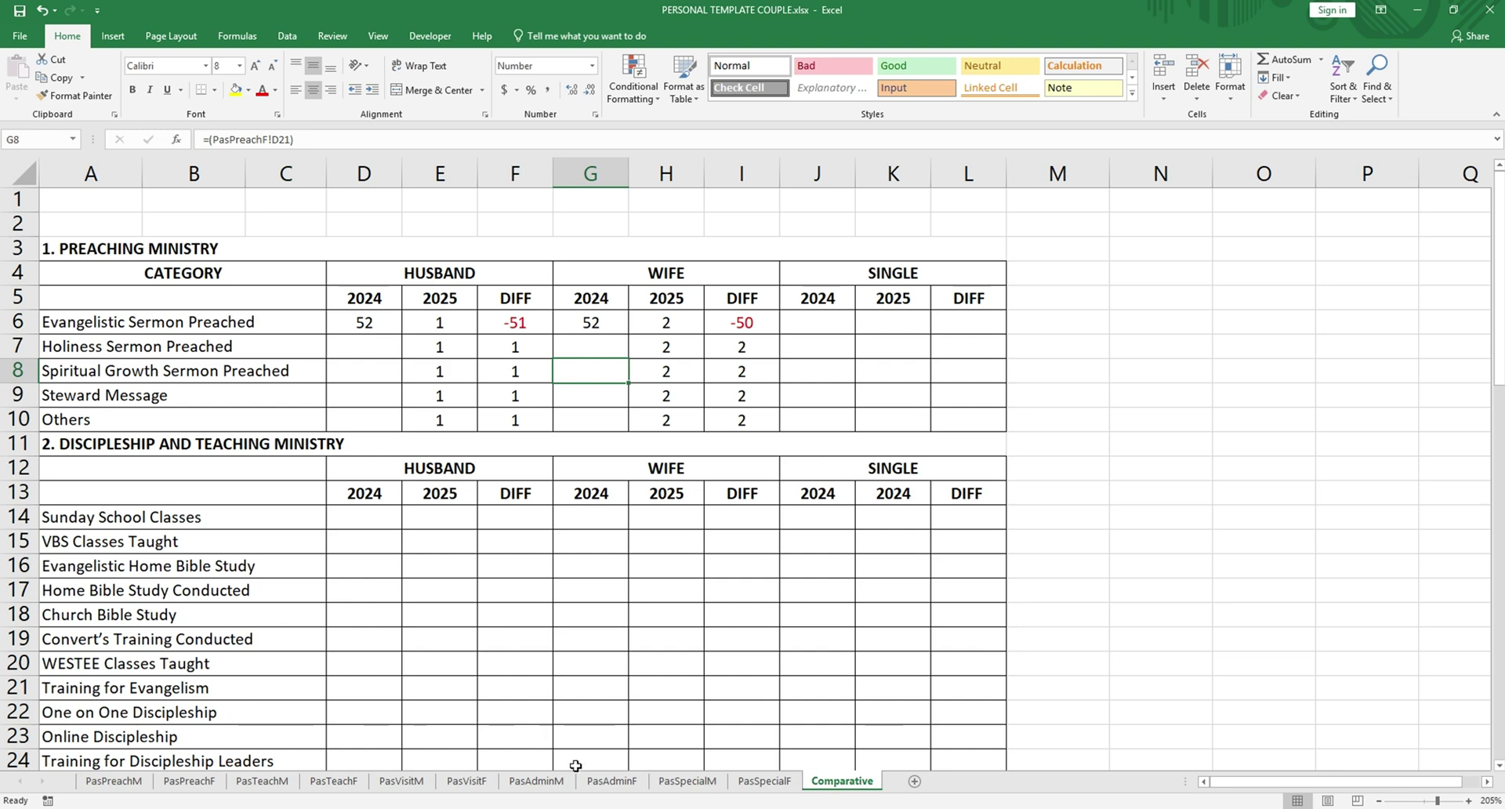
pyautogui.scroll(-1, 427, 690)
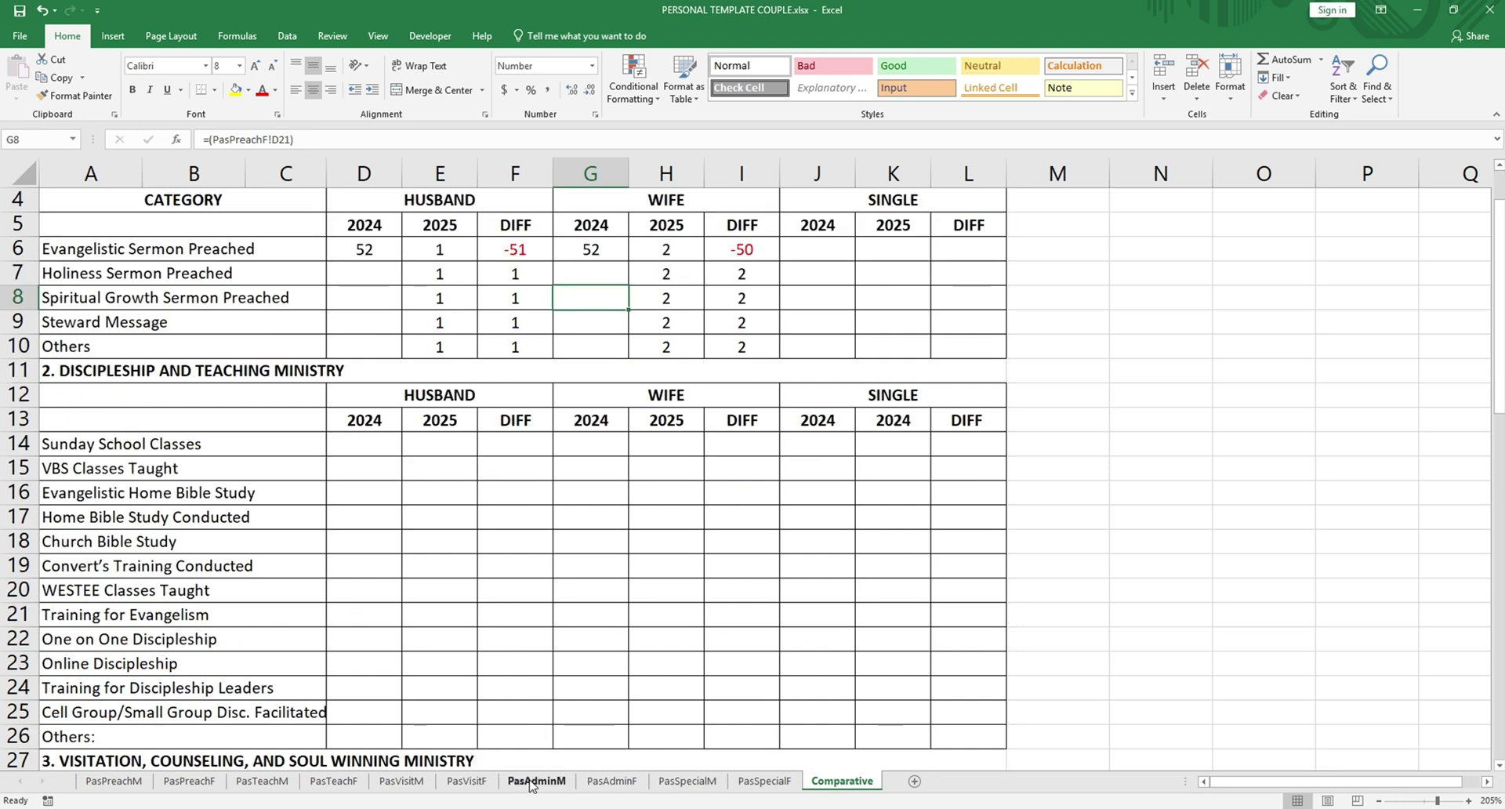
pyautogui.scroll(1, 465, 306)
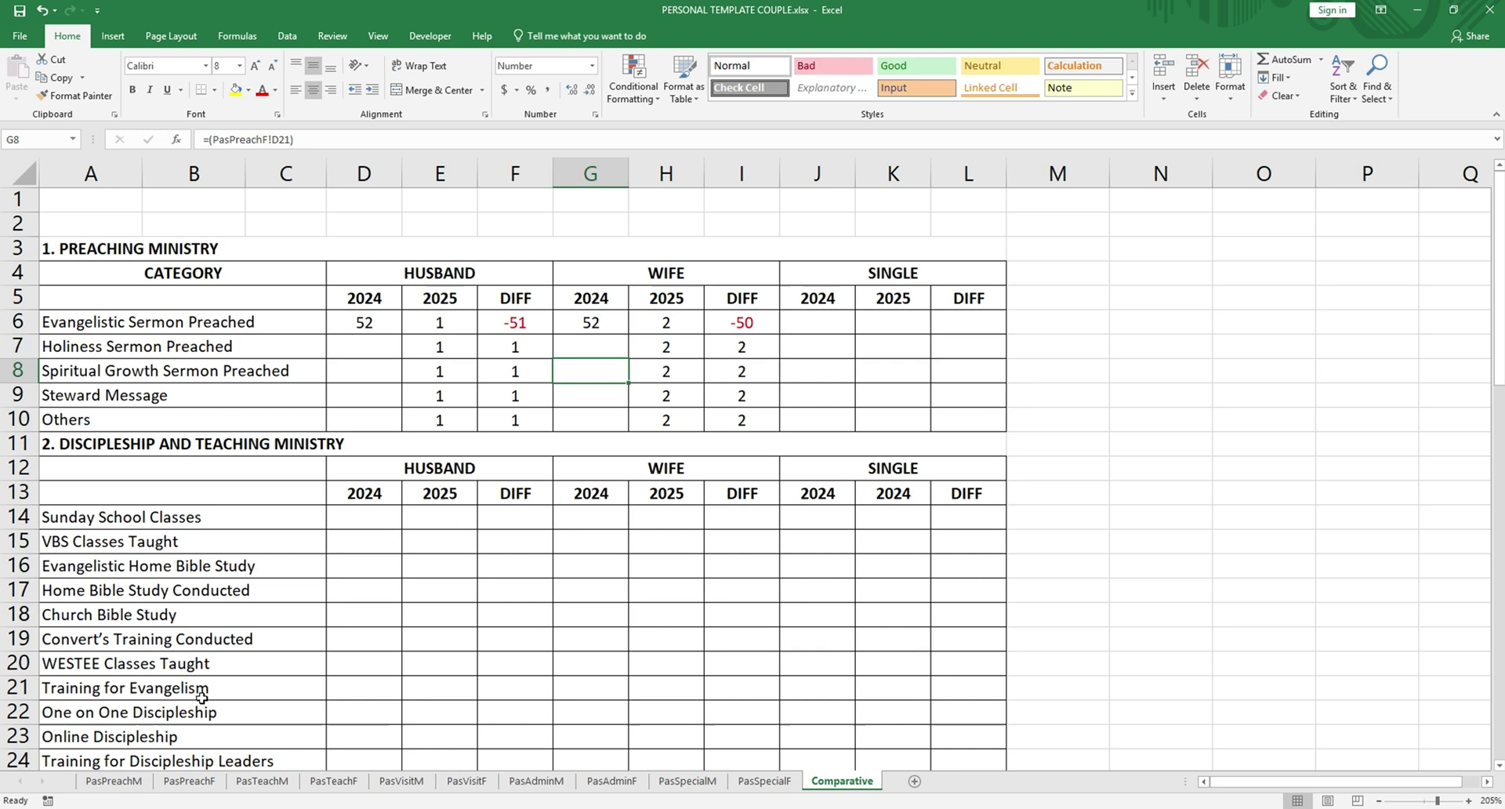
pyautogui.click(115, 781)
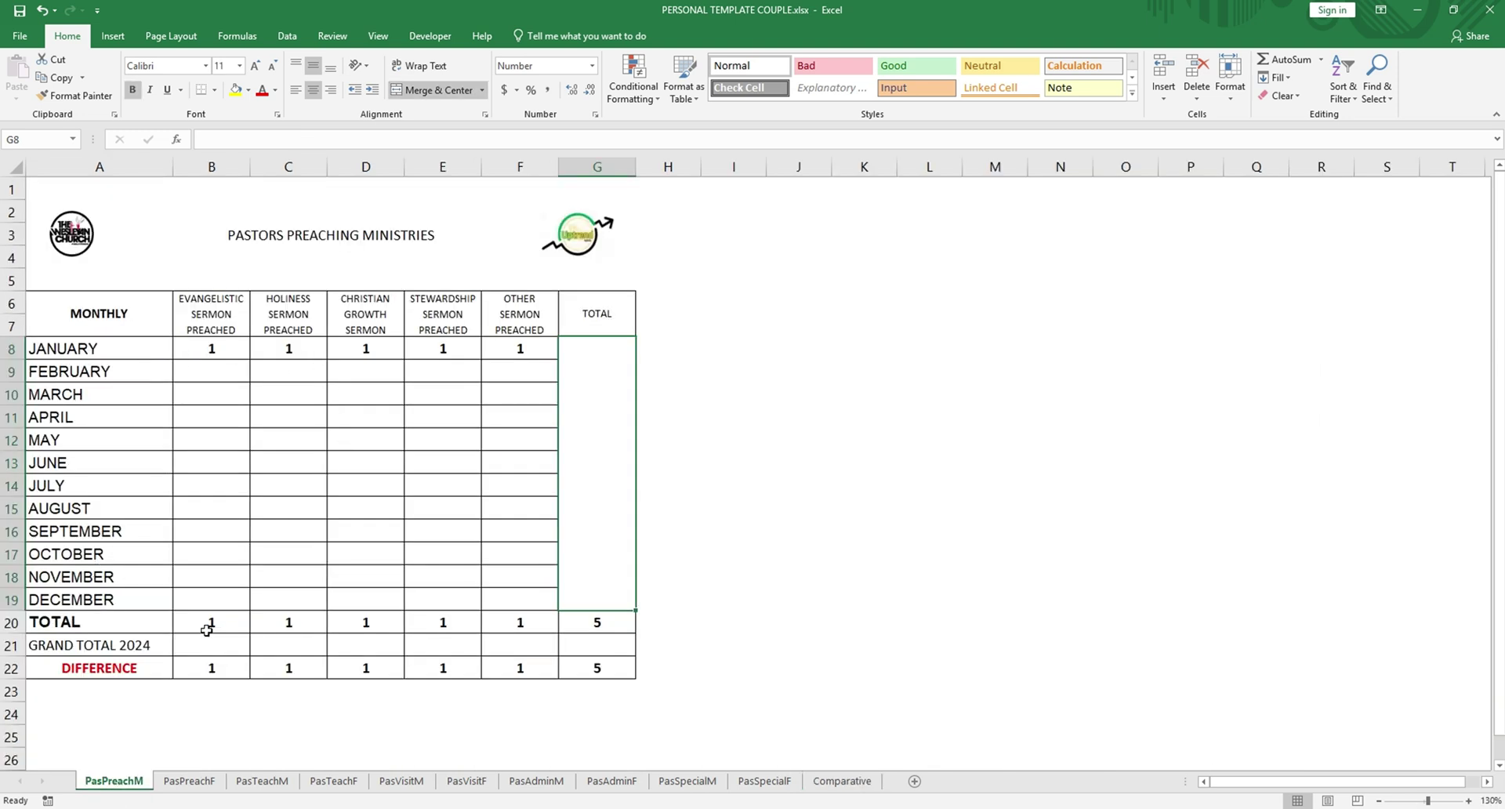
pyautogui.moveTo(206, 630); pyautogui.dragTo(503, 624)
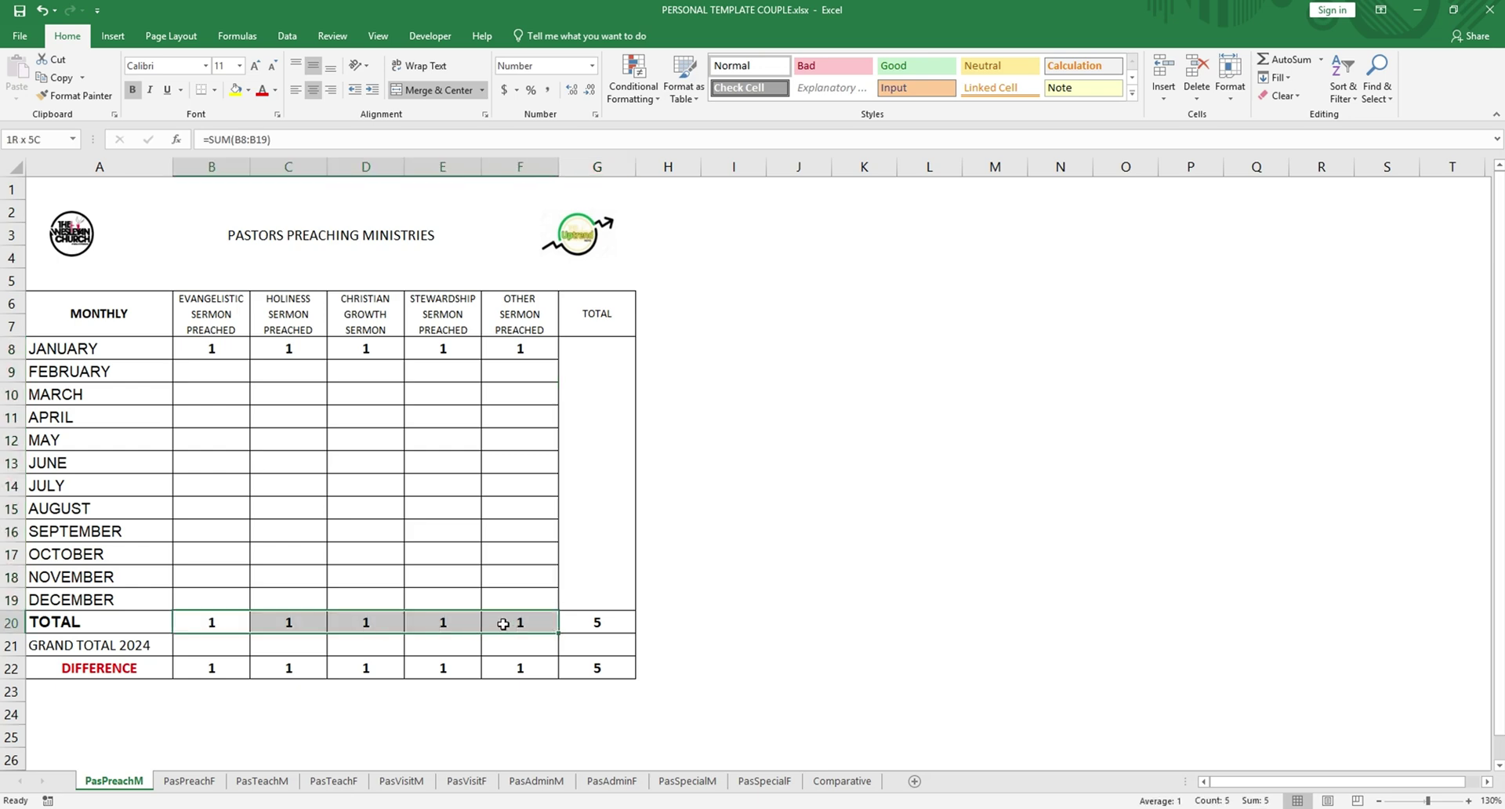
pyautogui.hotkey('ctrl', 'c')
# Step: Paste the copied totals as values into the first worker's row on the PasPreach sheet of NCPD DISTRICT REPORT TEMPLATE 2025.xlsx
pyautogui.moveTo(926, 808)
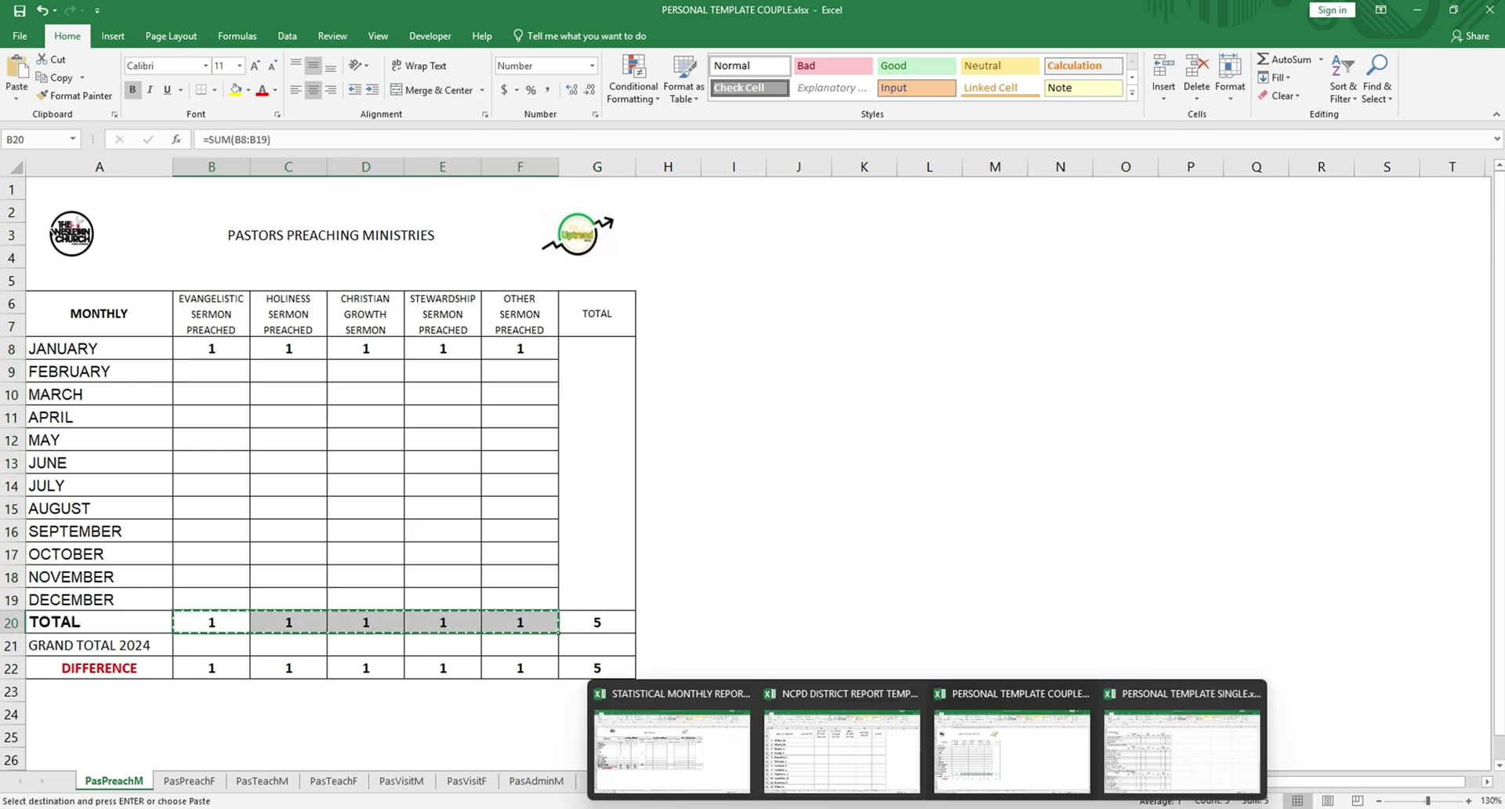
pyautogui.click(799, 737)
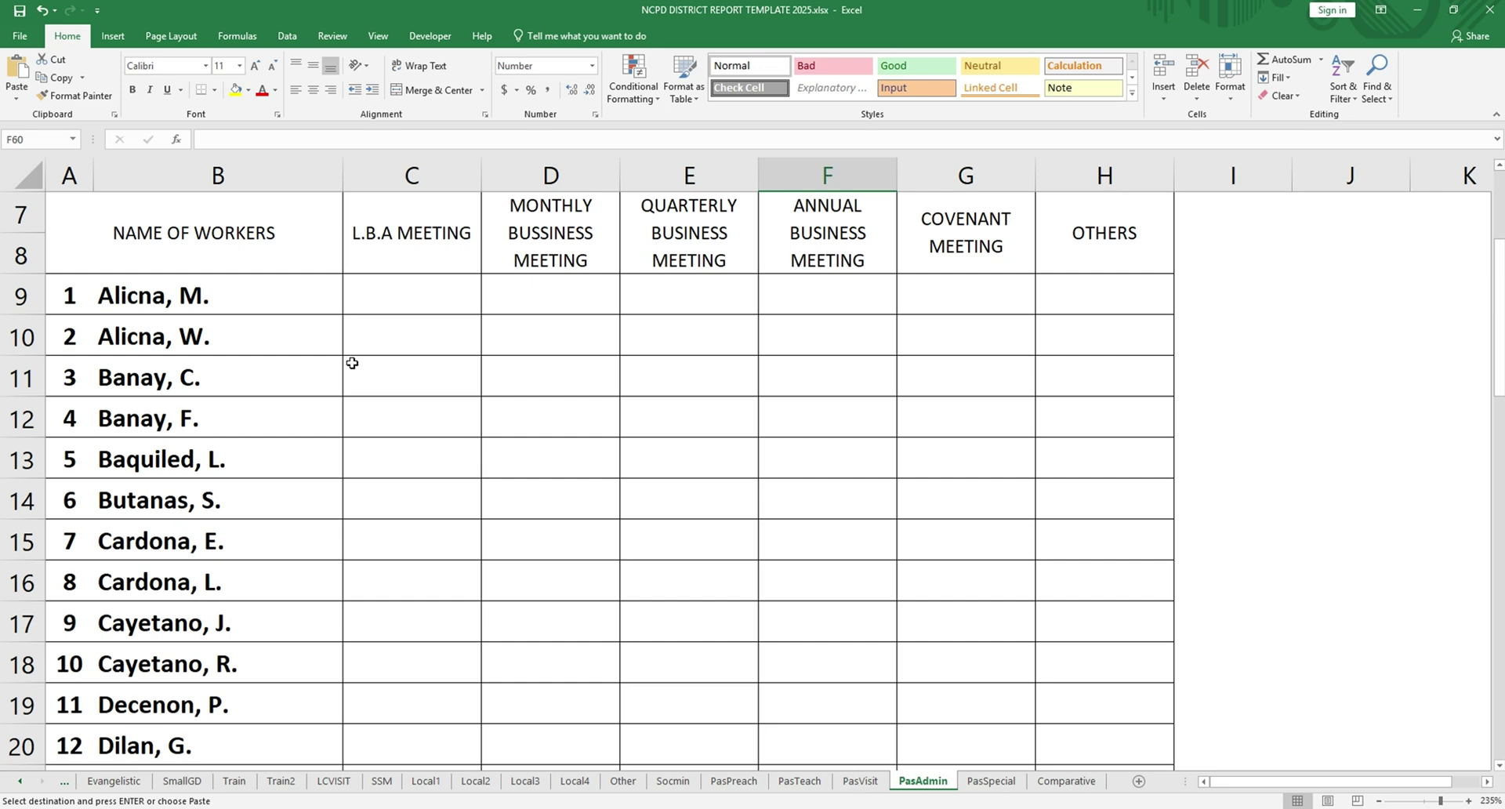
pyautogui.click(397, 294)
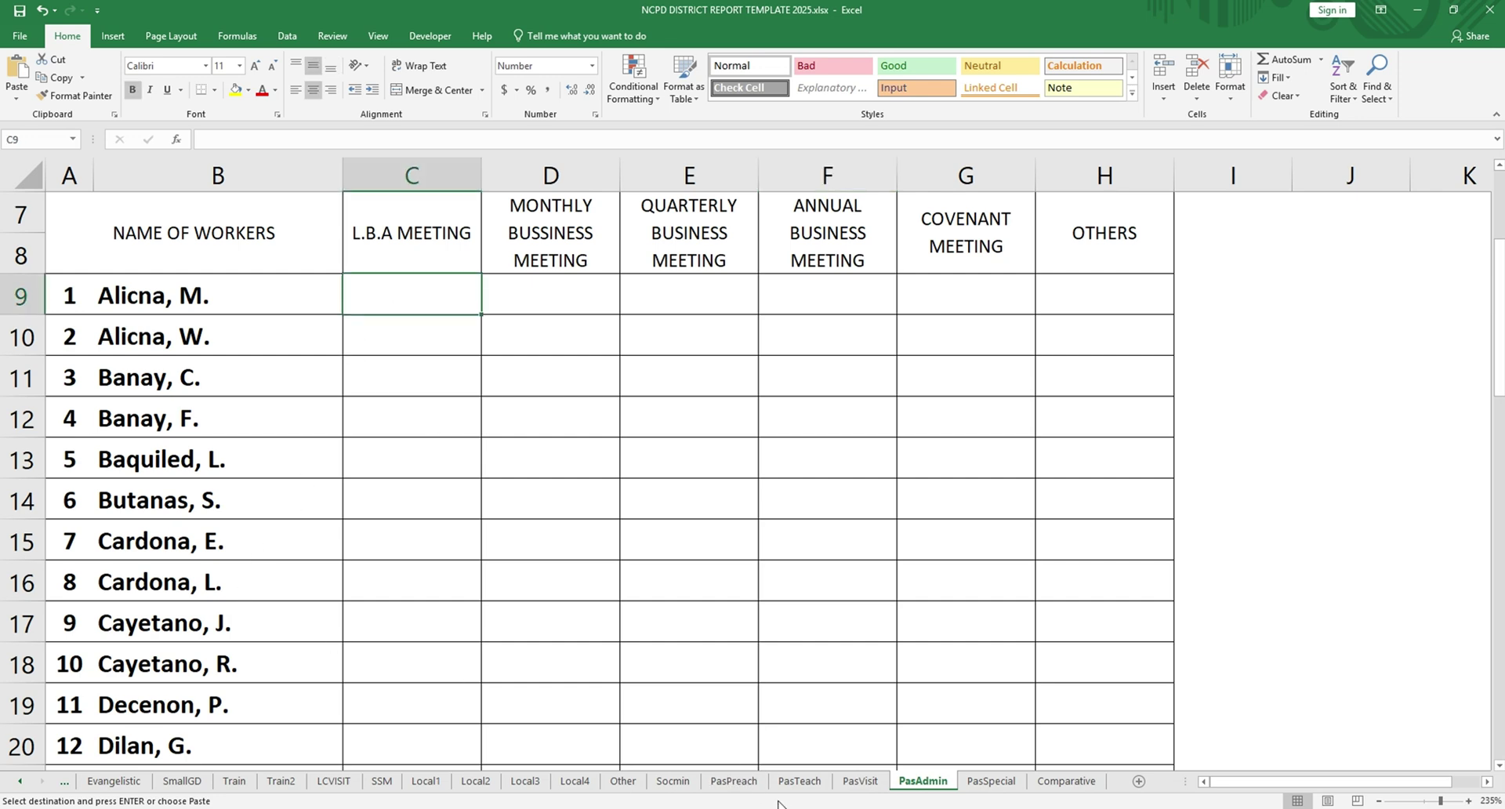
pyautogui.click(734, 780)
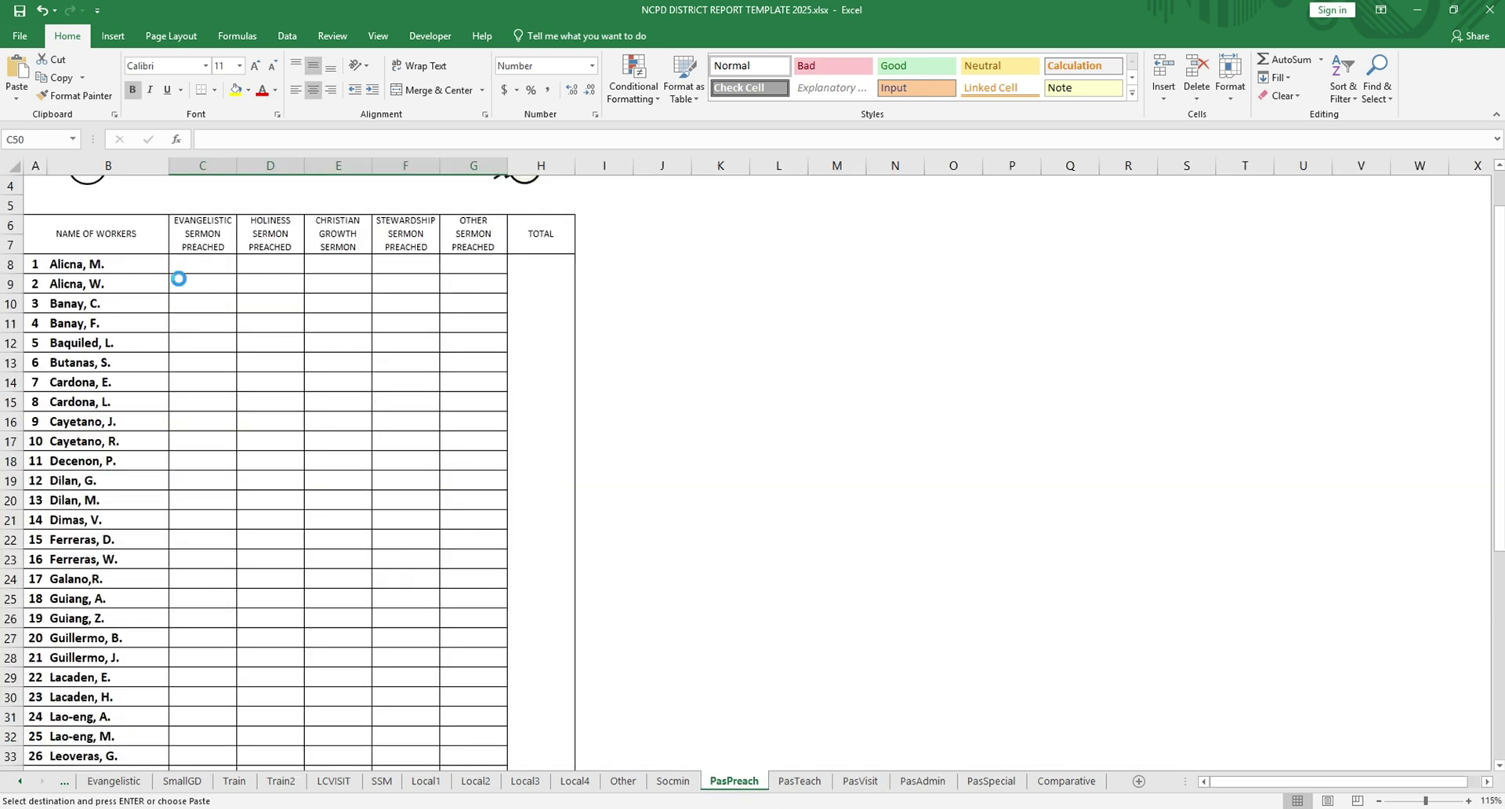
pyautogui.scroll(3, 185, 285)
pyautogui.click(242, 369)
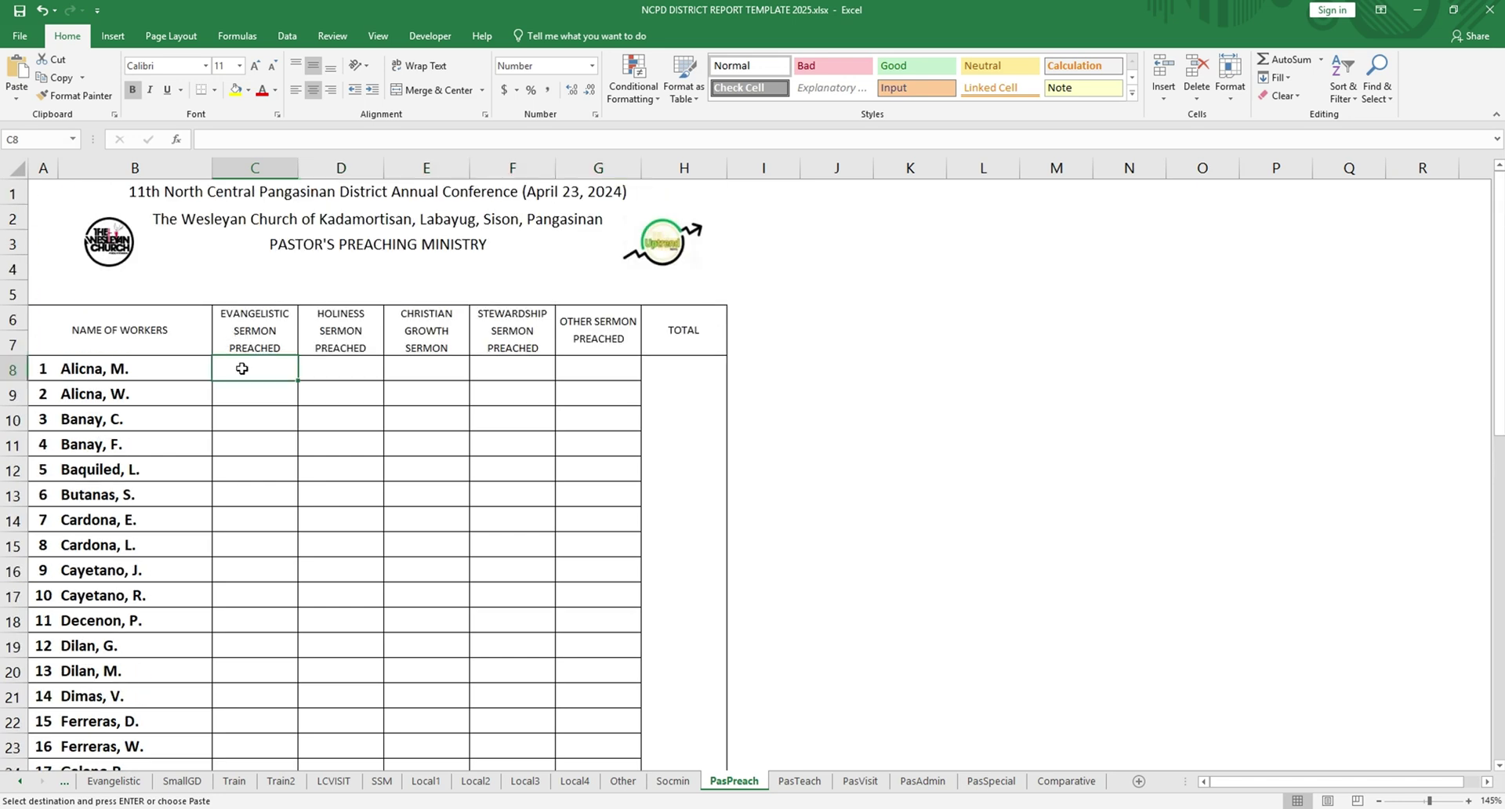
pyautogui.hotkey('ctrl', 'v')
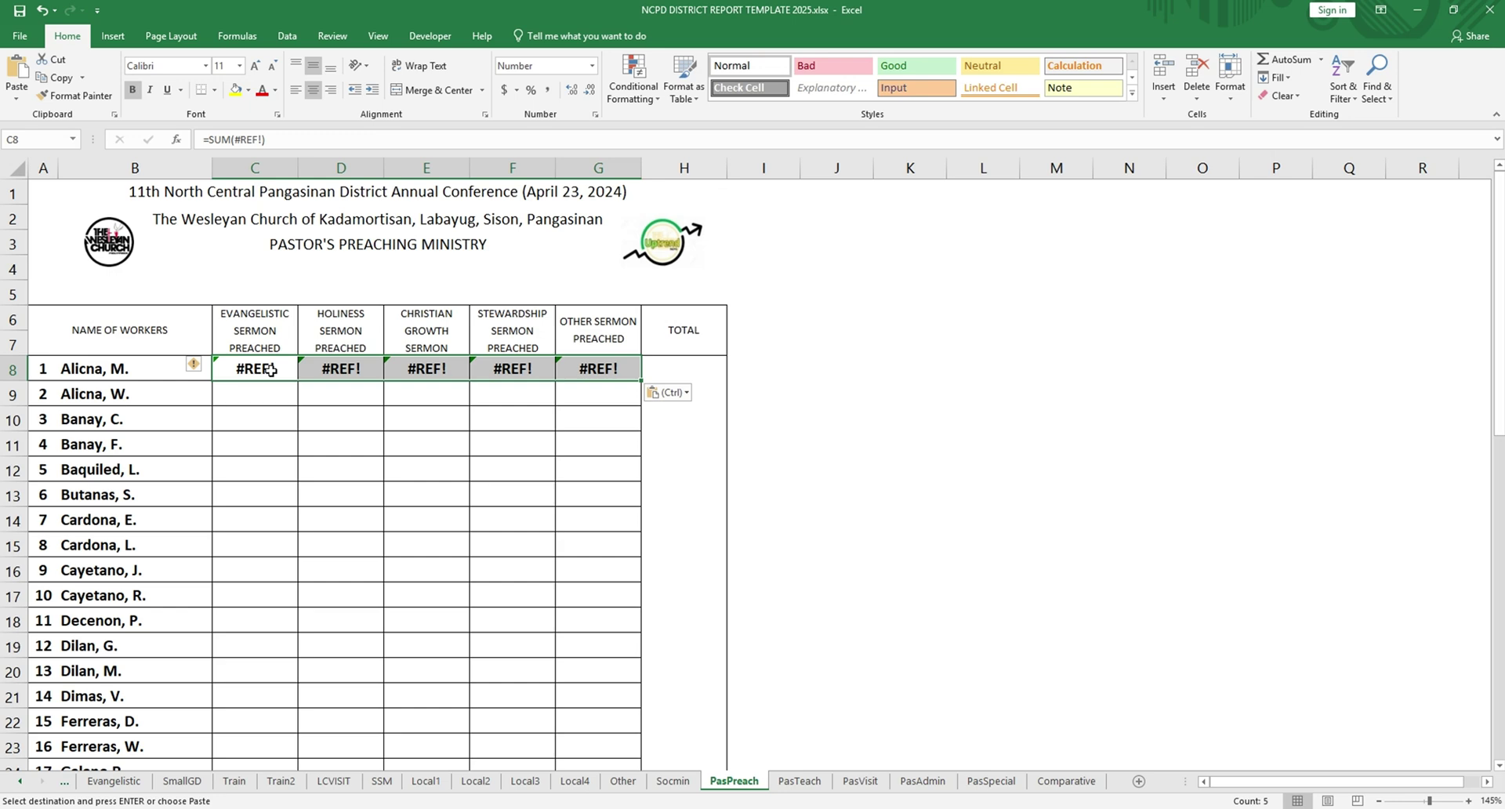
pyautogui.rightClick(270, 370)
pyautogui.click(329, 439)
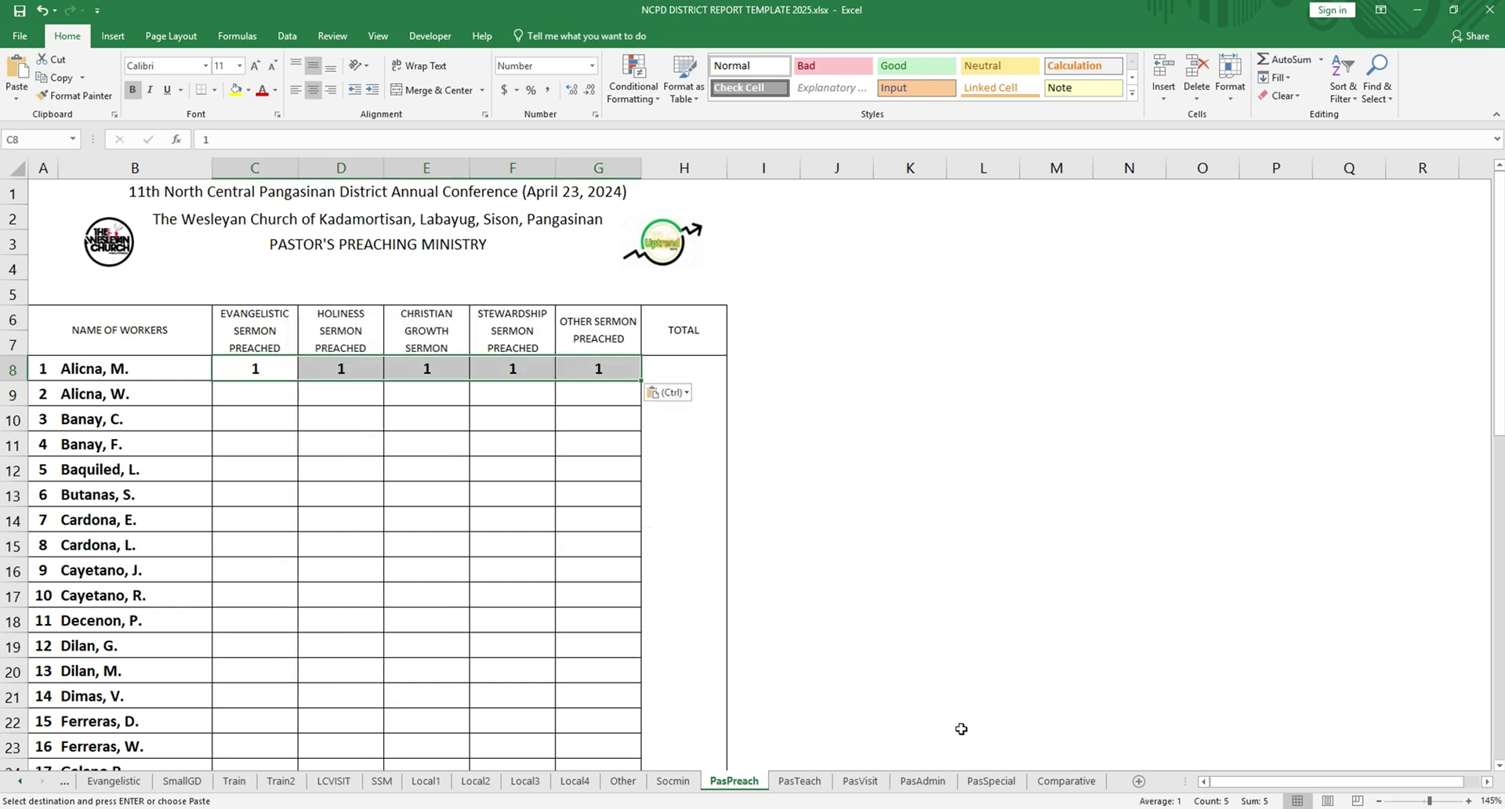
# Step: Check the GRAND TOTAL and DIFFERENCE rows beneath the worker list on the PasPreach sheet
pyautogui.scroll(-10, 363, 525)
pyautogui.scroll(-3, 362, 542)
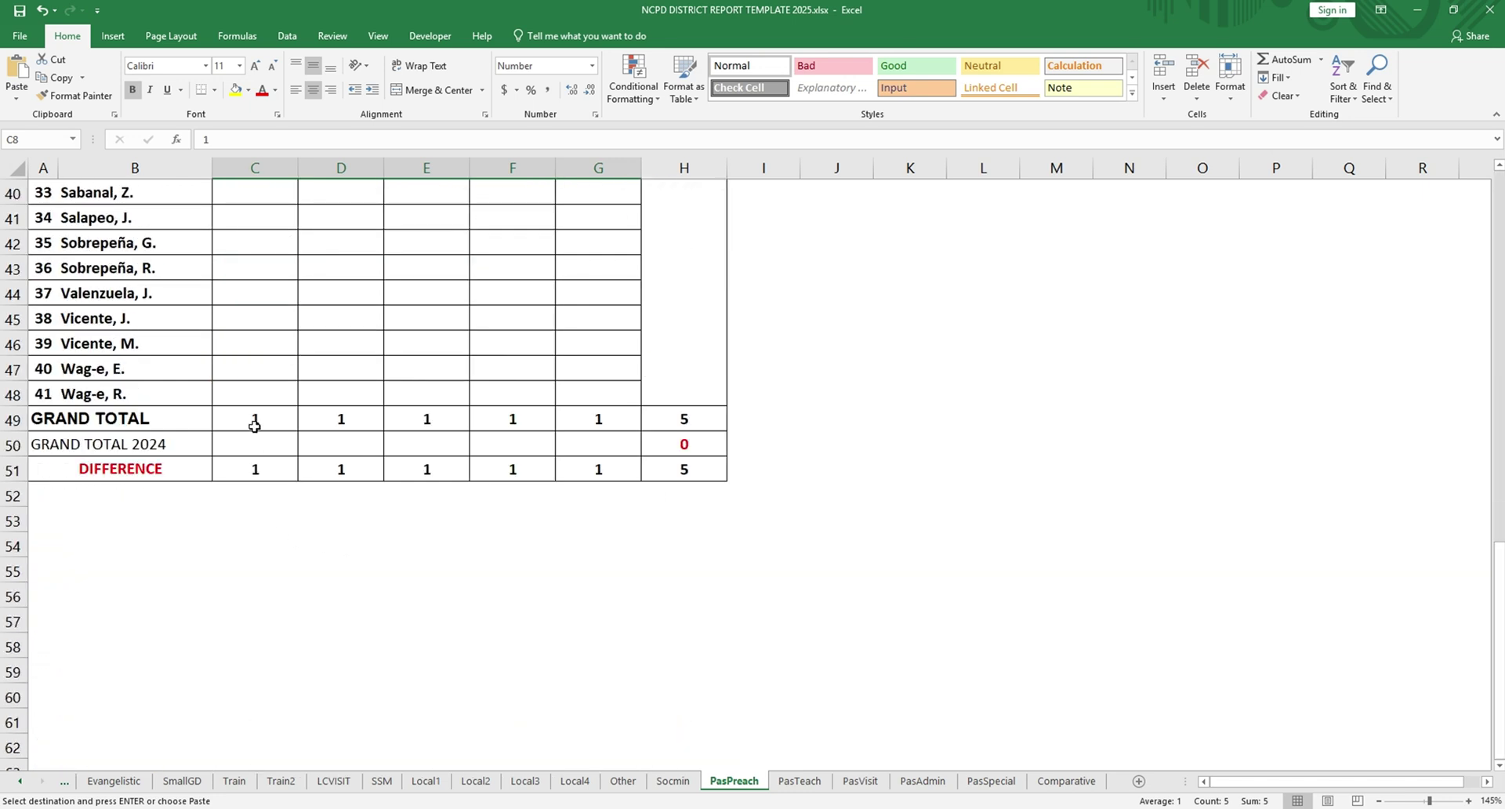
pyautogui.scroll(10, 255, 425)
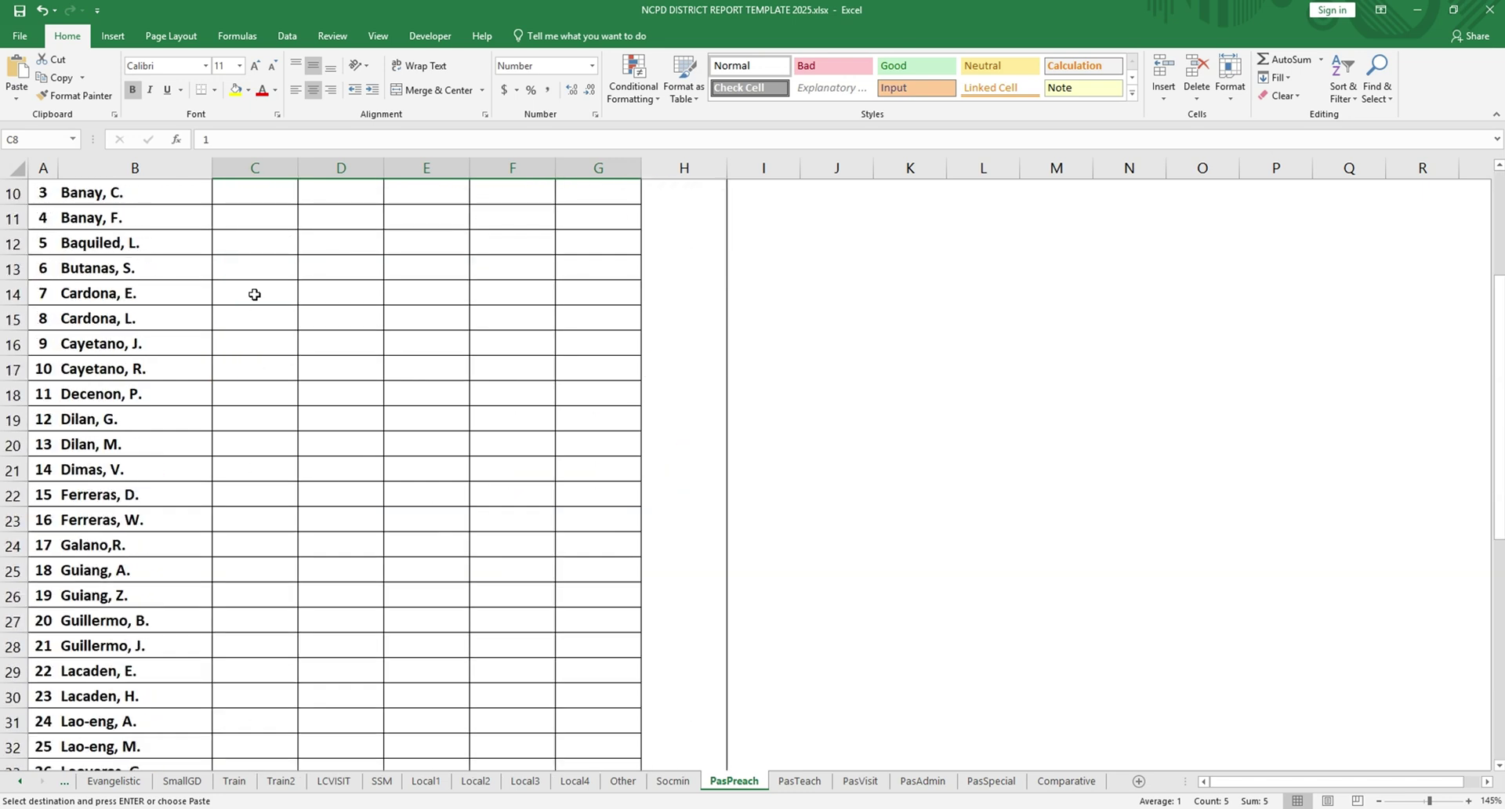
pyautogui.scroll(-11, 254, 294)
pyautogui.scroll(5, 306, 380)
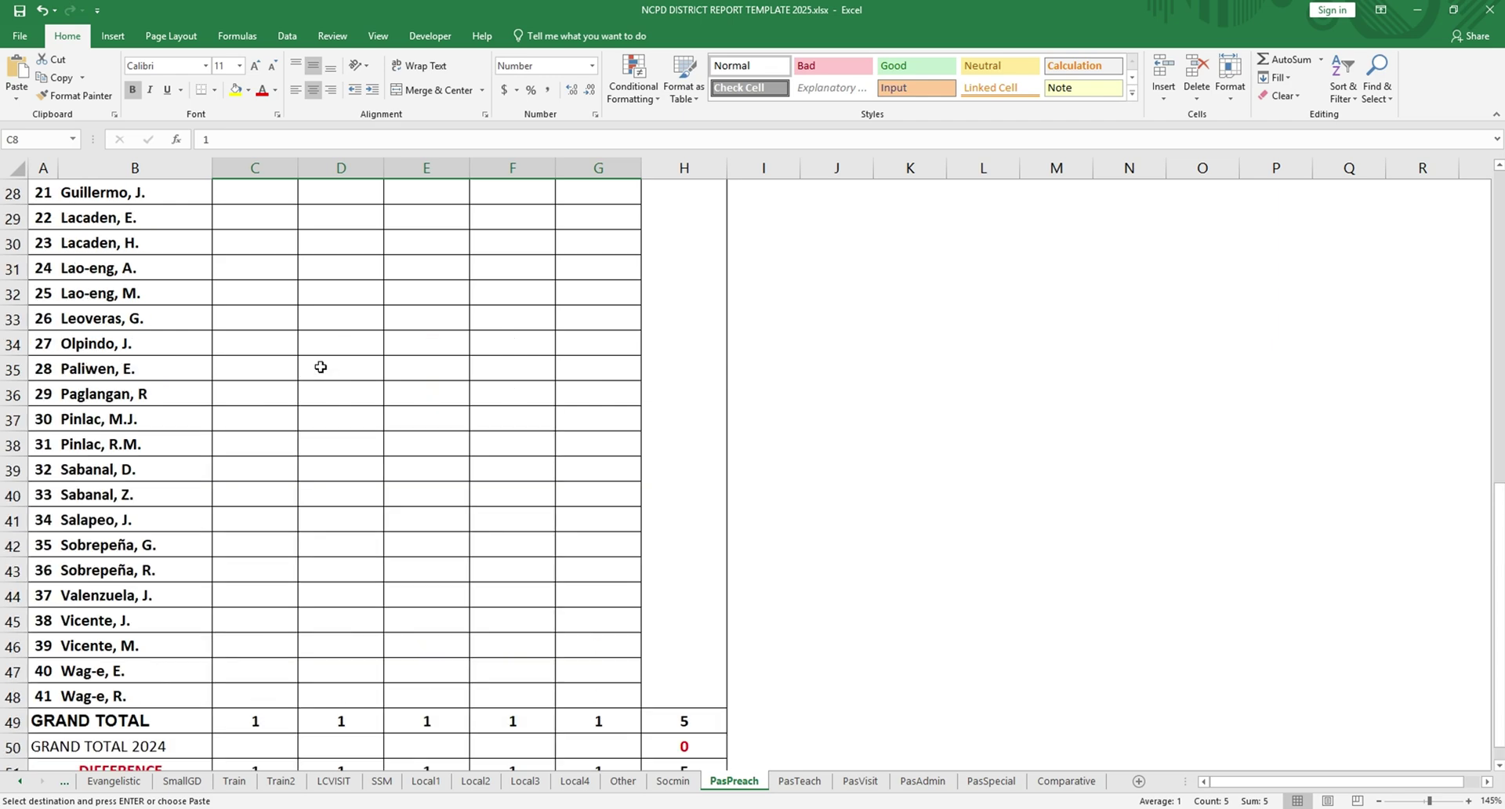
pyautogui.keyDown('ctrl'); pyautogui.scroll(-1, 469, 400); pyautogui.keyUp('ctrl')
pyautogui.scroll(9, 458, 392)
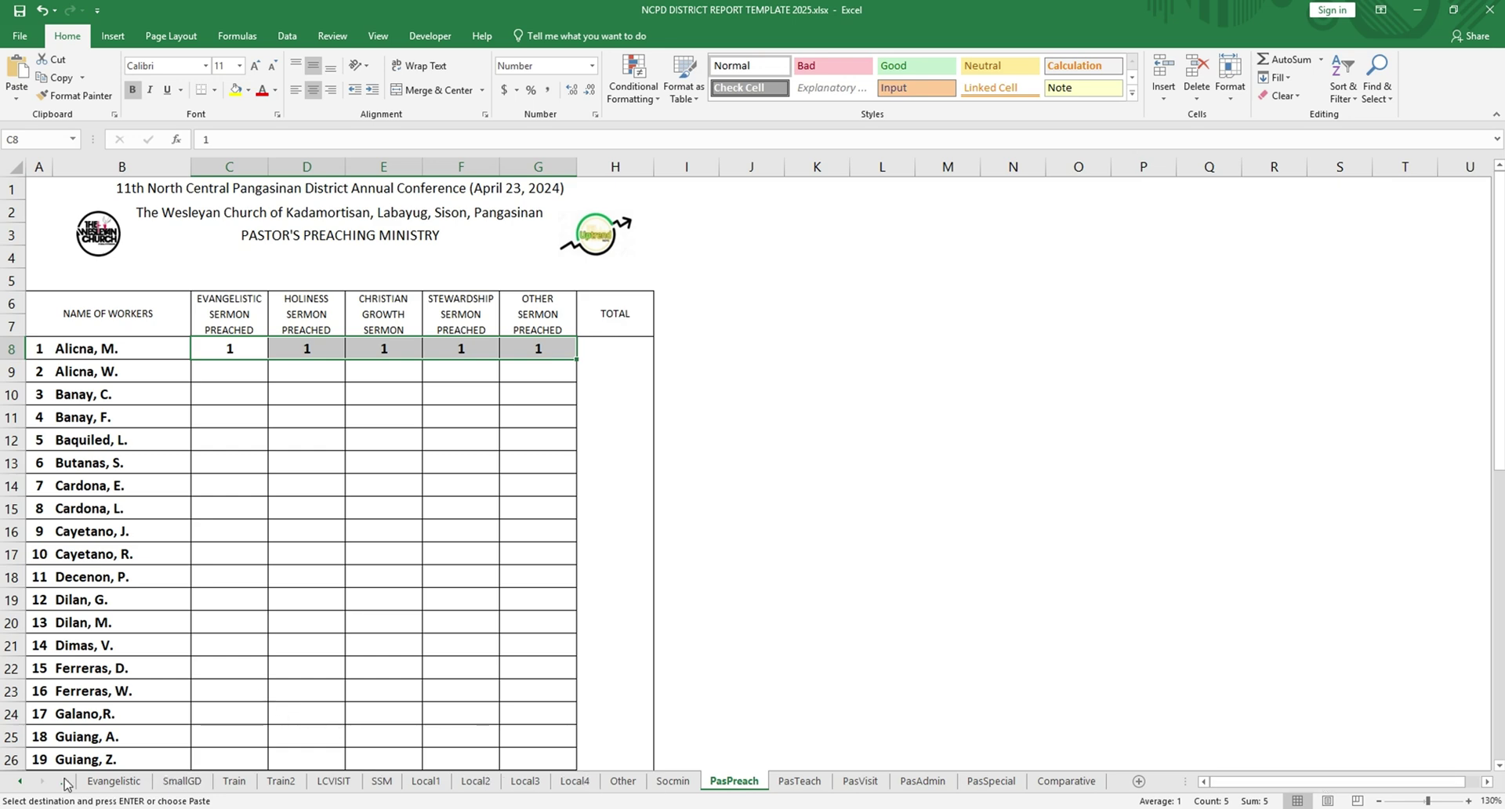
# Step: Preview the printout of the PasPreach sheet and return to the top of its worker table
pyautogui.scroll(-4, 143, 463)
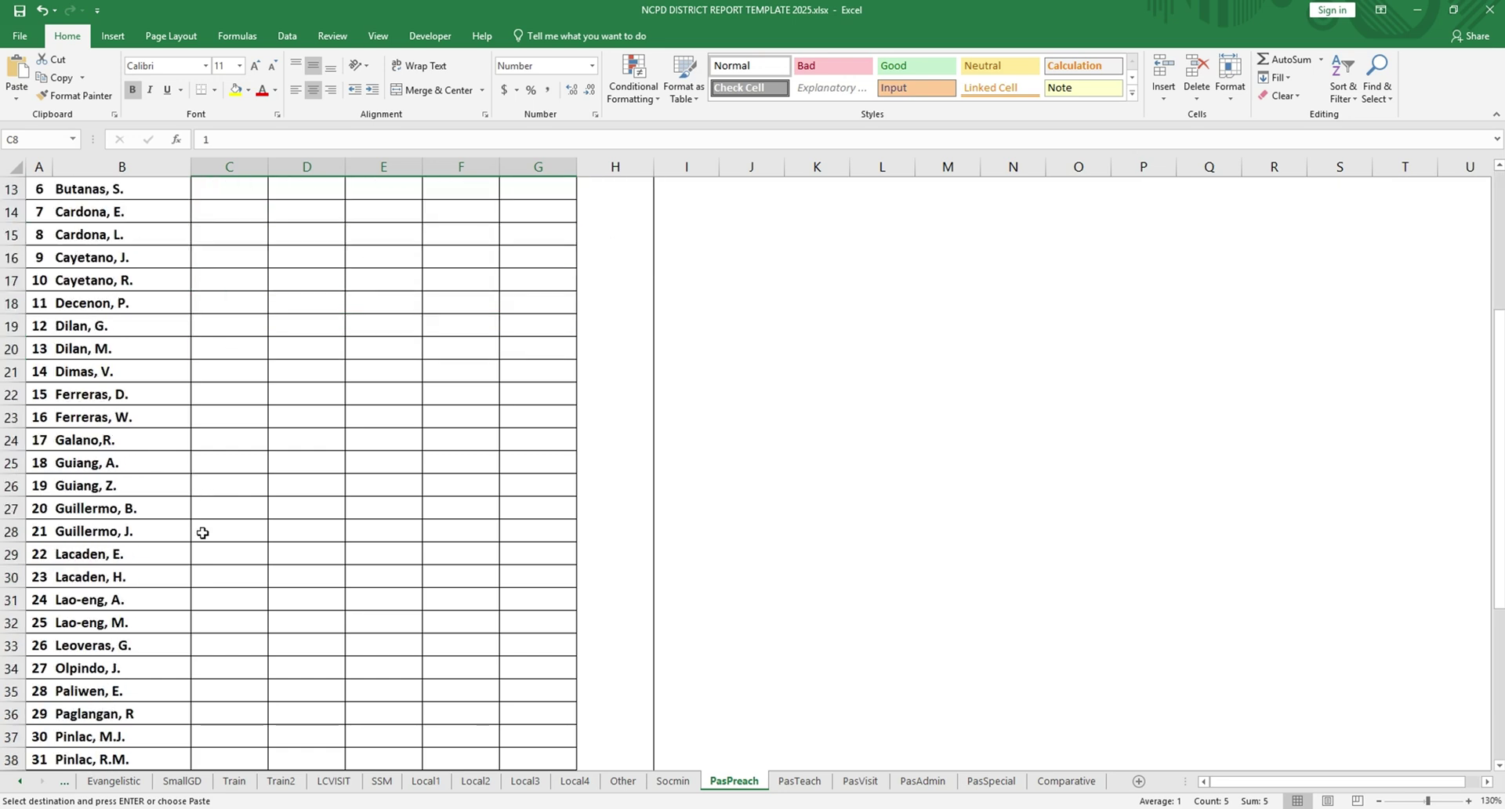
pyautogui.hotkey('ctrl', 'p')
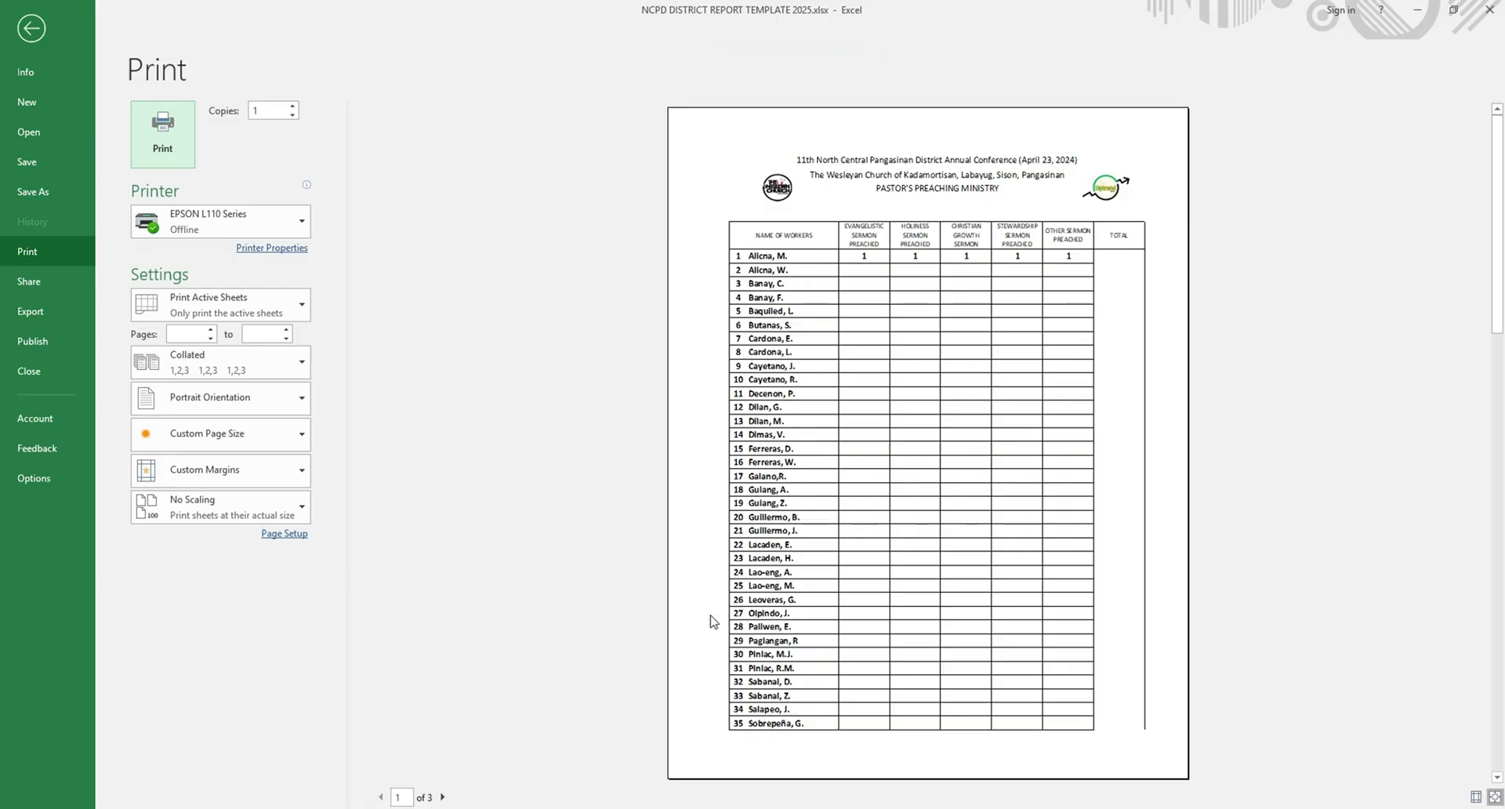
pyautogui.press('Escape')
pyautogui.scroll(4, 337, 446)
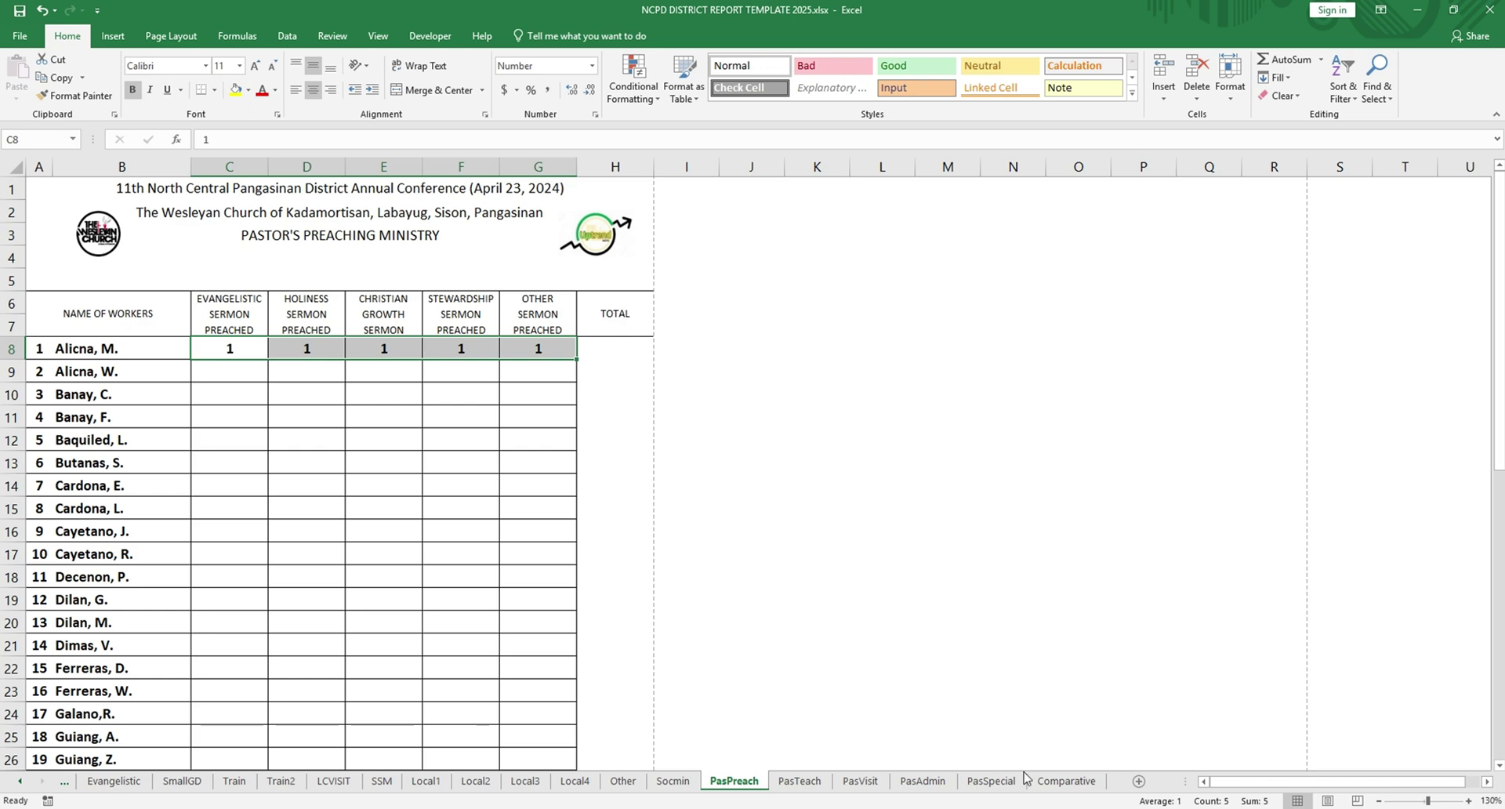
# Step: Inspect the Revival Services and Covenant formulas on the Comparative sheet, including the sections on small groups and discipleship training
pyautogui.click(1090, 781)
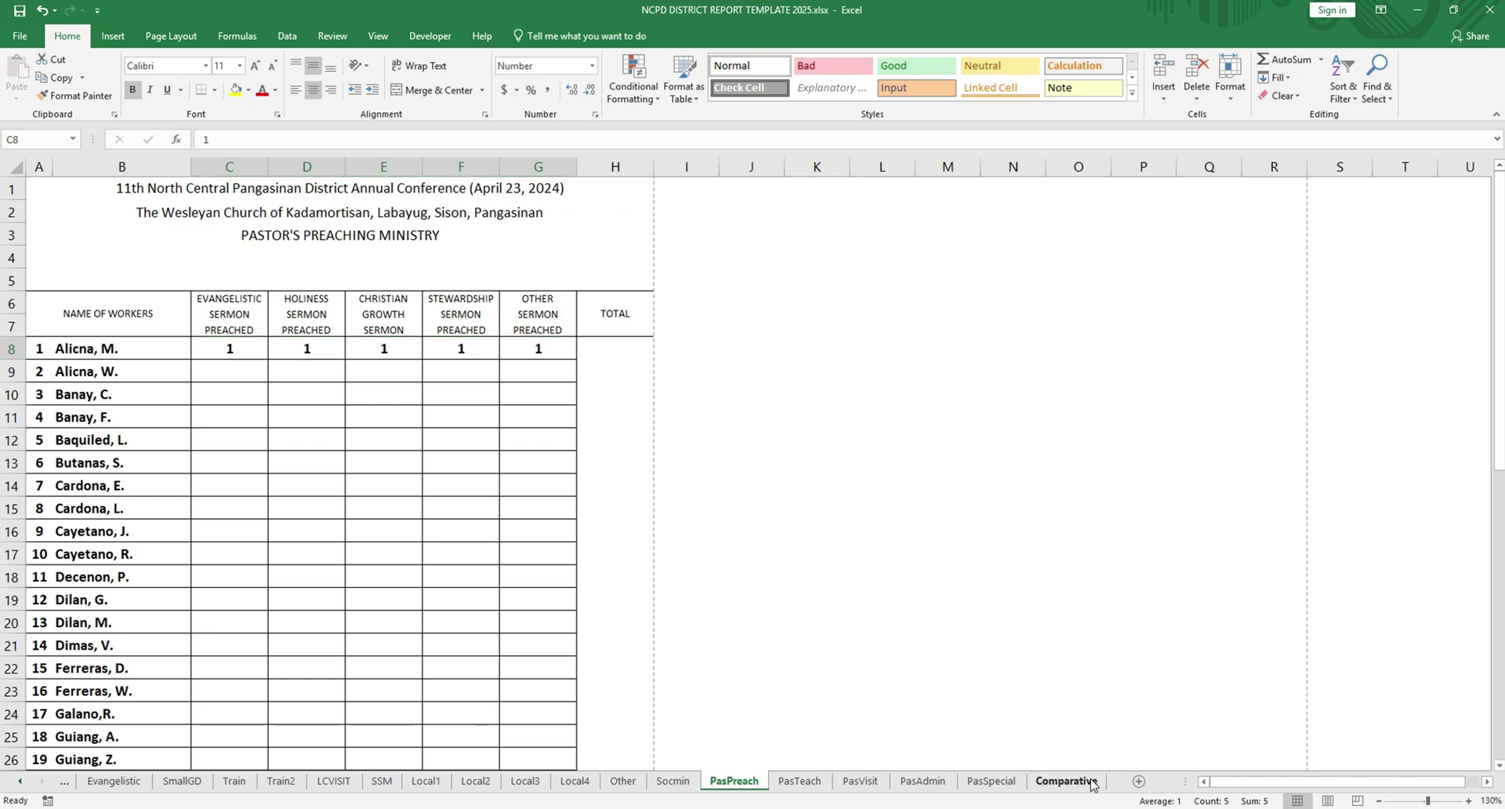
pyautogui.click(355, 488)
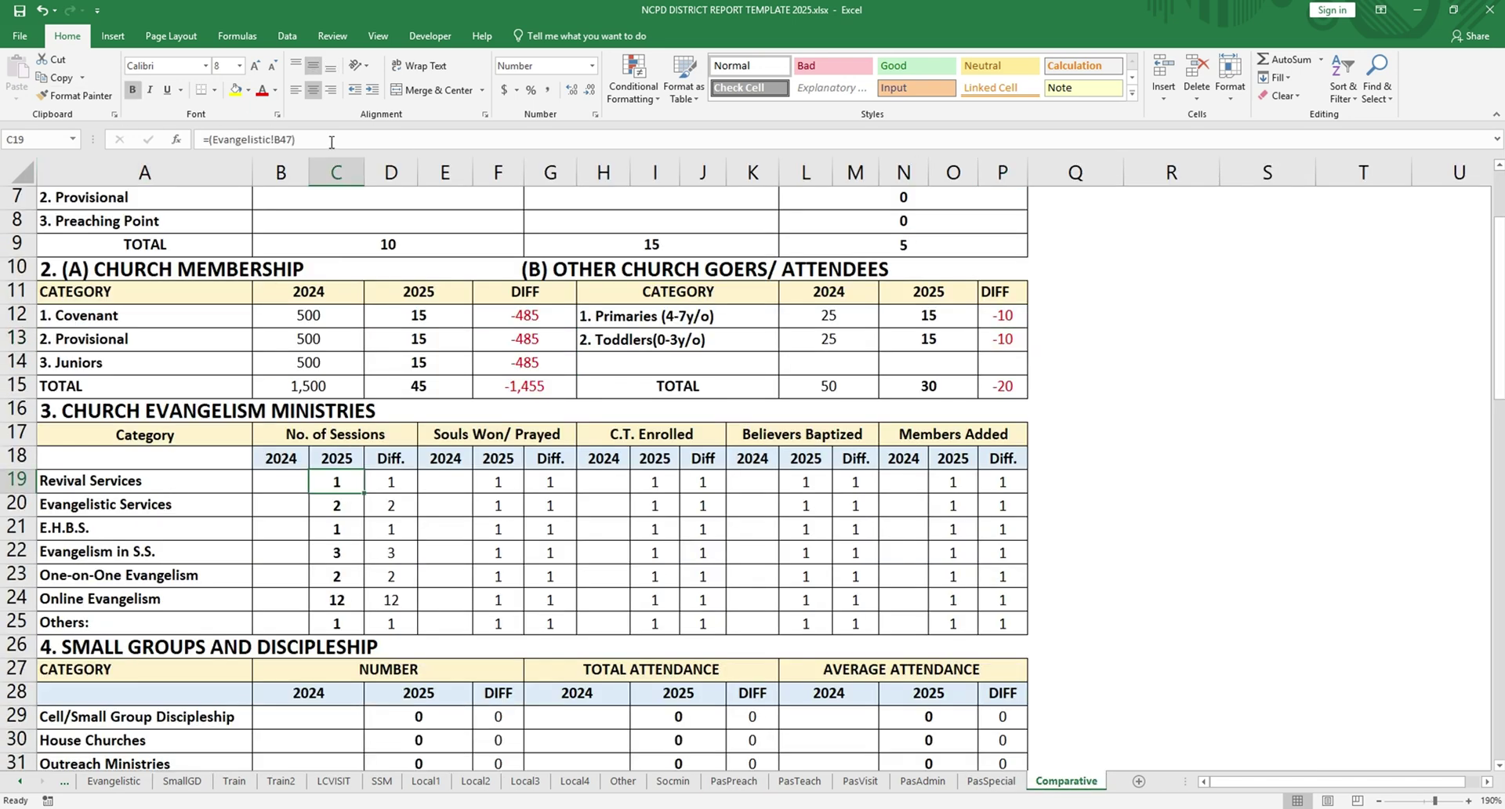
pyautogui.click(390, 481)
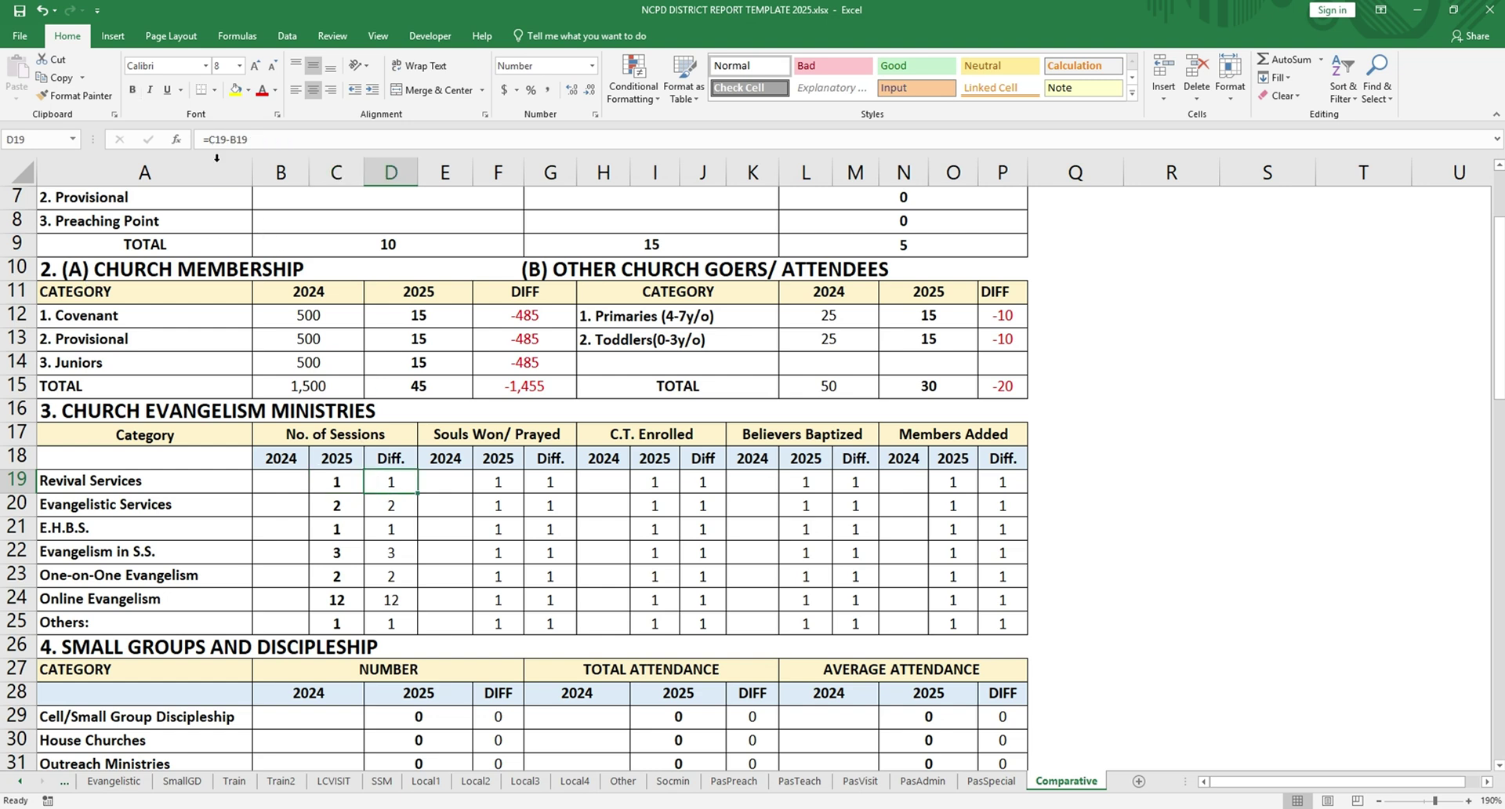
pyautogui.click(549, 325)
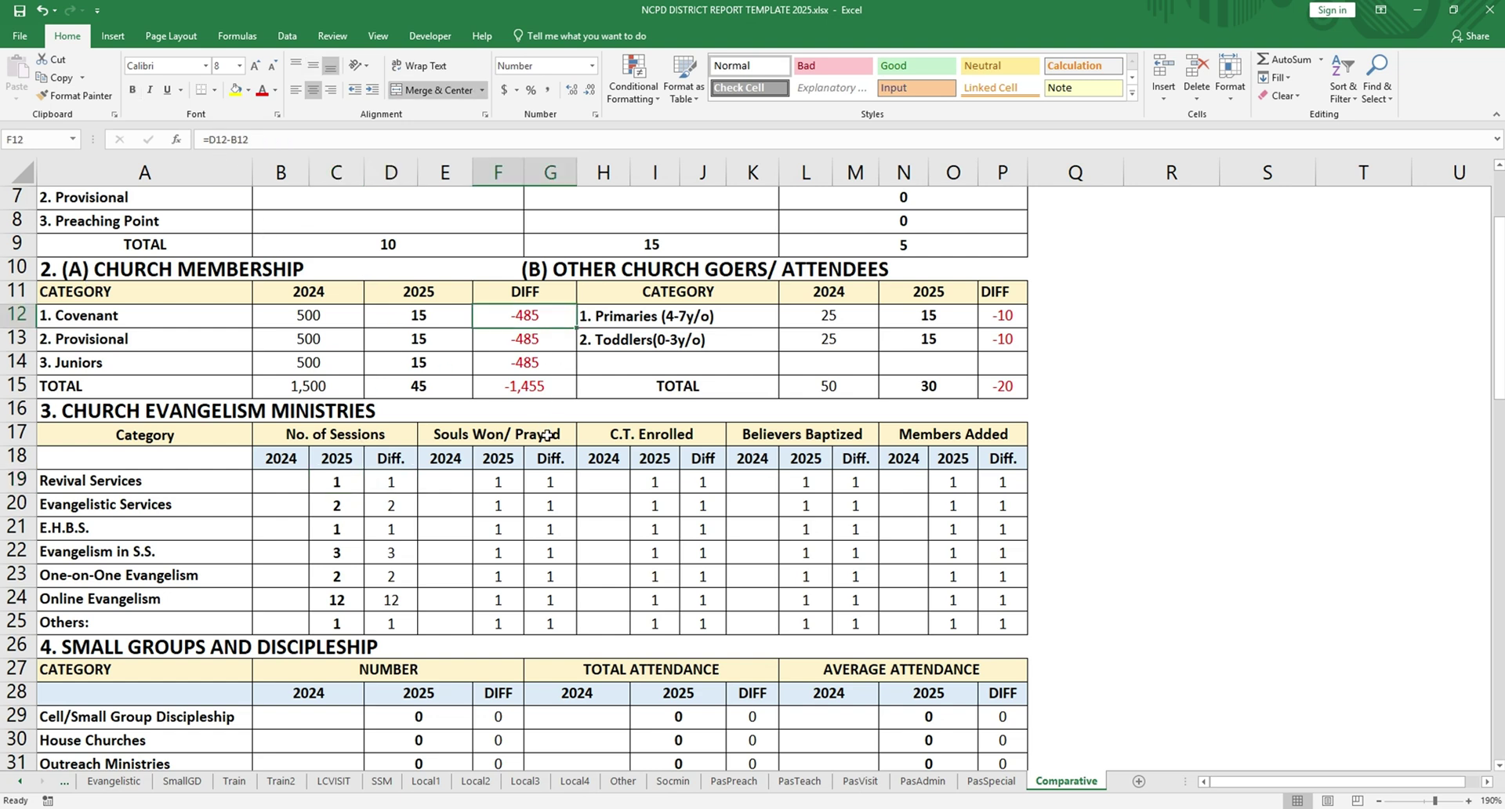
pyautogui.scroll(-3, 549, 513)
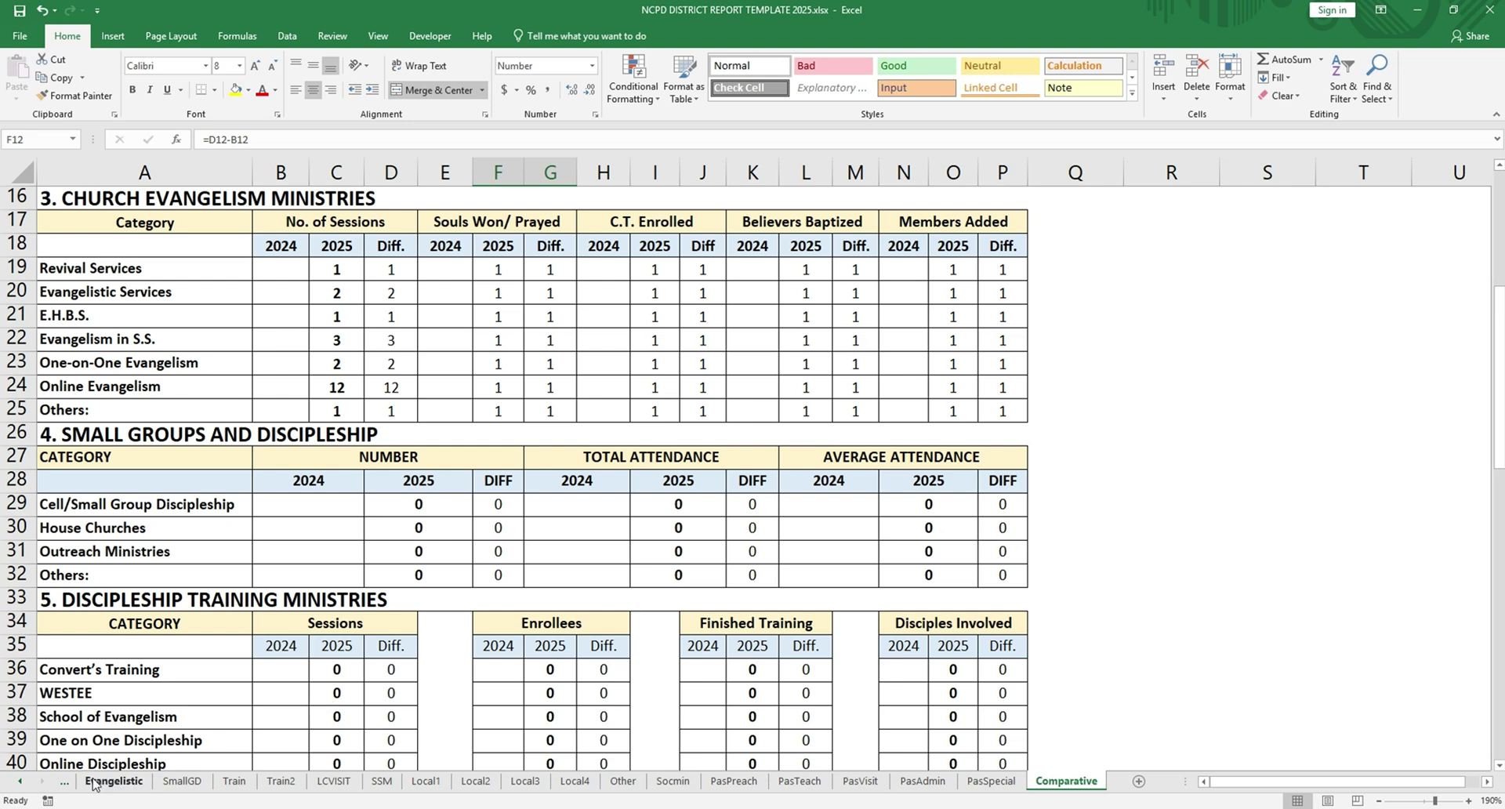
# Step: Examine the church tables on the district workbook's Membership and Evangelistic sheets
pyautogui.click(18, 782)
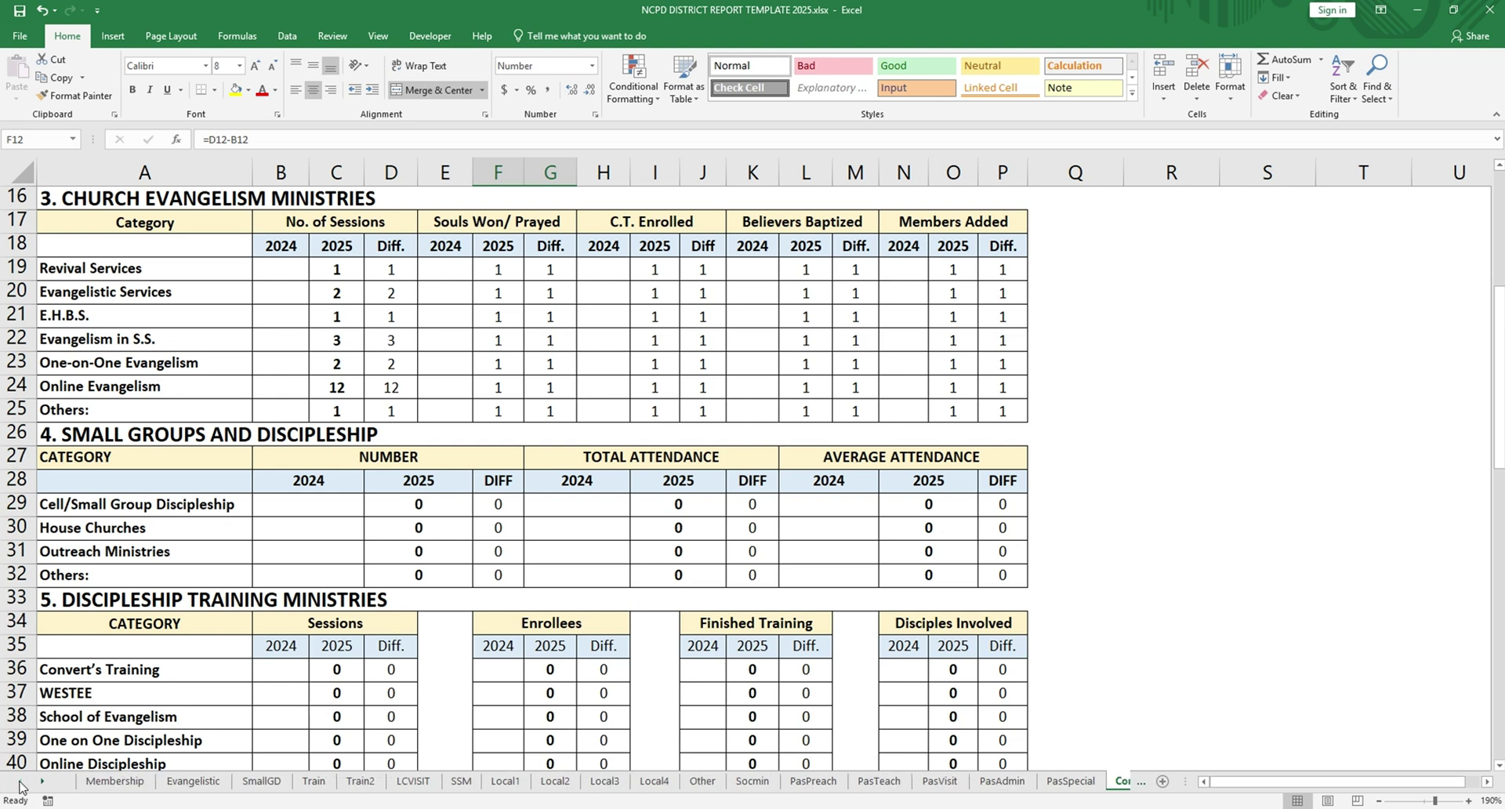
pyautogui.click(115, 781)
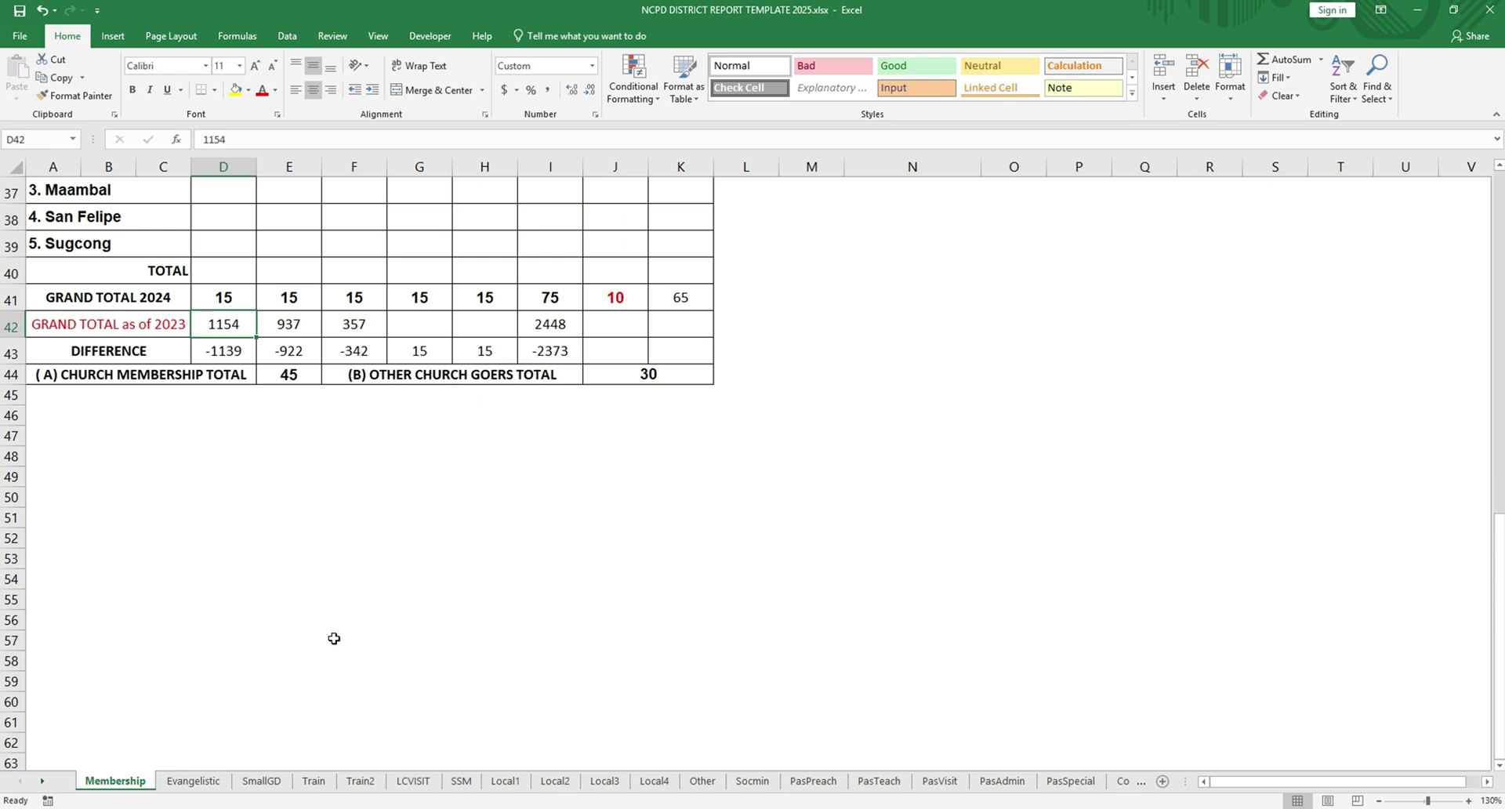
pyautogui.scroll(12, 330, 635)
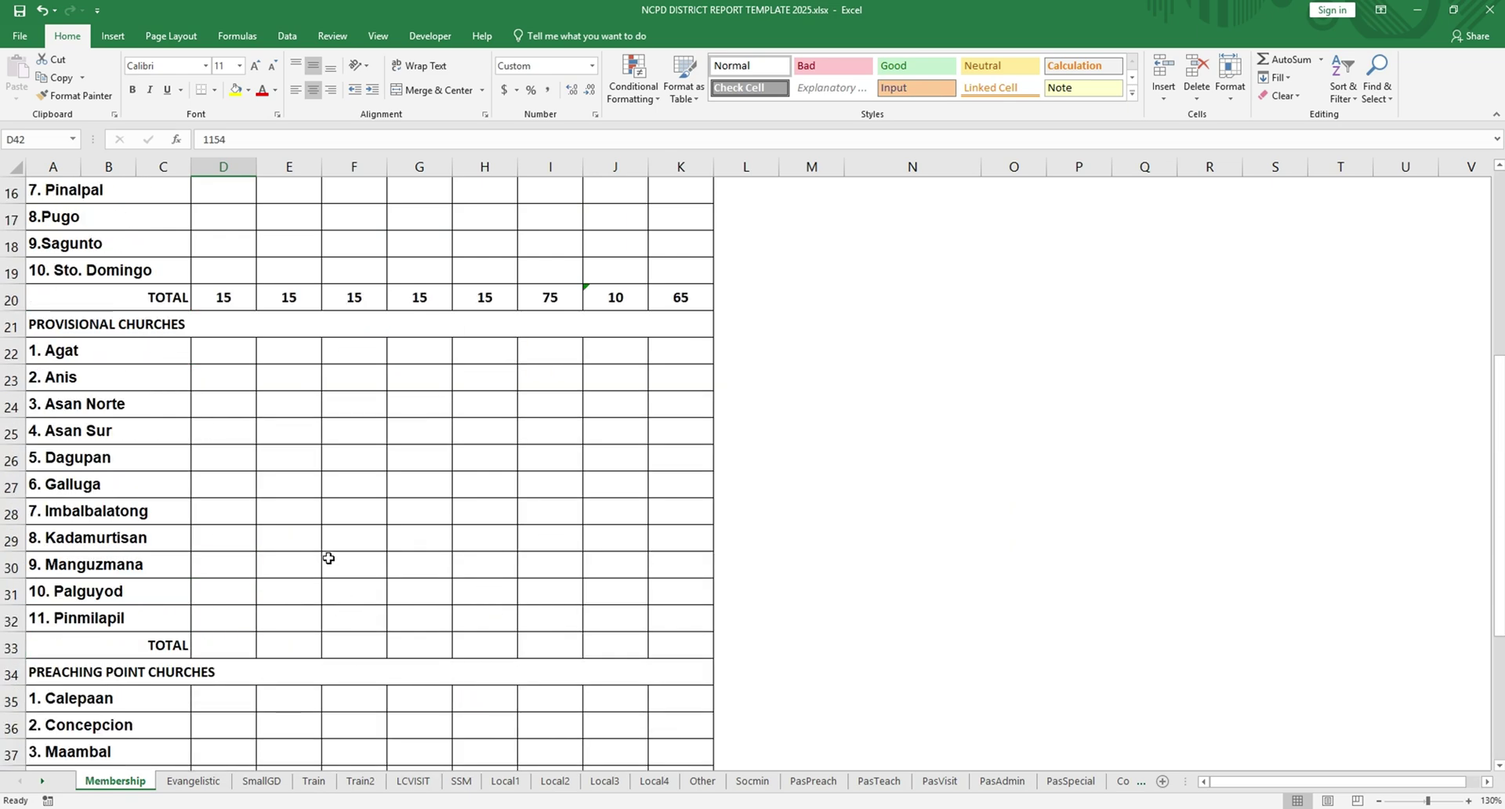
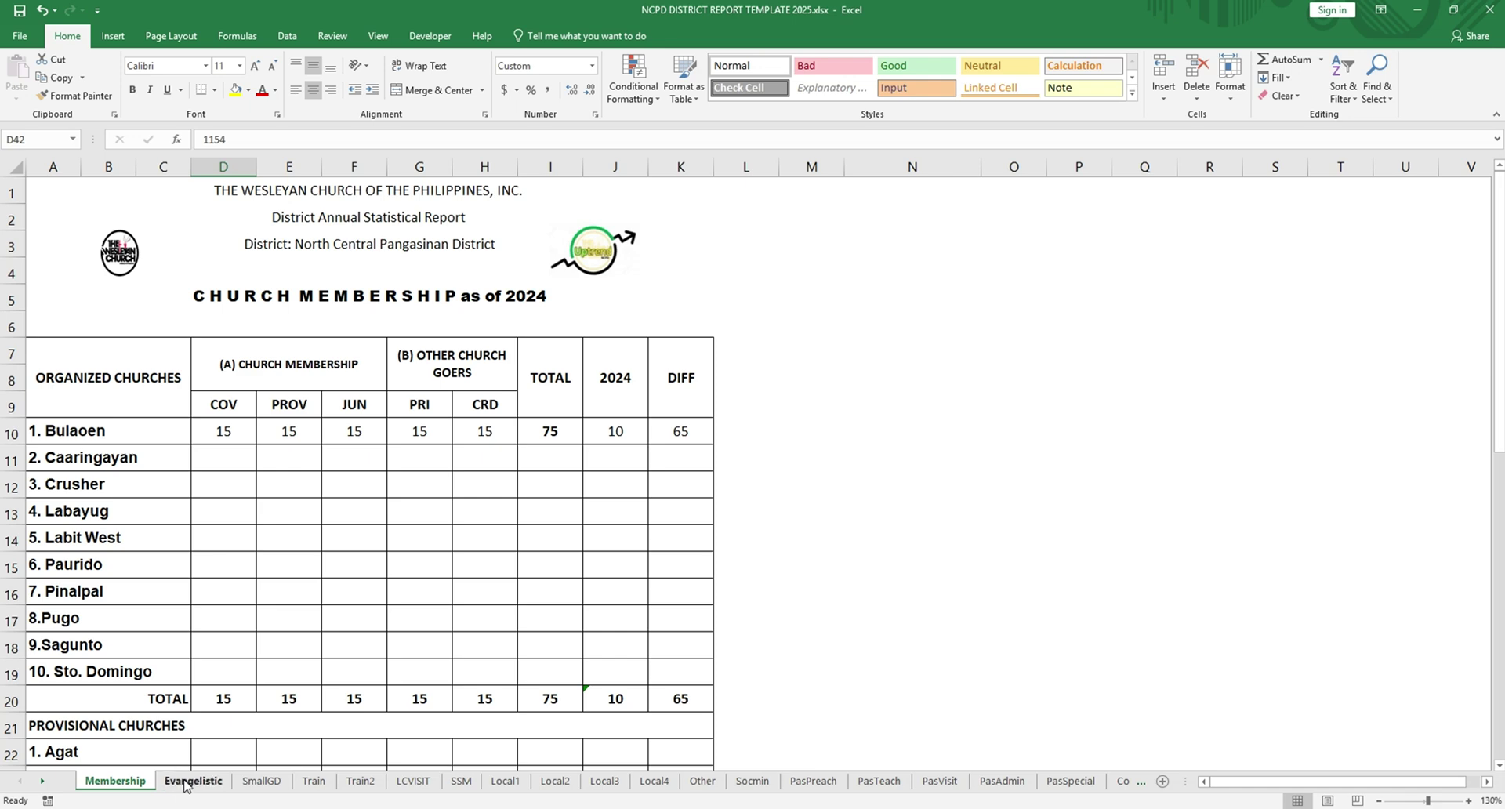
pyautogui.click(186, 785)
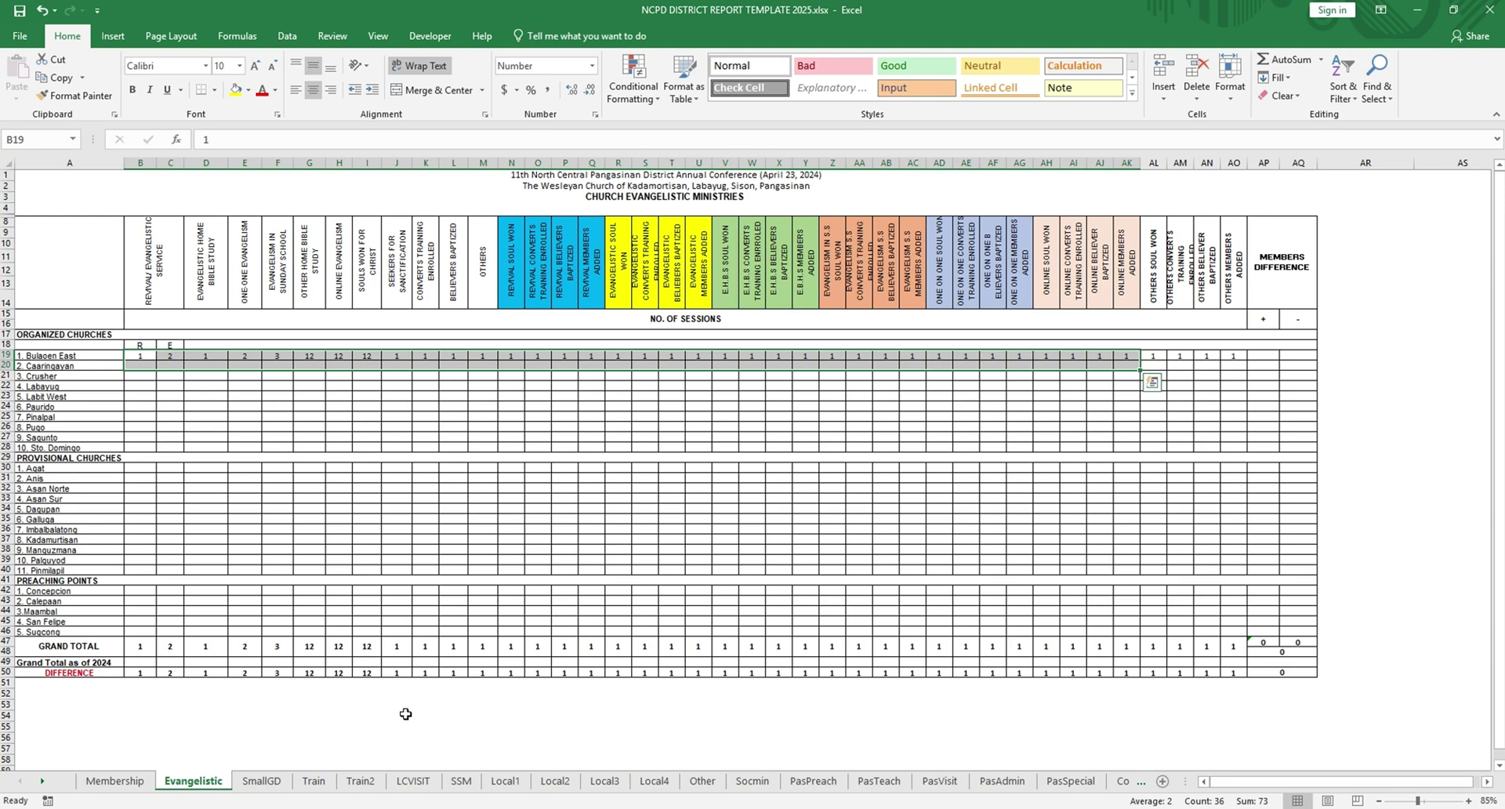
pyautogui.press('Escape')
# Step: Review the Comparative sheet's sections from Local Church Category through Discipleship Training Ministries
pyautogui.click(1122, 781)
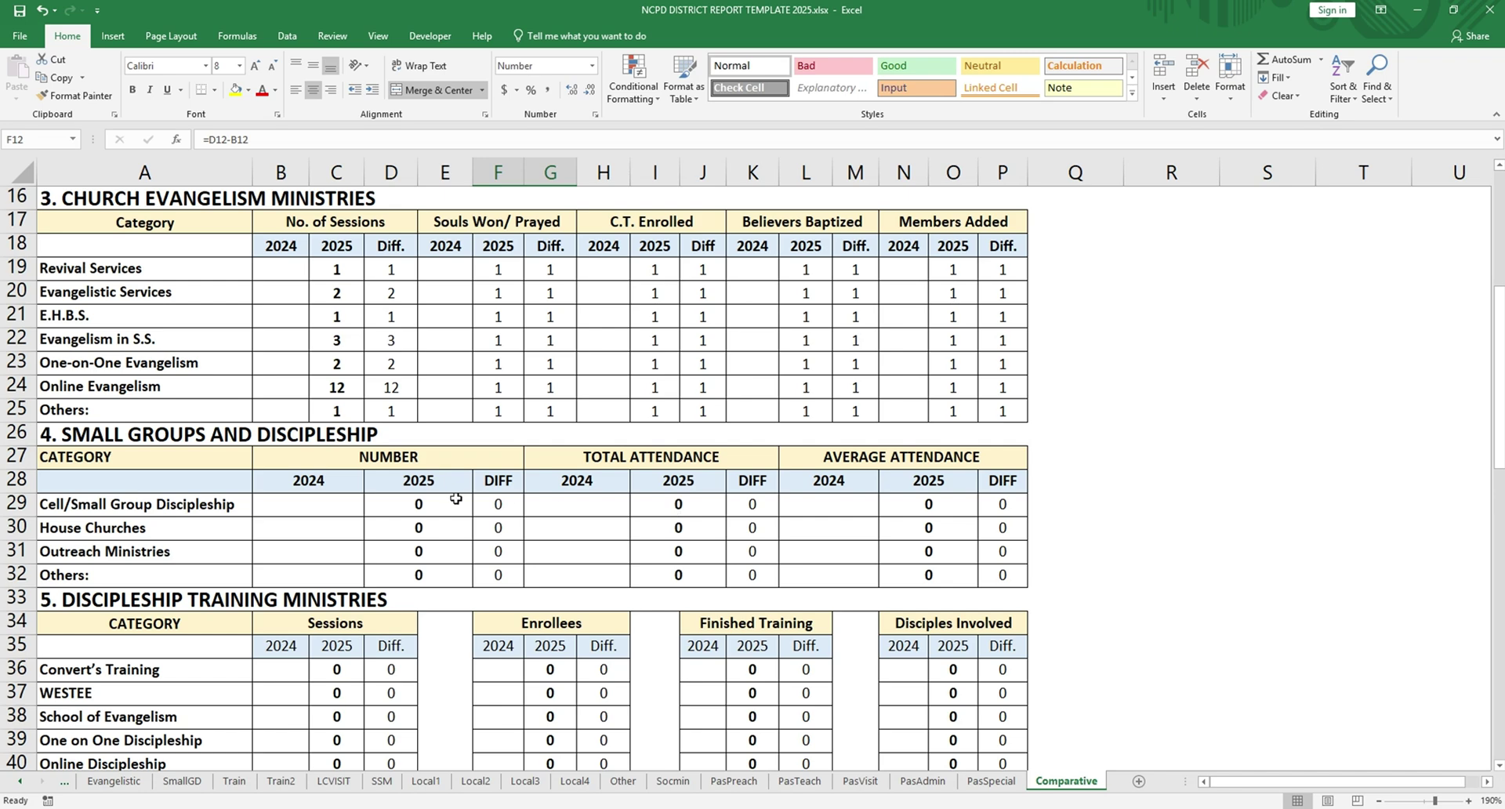
pyautogui.scroll(-1, 443, 490)
pyautogui.scroll(5, 360, 562)
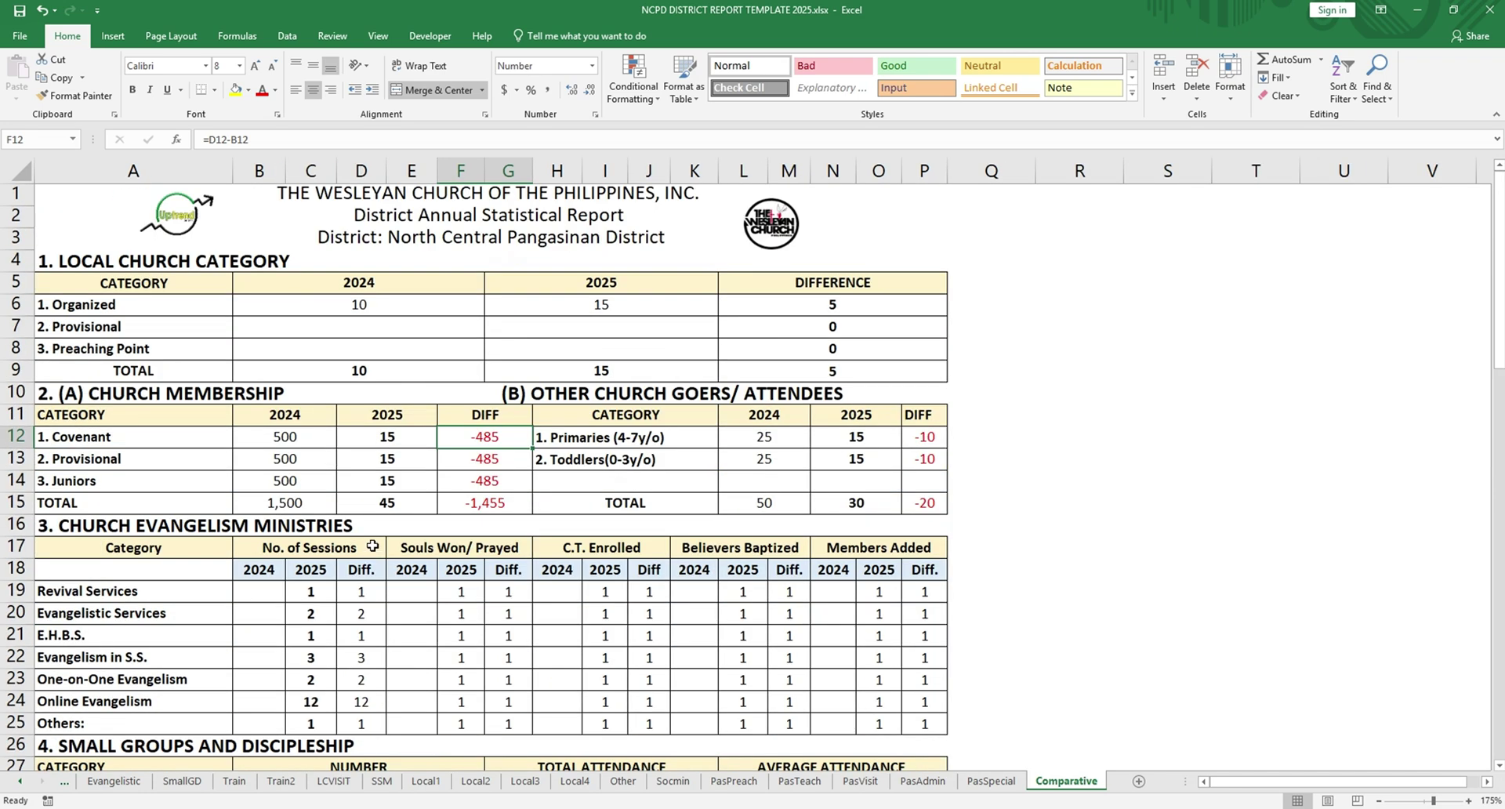
# Step: Look through the Evangelistic, SmallGD, Train, Comparative and PasSpecial sheets of the district workbook
pyautogui.click(146, 784)
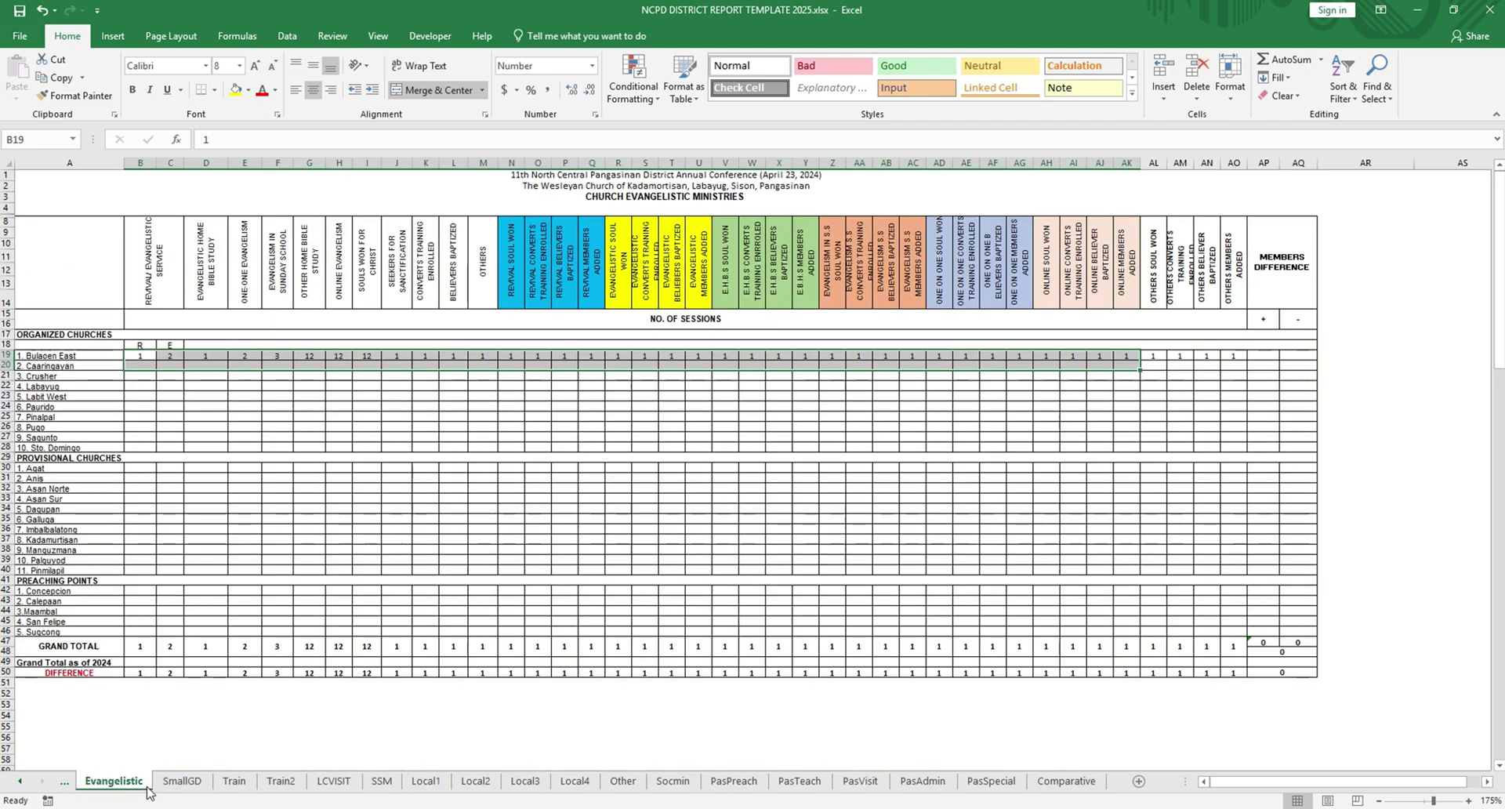
pyautogui.click(182, 781)
pyautogui.click(234, 780)
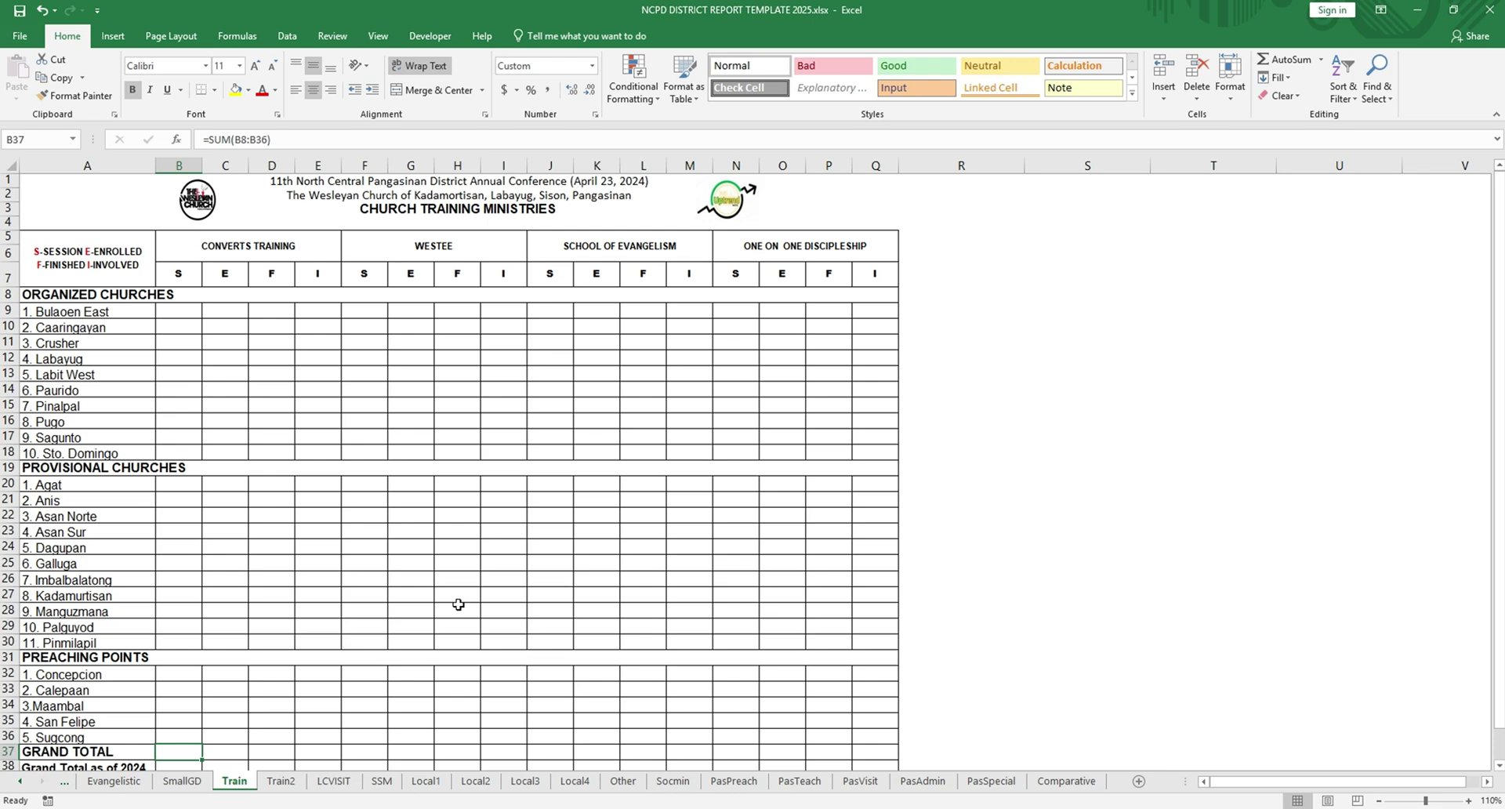
pyautogui.click(1066, 781)
pyautogui.click(990, 781)
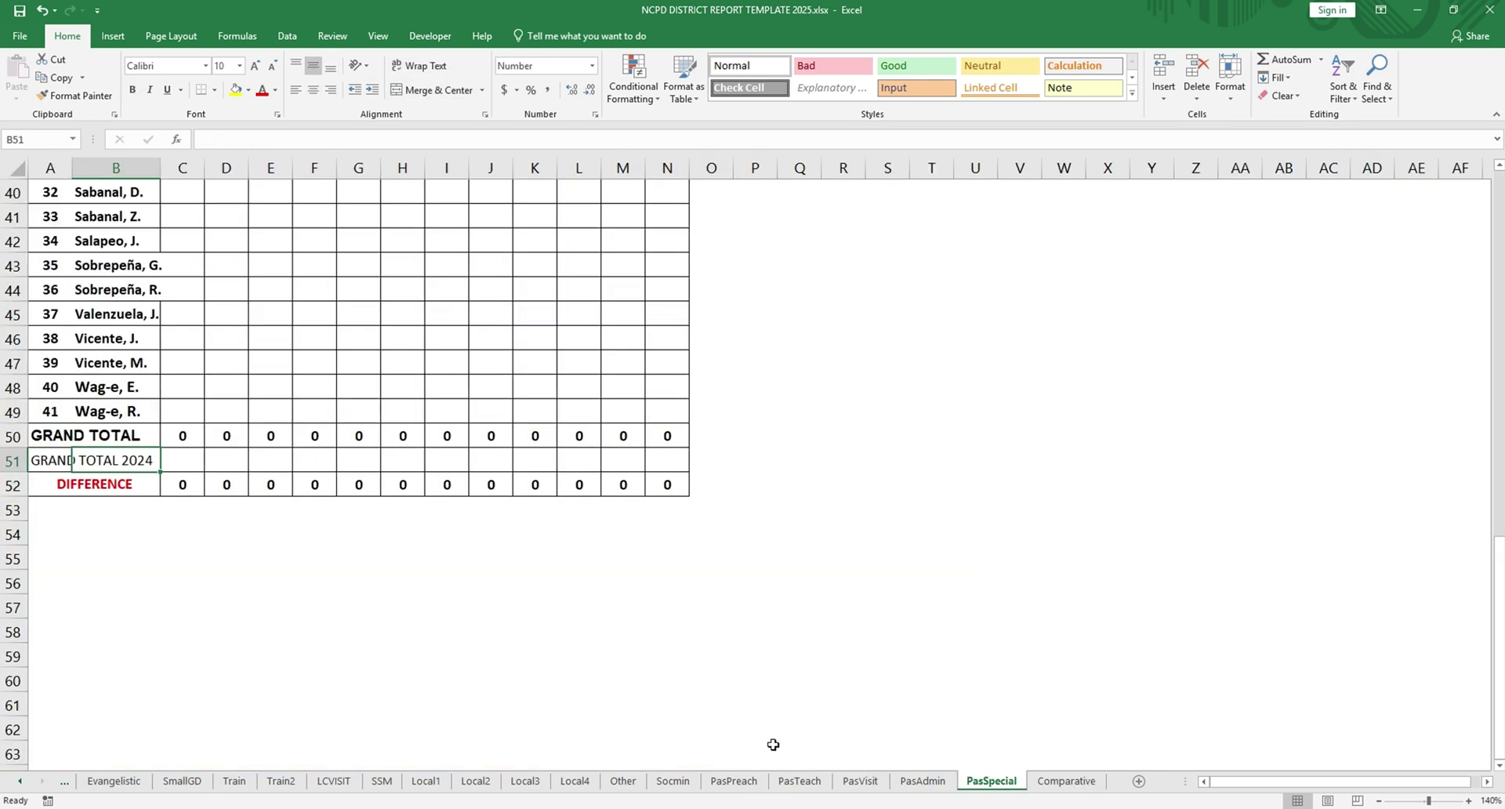
# Step: Review the special ministry table on the PasSpecial sheet and the Comparative sheet's sections from Local Church Category through Visitation/Counseling Ministries
pyautogui.scroll(4, 540, 536)
pyautogui.scroll(6, 539, 536)
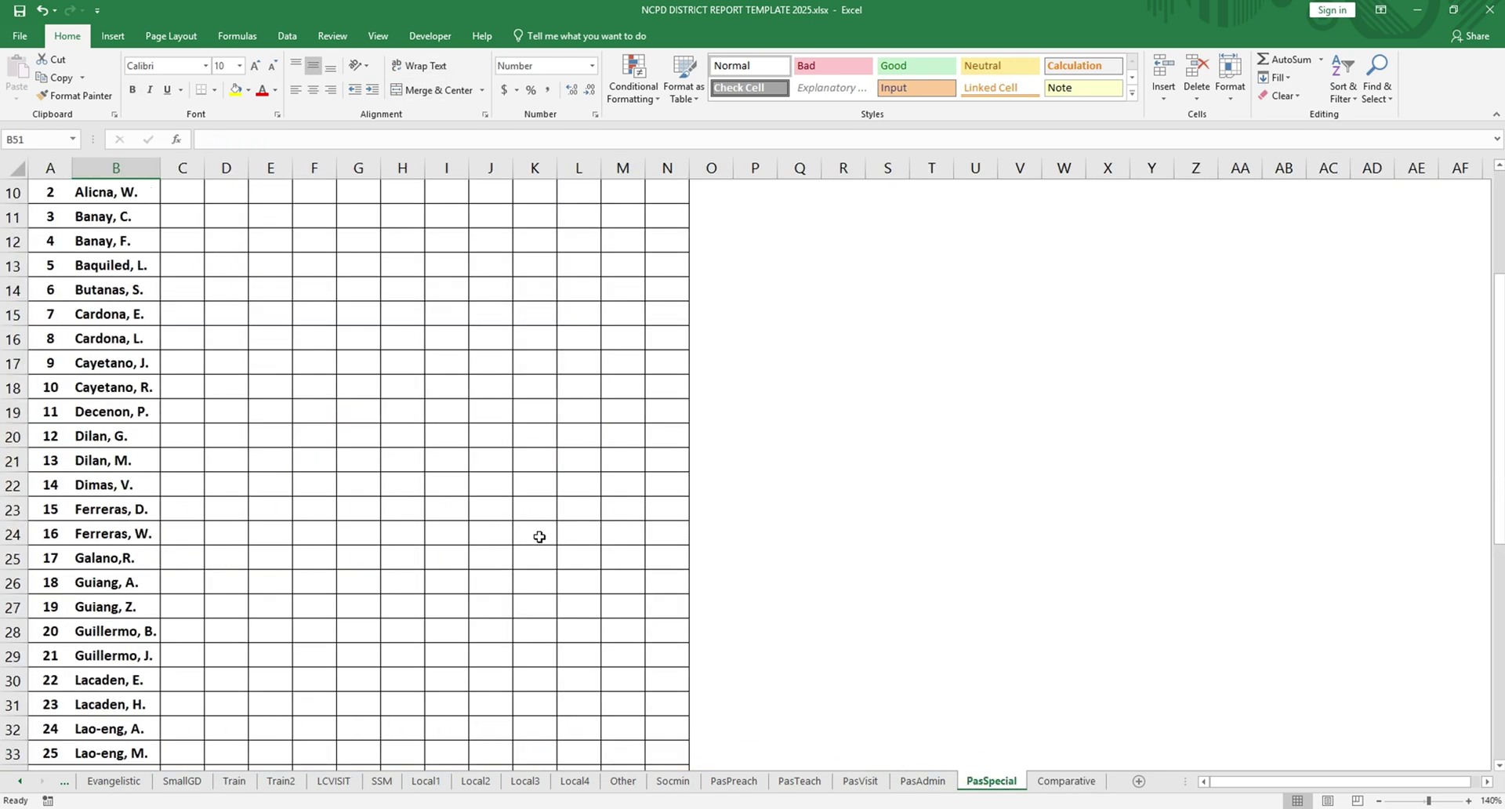
pyautogui.scroll(3, 540, 536)
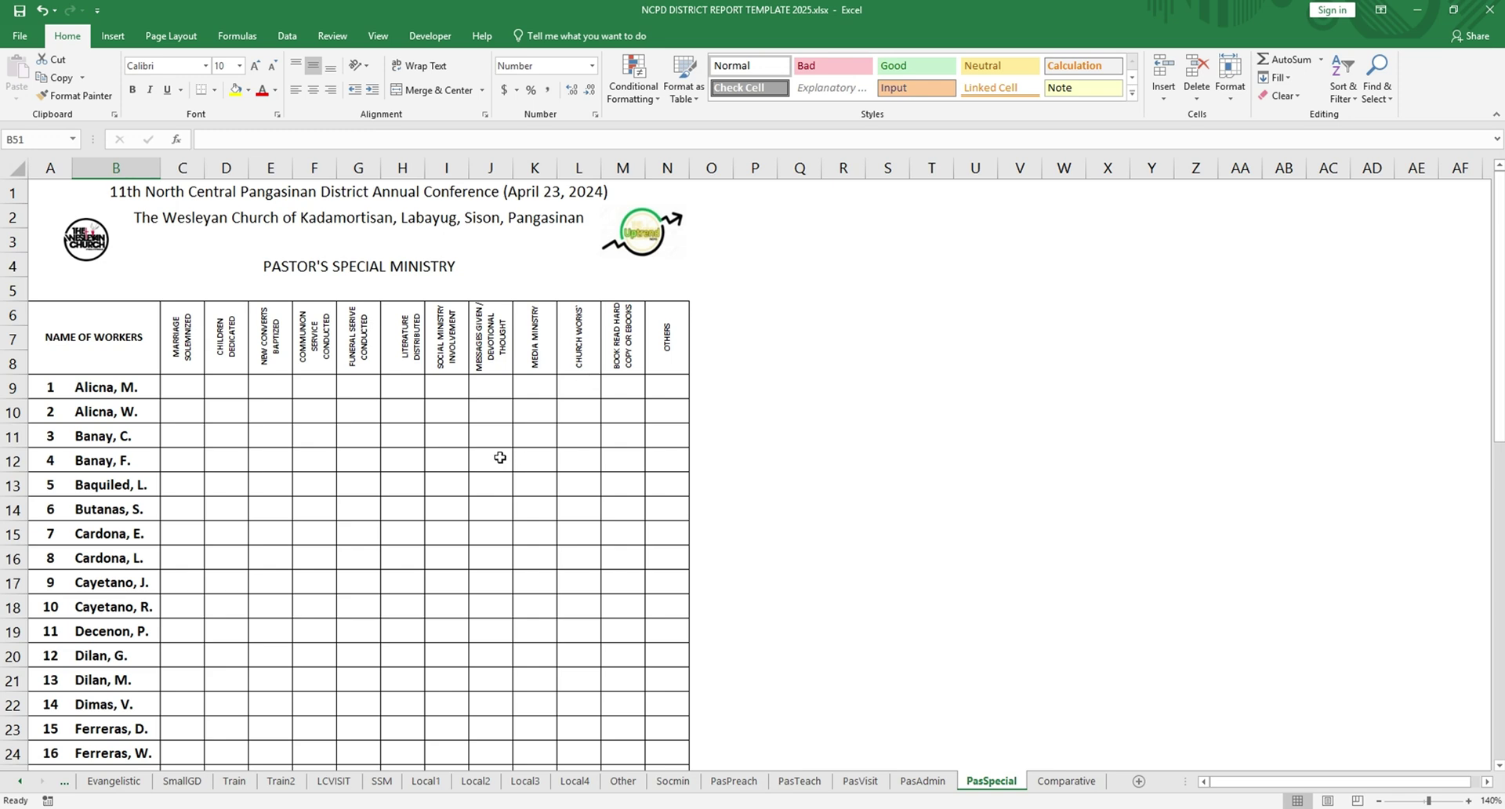
pyautogui.click(1081, 782)
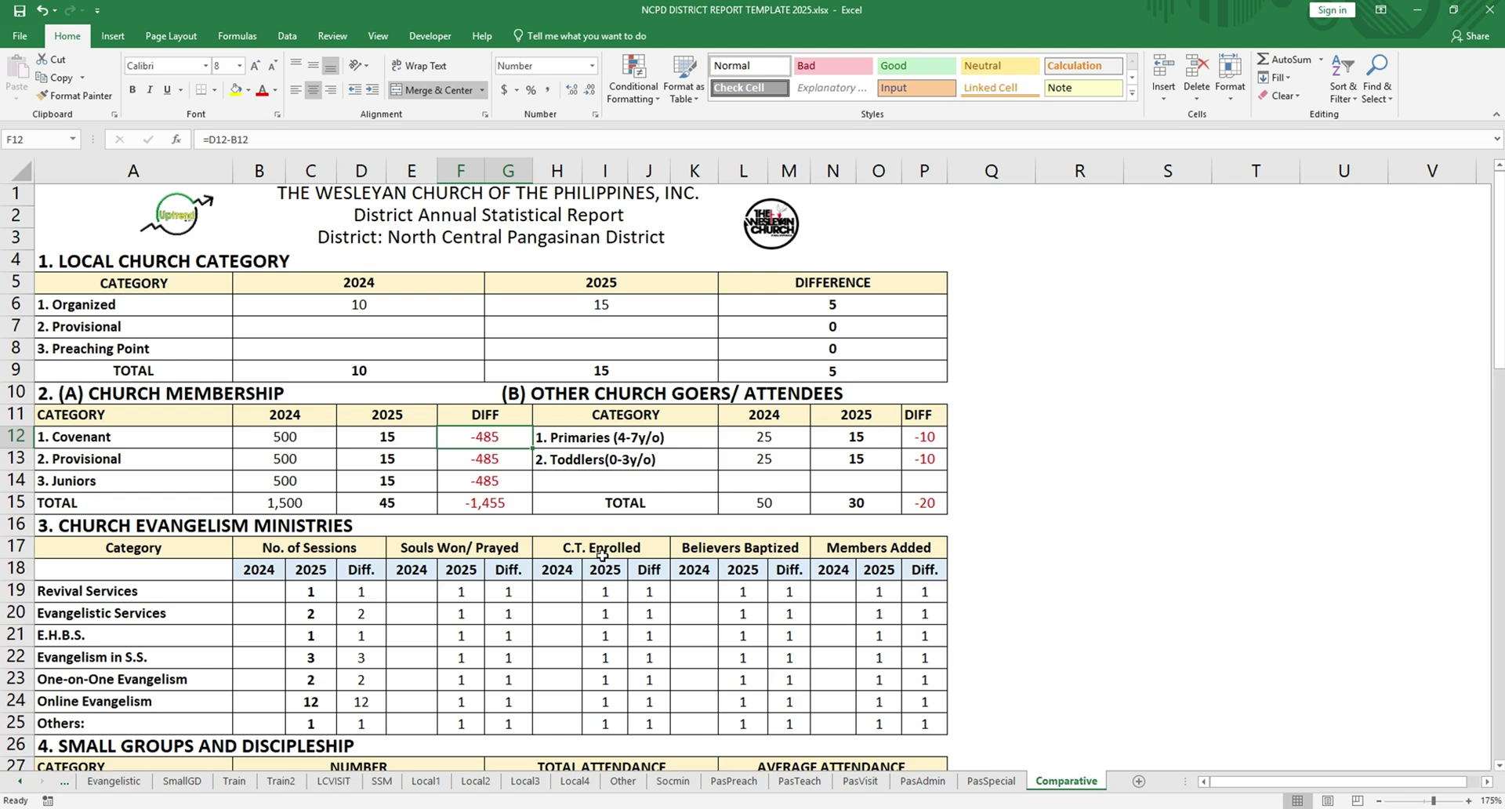
pyautogui.scroll(-3, 602, 554)
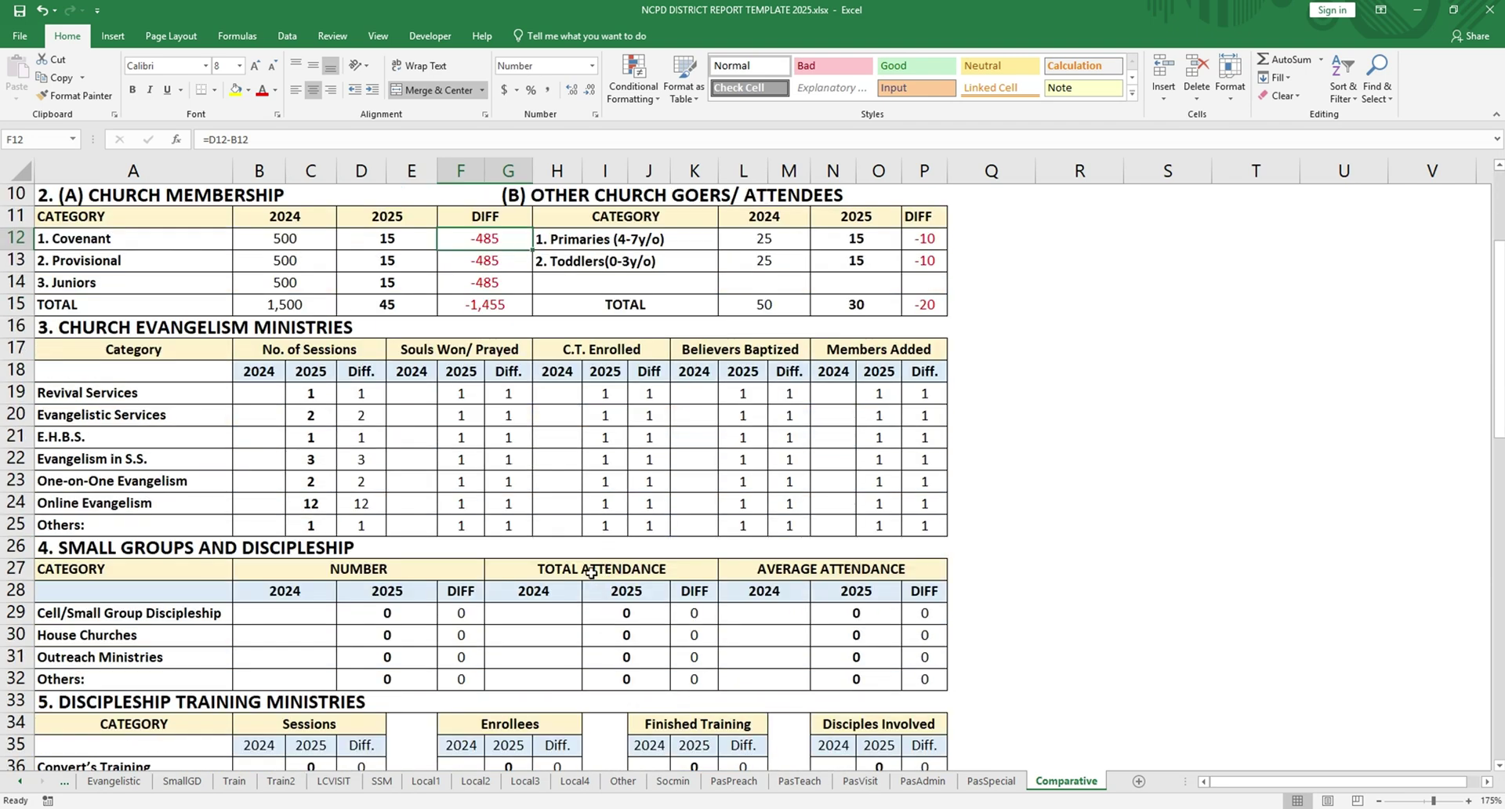
pyautogui.scroll(-3, 590, 572)
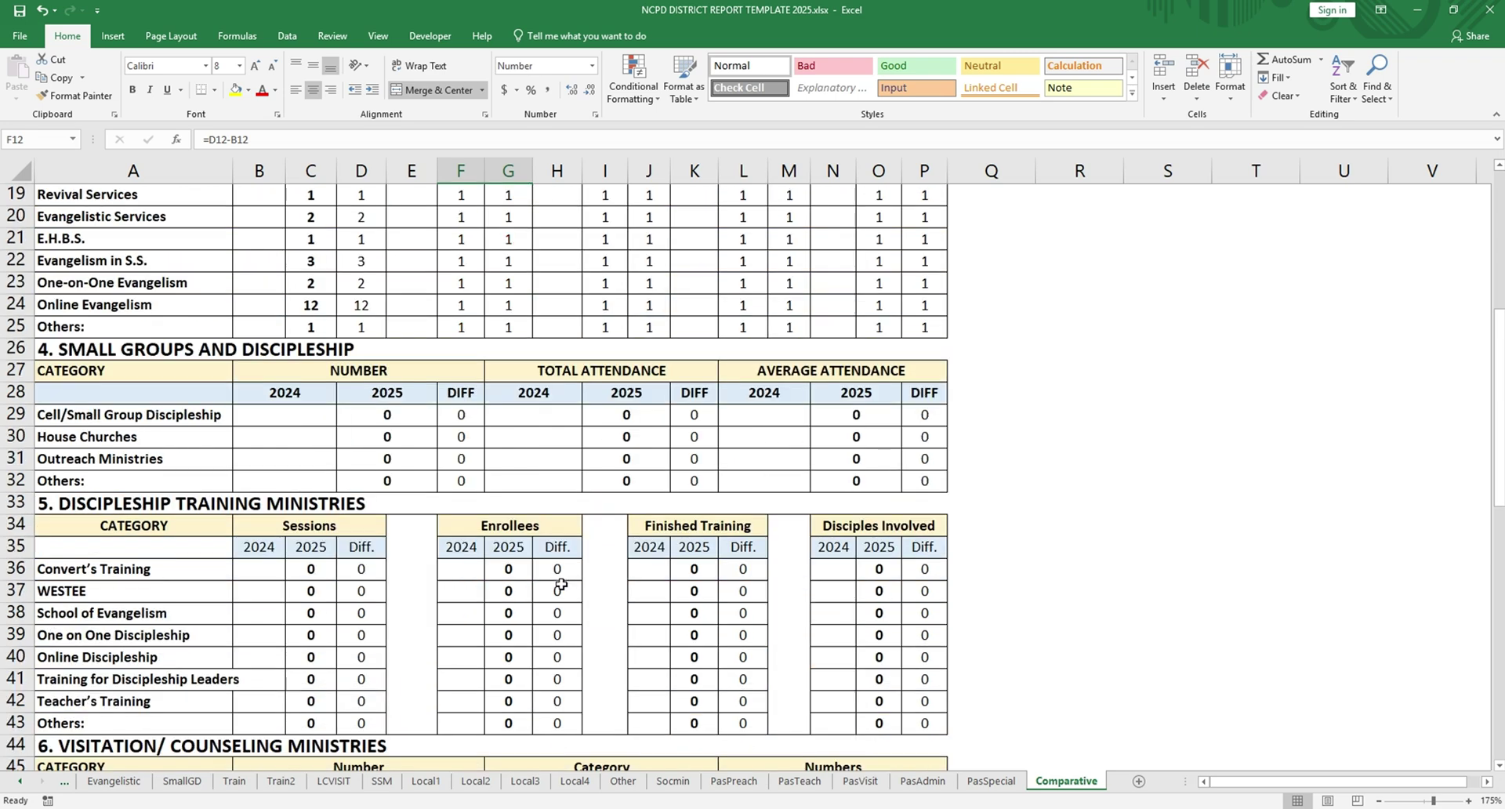
pyautogui.scroll(-3, 561, 584)
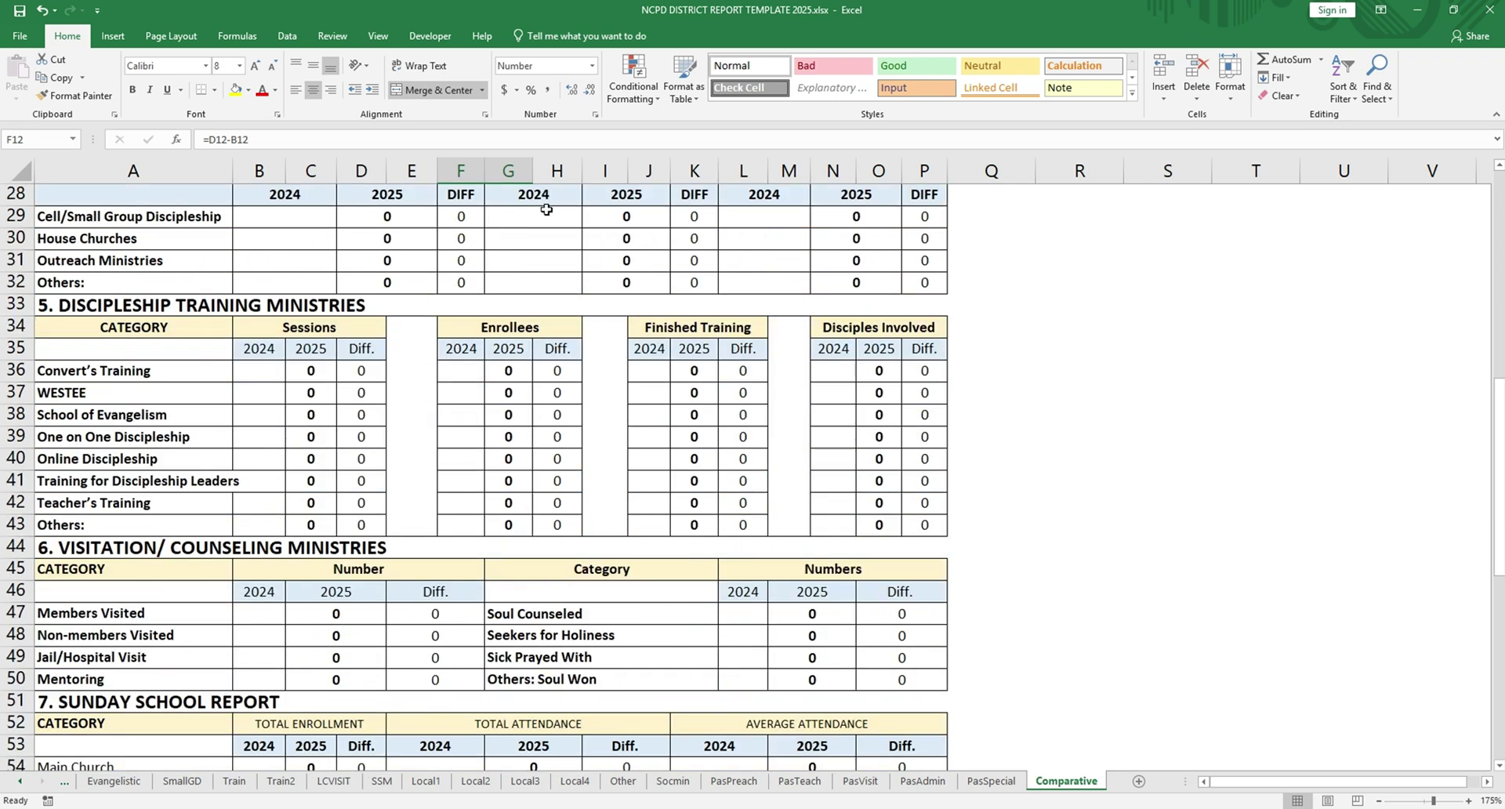